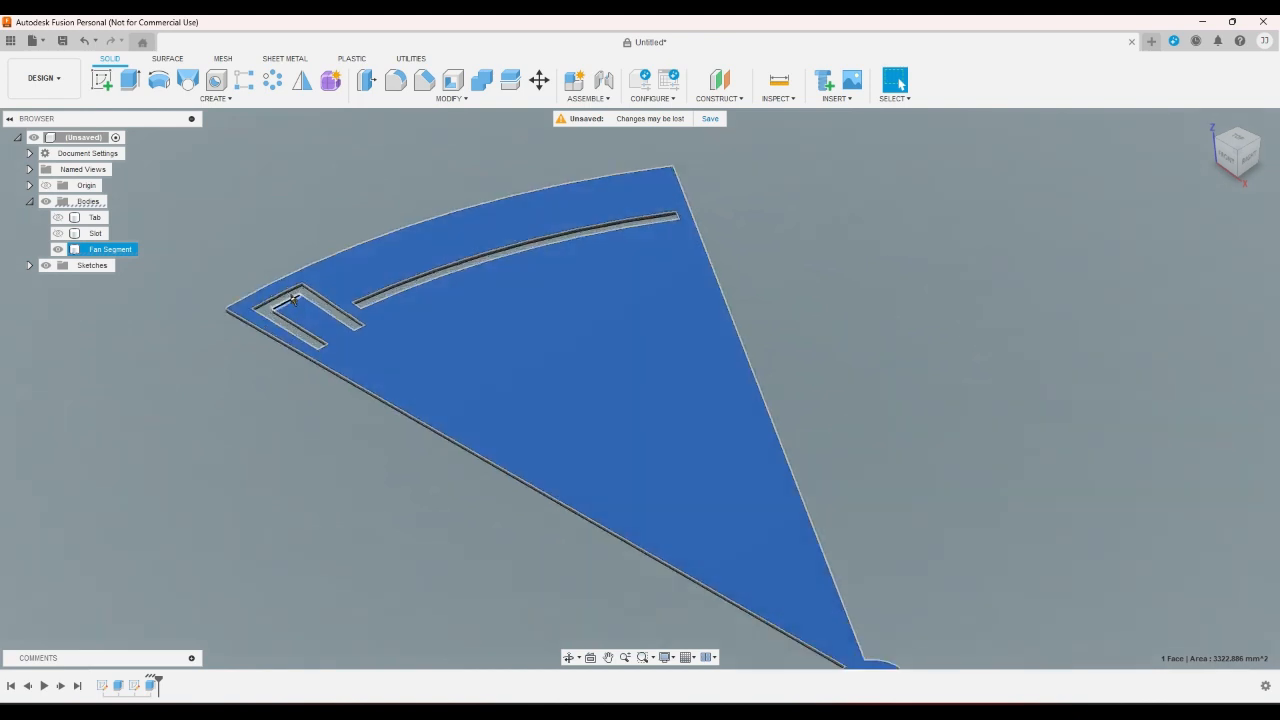
# - Open the fan segment's second sketch, with the curved slot and tab cutout, for editing
pyautogui.moveTo(194, 264); pyautogui.dragTo(490, 498)
pyautogui.click(376, 530)
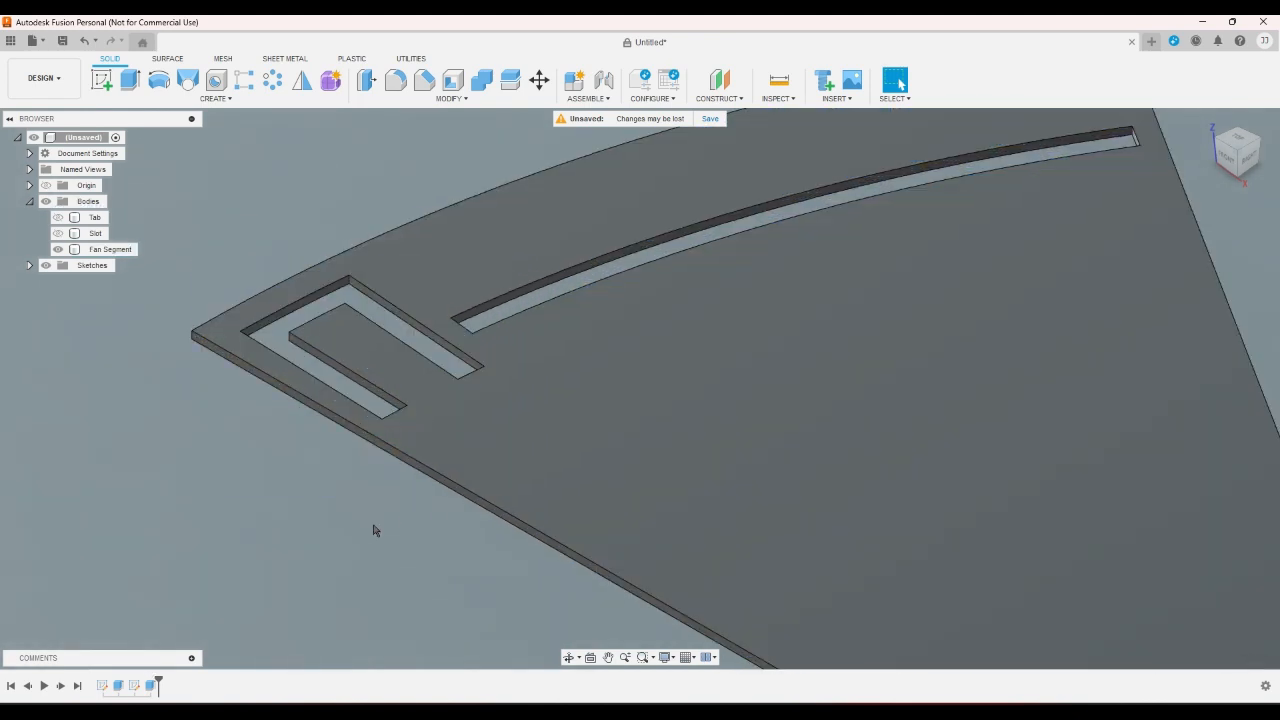
pyautogui.click(1240, 147)
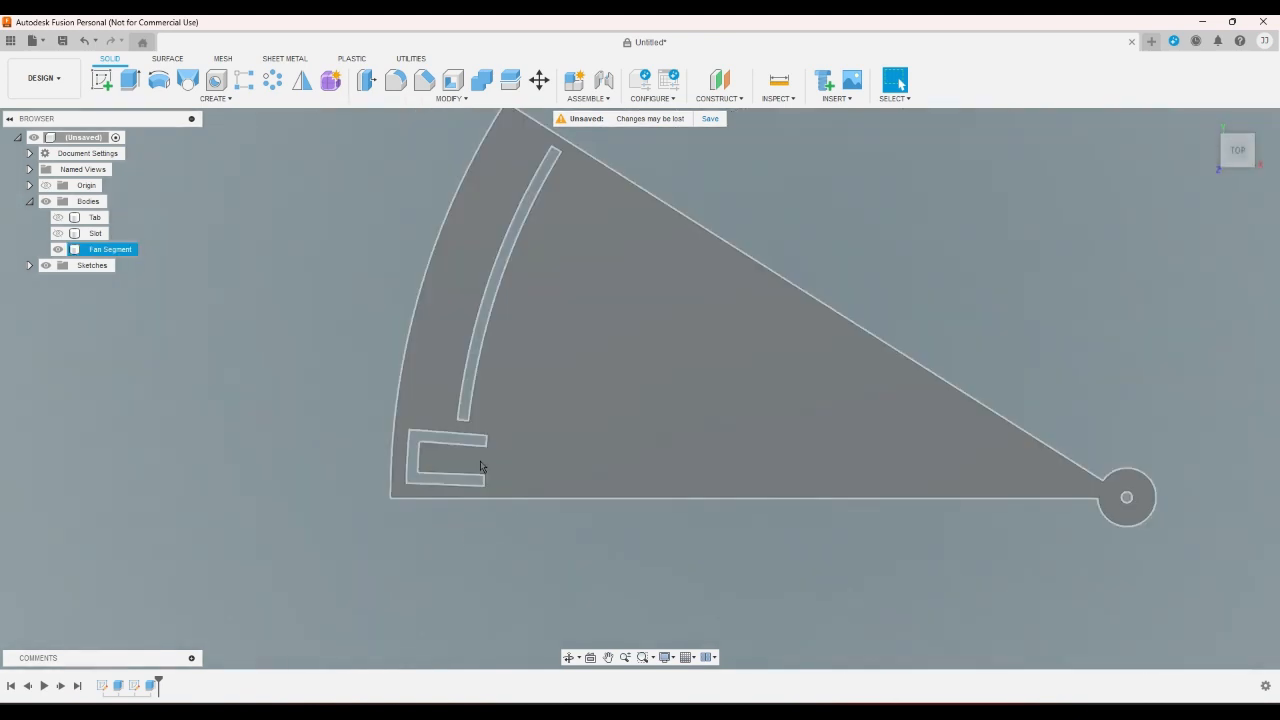
pyautogui.scroll(-4, 481, 468)
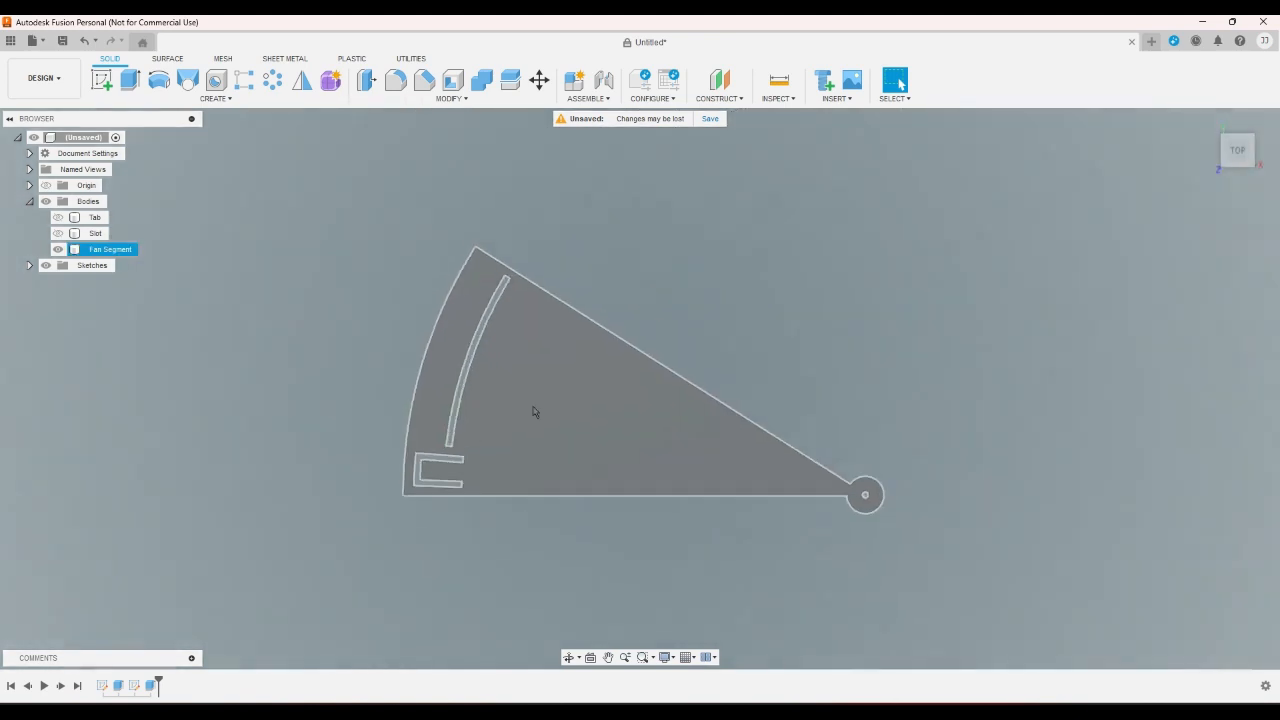
pyautogui.scroll(3, 531, 408)
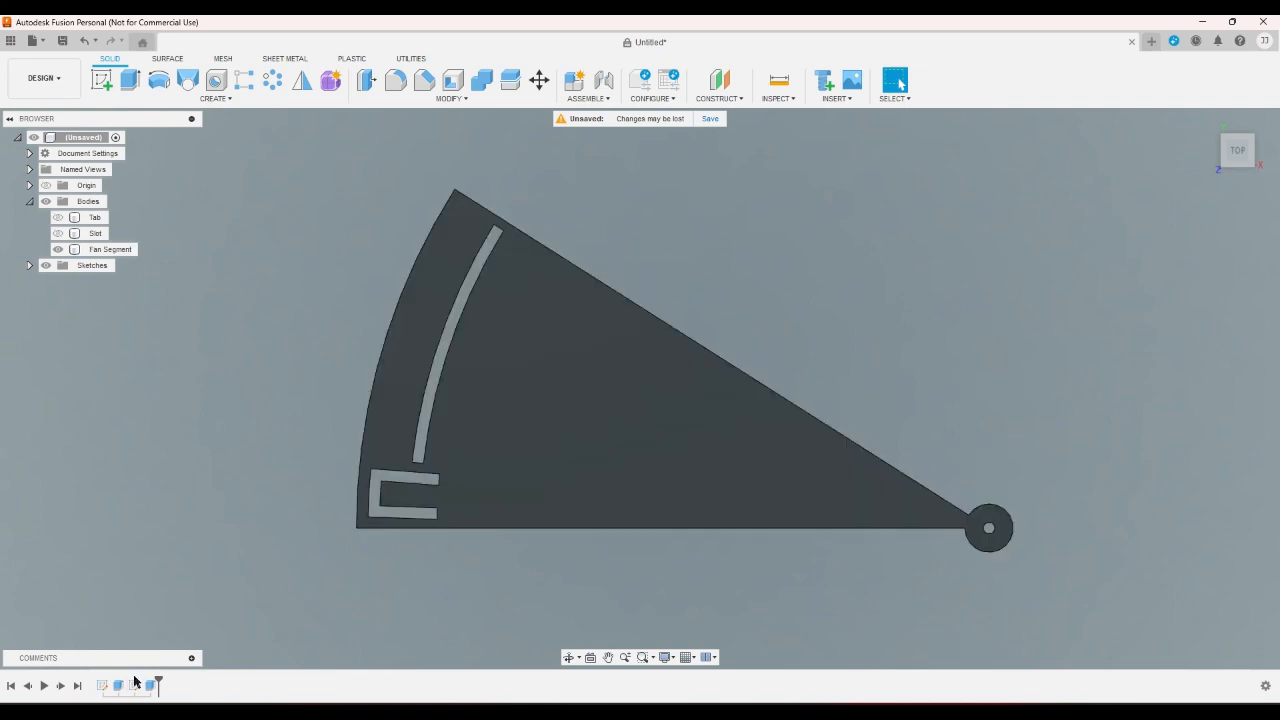
pyautogui.doubleClick(134, 686)
pyautogui.scroll(-4, 320, 604)
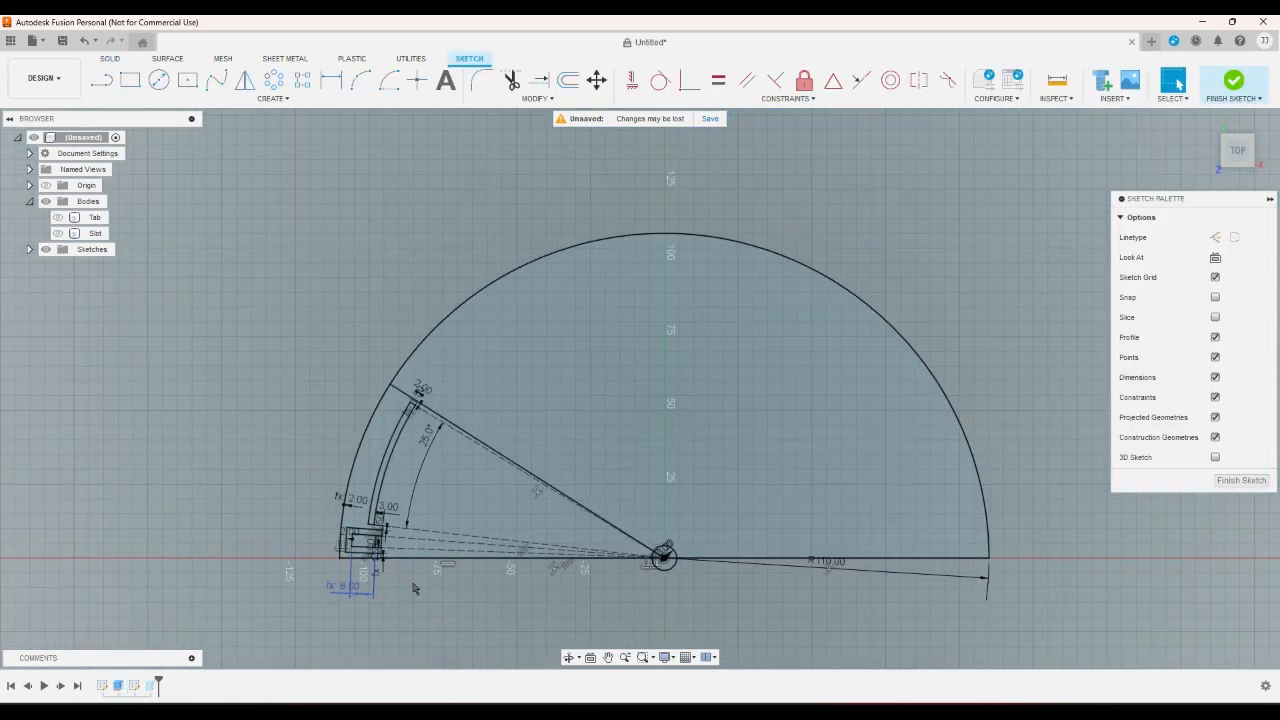
# - Set the radius of the fan's outer arc to 130 mm
pyautogui.doubleClick(825, 566)
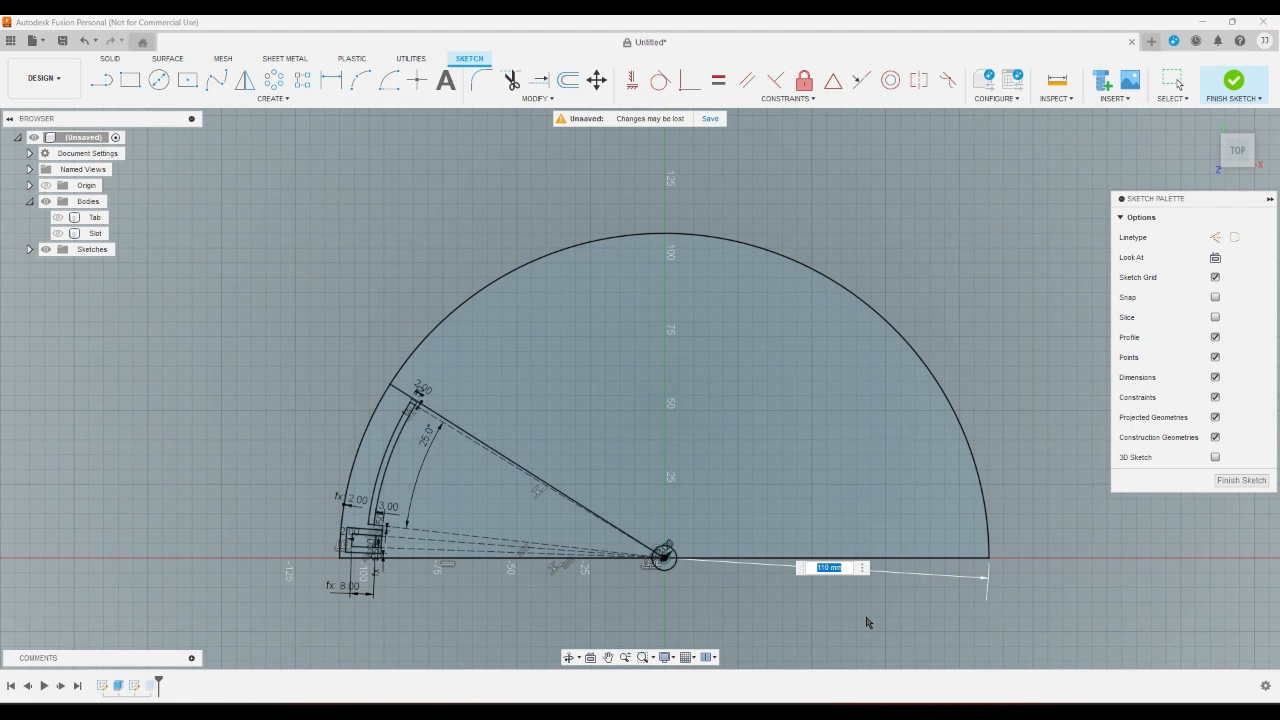
pyautogui.write('130')
pyautogui.press('Return')
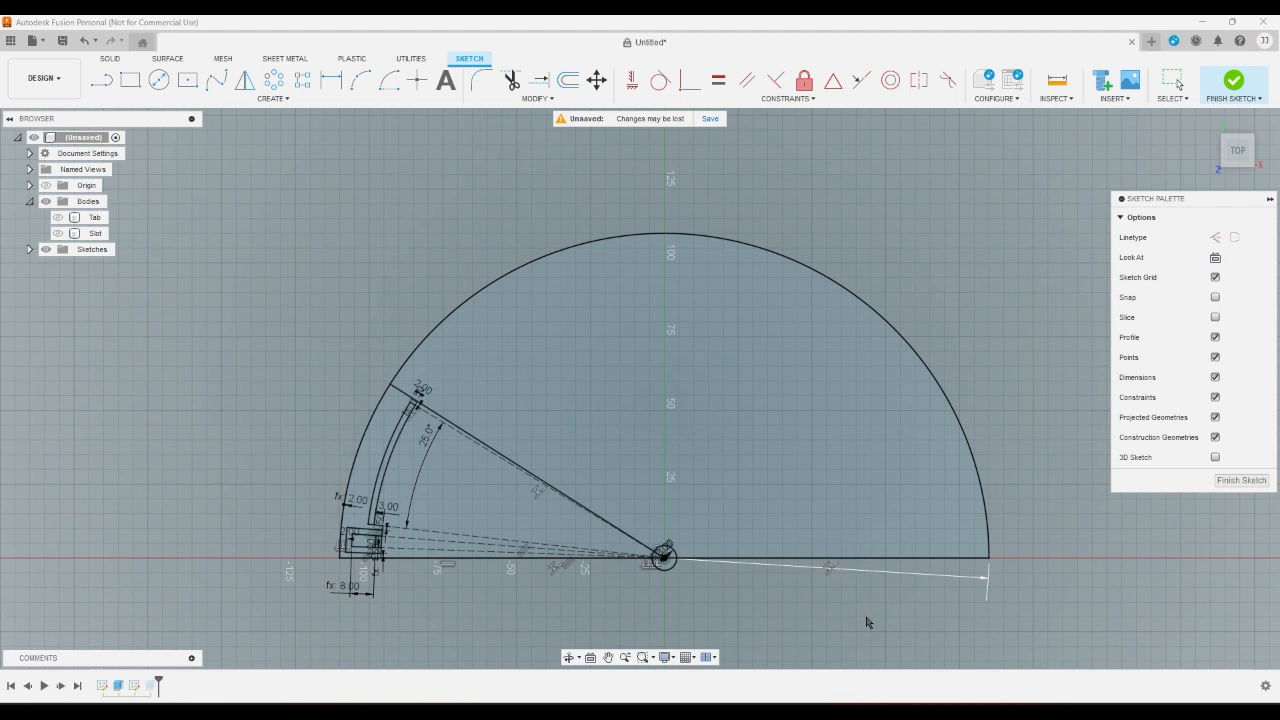
pyautogui.scroll(-1, 867, 622)
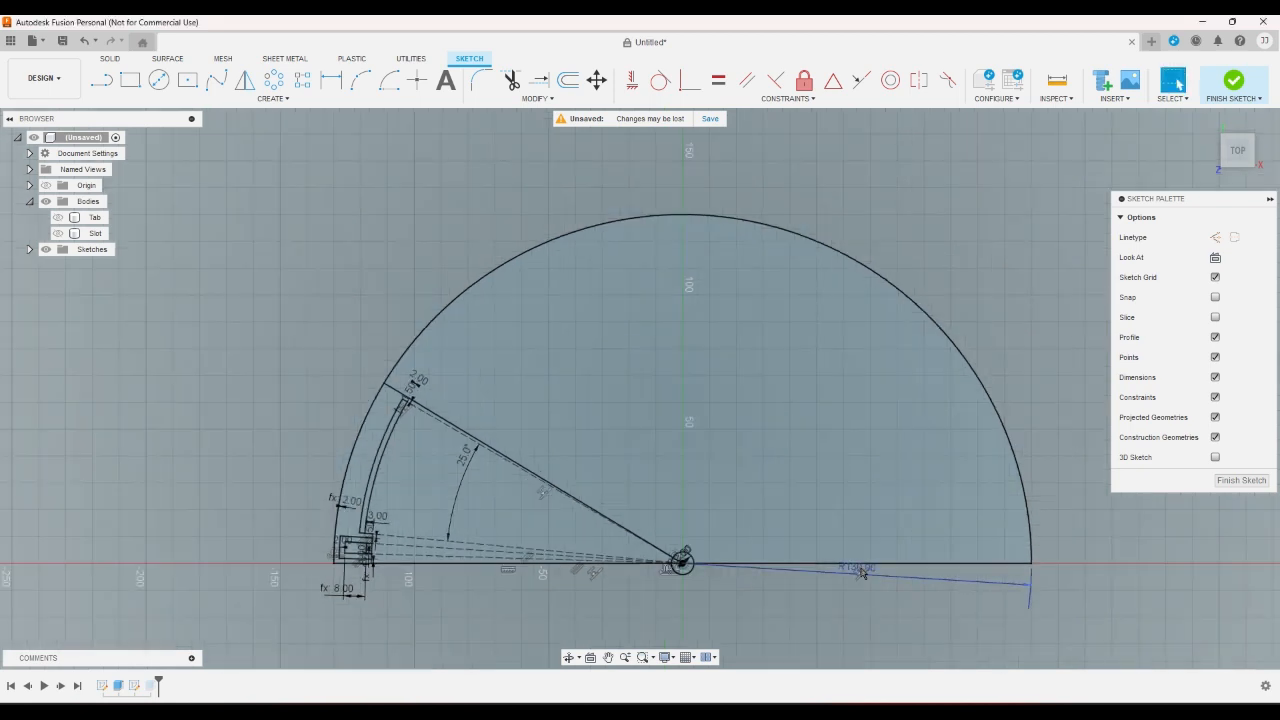
# - Set the outer arc's radius to the expression 110*sqrt(2)
pyautogui.doubleClick(862, 570)
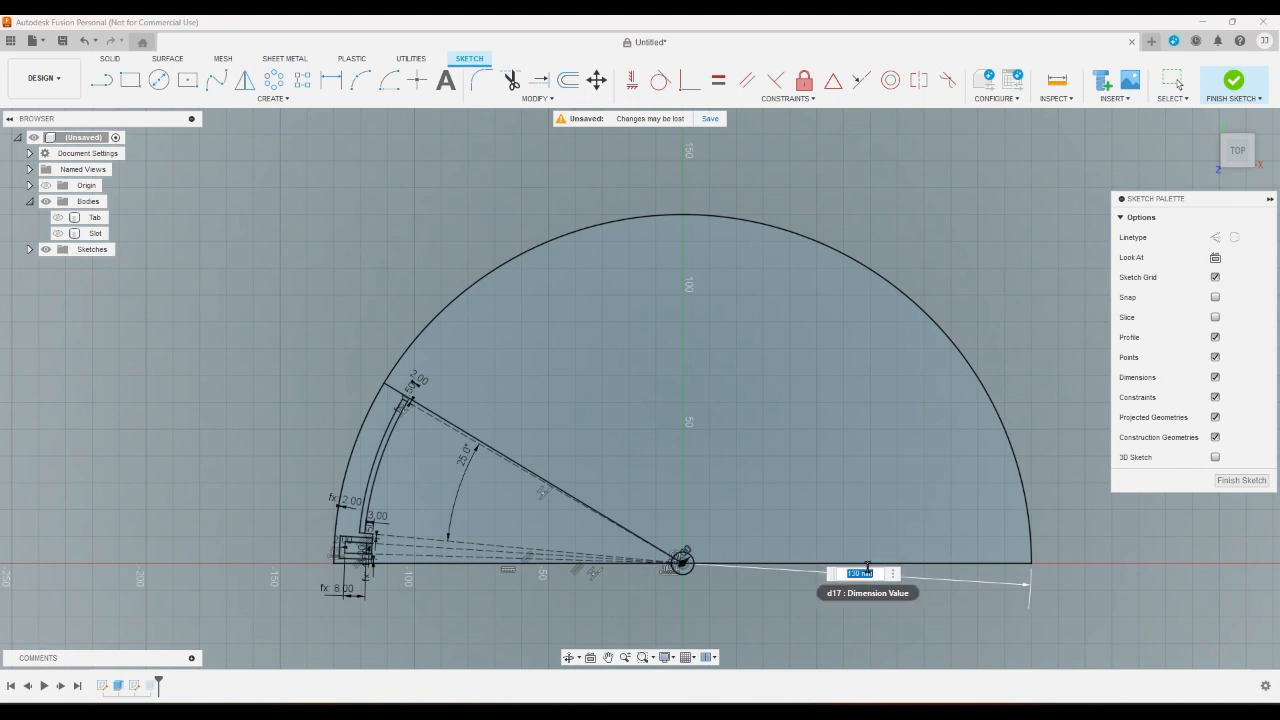
pyautogui.write('1')
pyautogui.write('10*sin')
pyautogui.write('t(2)')
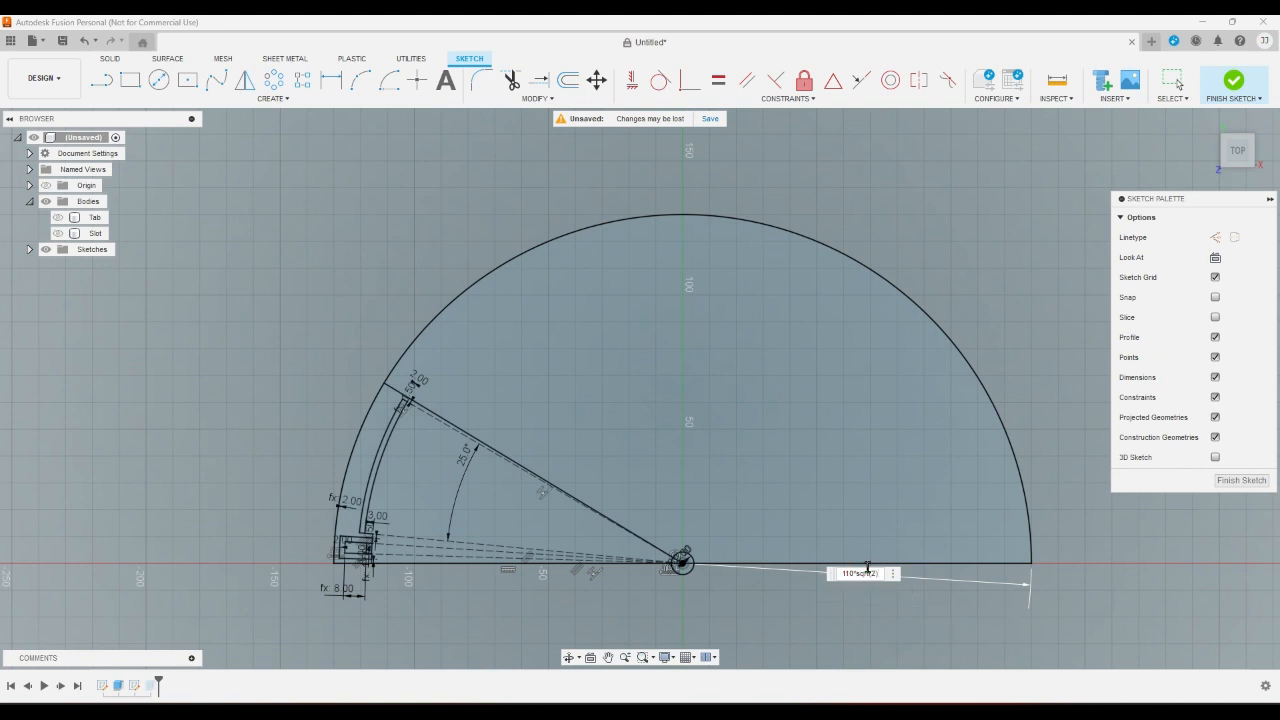
pyautogui.press('Return')
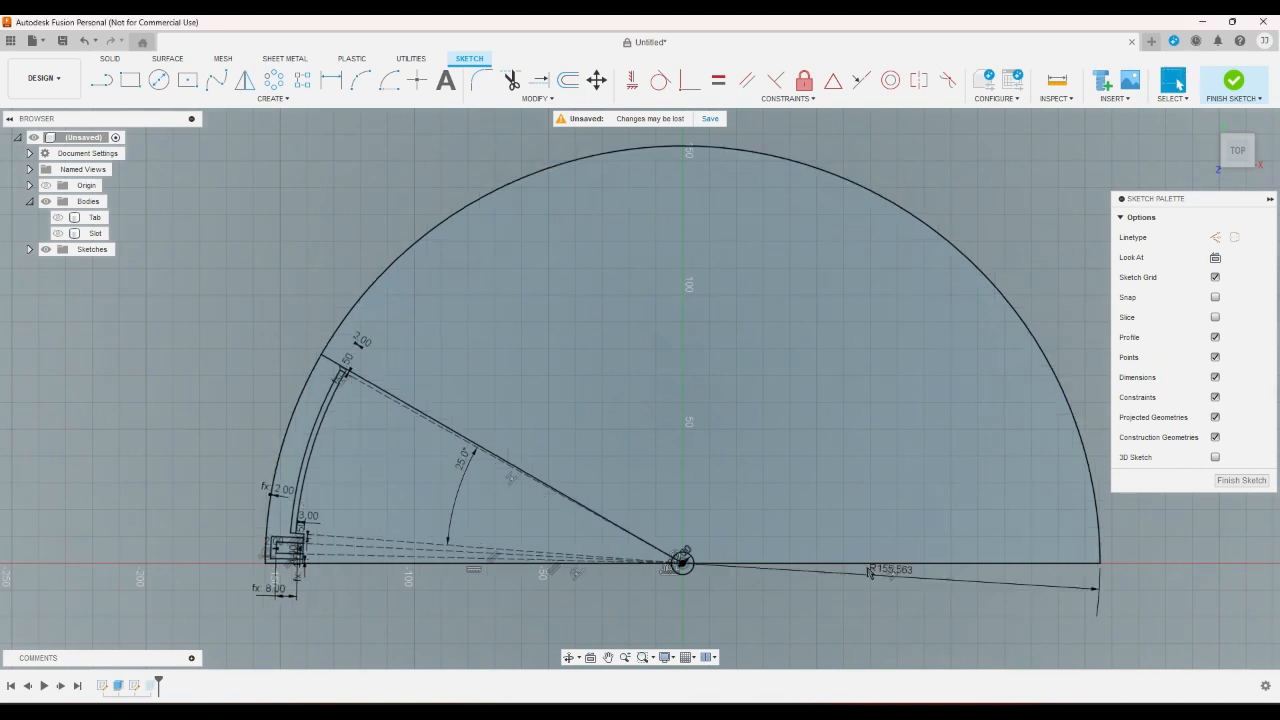
pyautogui.scroll(-1, 862, 636)
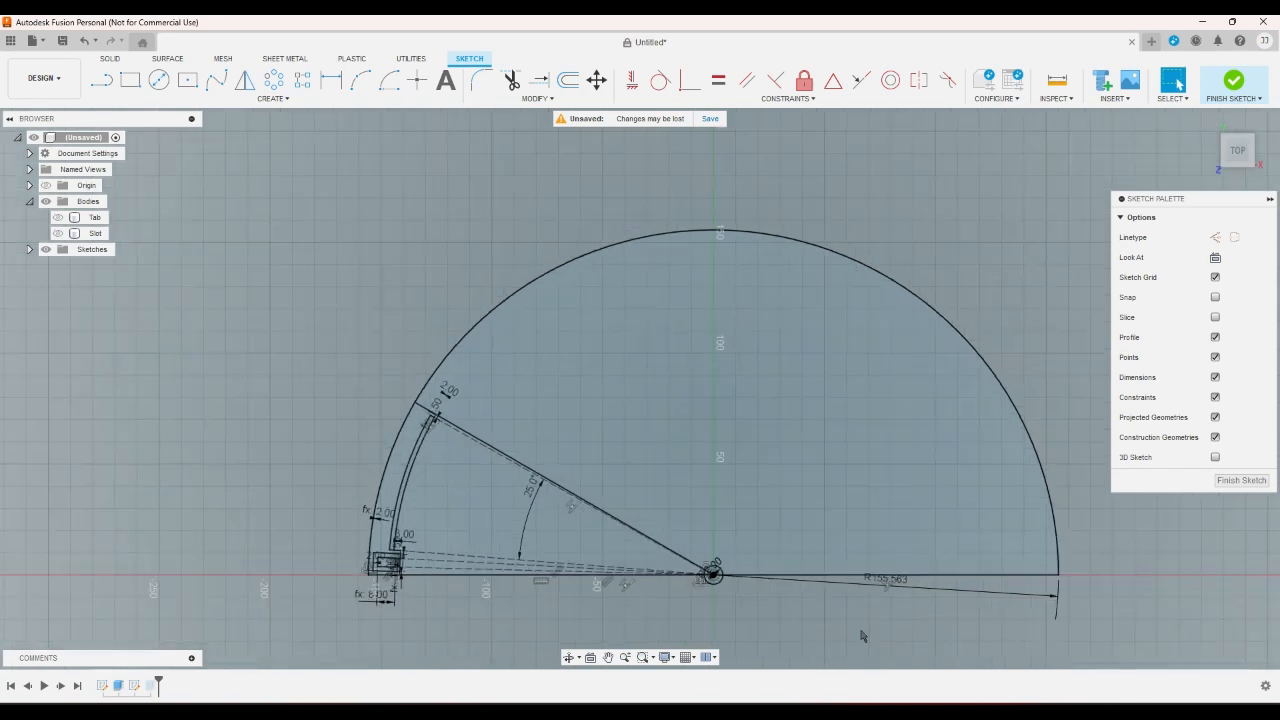
pyautogui.scroll(4, 500, 615)
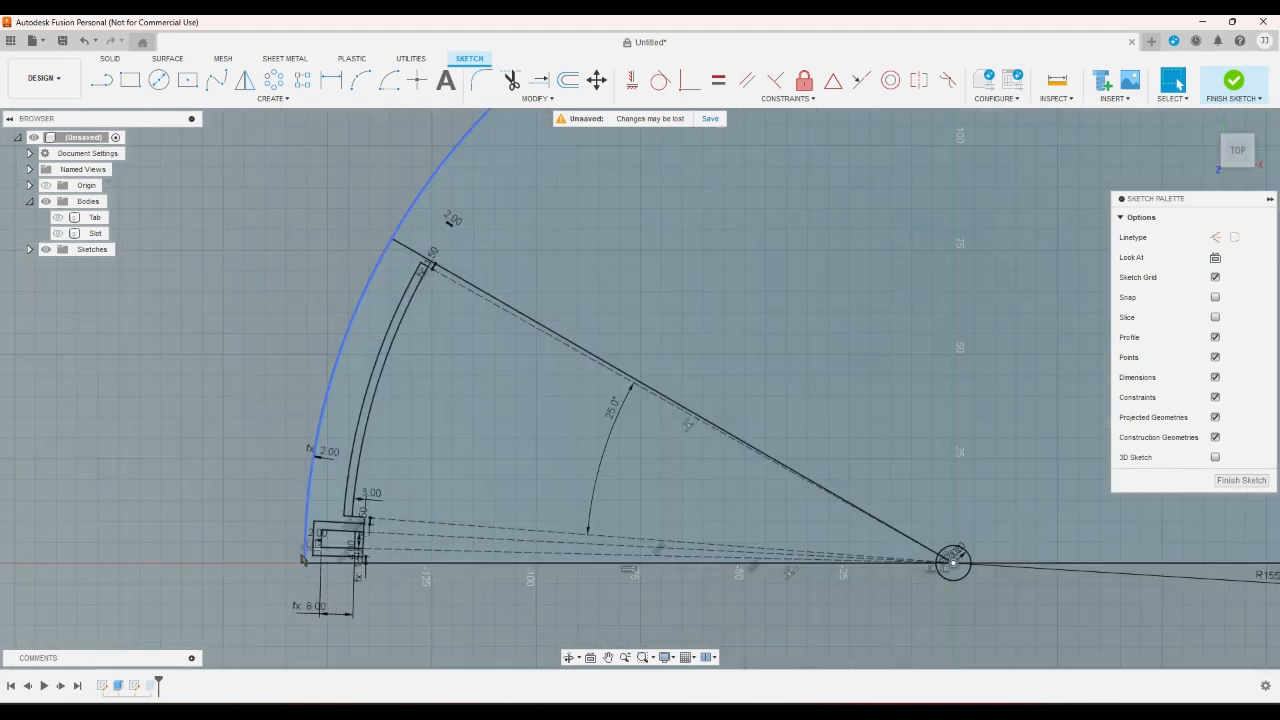
# - Set the gap between the inner and outer tab rectangles at the fan's corner to 0.5 mm
pyautogui.scroll(-2, 312, 575)
pyautogui.scroll(5, 312, 578)
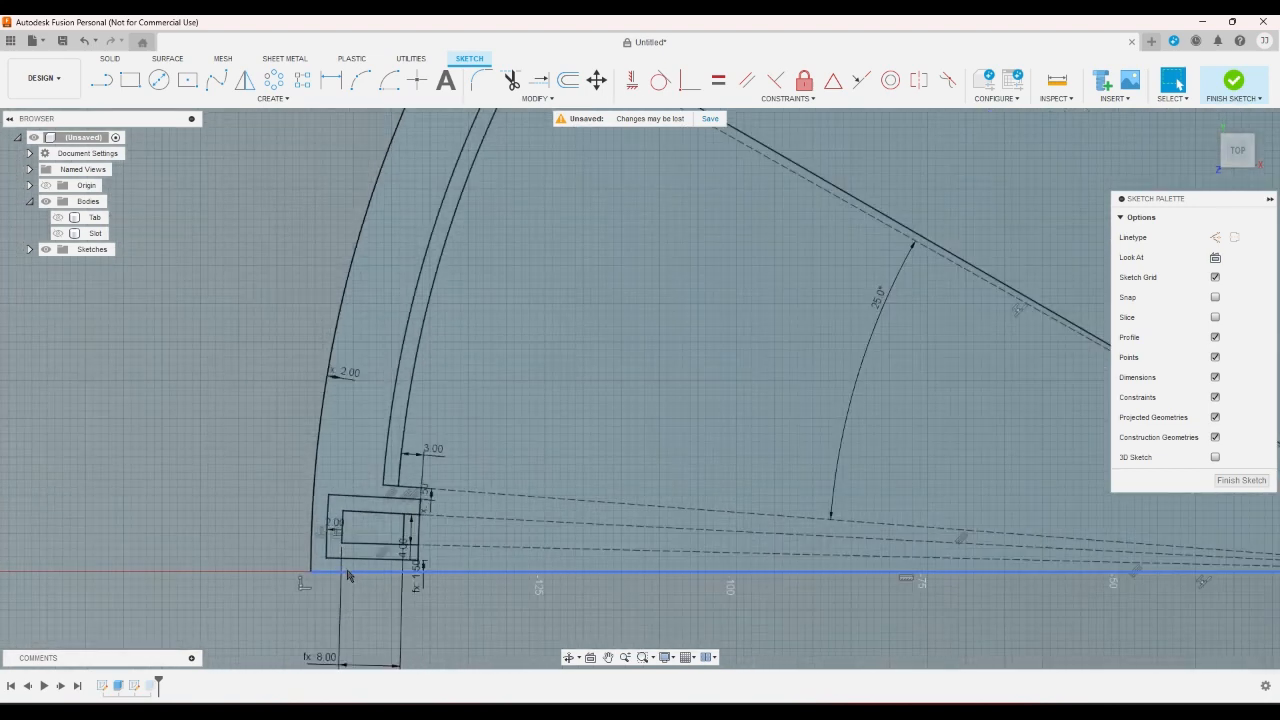
pyautogui.click(418, 578)
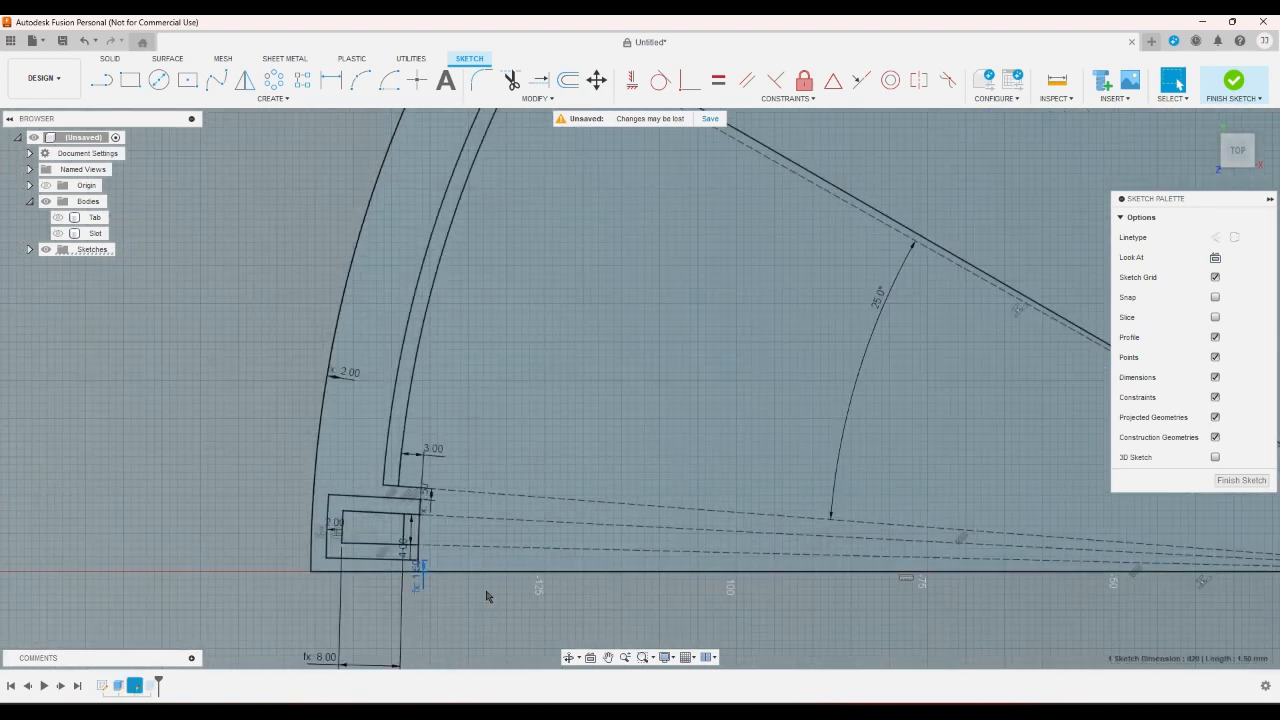
pyautogui.scroll(3, 487, 596)
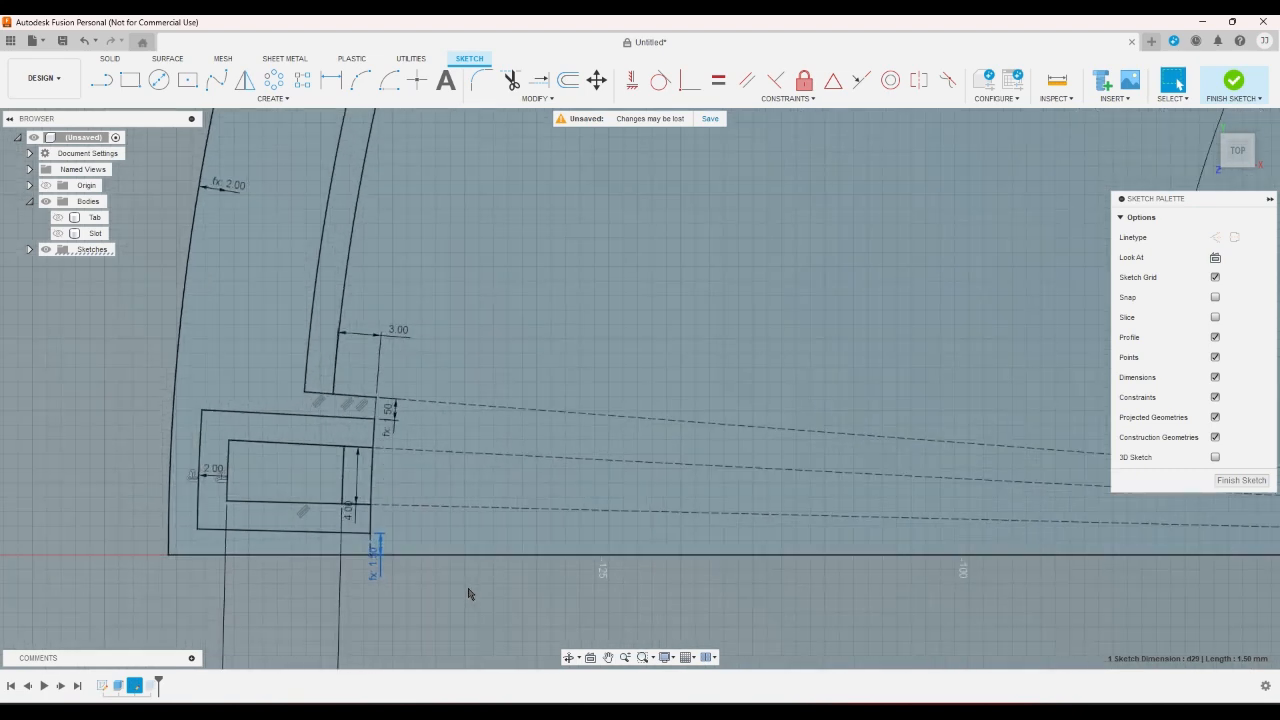
pyautogui.doubleClick(213, 468)
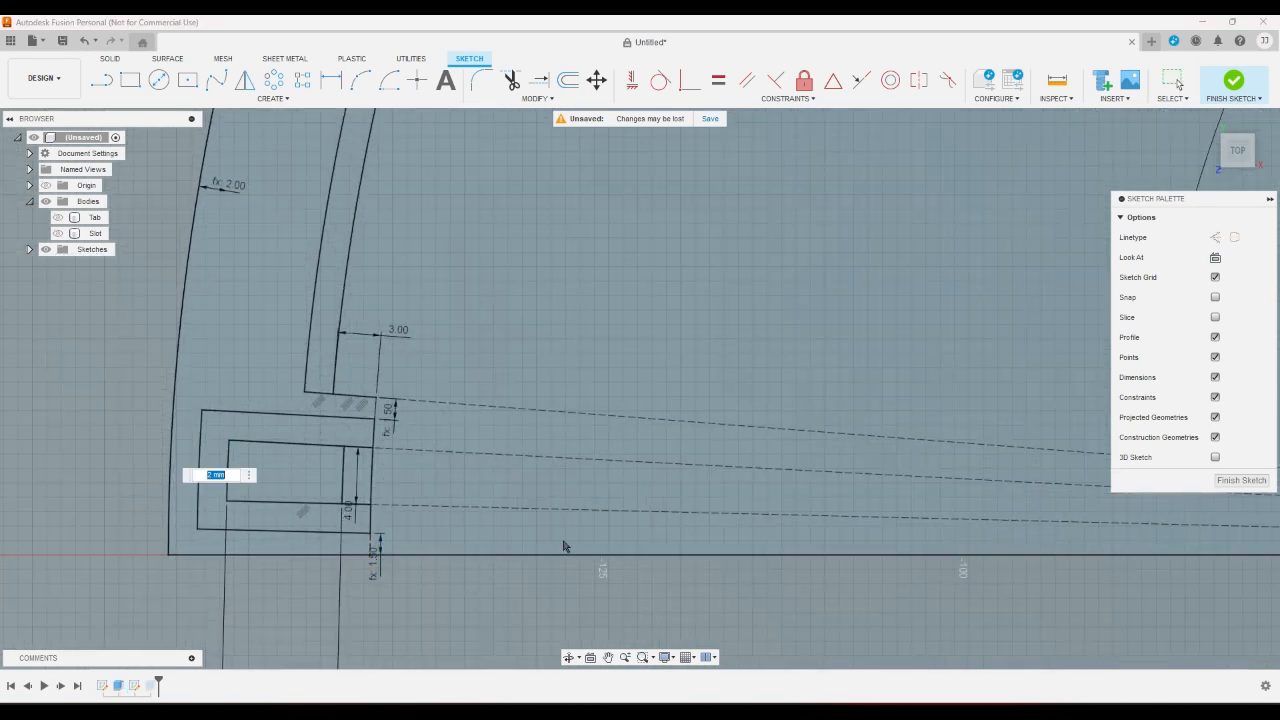
pyautogui.press('BackSpace')
pyautogui.write('5')
pyautogui.press('Return')
pyautogui.scroll(-6, 563, 546)
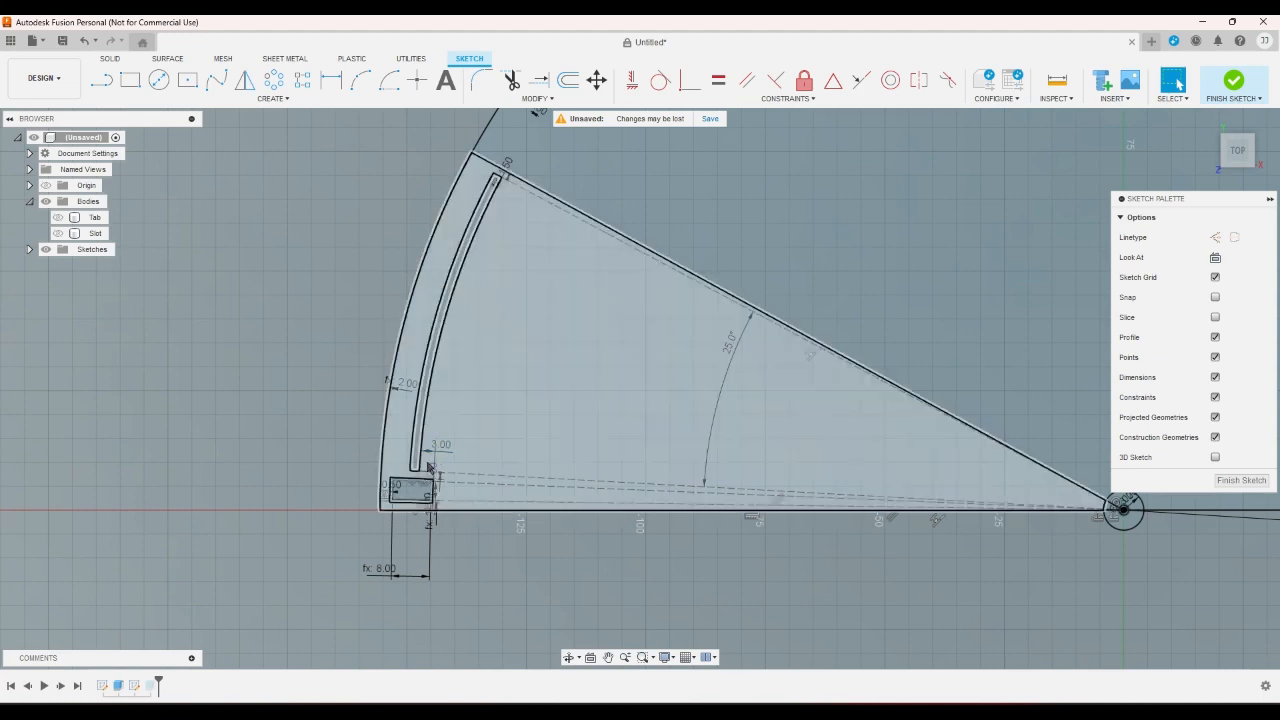
# - Delete the 1.50 mm dimension between the outer tab rectangle and the fan's straight base line
pyautogui.scroll(-5, 432, 466)
pyautogui.scroll(2, 499, 408)
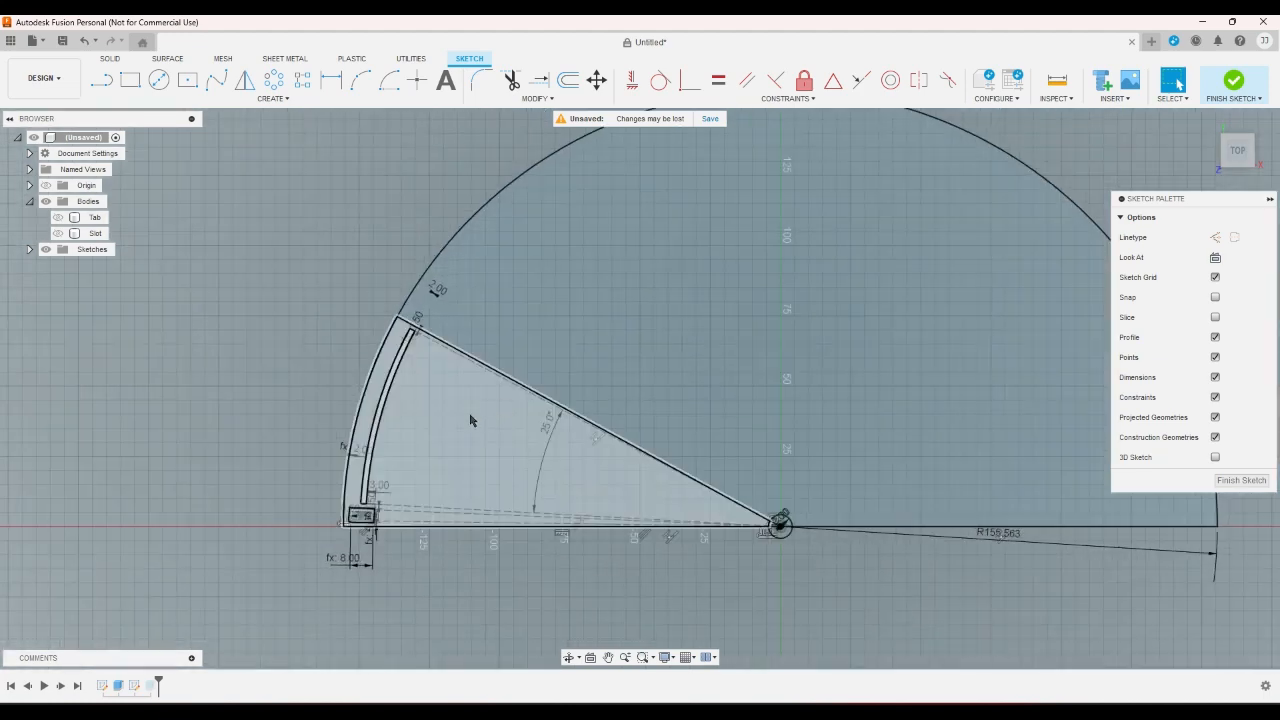
pyautogui.scroll(3, 354, 508)
pyautogui.scroll(4, 353, 513)
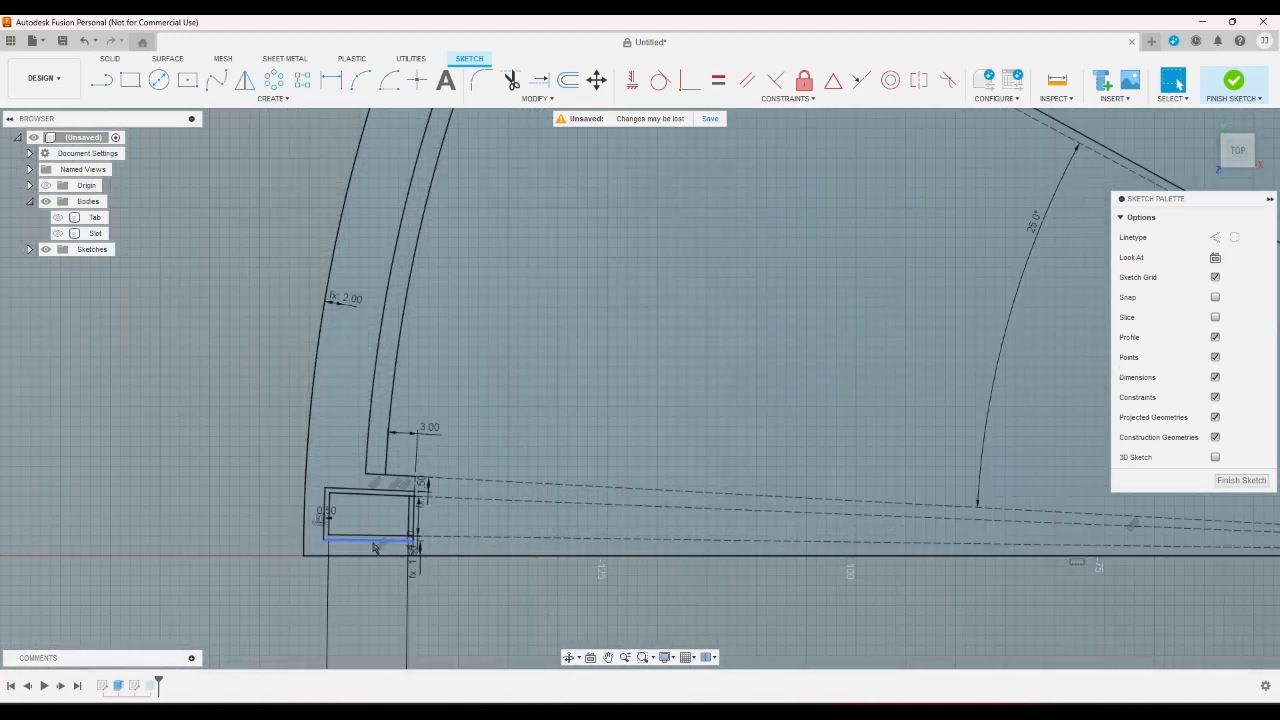
pyautogui.scroll(3, 400, 548)
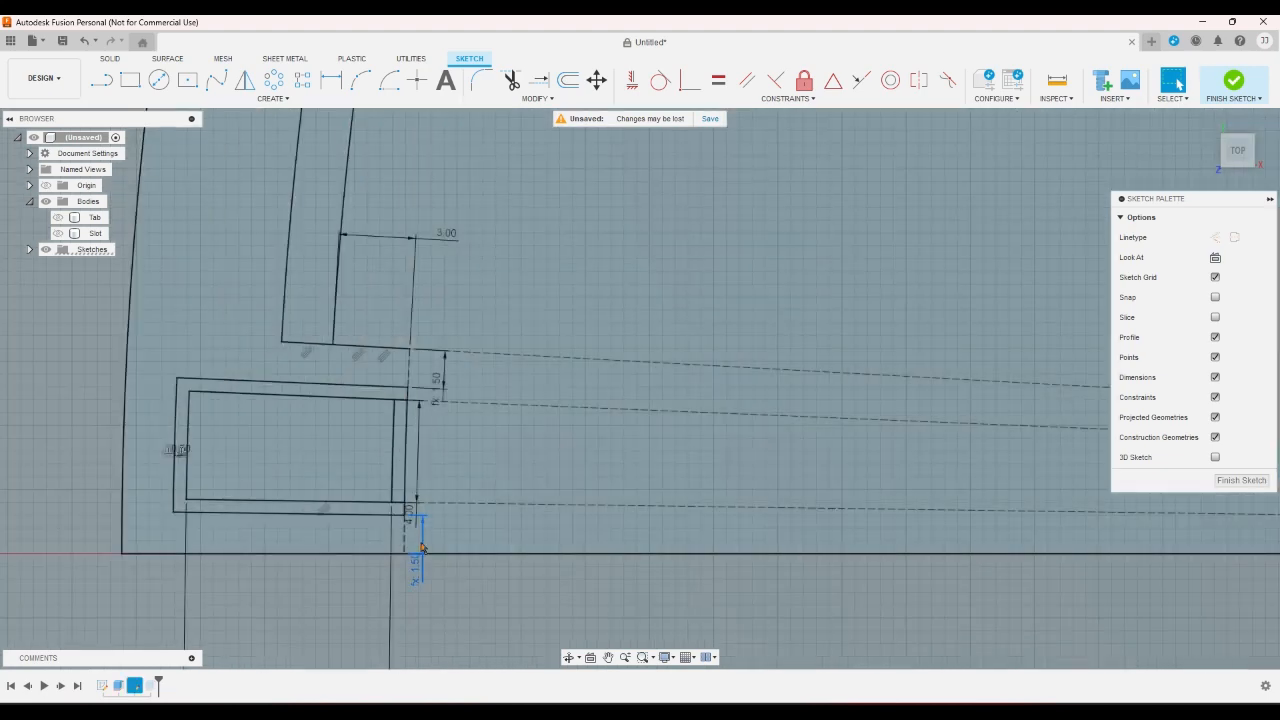
pyautogui.scroll(2, 415, 575)
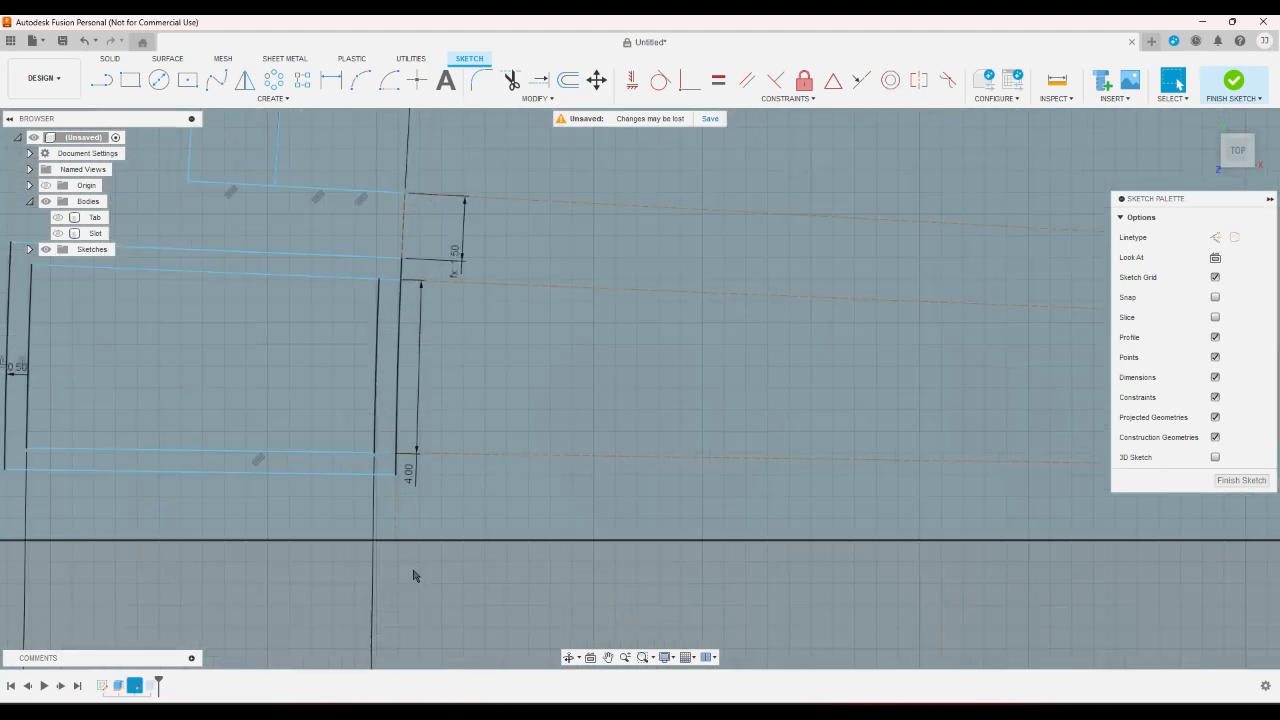
pyautogui.scroll(-1, 420, 614)
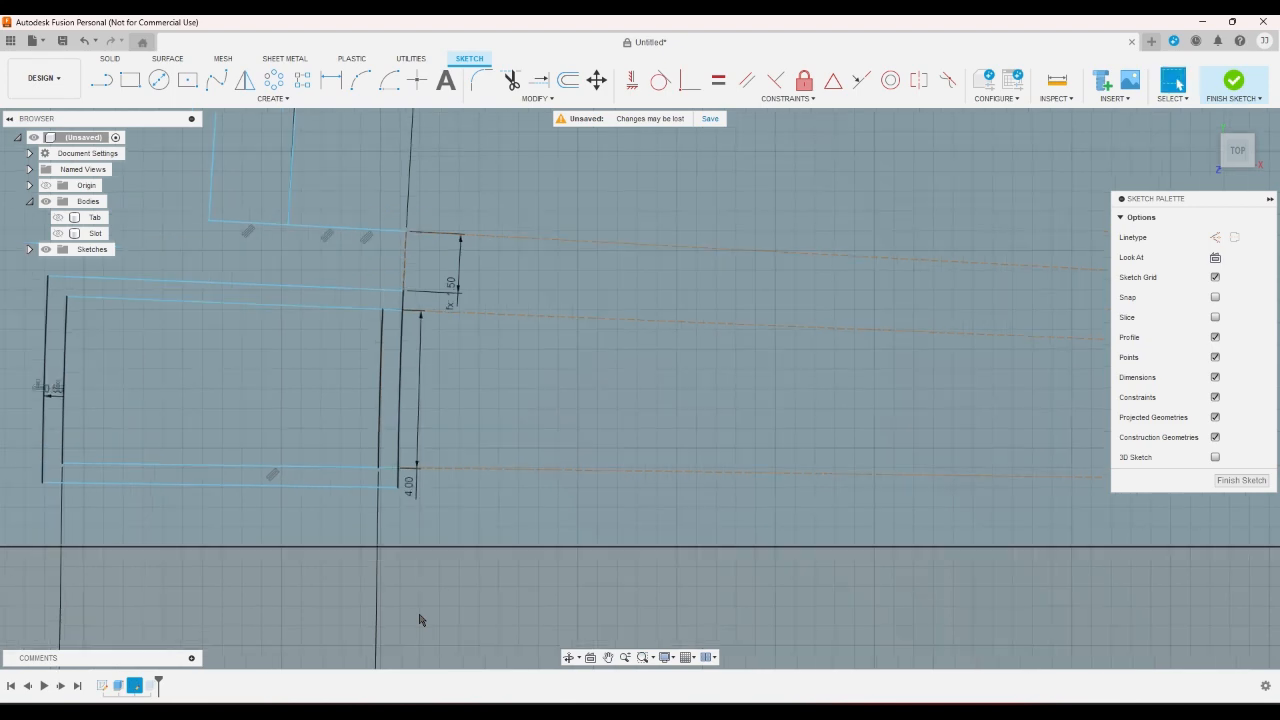
pyautogui.scroll(-4, 419, 620)
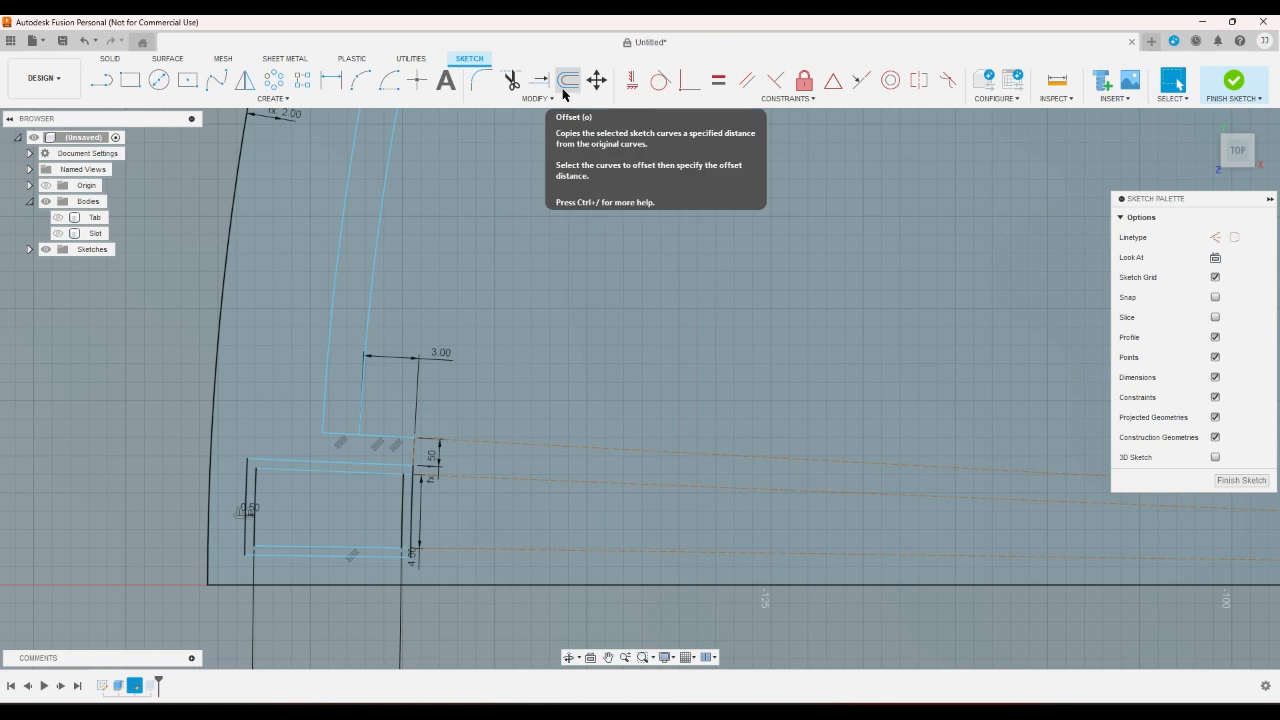
# - Apply a Collinear constraint between the tab's lower dashed construction line and the fan's base line
pyautogui.click(862, 81)
pyautogui.click(468, 551)
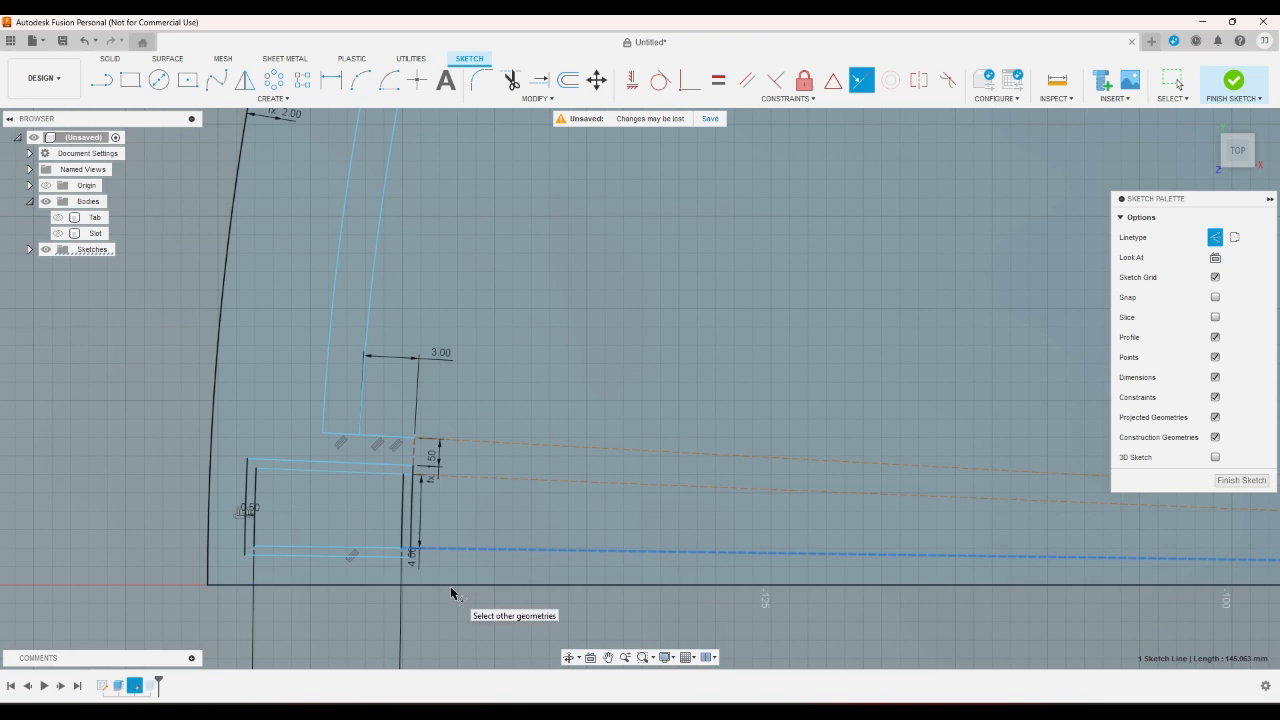
pyautogui.click(451, 594)
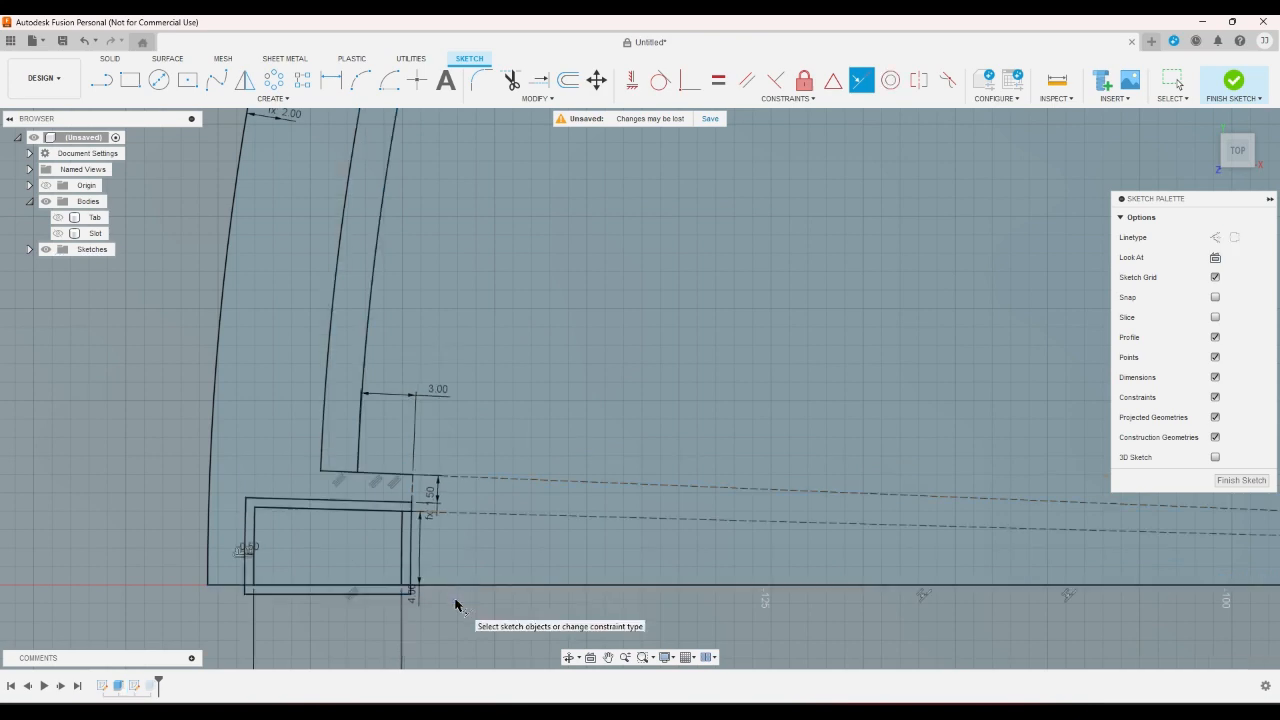
pyautogui.rightClick(455, 605)
pyautogui.scroll(-5, 440, 603)
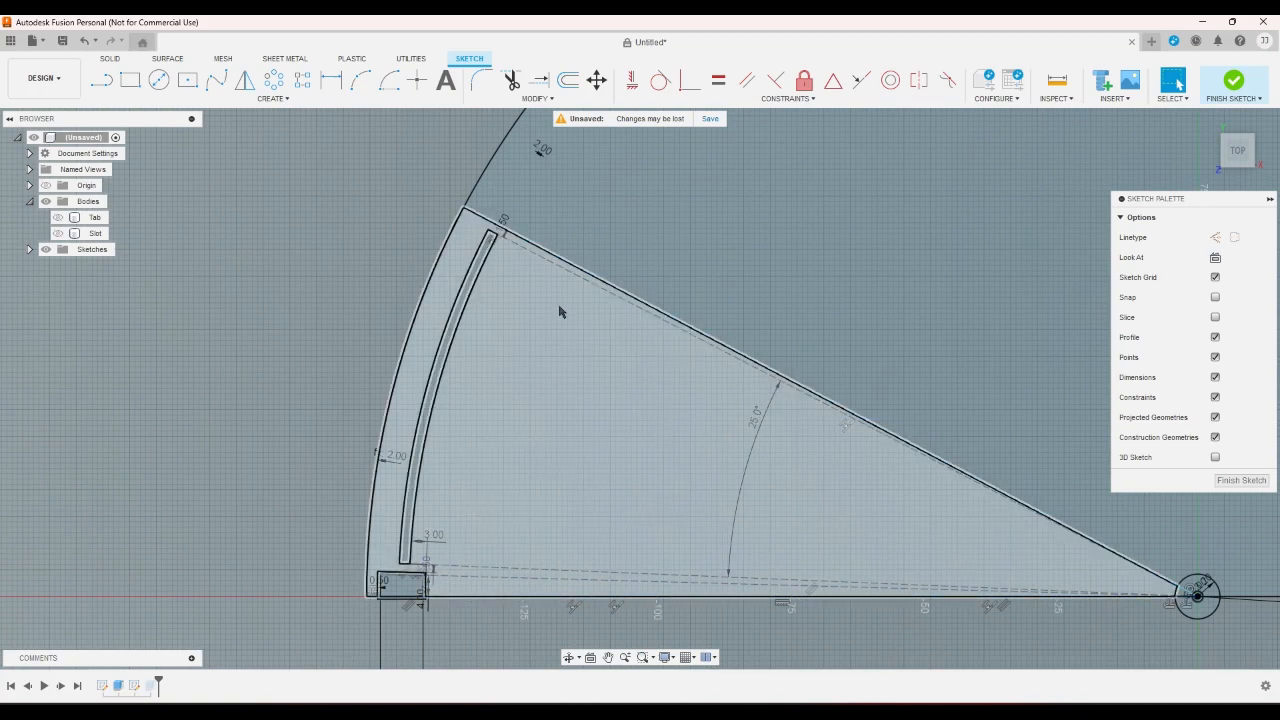
pyautogui.scroll(-3, 408, 286)
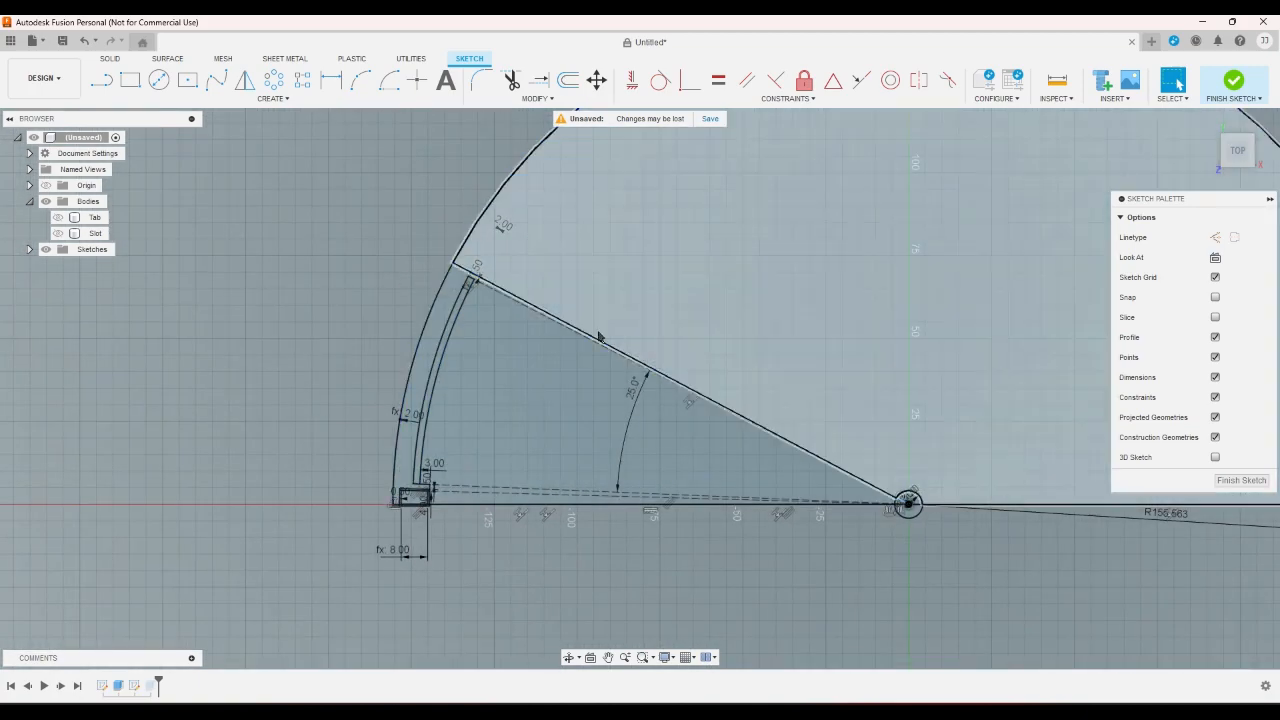
# - Examine the tab rectangles on the base line and check the expression of the spacing dimension between the tab and the curved slot
pyautogui.scroll(8, 433, 505)
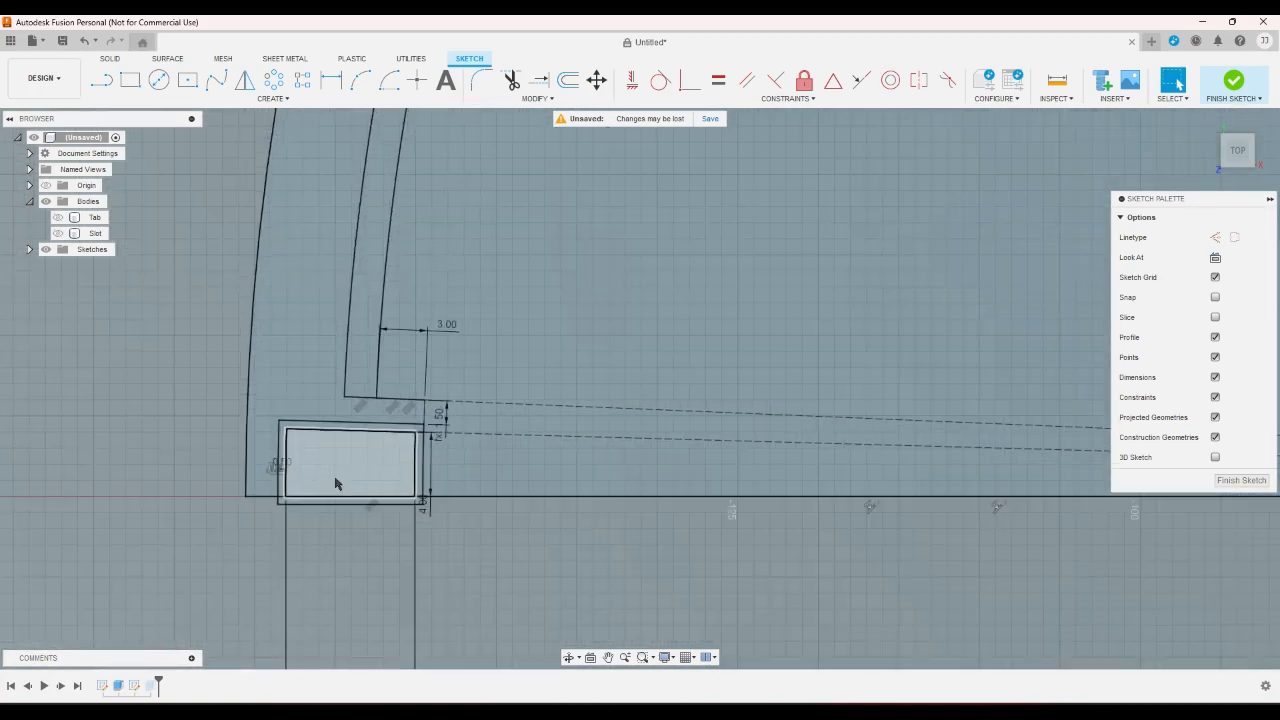
pyautogui.scroll(1, 335, 484)
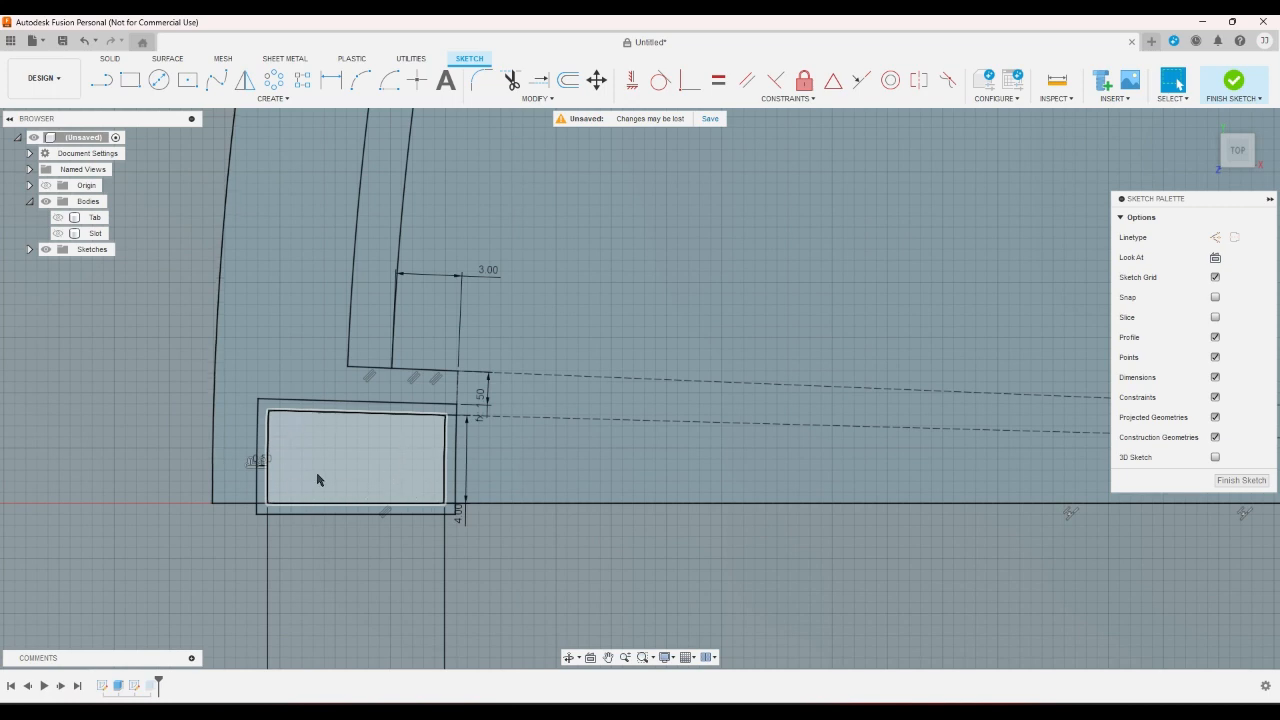
pyautogui.scroll(-2, 316, 478)
pyautogui.scroll(2, 316, 478)
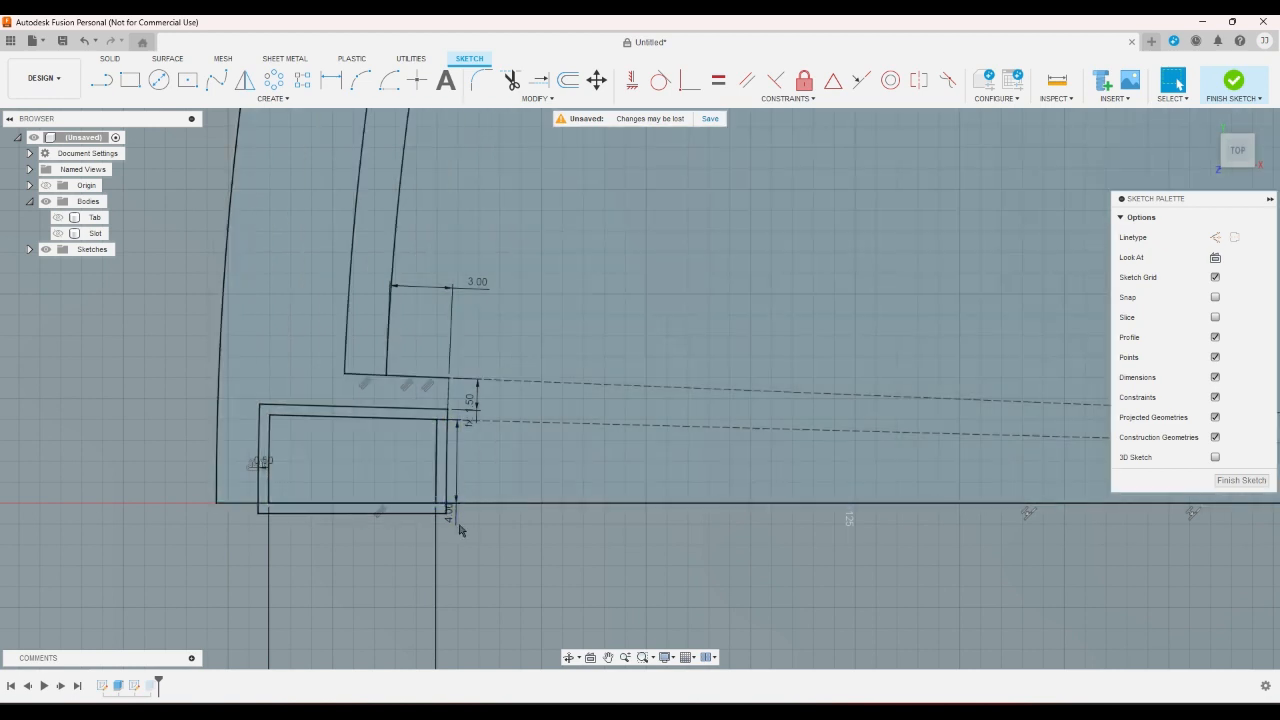
pyautogui.scroll(-3, 445, 540)
pyautogui.scroll(2, 438, 515)
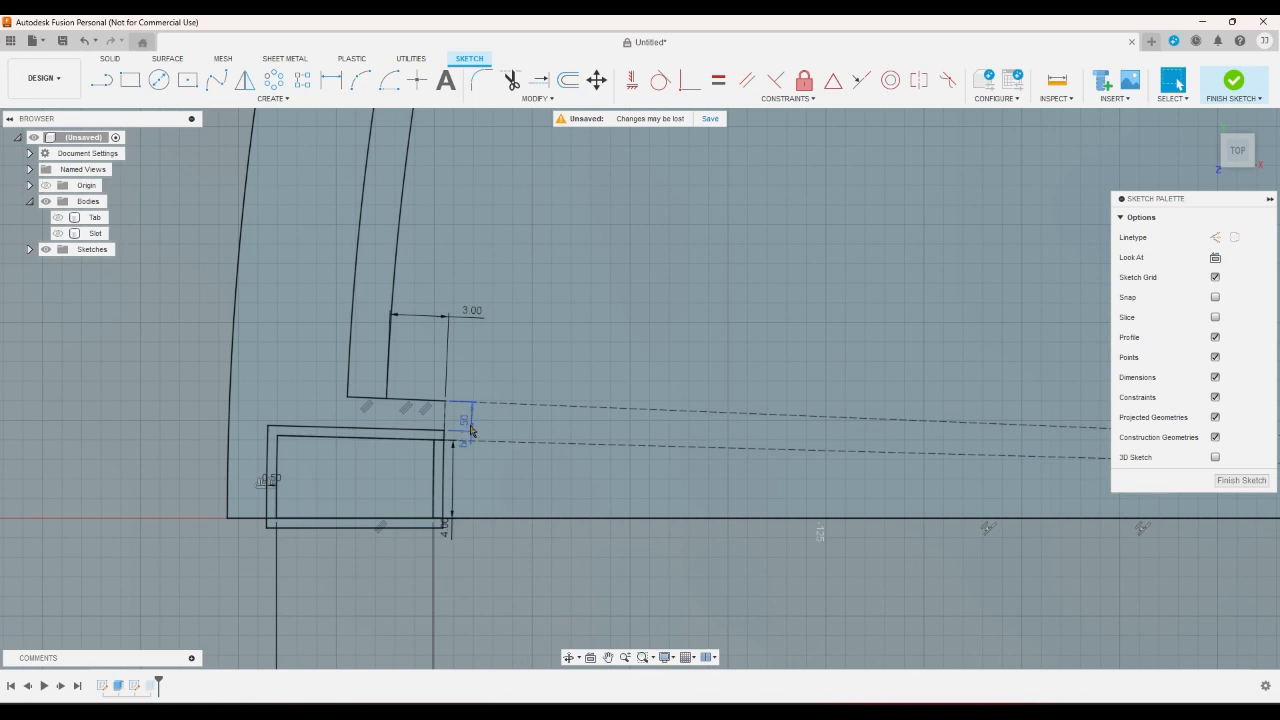
pyautogui.doubleClick(471, 430)
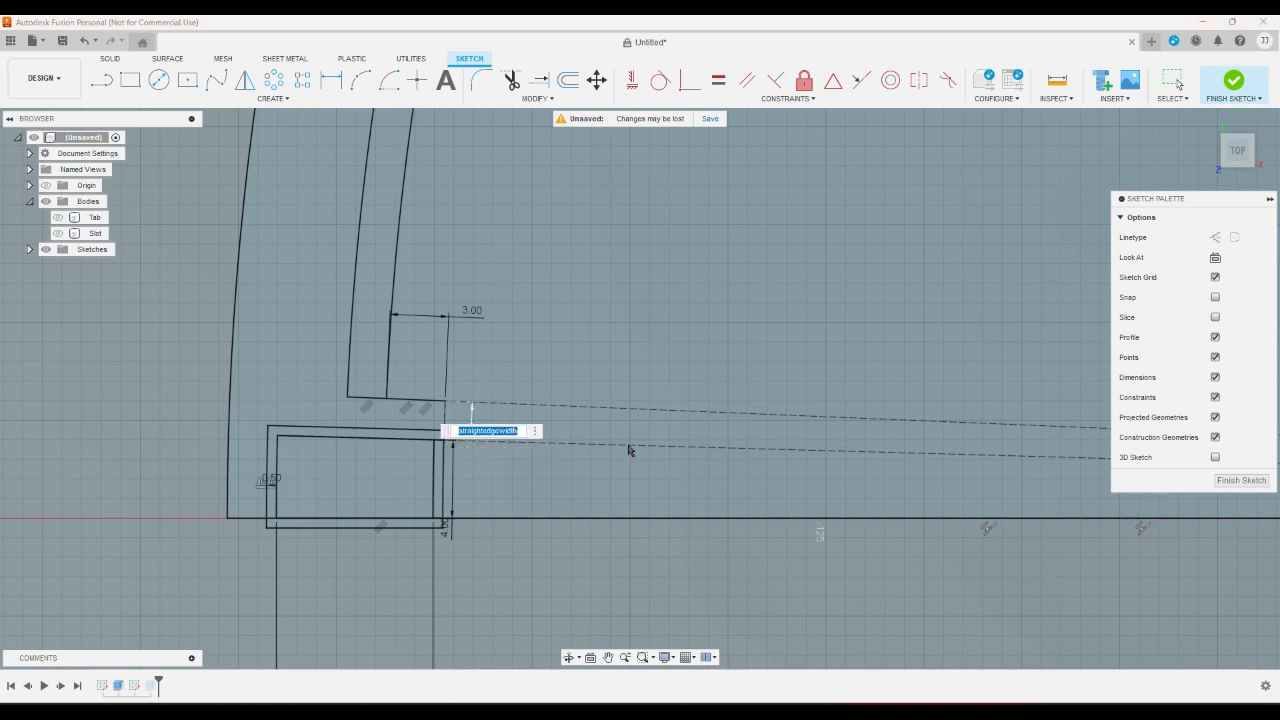
pyautogui.press('Return')
pyautogui.scroll(-5, 591, 537)
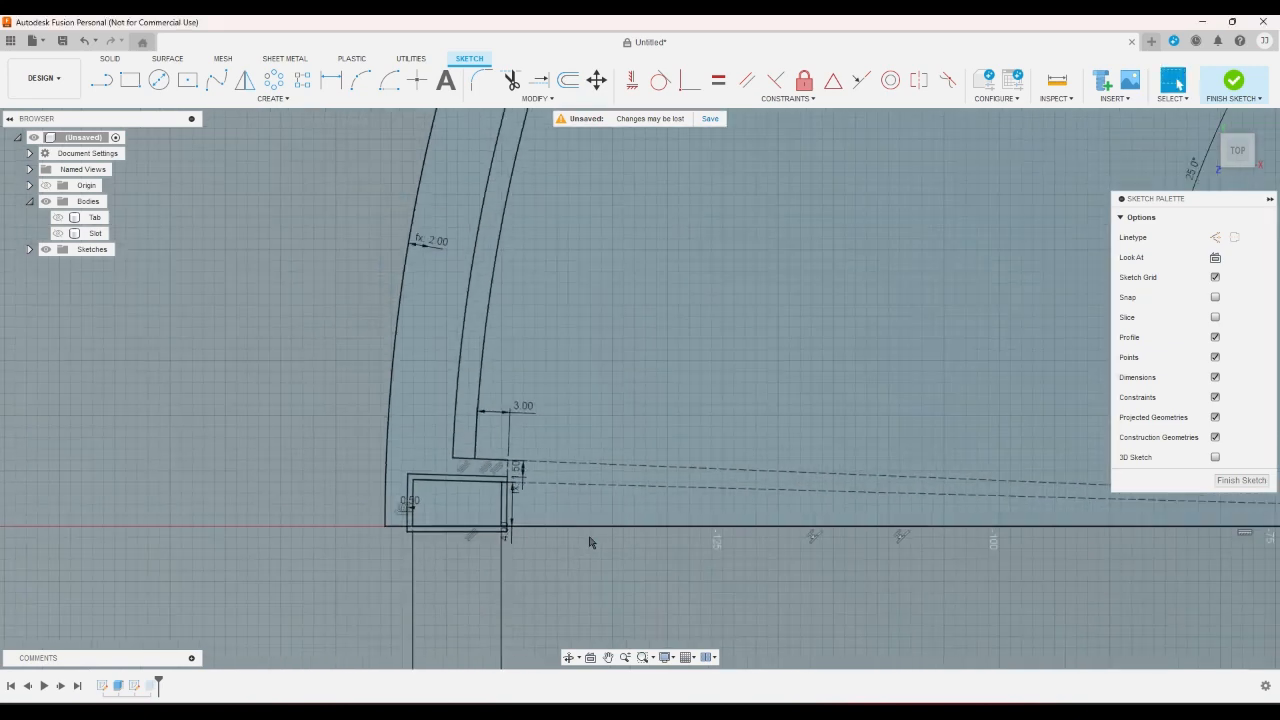
pyautogui.scroll(-3, 561, 502)
pyautogui.scroll(2, 750, 180)
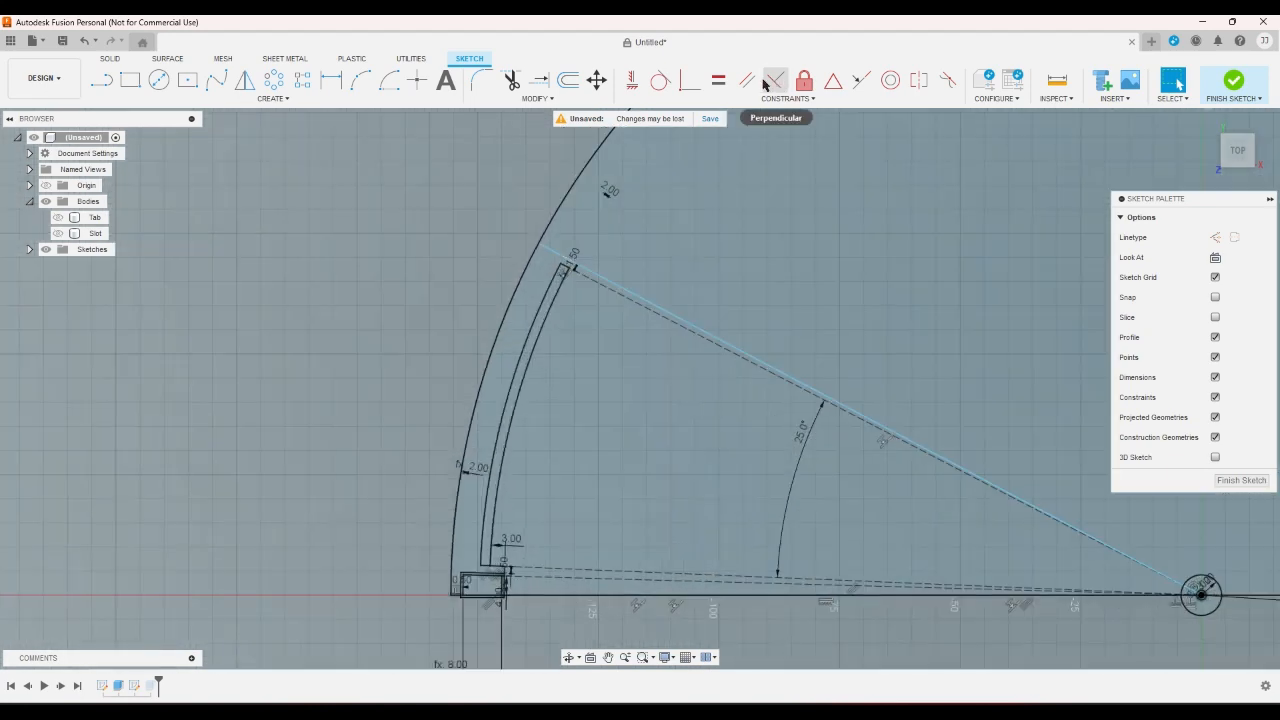
# - Set the straightedgewidth user parameter to 1 mm
pyautogui.click(550, 98)
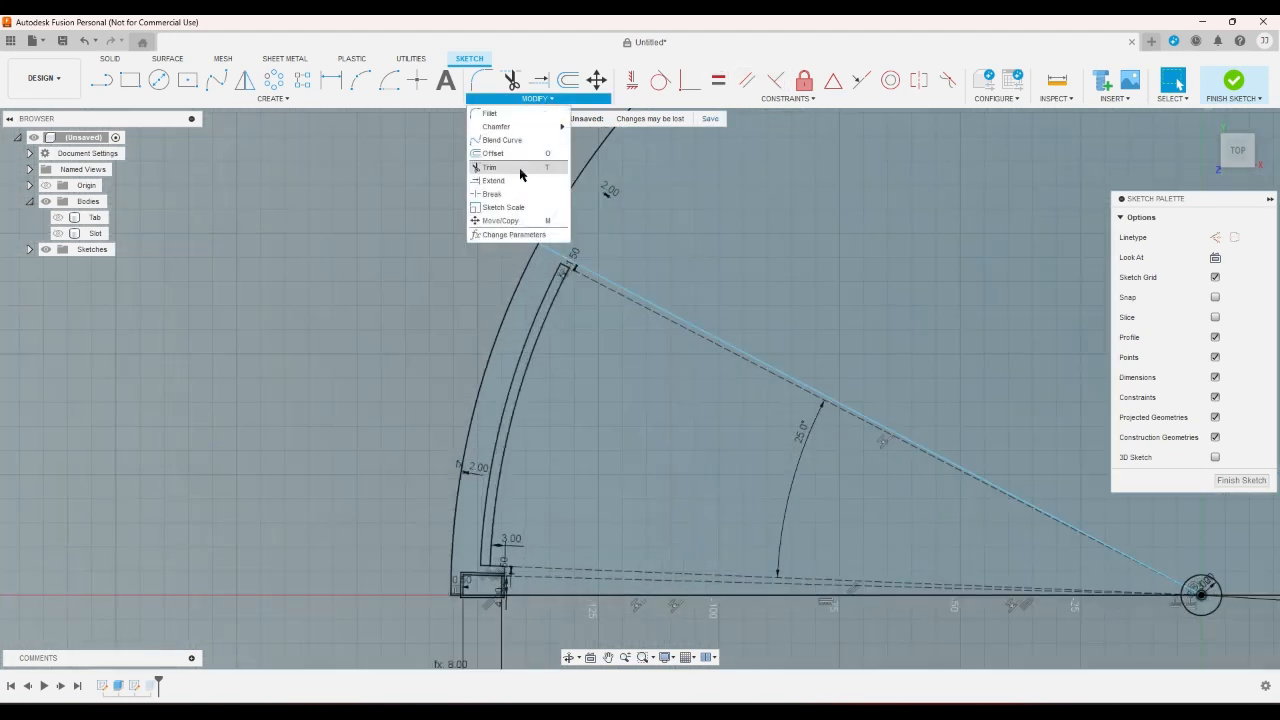
pyautogui.click(514, 234)
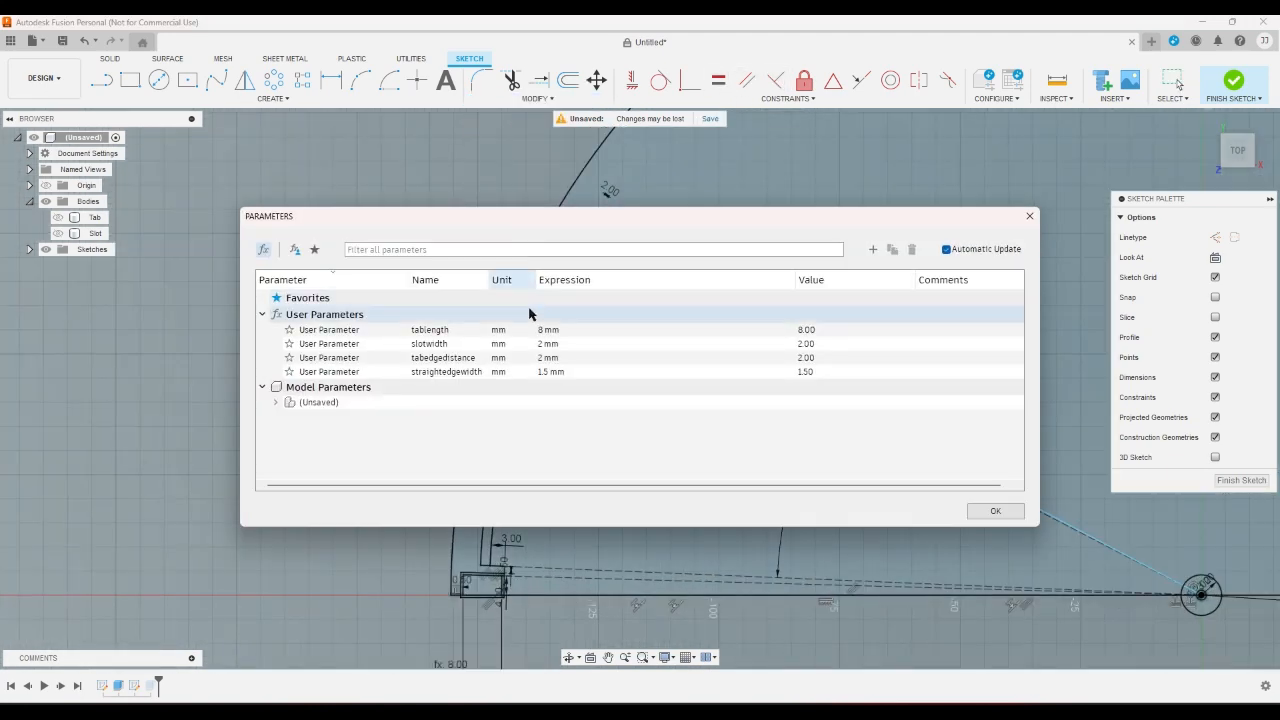
pyautogui.click(543, 371)
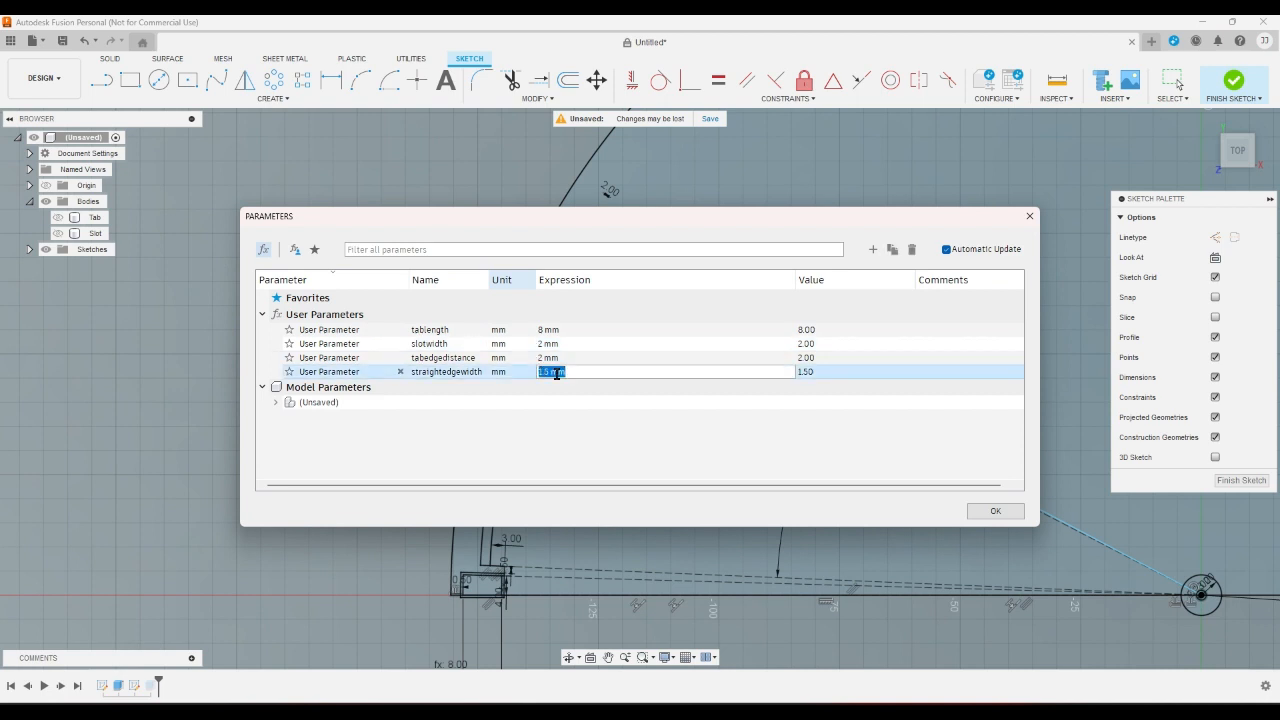
pyautogui.write('2')
pyautogui.press('Return')
pyautogui.click(995, 511)
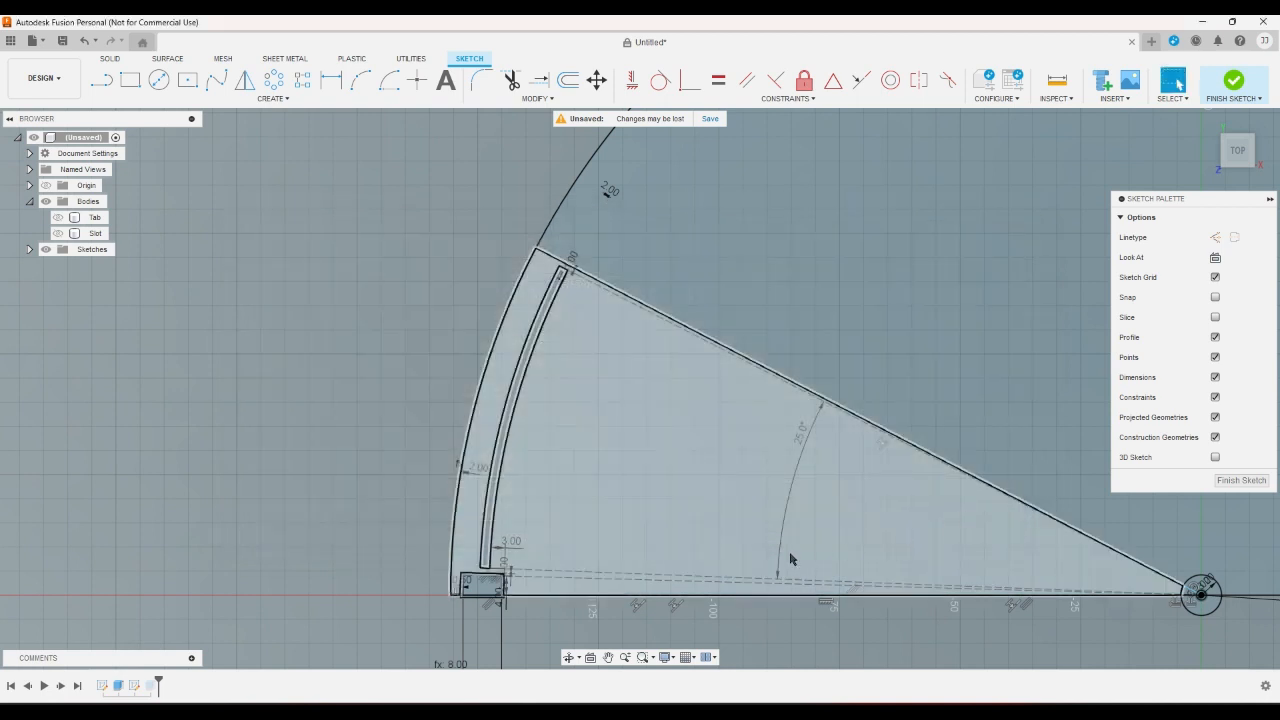
# - Set the tabedgedistance user parameter to 1.5 mm
pyautogui.scroll(4, 472, 600)
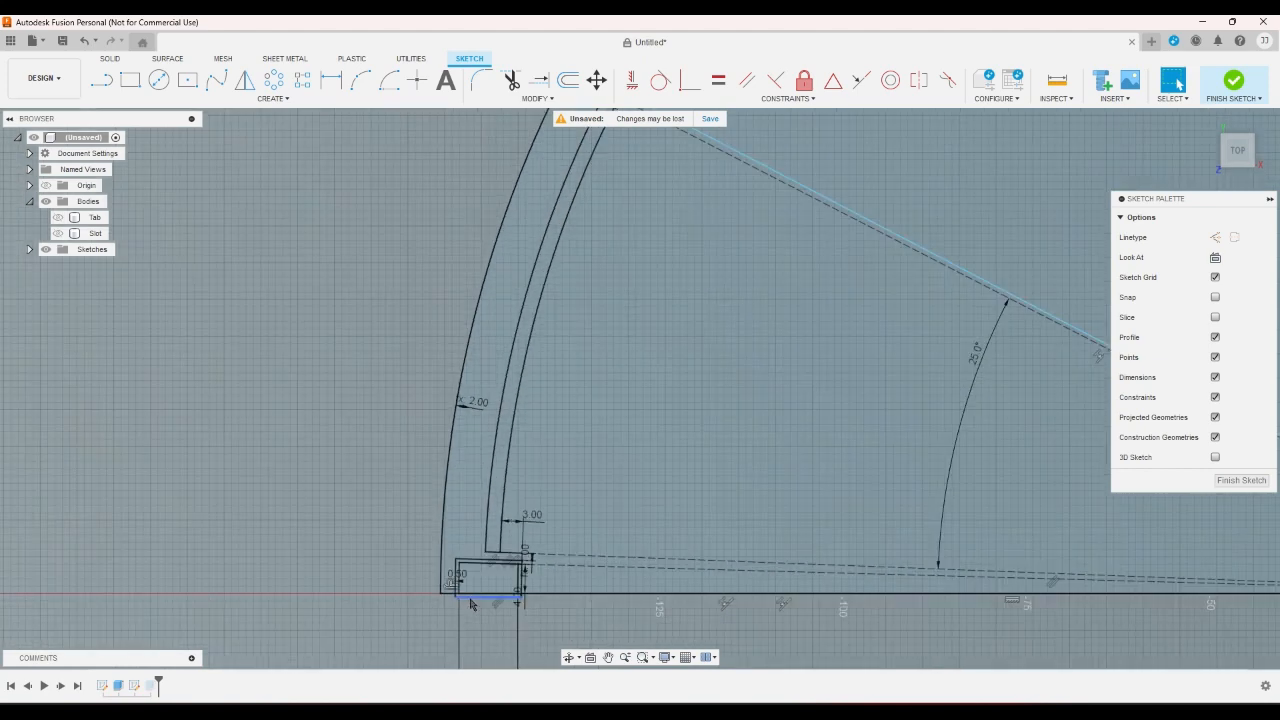
pyautogui.scroll(-3, 472, 603)
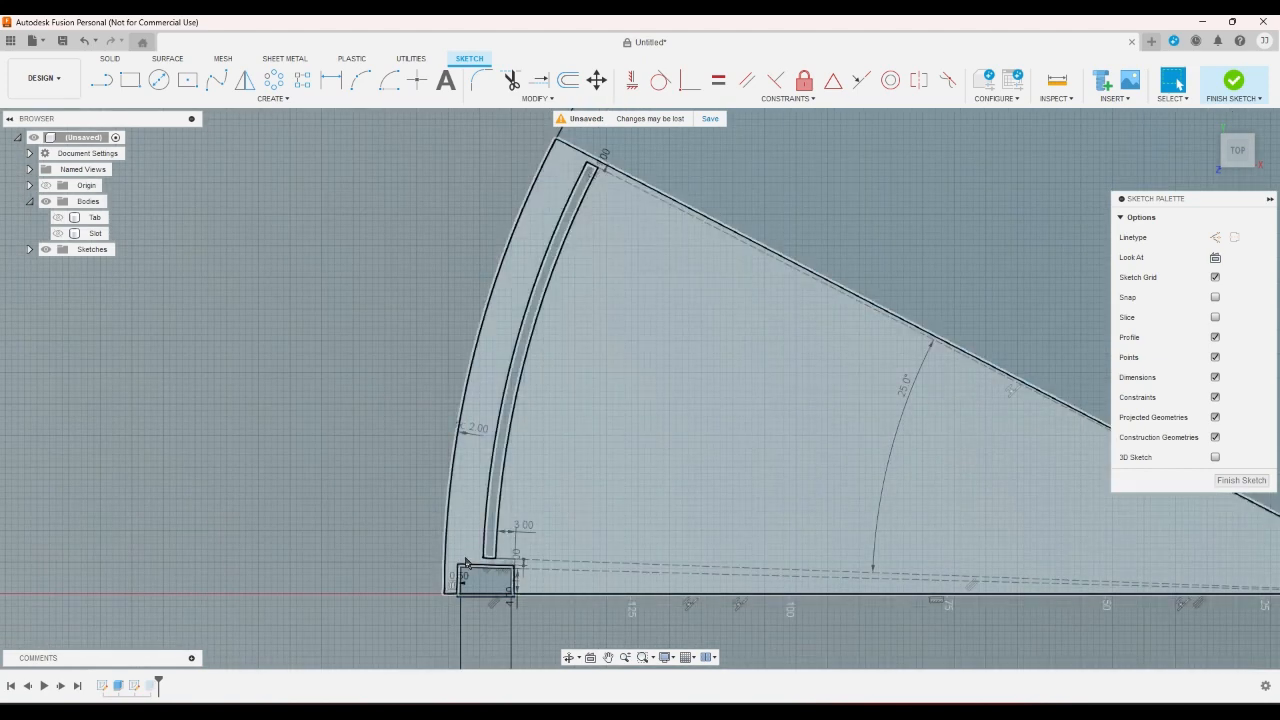
pyautogui.click(545, 99)
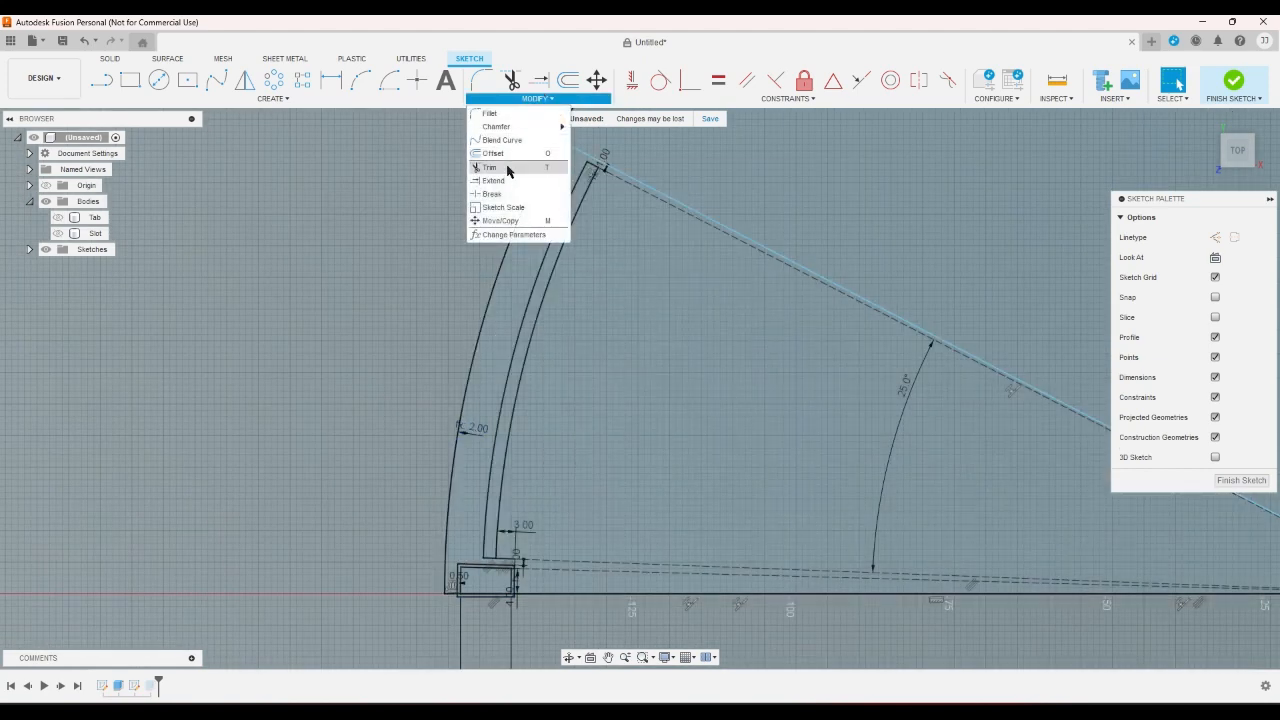
pyautogui.click(512, 234)
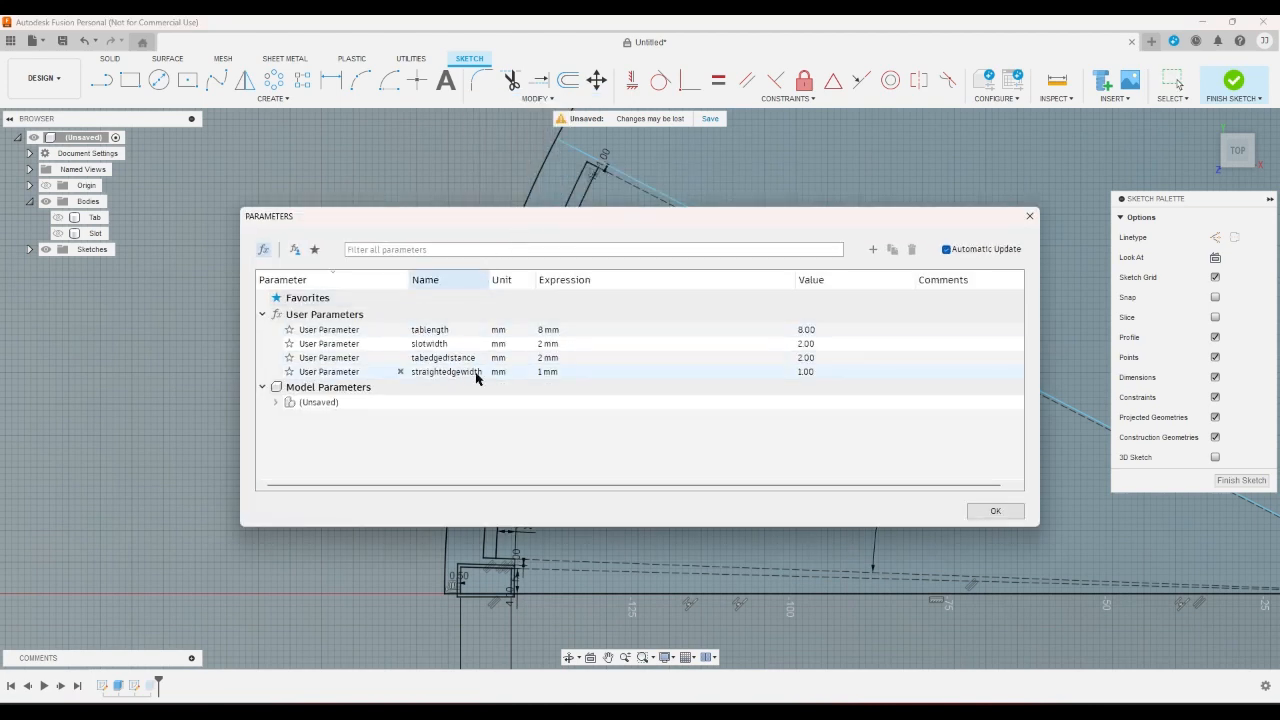
pyautogui.click(542, 360)
pyautogui.press('BackSpace')
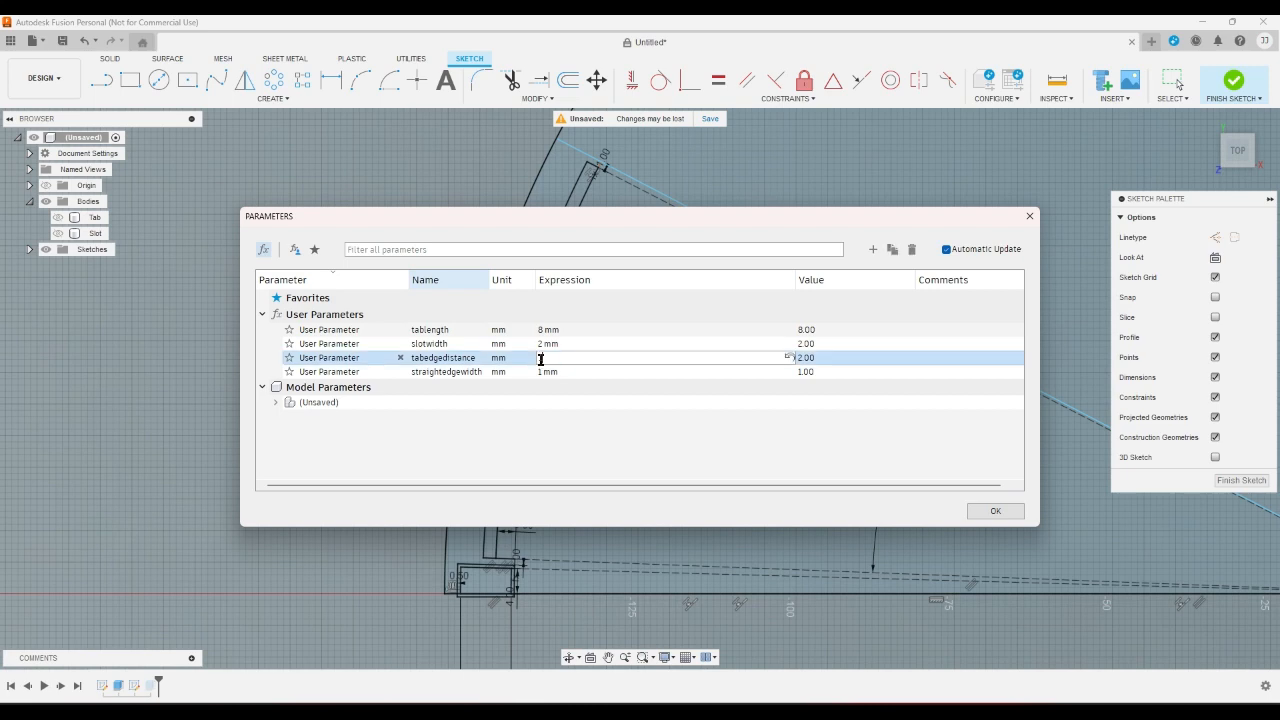
pyautogui.write('1.5')
pyautogui.press('Return')
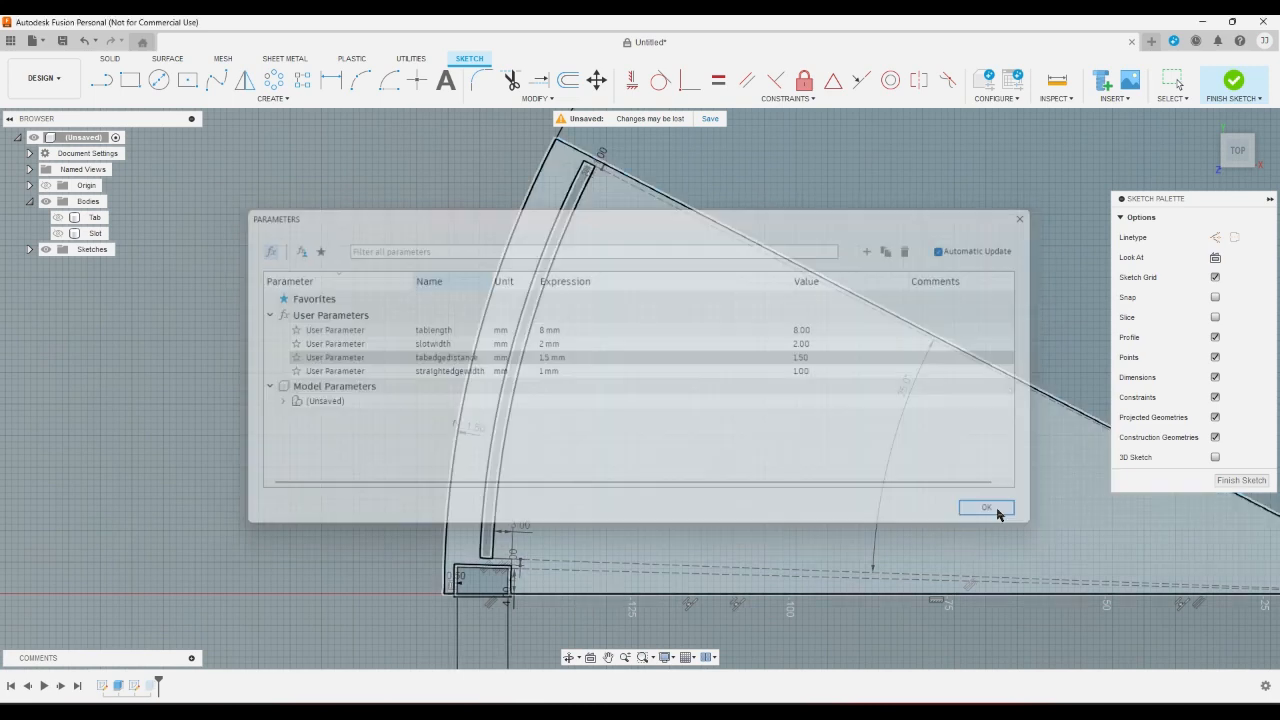
pyautogui.click(995, 511)
# - Examine the tab rectangles at the fan's corner and their spacing to the curved slot and the outer arc
pyautogui.scroll(-3, 409, 556)
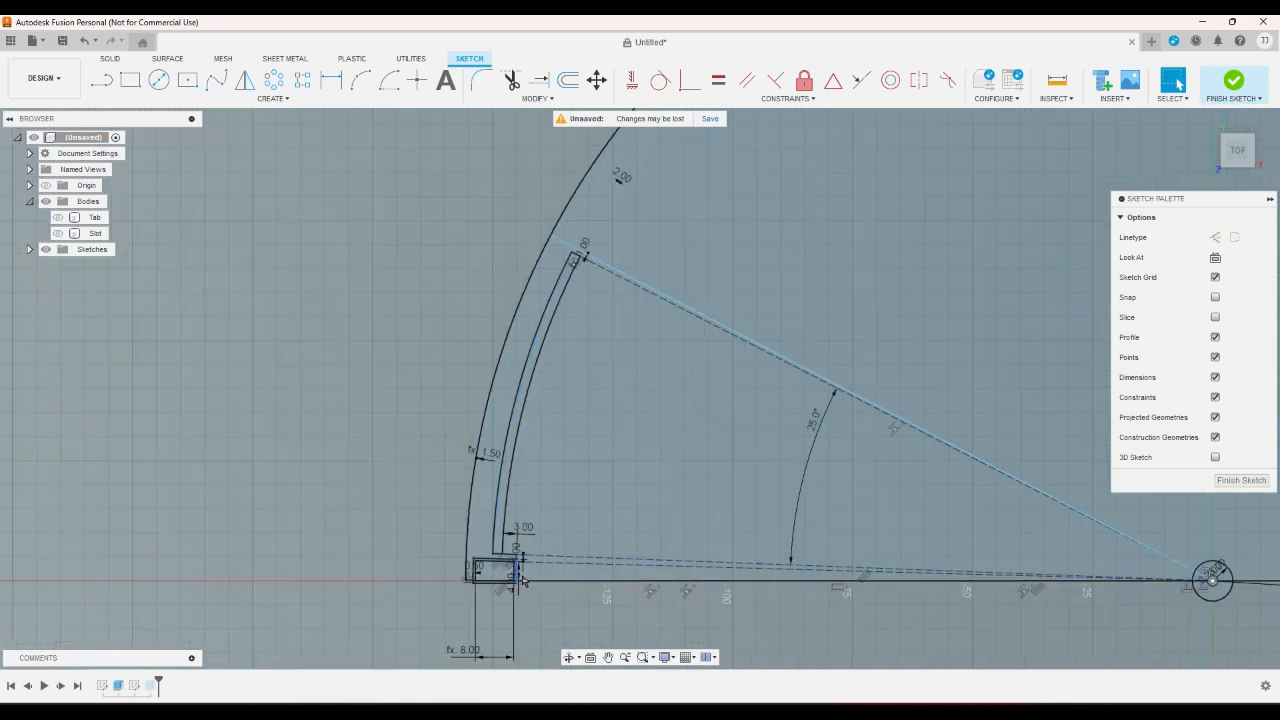
pyautogui.scroll(3, 491, 562)
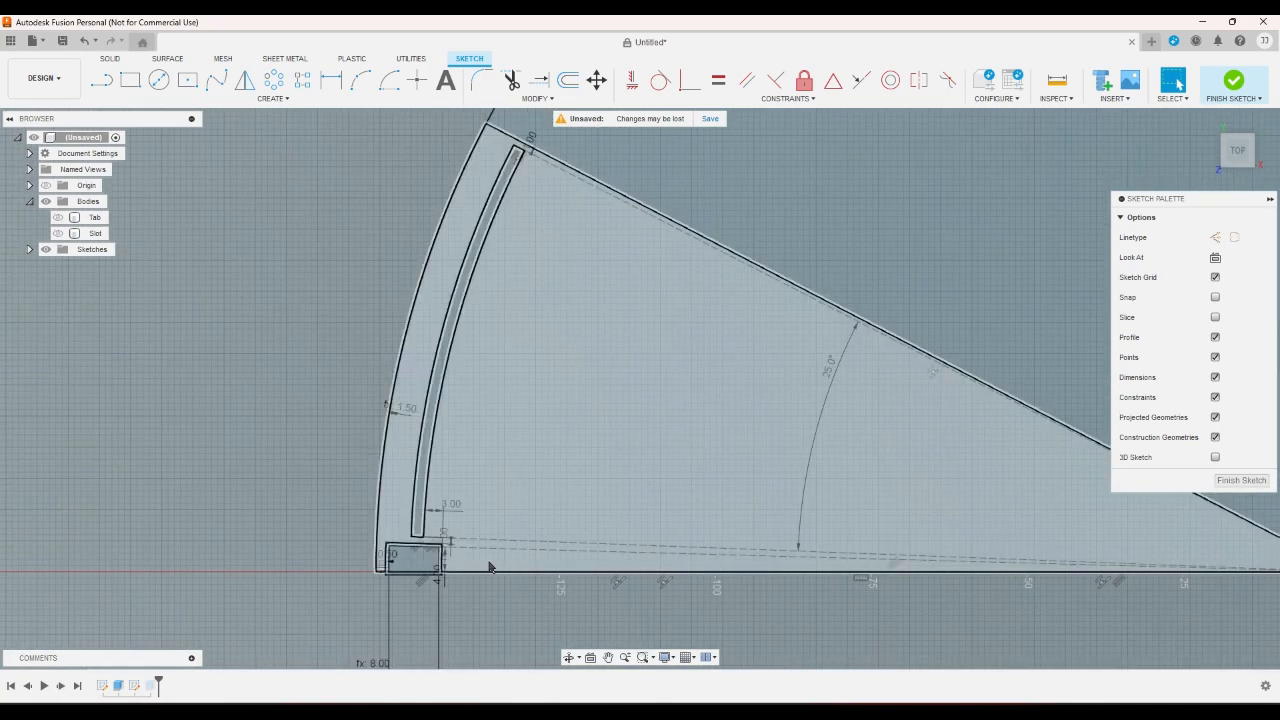
pyautogui.scroll(3, 446, 541)
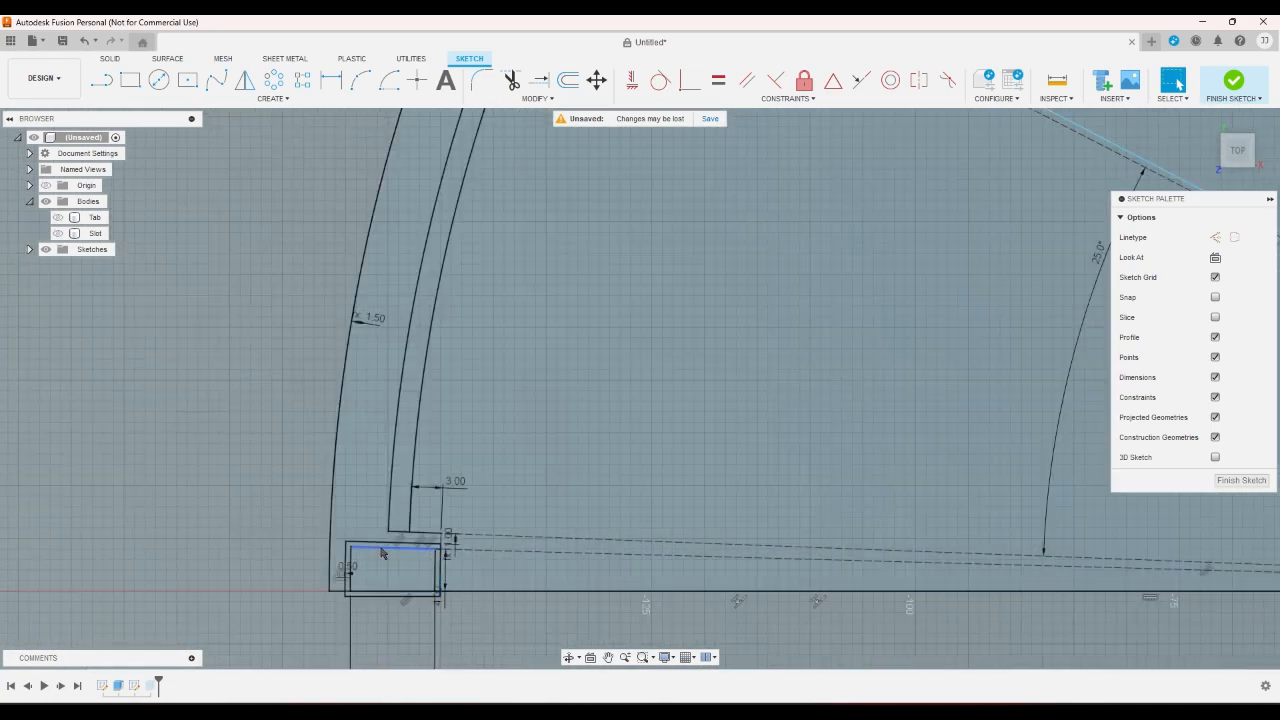
pyautogui.scroll(3, 381, 552)
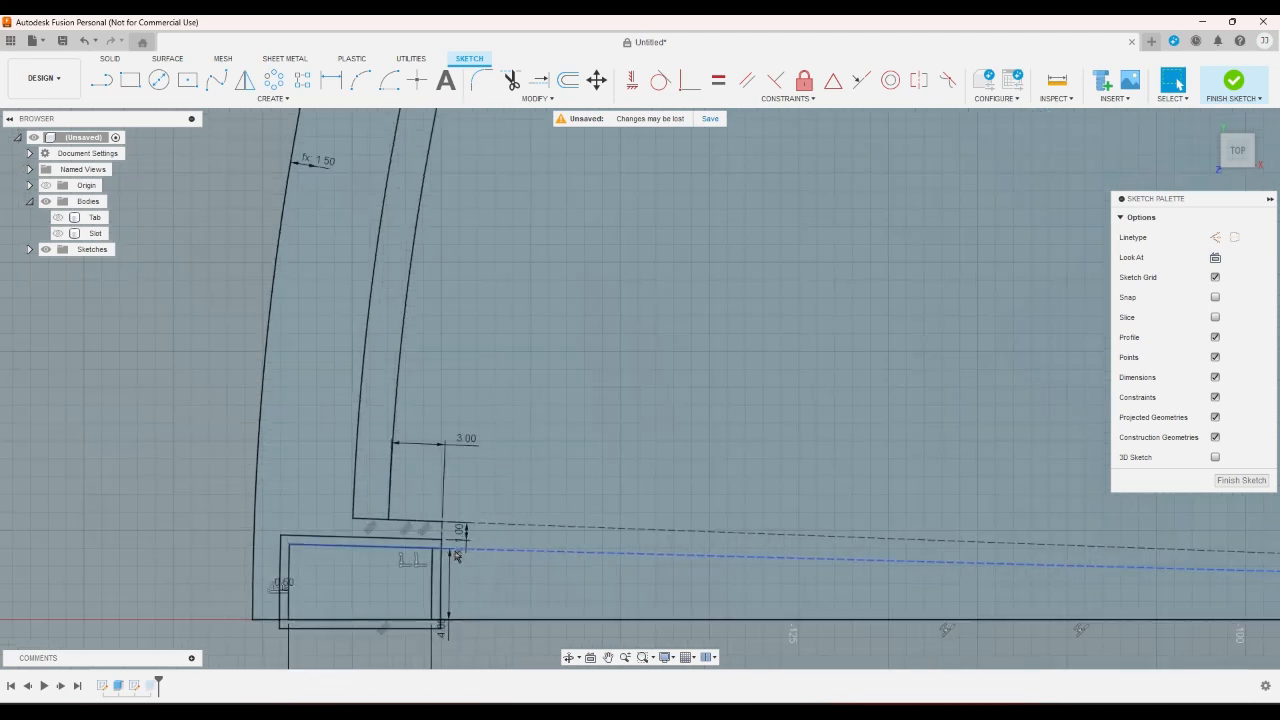
pyautogui.scroll(-5, 483, 538)
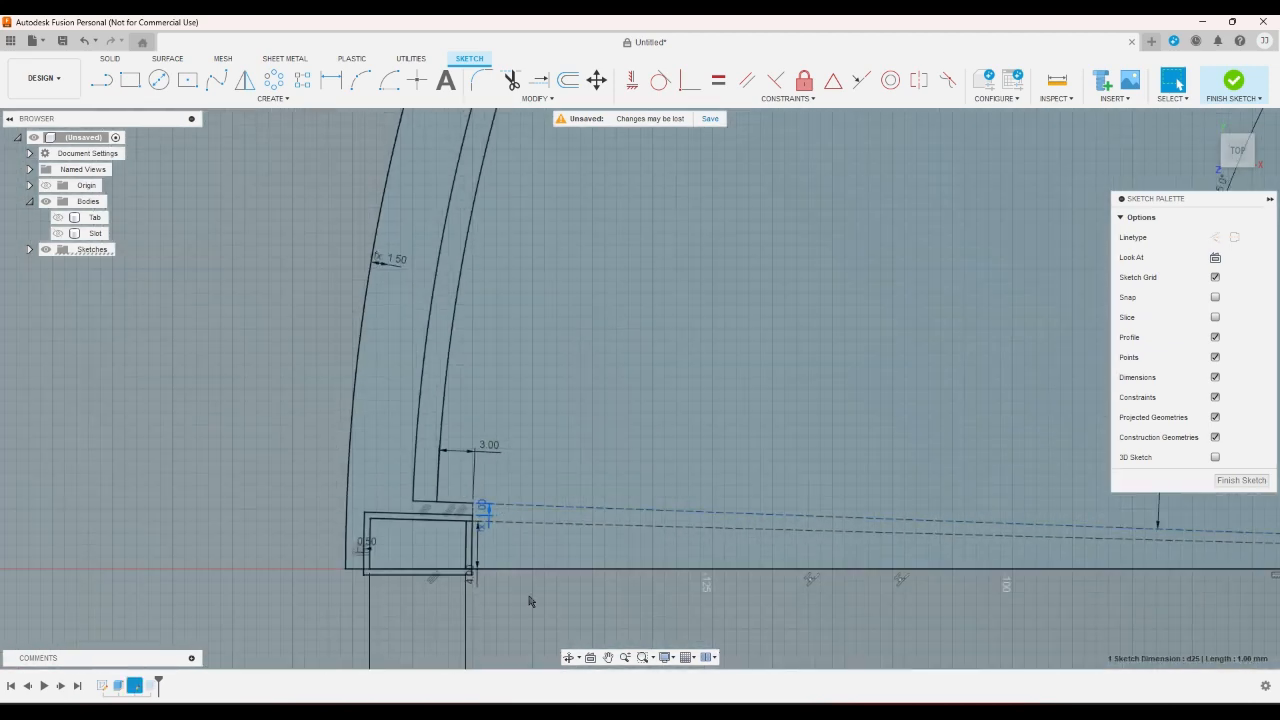
pyautogui.scroll(2, 412, 540)
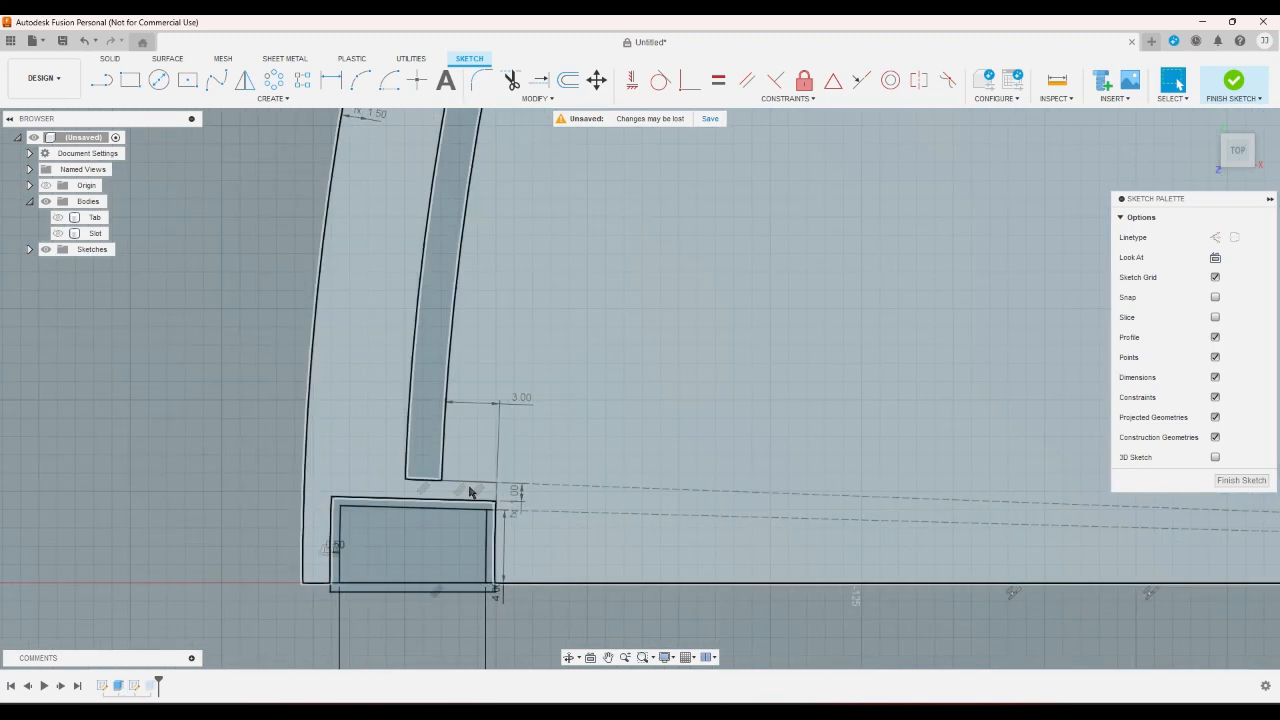
pyautogui.scroll(3, 480, 495)
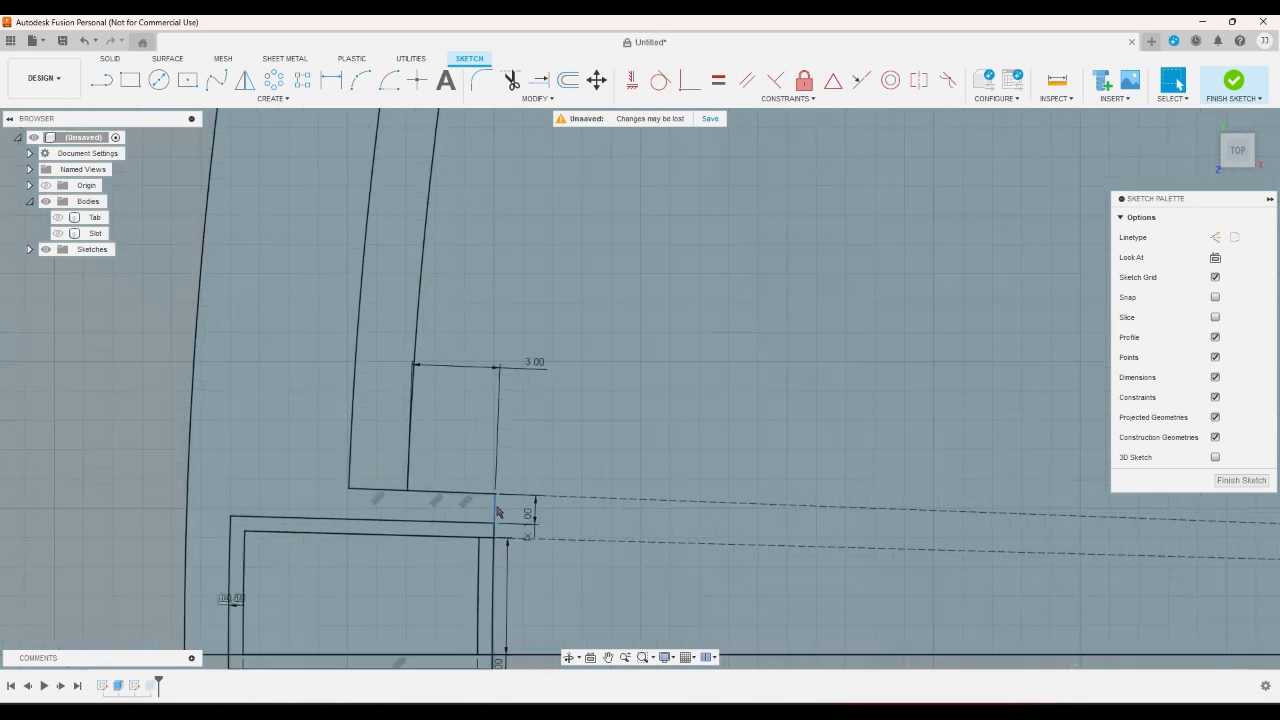
pyautogui.scroll(-7, 497, 512)
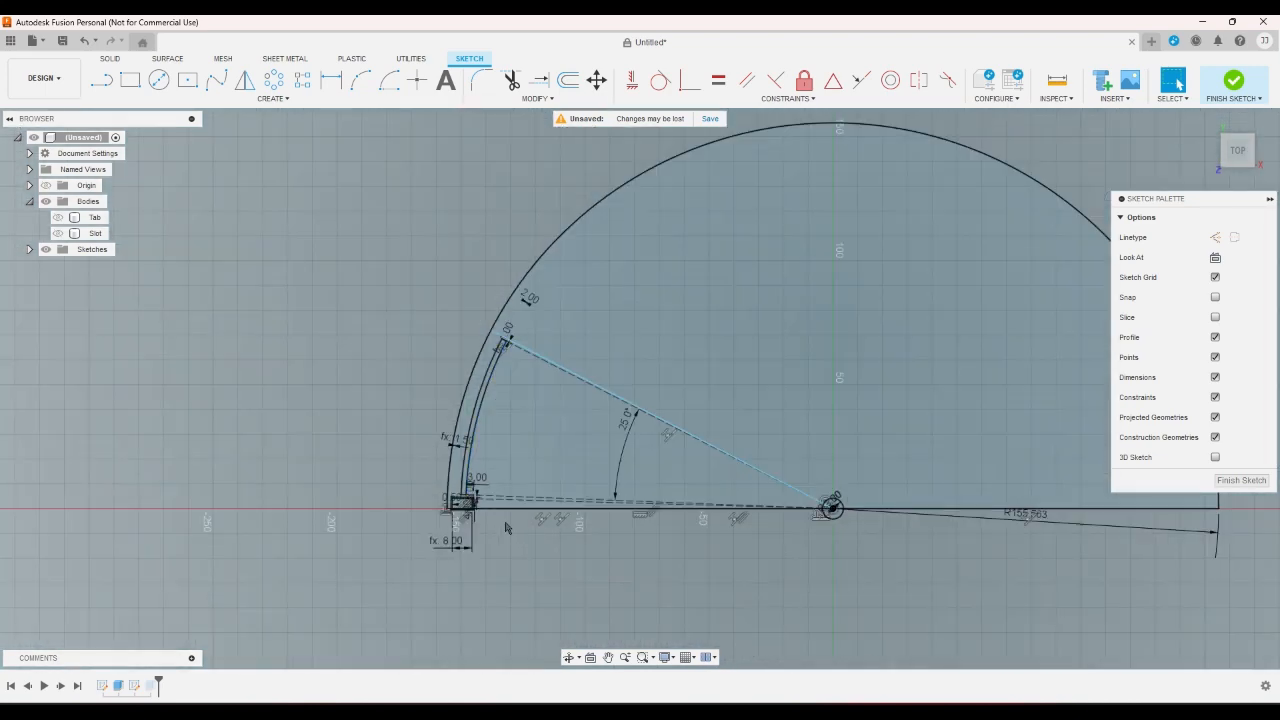
pyautogui.scroll(3, 505, 528)
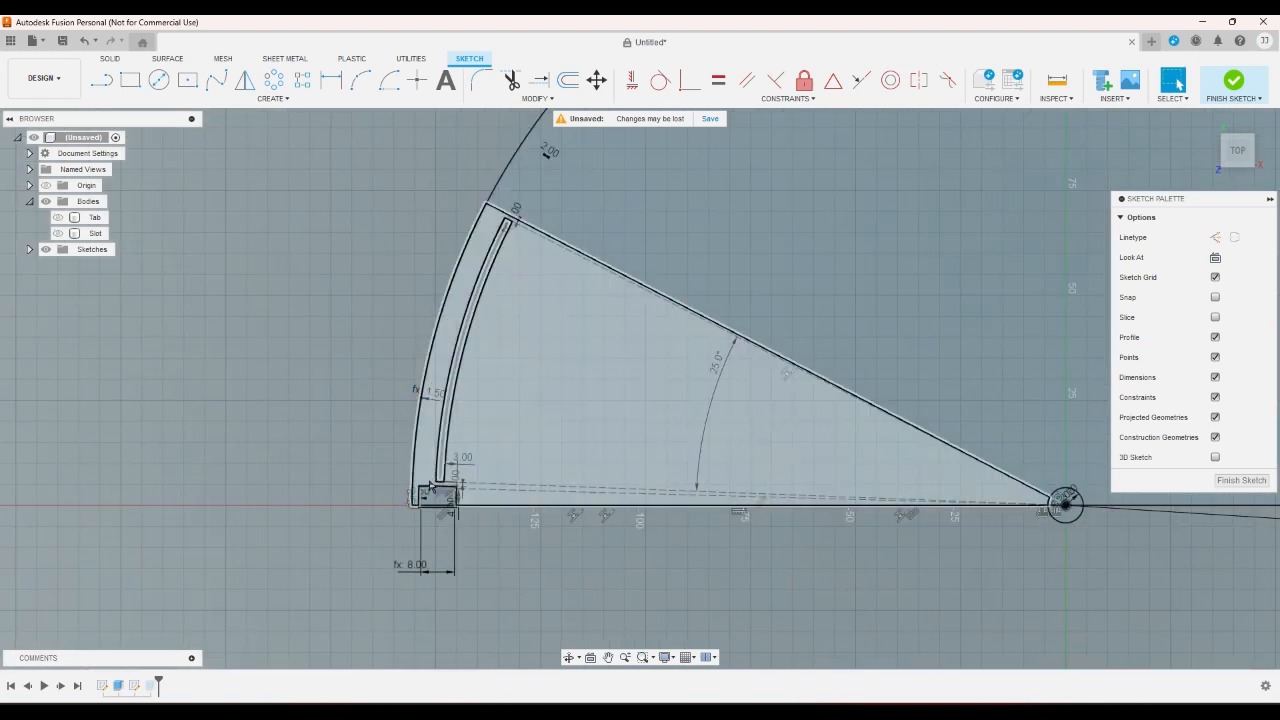
pyautogui.scroll(2, 420, 493)
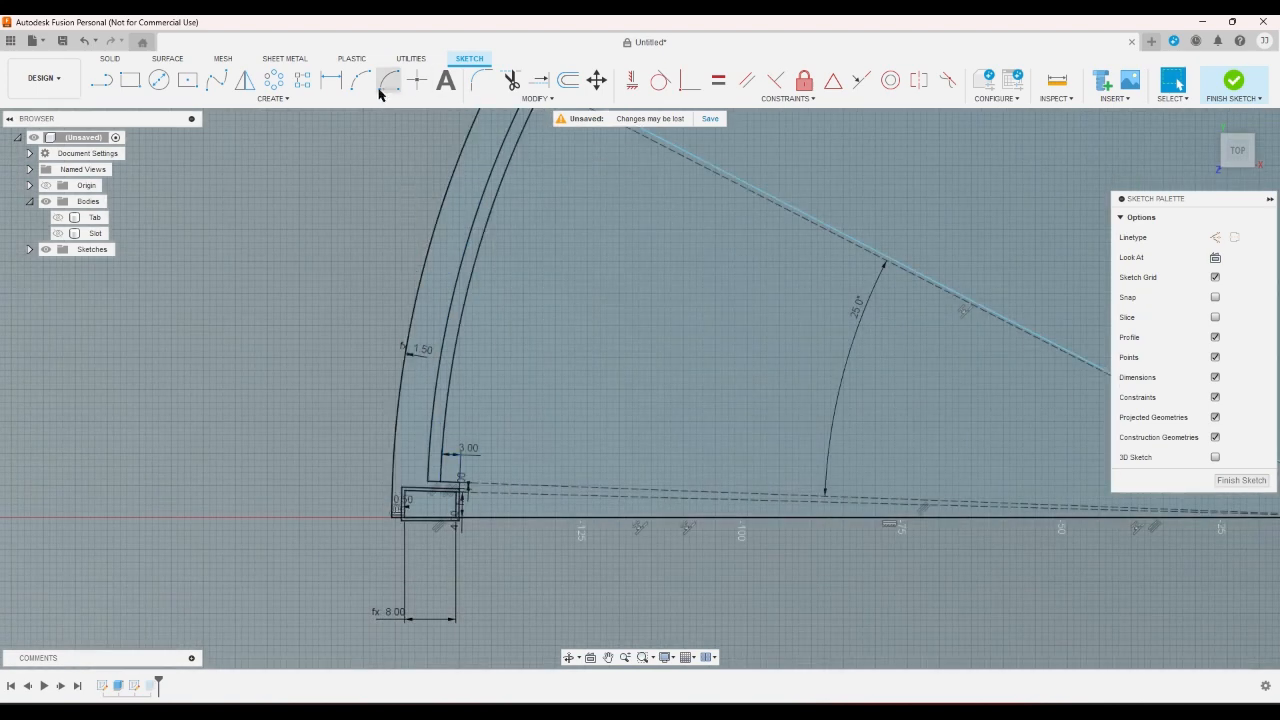
# - Measure the angle between the fan's base line and the dashed construction line running to the slot's lower end
pyautogui.click(331, 80)
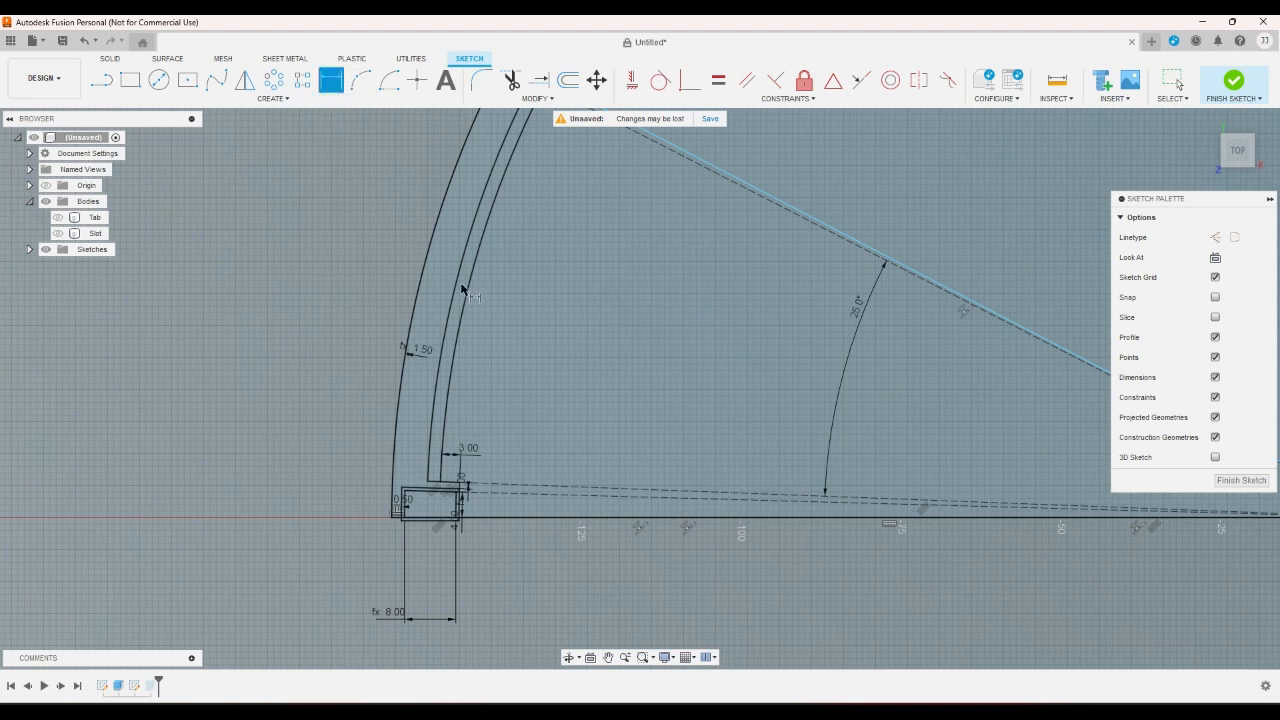
pyautogui.click(534, 518)
pyautogui.click(534, 486)
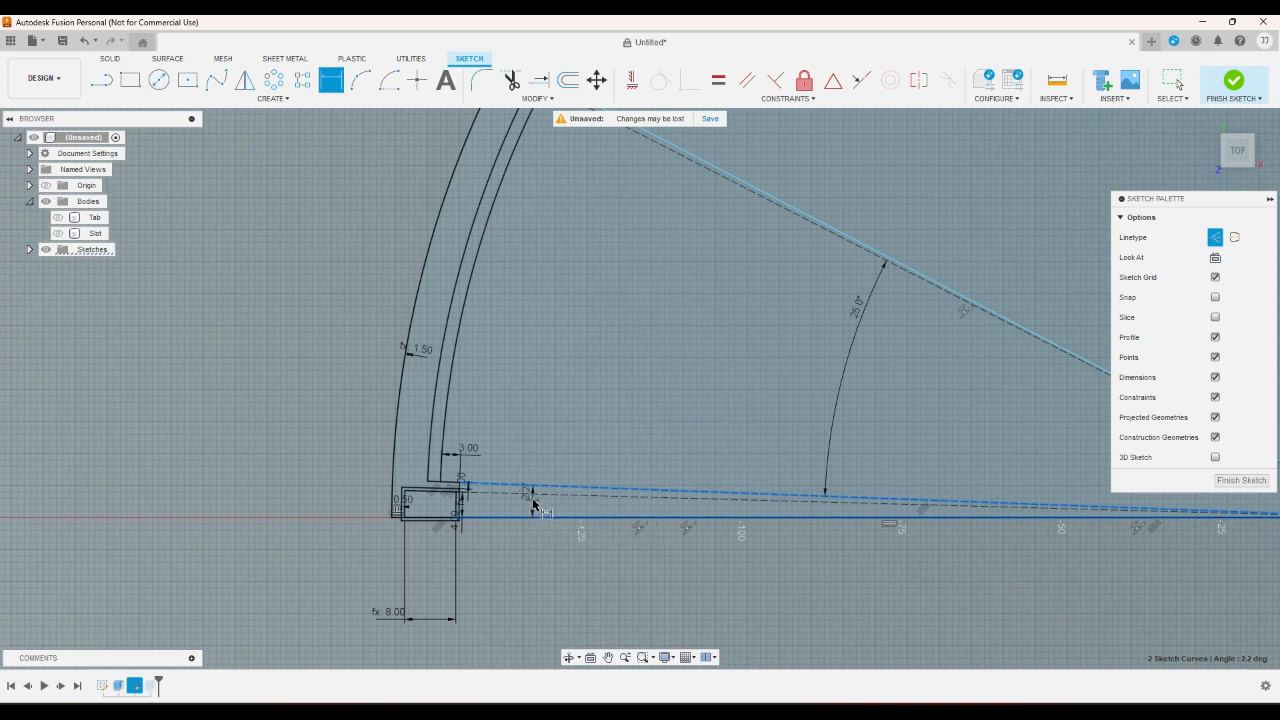
pyautogui.rightClick(522, 508)
pyautogui.click(484, 556)
# - Draw a center-point arc about the fan's pivot, starting near the outer end of the slanted edge and sweeping 2.2*6 degrees away from the segment
pyautogui.scroll(-5, 479, 553)
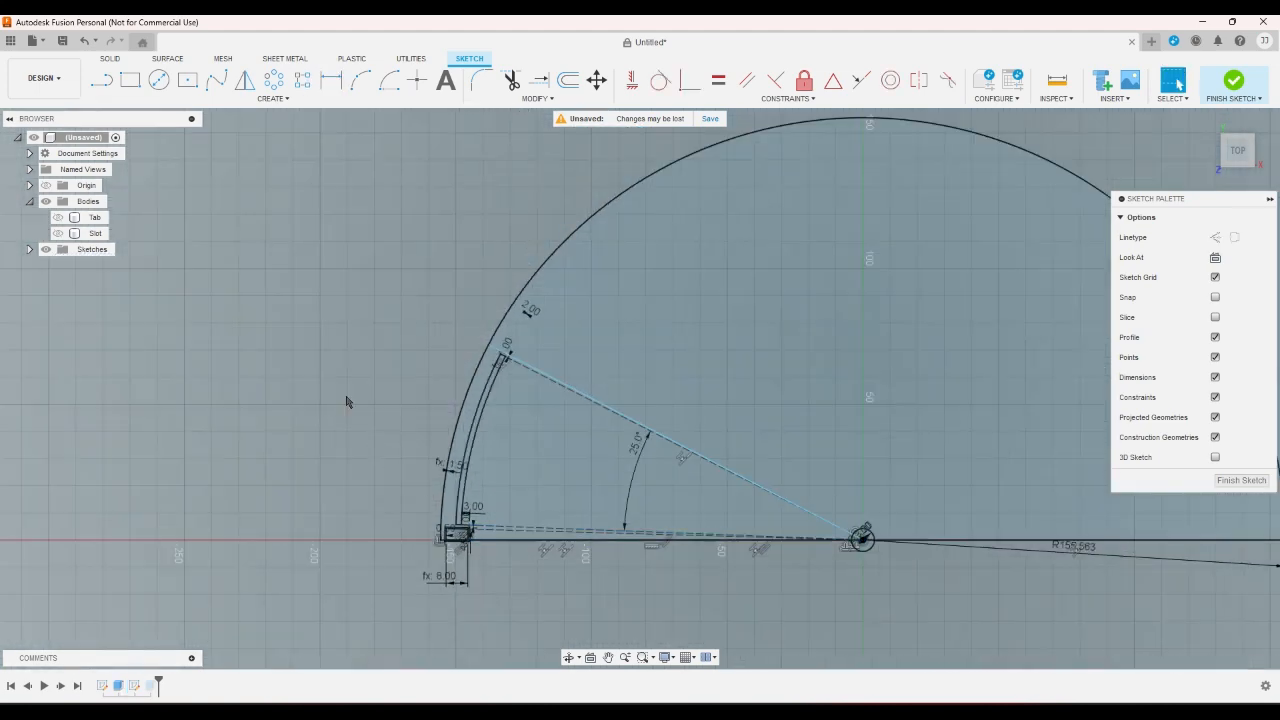
pyautogui.click(104, 91)
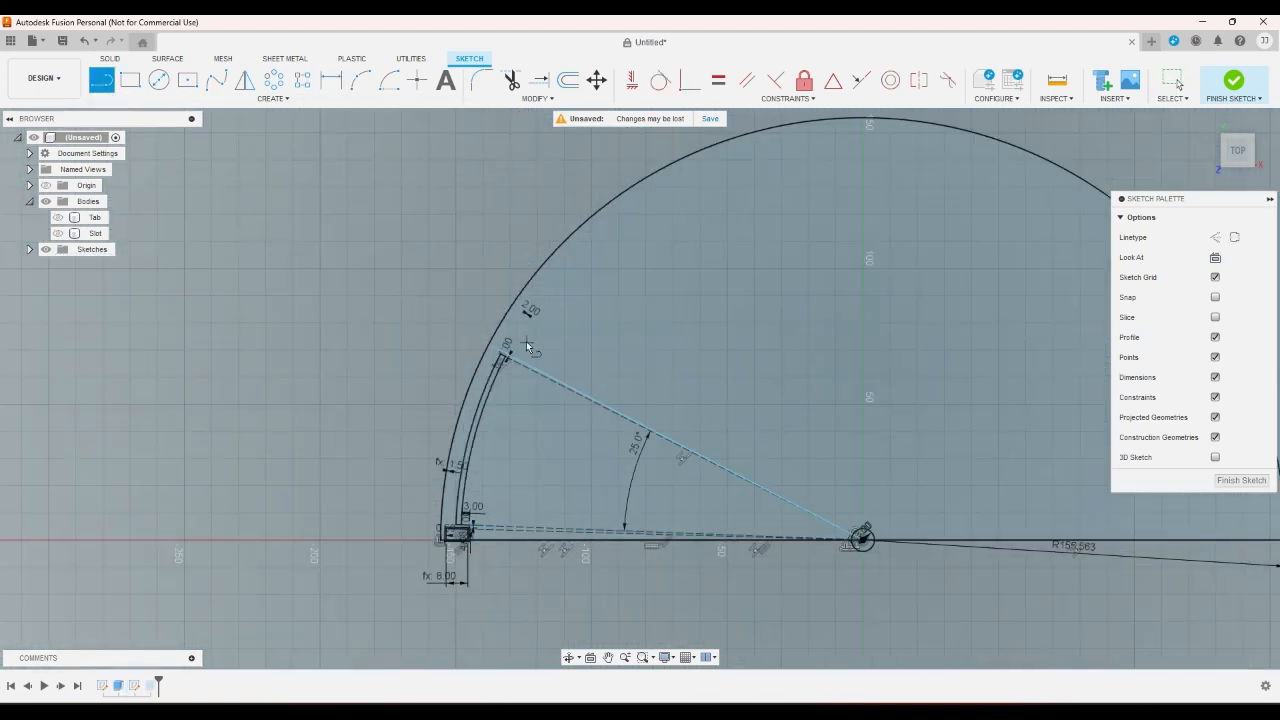
pyautogui.click(390, 88)
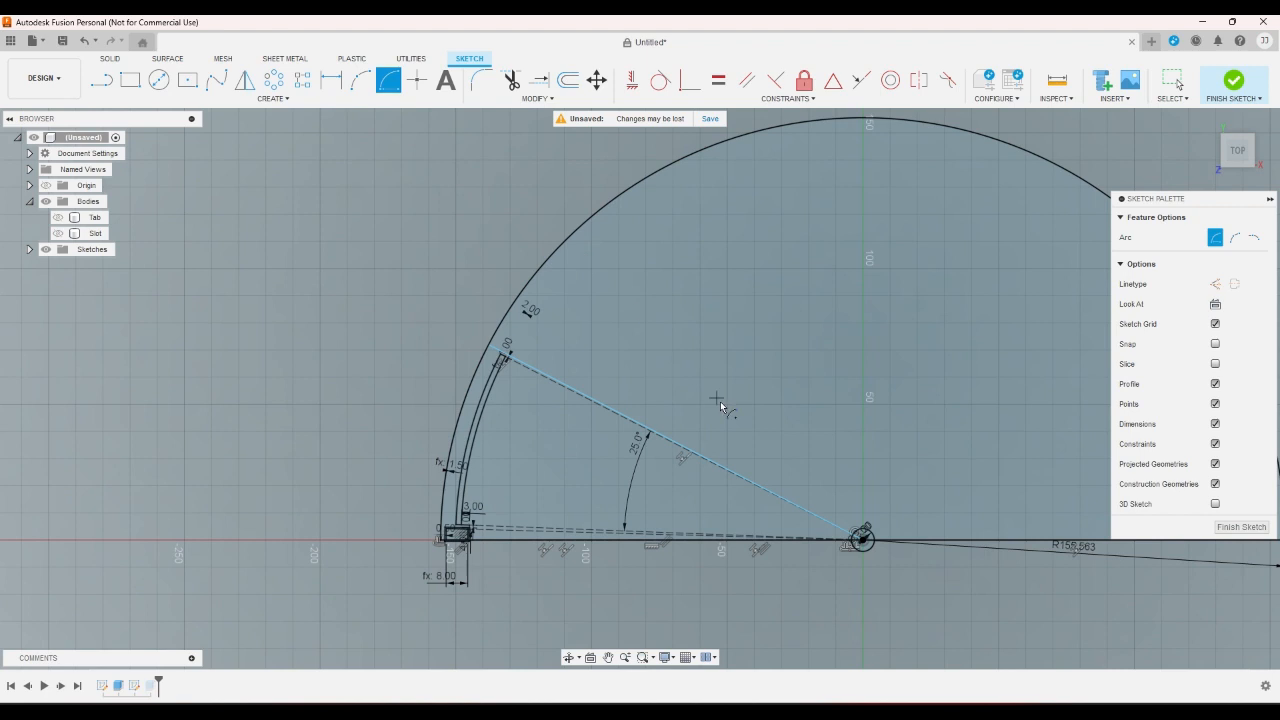
pyautogui.click(860, 537)
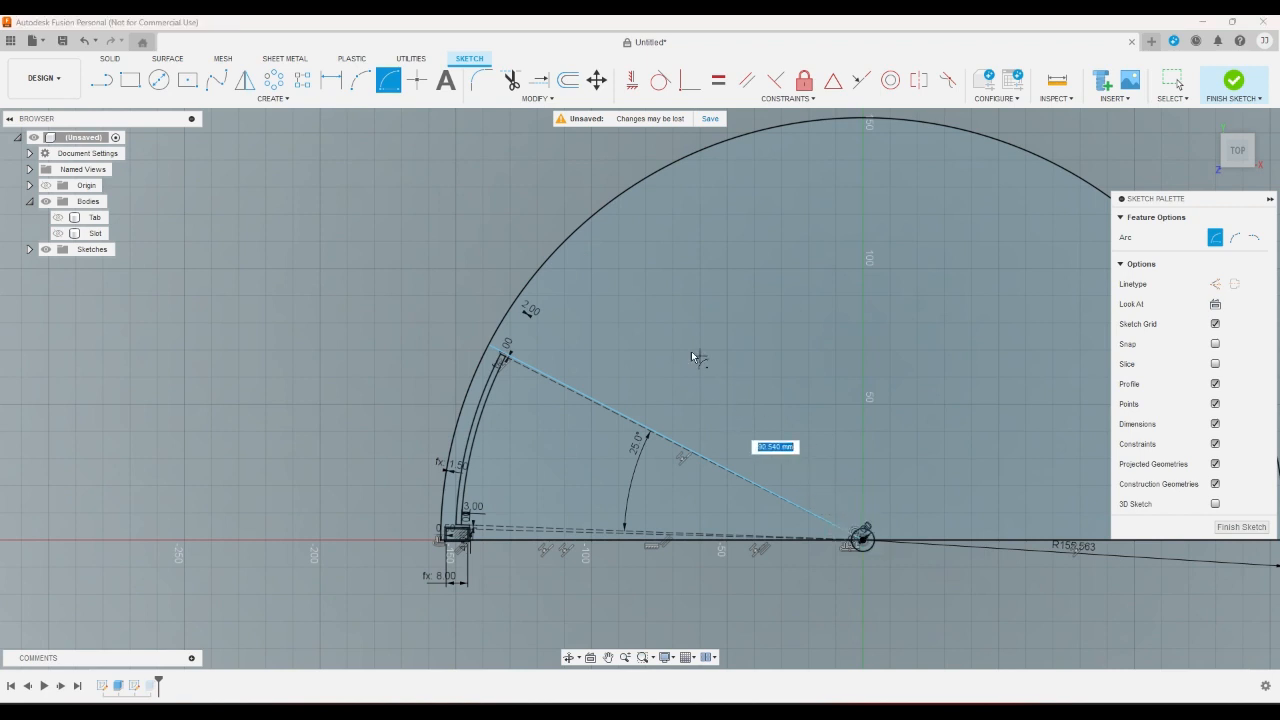
pyautogui.click(533, 370)
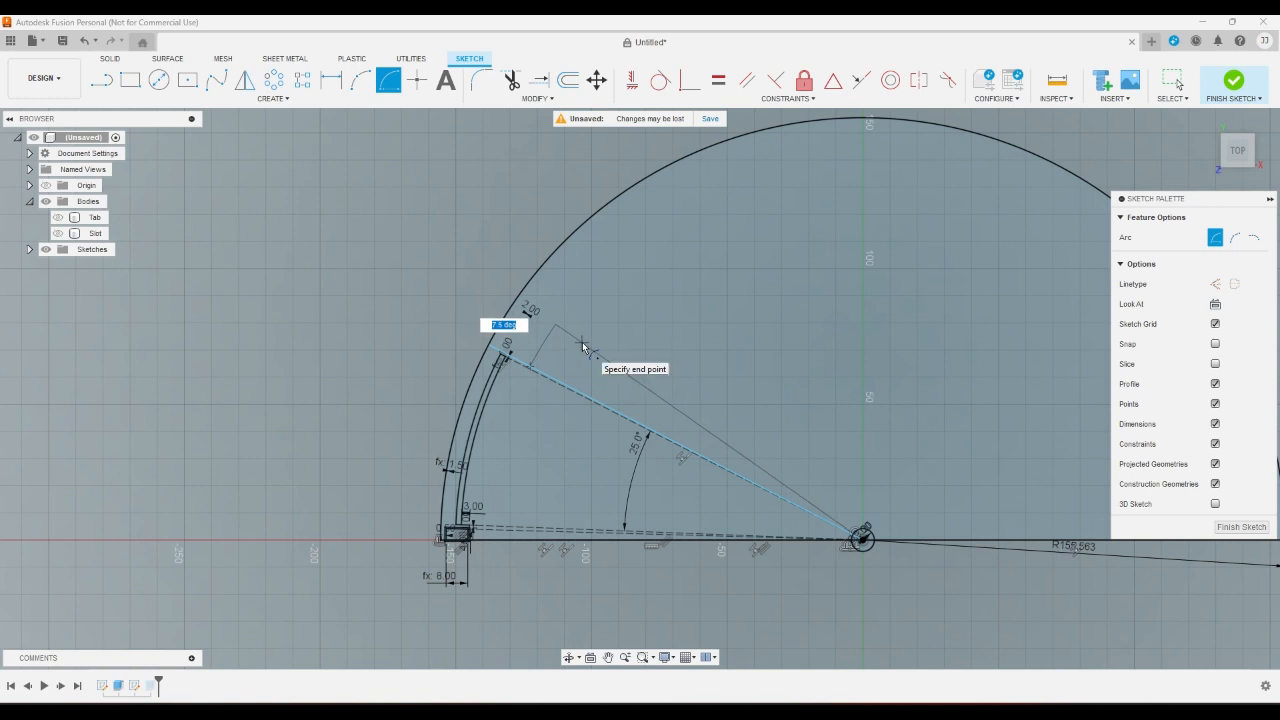
pyautogui.write('2.26')
pyautogui.press('Tab')
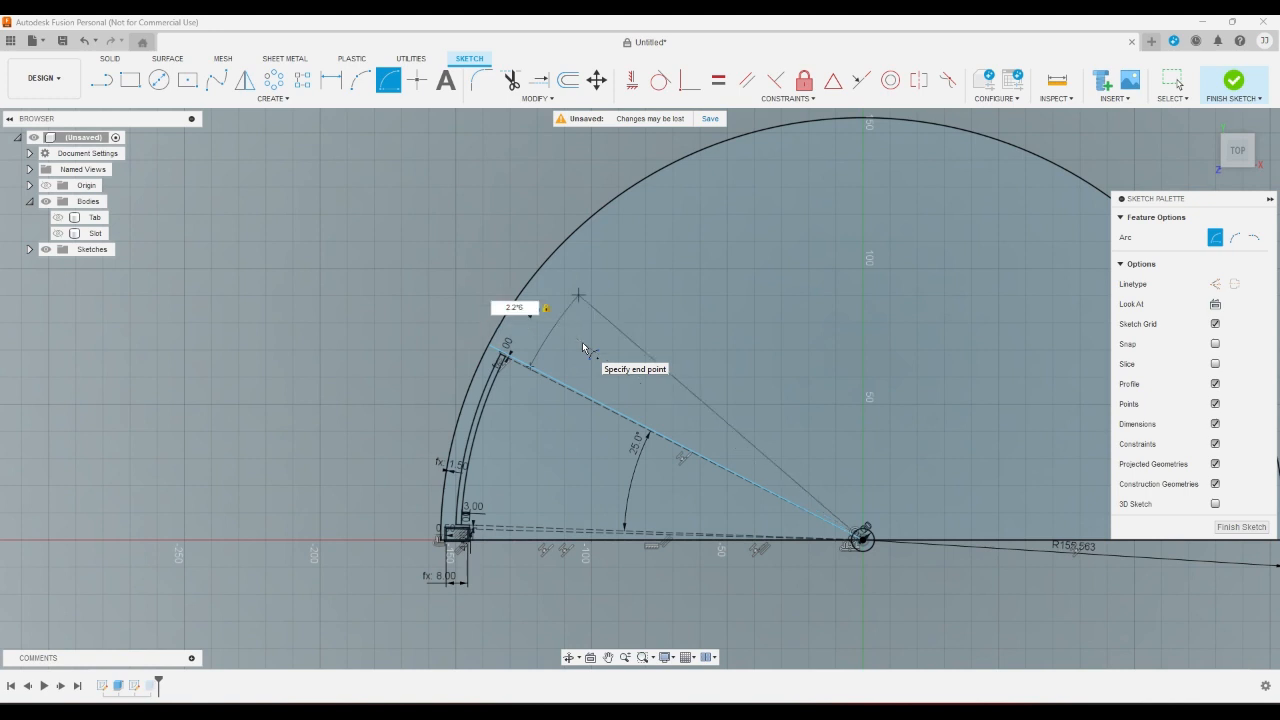
pyautogui.press('Return')
pyautogui.press('Escape')
pyautogui.scroll(-2, 582, 342)
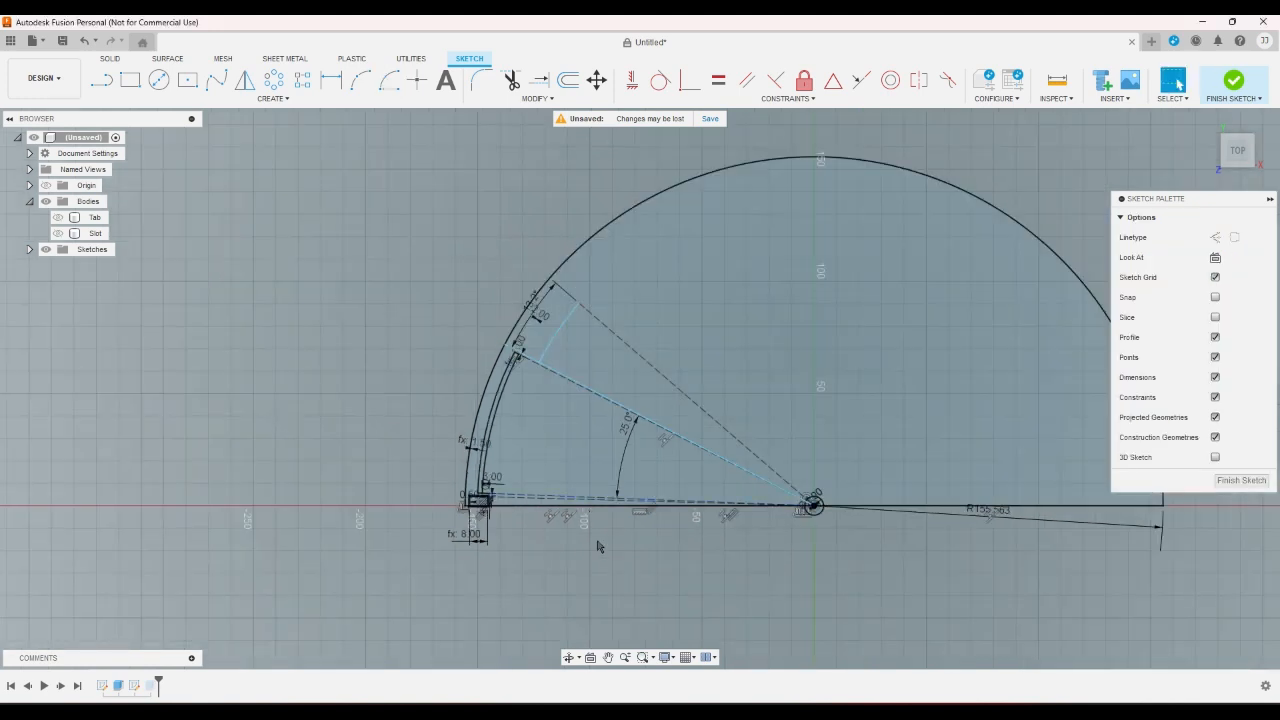
pyautogui.rightClick(598, 545)
pyautogui.click(545, 541)
pyautogui.hotkey('ctrl', 'z')
pyautogui.hotkey('ctrl', 'y')
pyautogui.hotkey('ctrl', 'y')
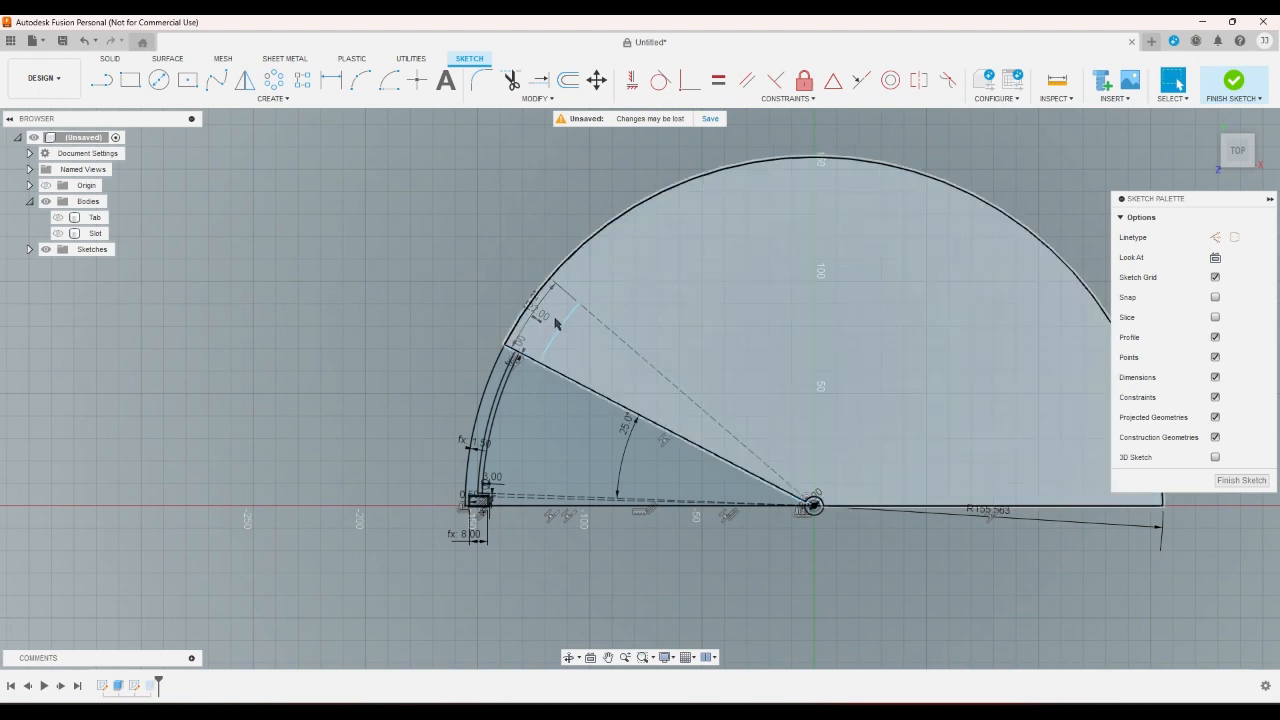
pyautogui.scroll(1, 470, 530)
pyautogui.scroll(-4, 484, 537)
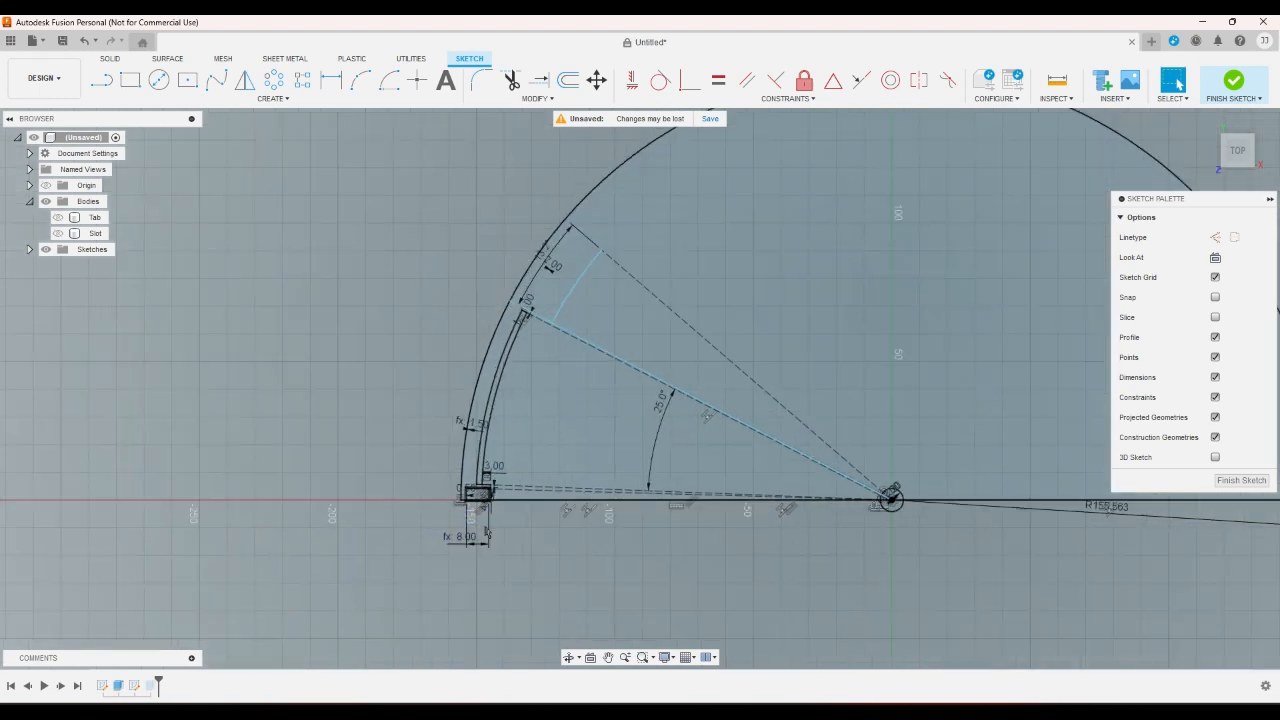
pyautogui.scroll(2, 515, 512)
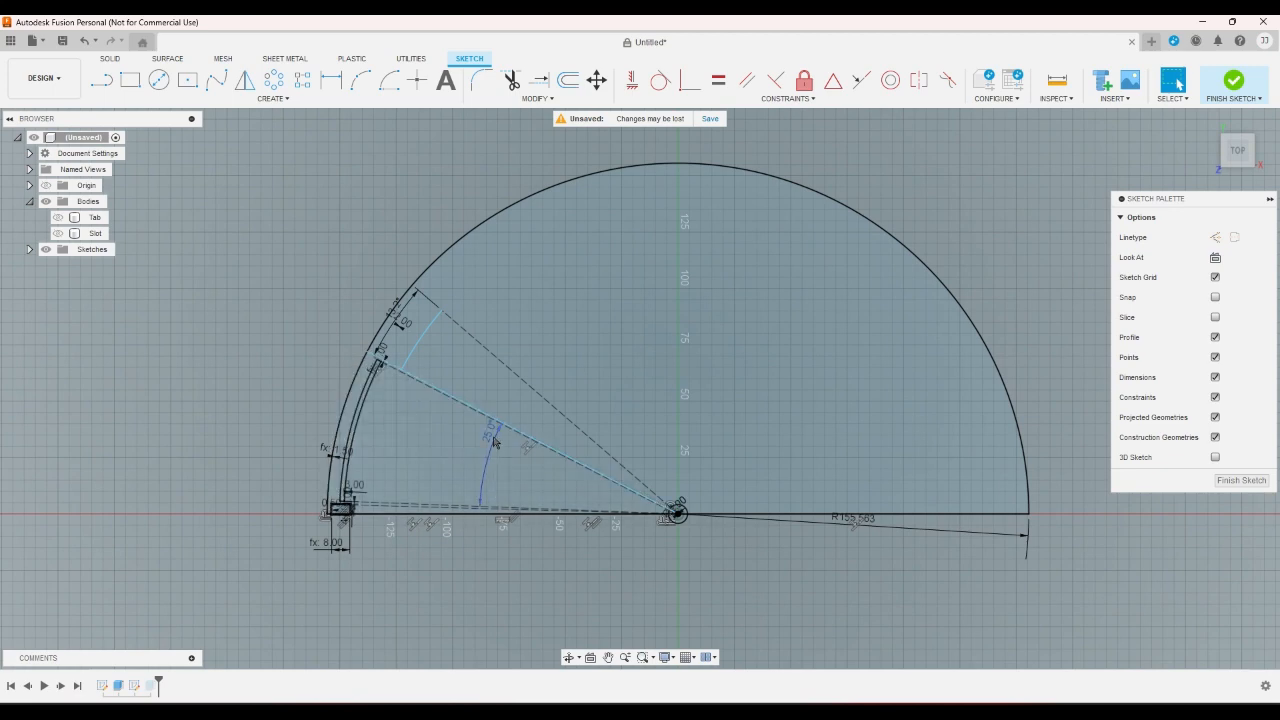
pyautogui.rightClick(496, 555)
pyautogui.click(489, 561)
# - Measure the angle between the dashed line at the new arc's far end and the base line on the pivot's opposite side
pyautogui.click(333, 80)
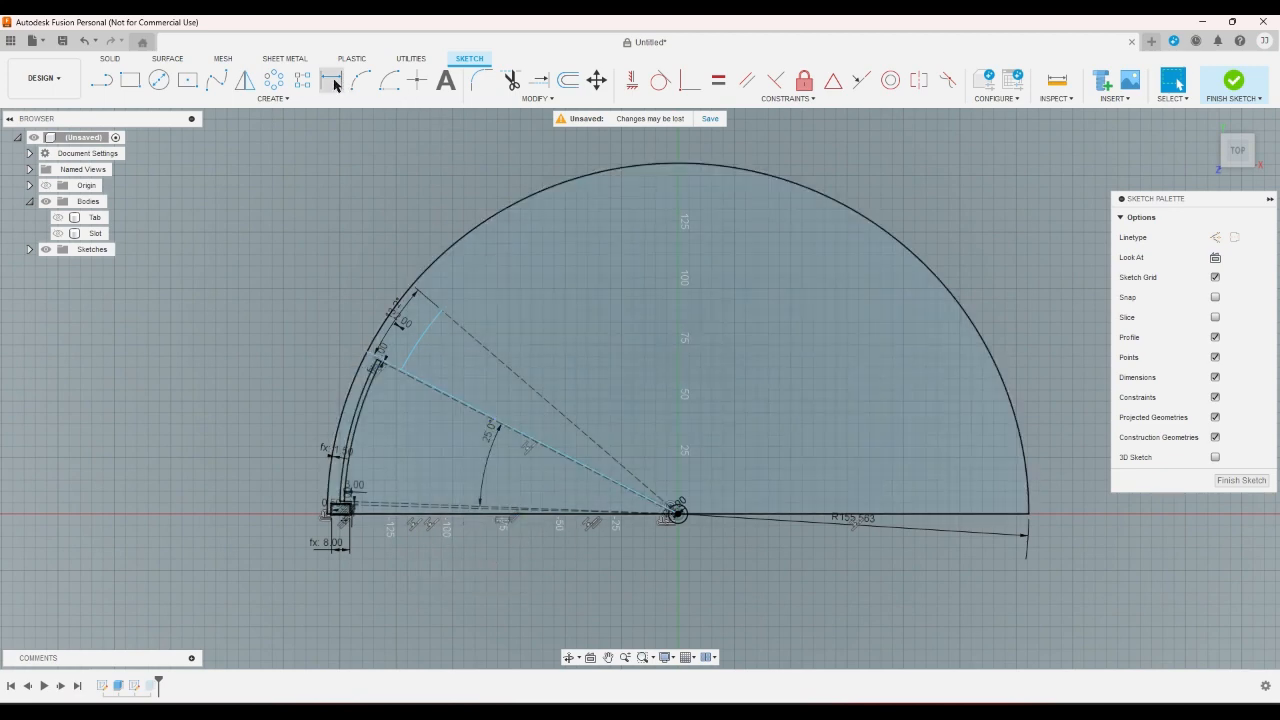
pyautogui.click(551, 403)
pyautogui.click(902, 513)
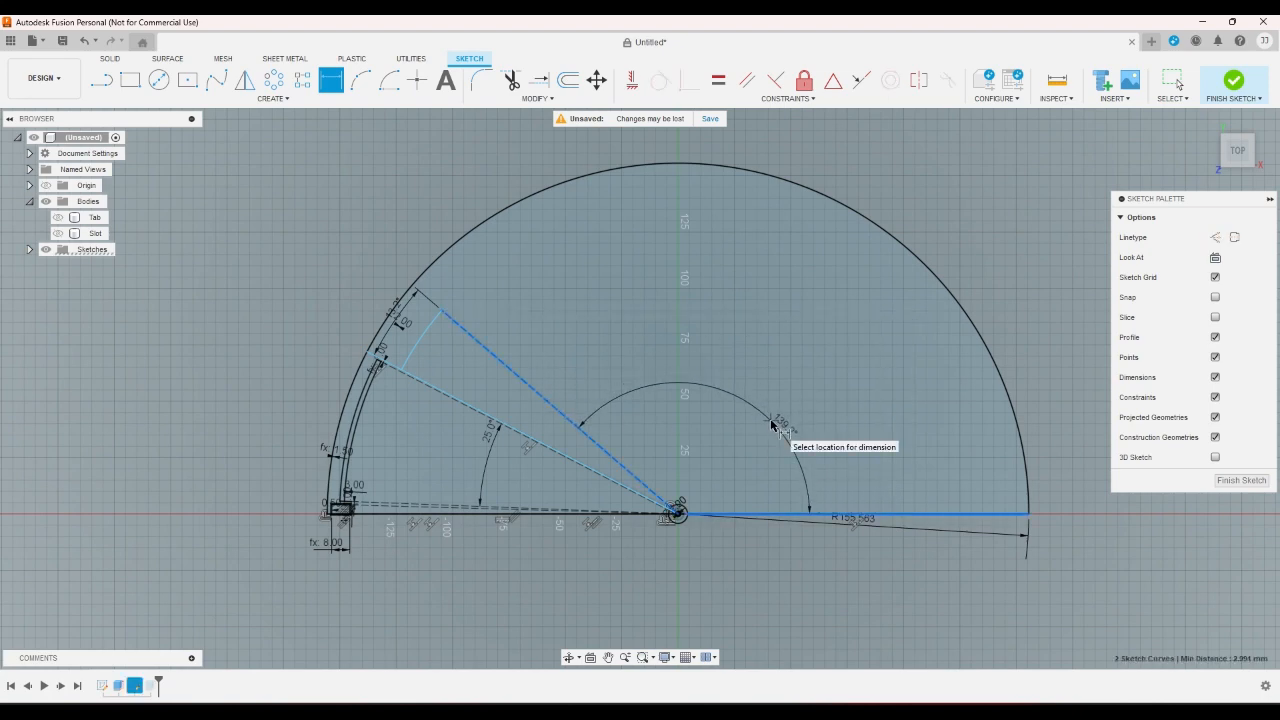
pyautogui.press('Escape')
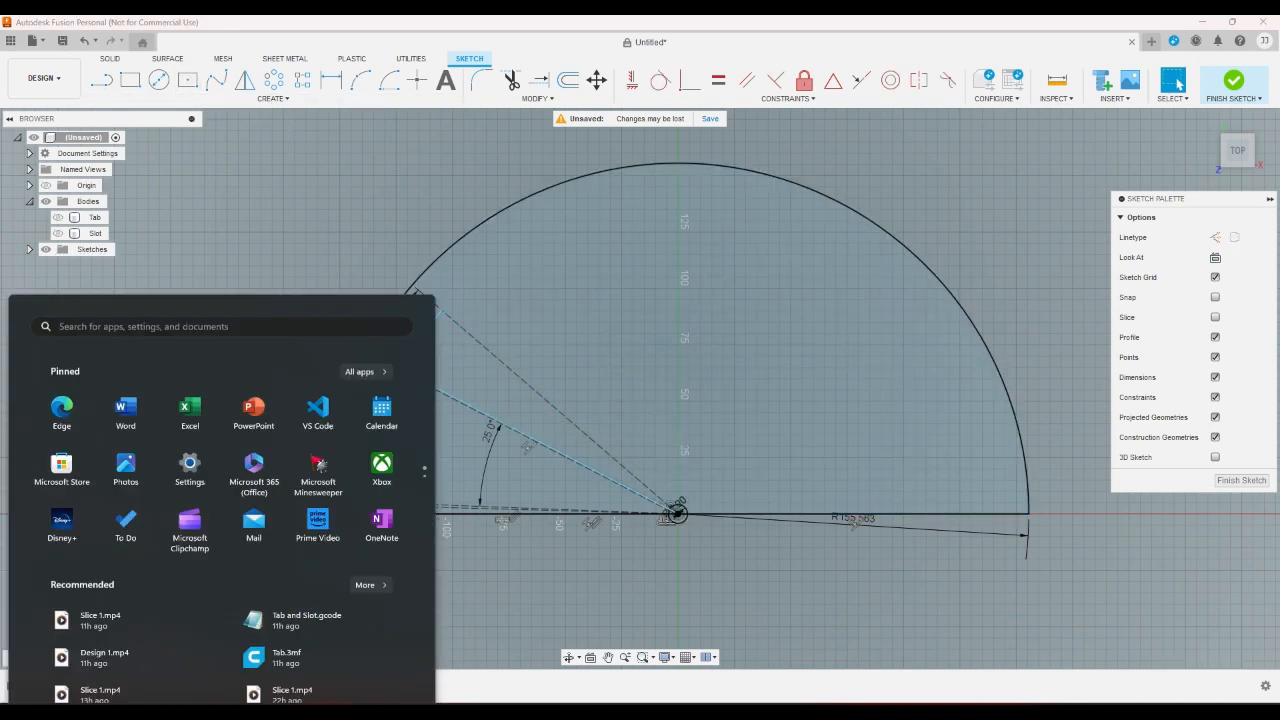
# - Switch to Calculator, divide 140 by 25, and return to the fan sketch
pyautogui.press('super')
pyautogui.click(425, 402)
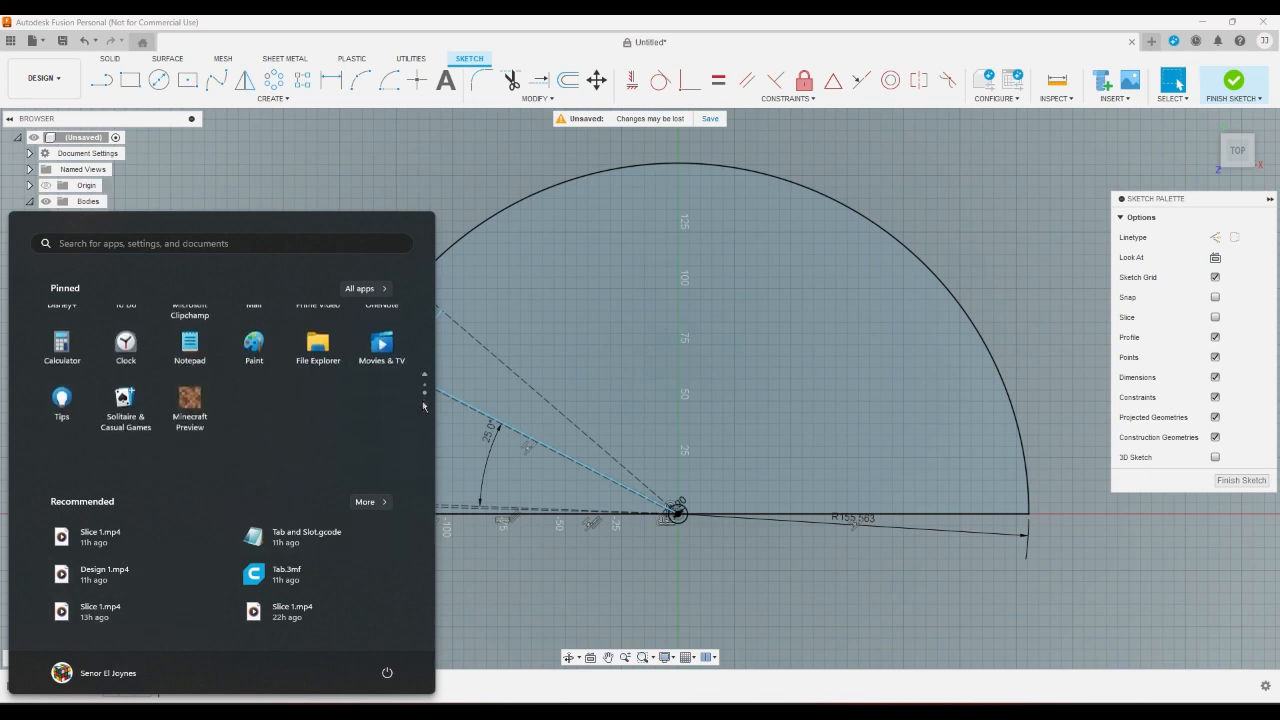
pyautogui.click(62, 326)
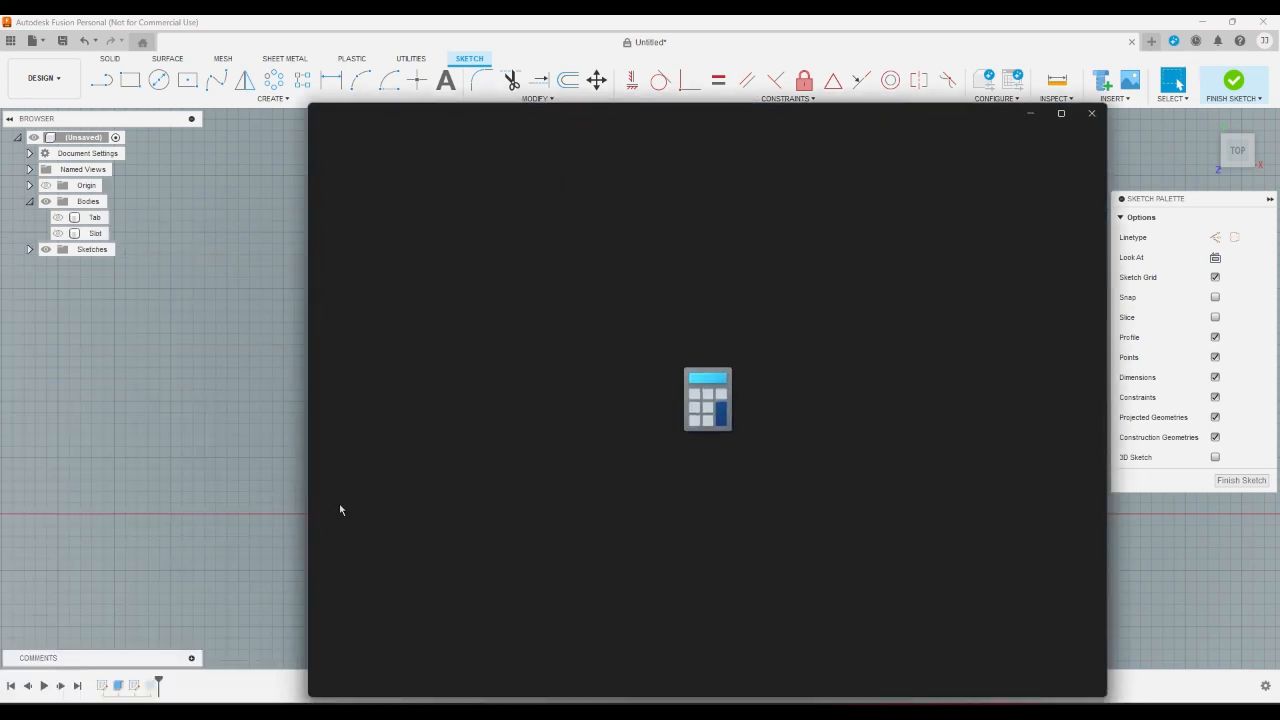
pyautogui.click(497, 630)
pyautogui.click(512, 590)
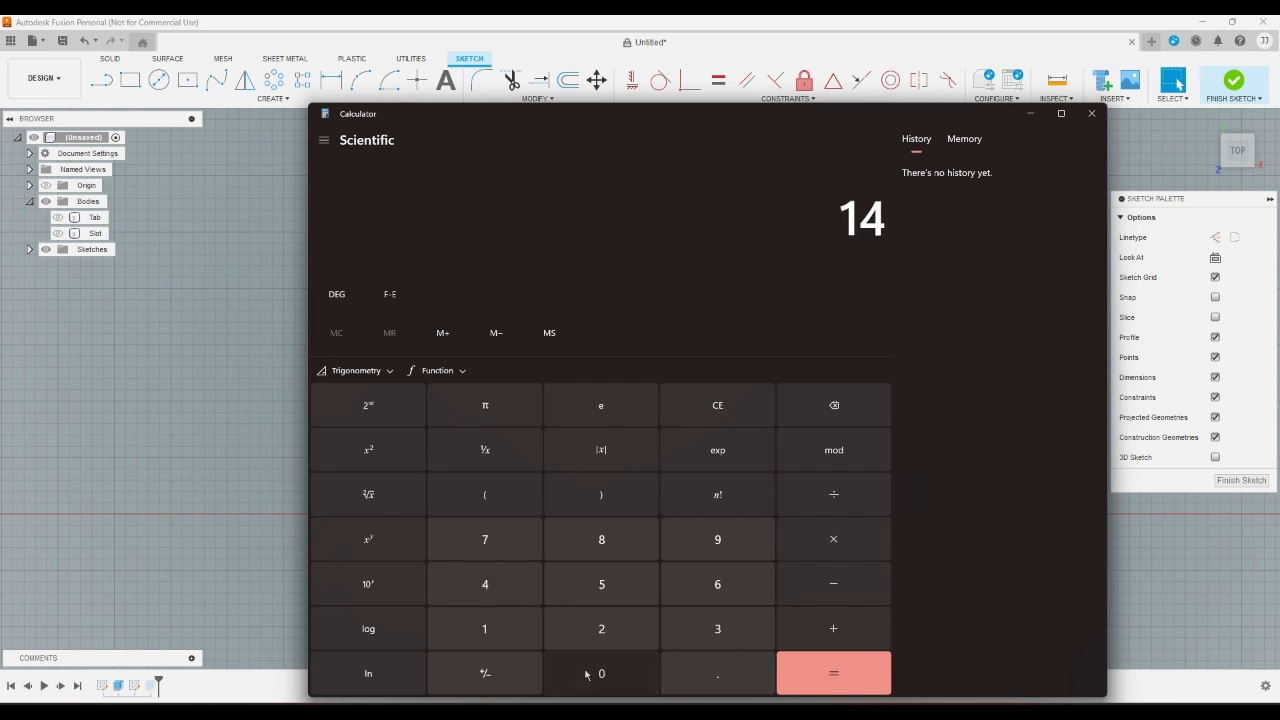
pyautogui.click(590, 672)
pyautogui.click(823, 502)
pyautogui.click(602, 626)
pyautogui.click(601, 584)
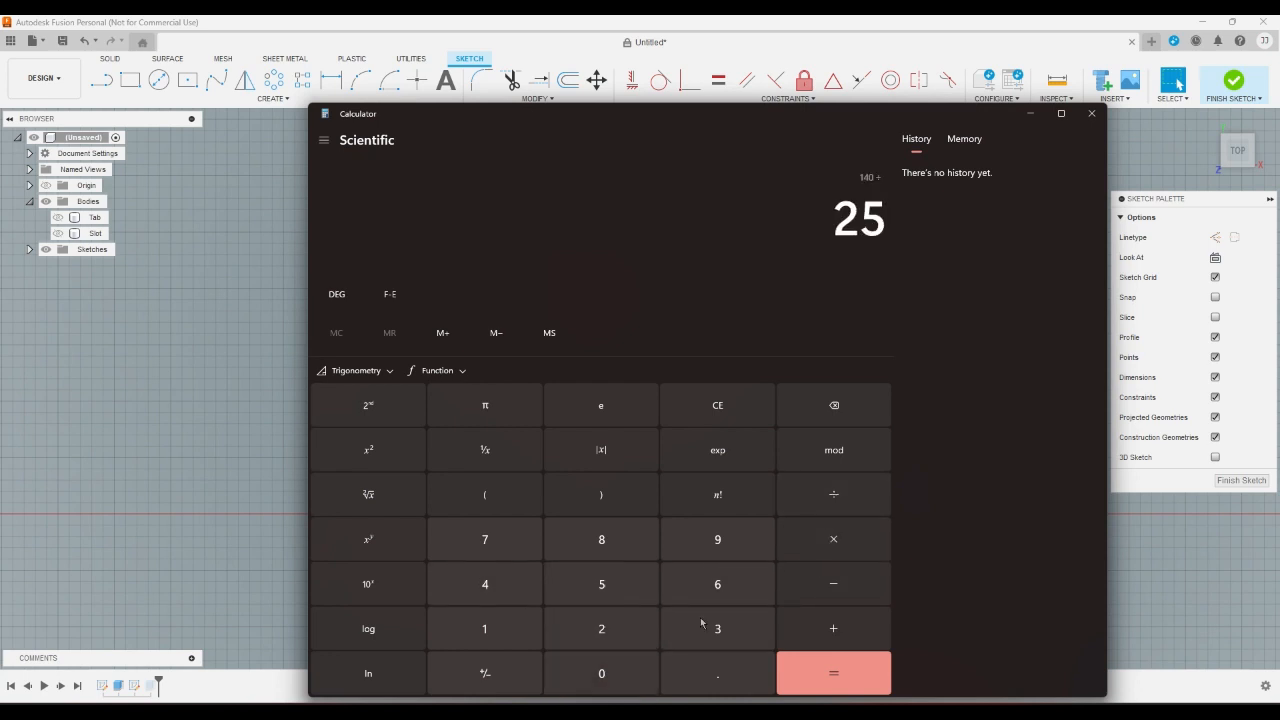
pyautogui.click(826, 680)
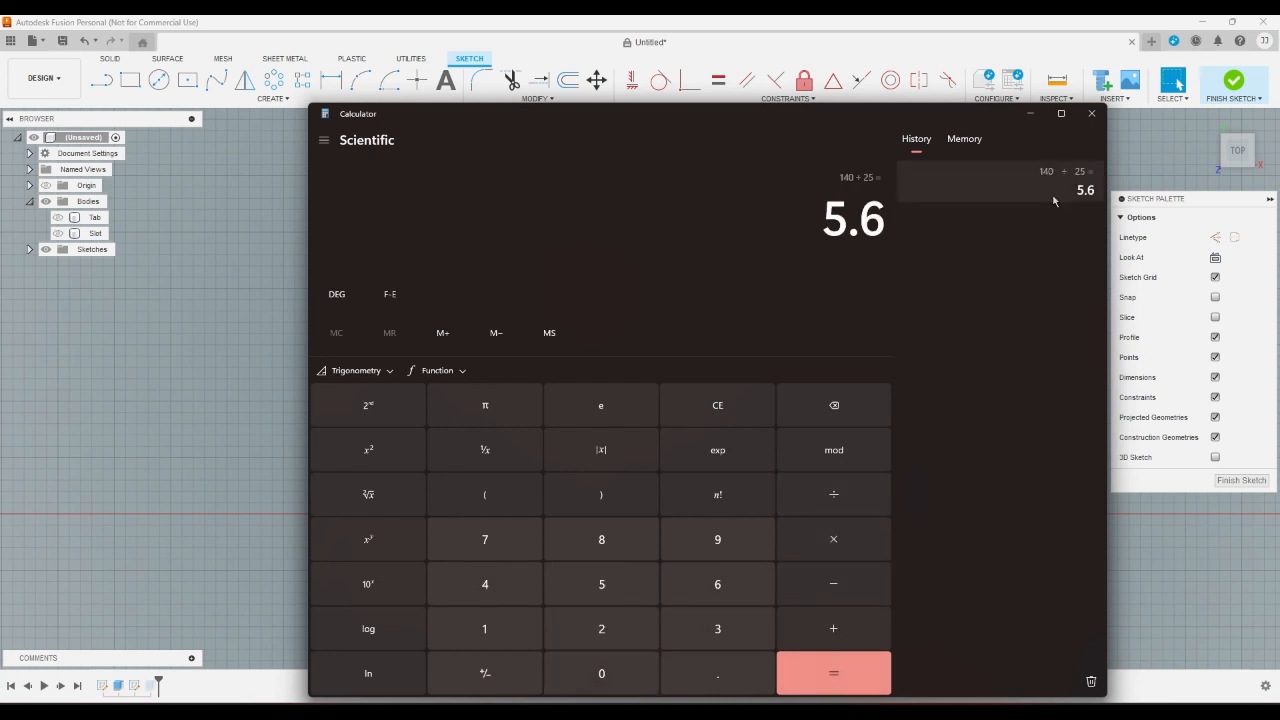
pyautogui.click(1091, 113)
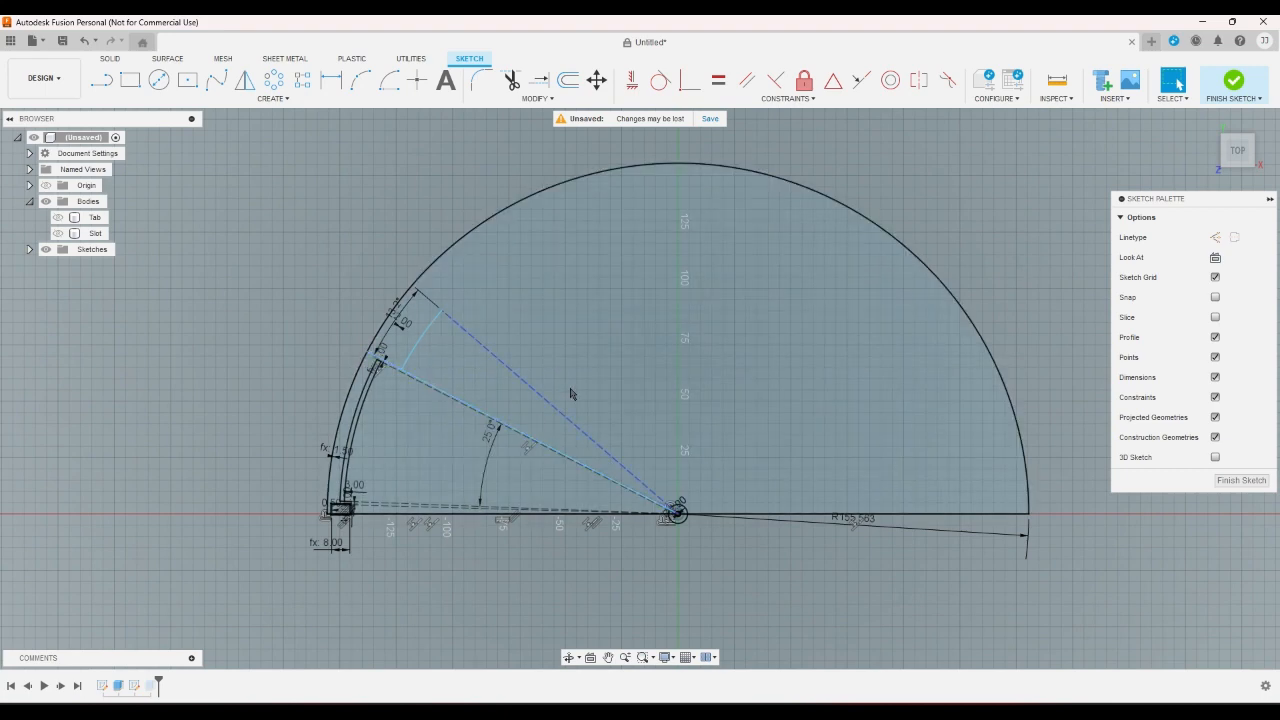
pyautogui.scroll(-4, 527, 495)
pyautogui.scroll(5, 470, 490)
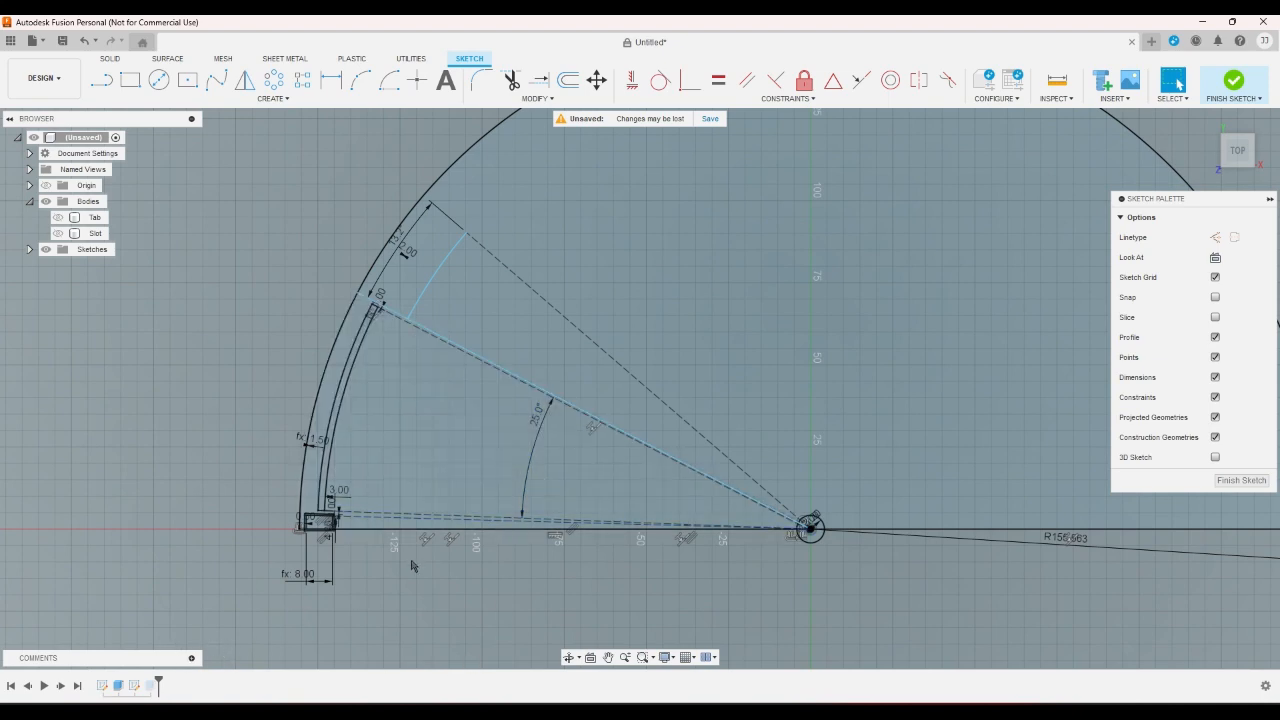
pyautogui.scroll(-3, 430, 548)
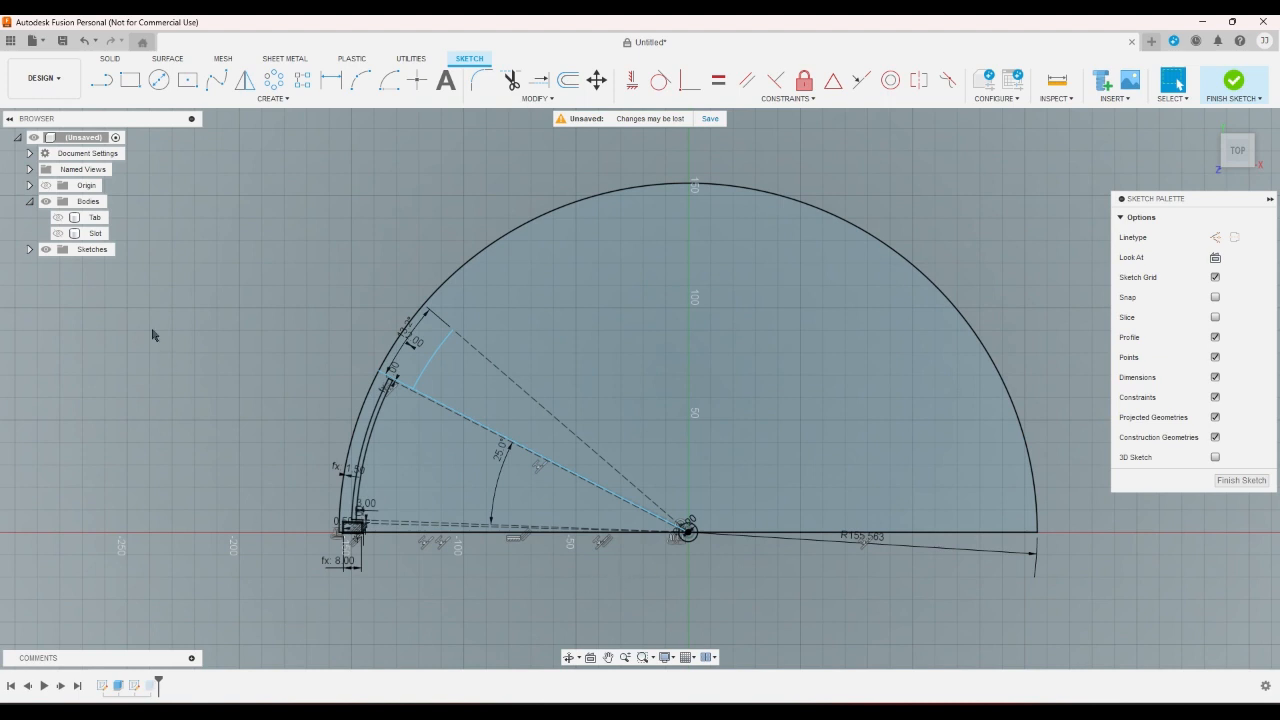
pyautogui.click(101, 80)
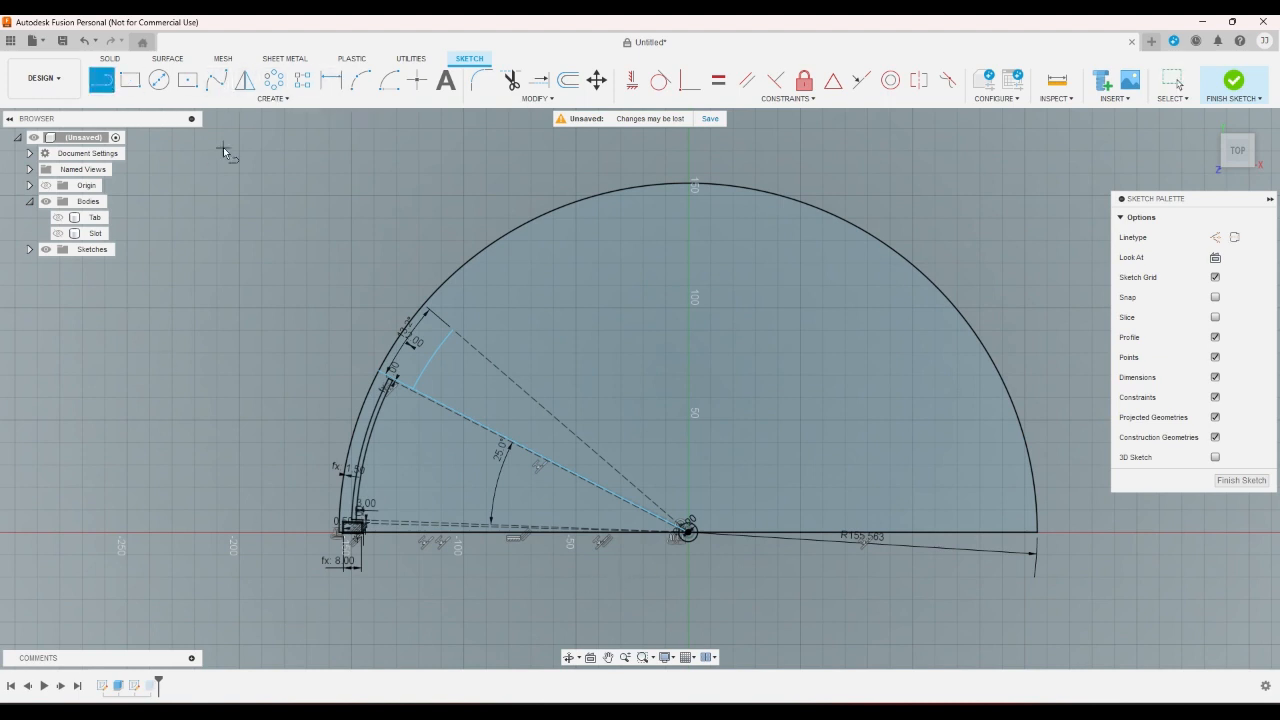
pyautogui.click(223, 148)
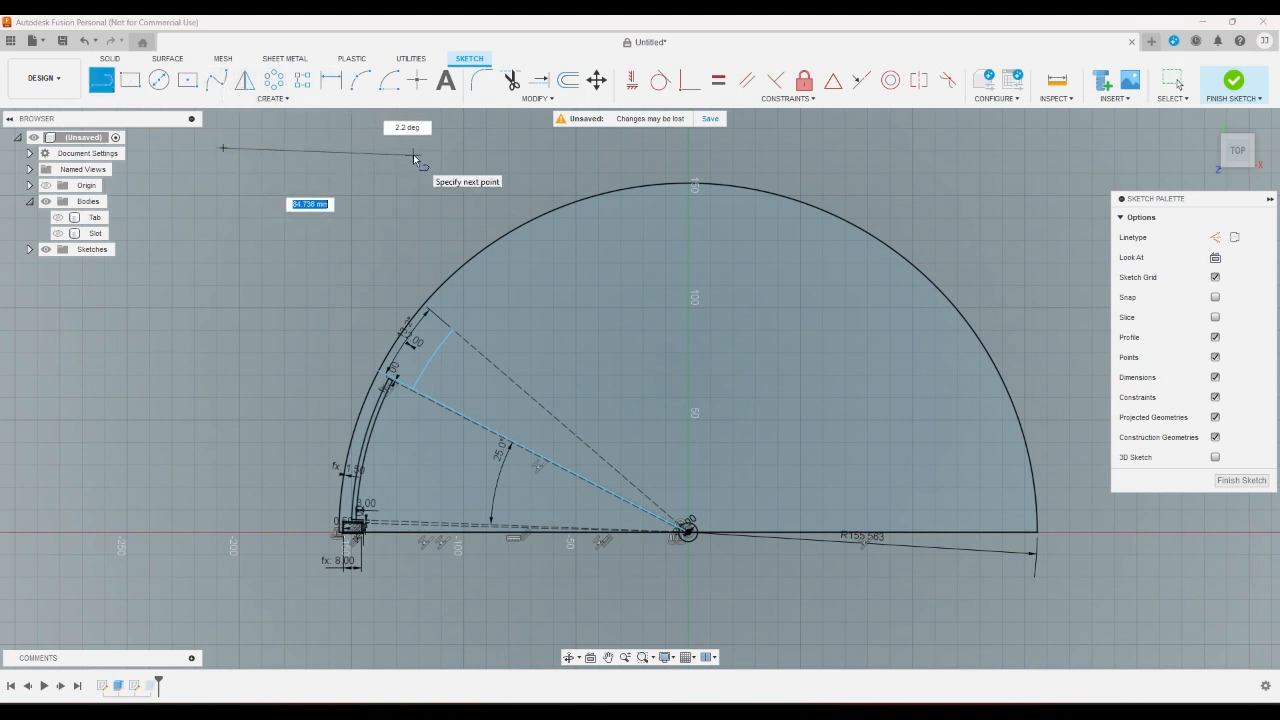
pyautogui.rightClick(426, 184)
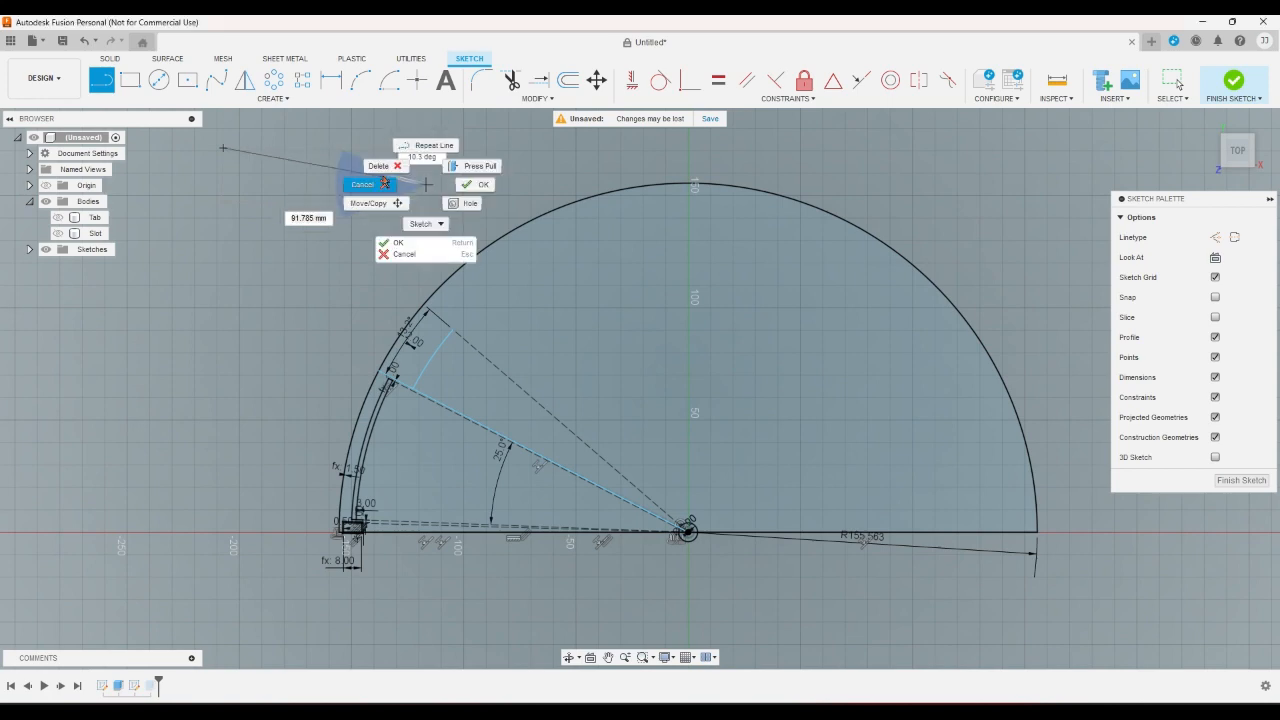
pyautogui.click(384, 183)
# - Set the sweep angle of the arc beyond the segment's slanted edge to 11 degrees
pyautogui.scroll(-2, 335, 388)
pyautogui.scroll(3, 335, 388)
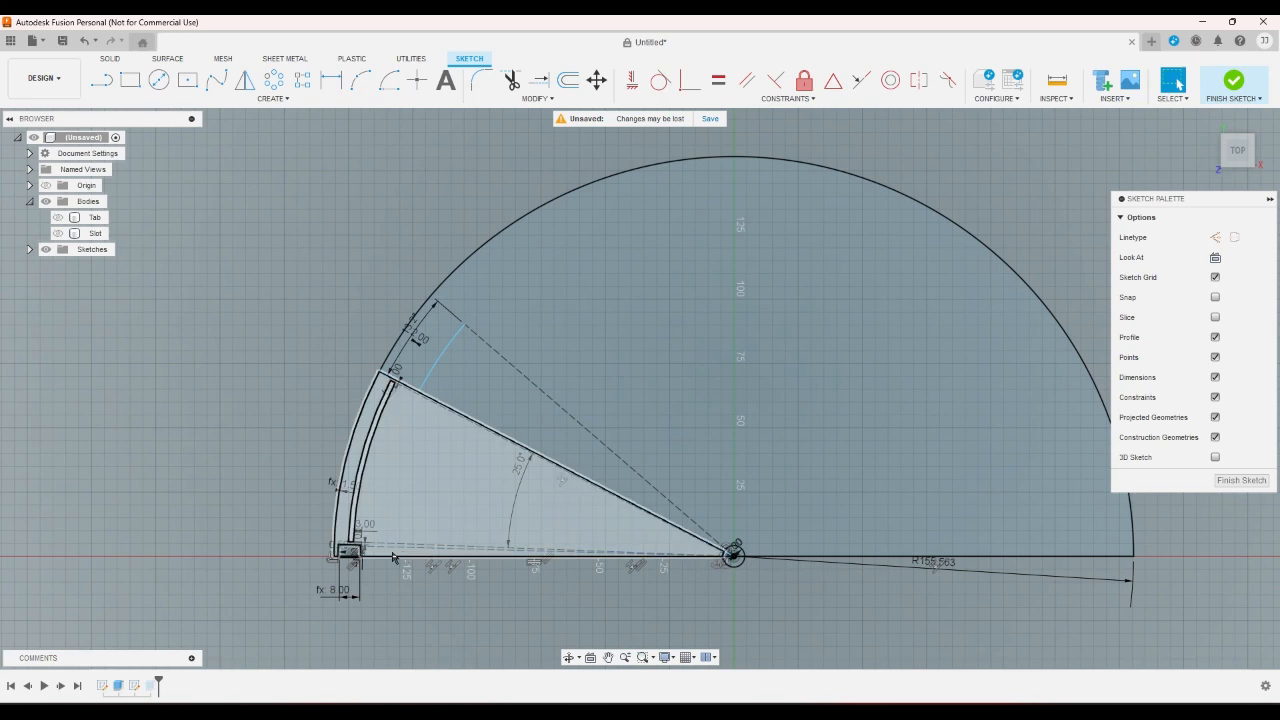
pyautogui.scroll(2, 388, 561)
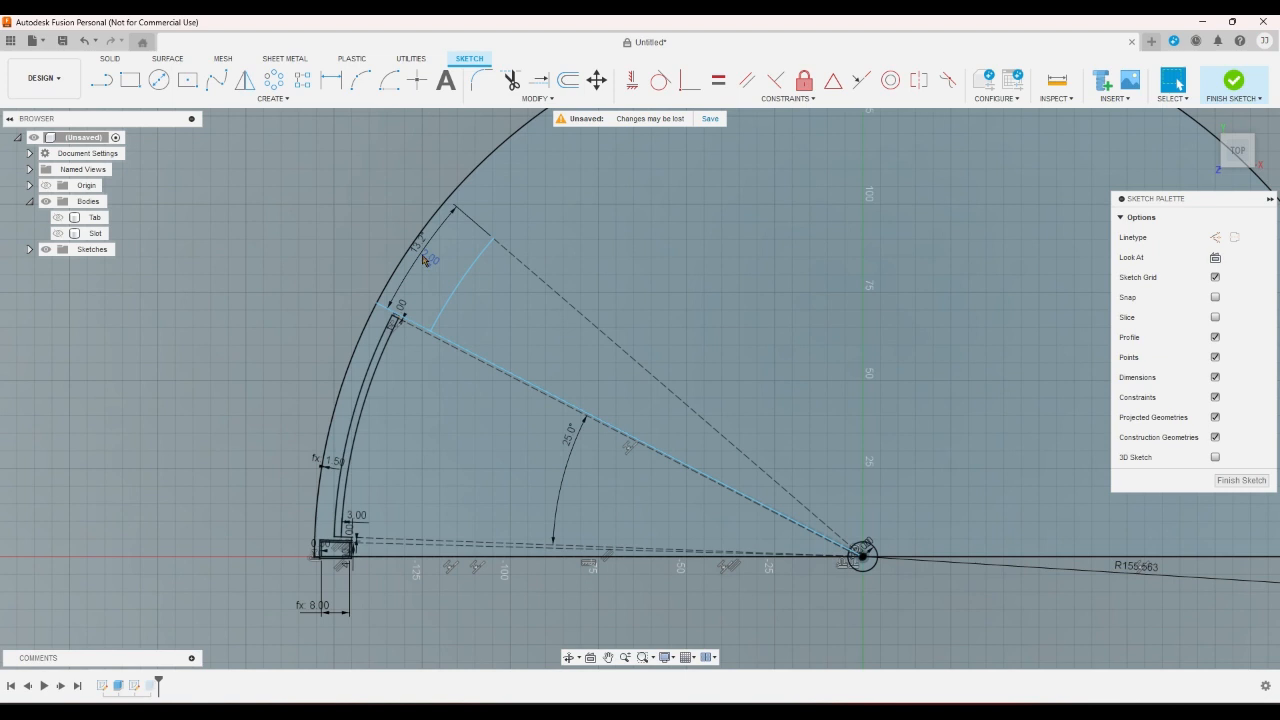
pyautogui.doubleClick(423, 260)
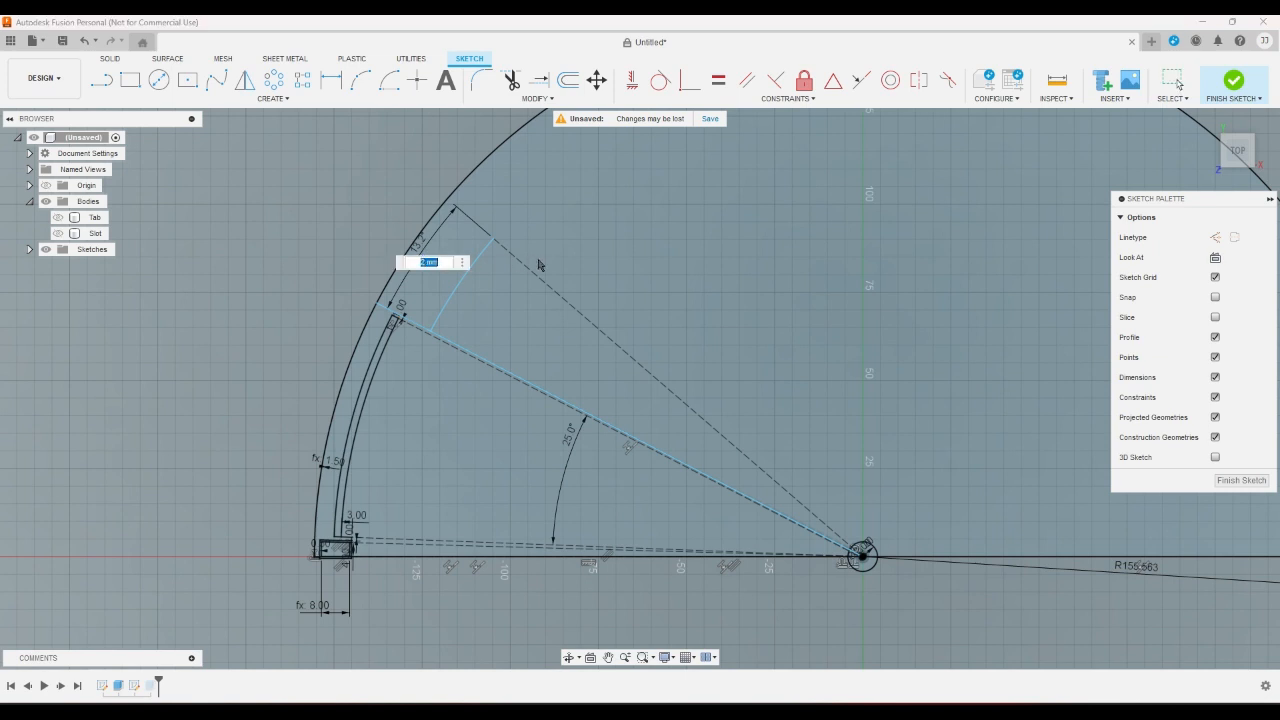
pyautogui.press('Escape')
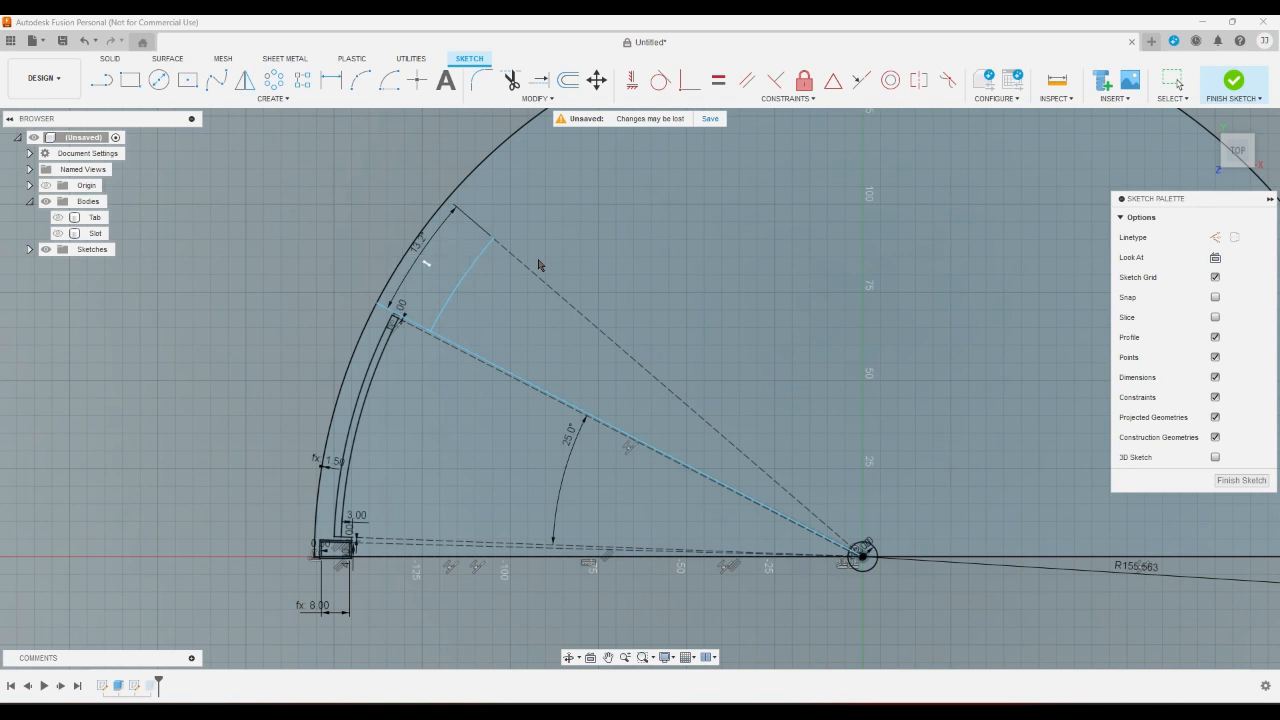
pyautogui.click(421, 257)
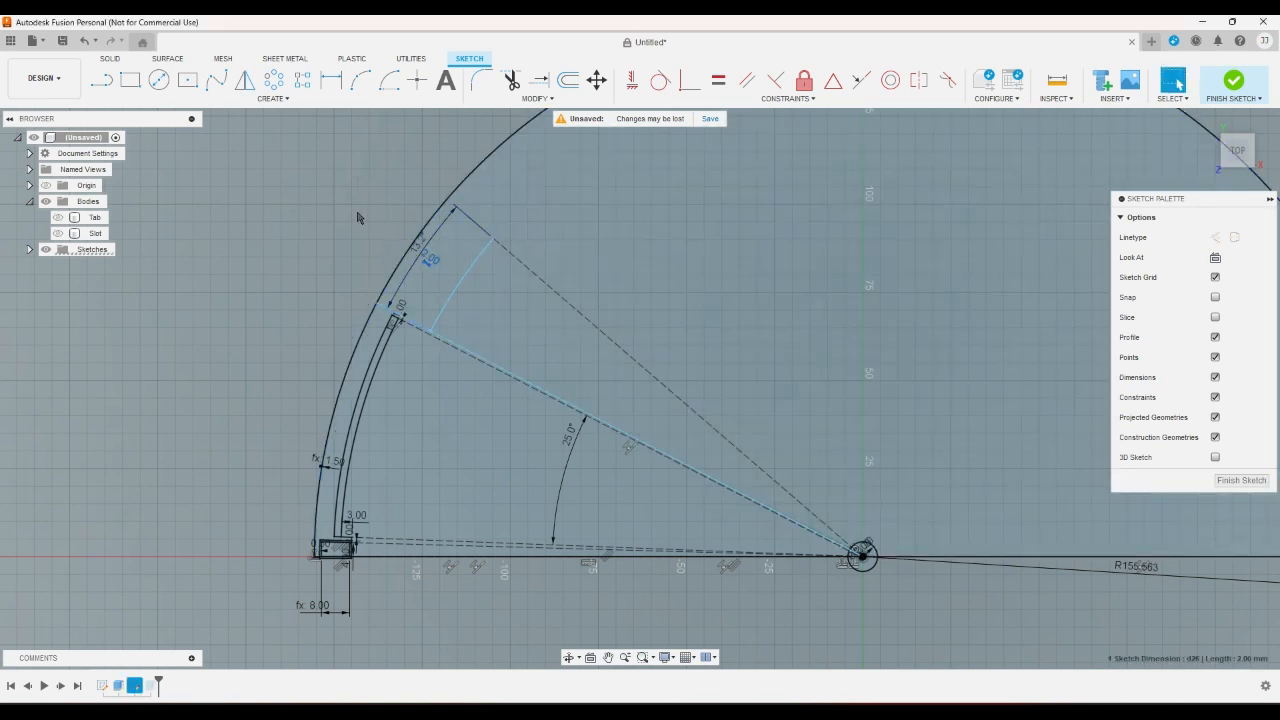
pyautogui.doubleClick(425, 256)
pyautogui.click(441, 258)
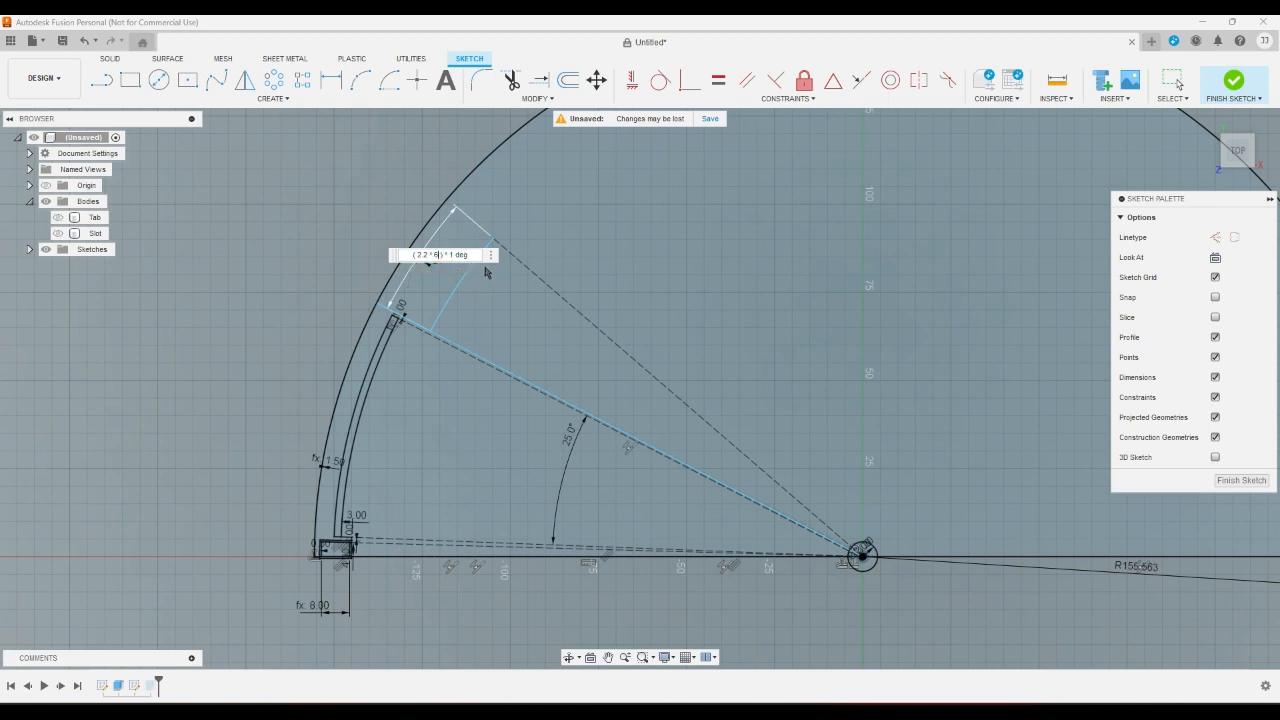
pyautogui.press('Return')
pyautogui.scroll(-3, 489, 270)
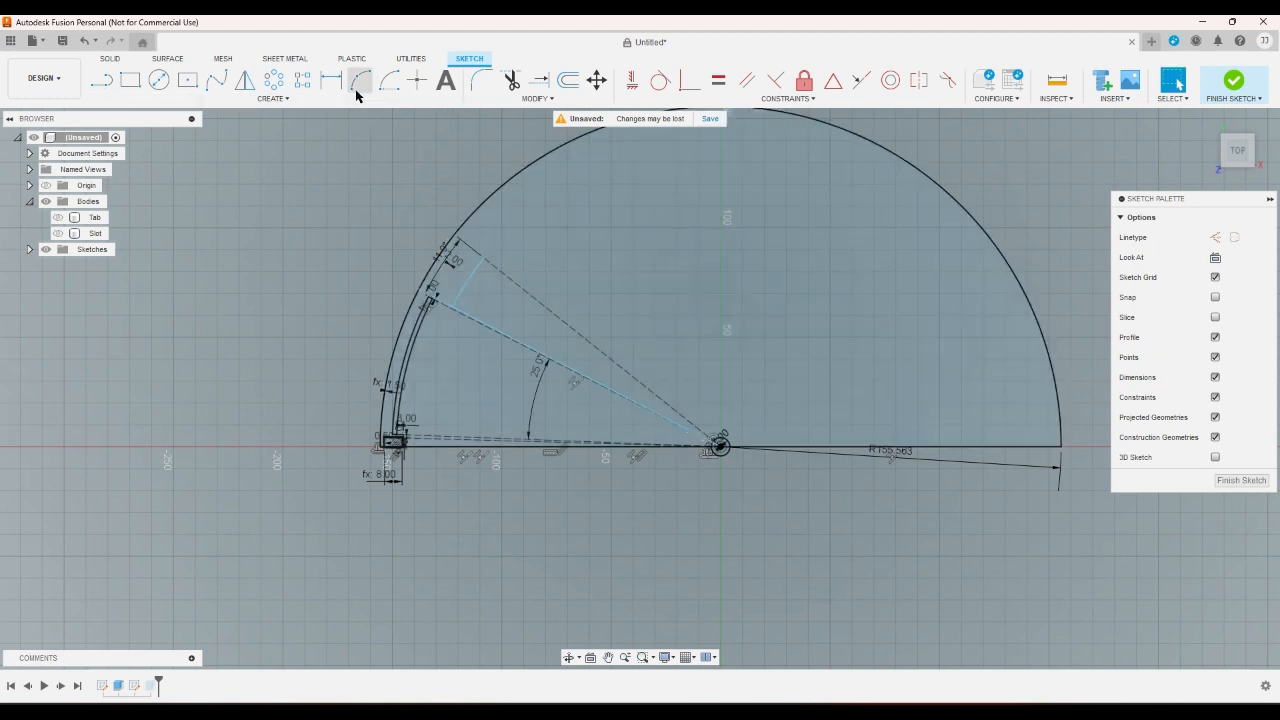
# - Dimension the vertical distance from the new arc's far end to the base line, and delete that dimension
pyautogui.click(341, 86)
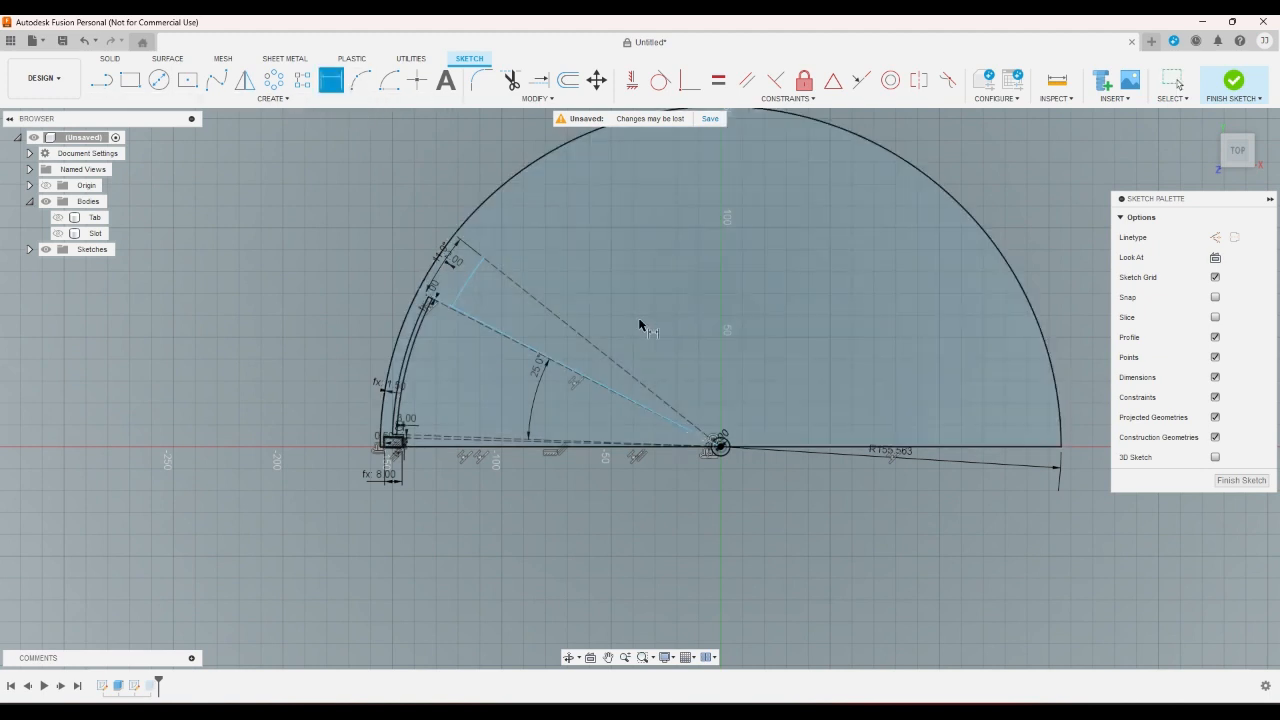
pyautogui.click(625, 368)
pyautogui.click(825, 417)
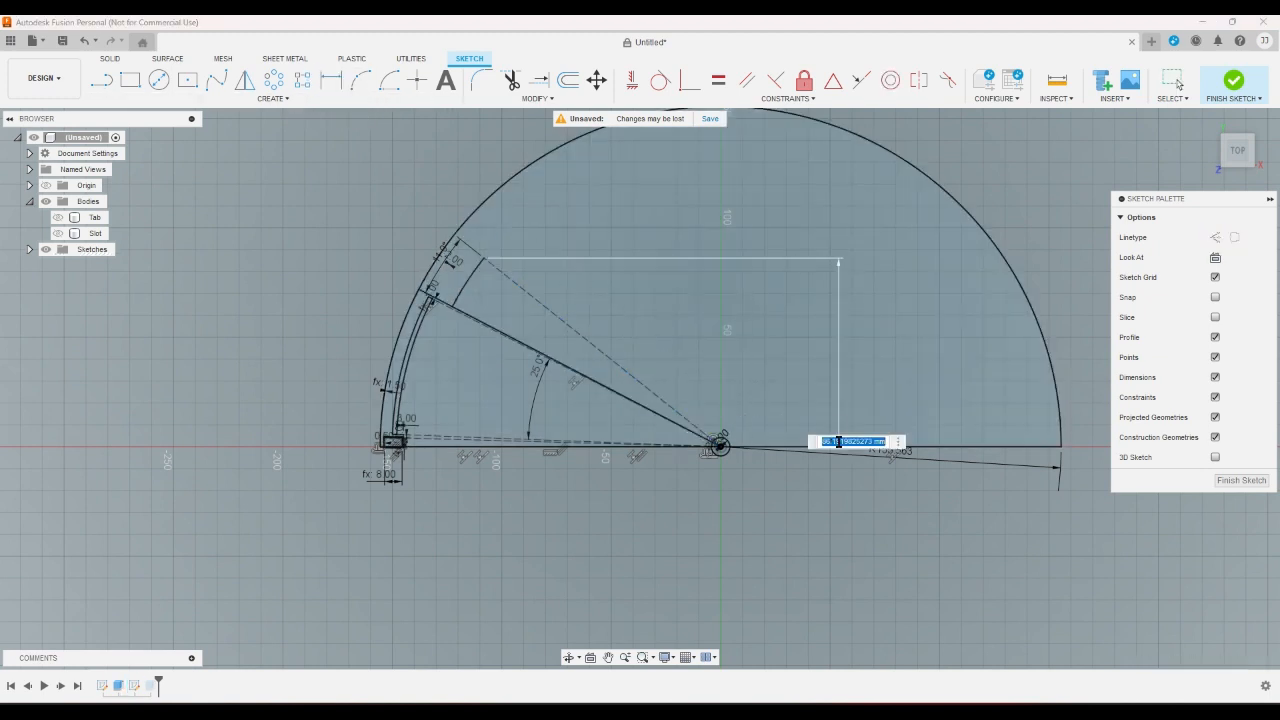
pyautogui.rightClick(815, 420)
pyautogui.click(768, 420)
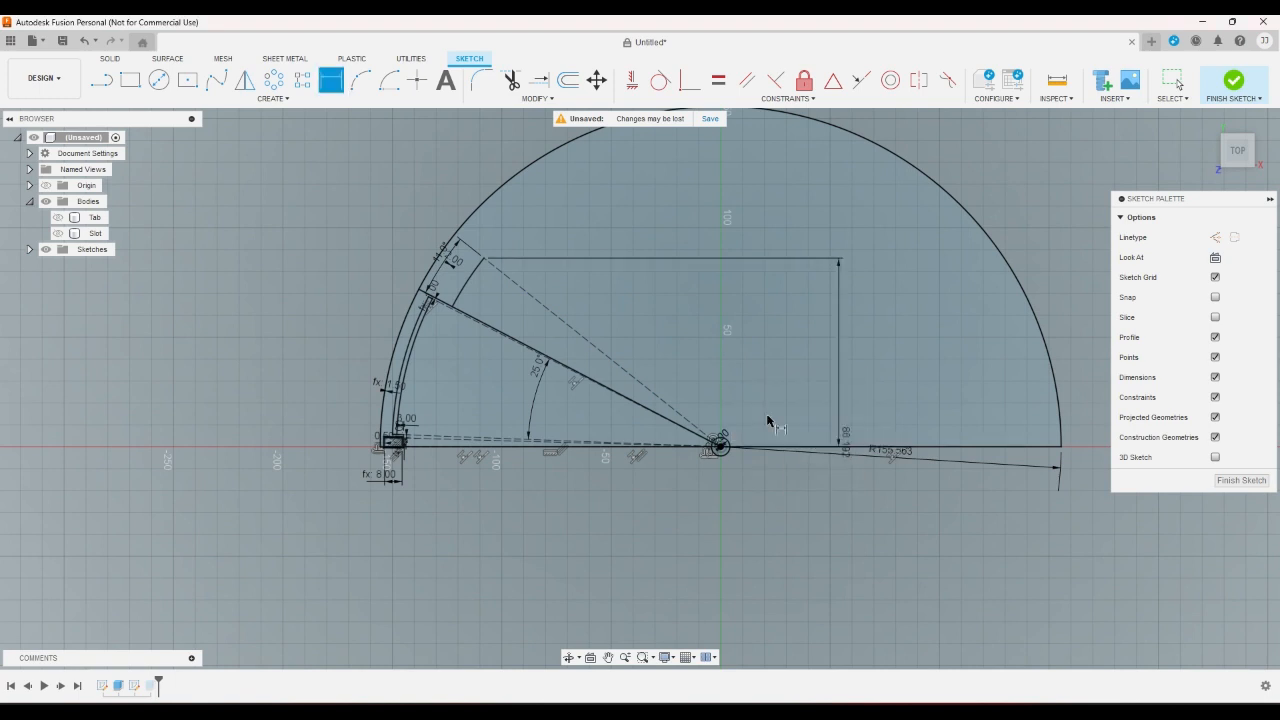
pyautogui.rightClick(807, 469)
pyautogui.click(750, 465)
pyautogui.click(838, 370)
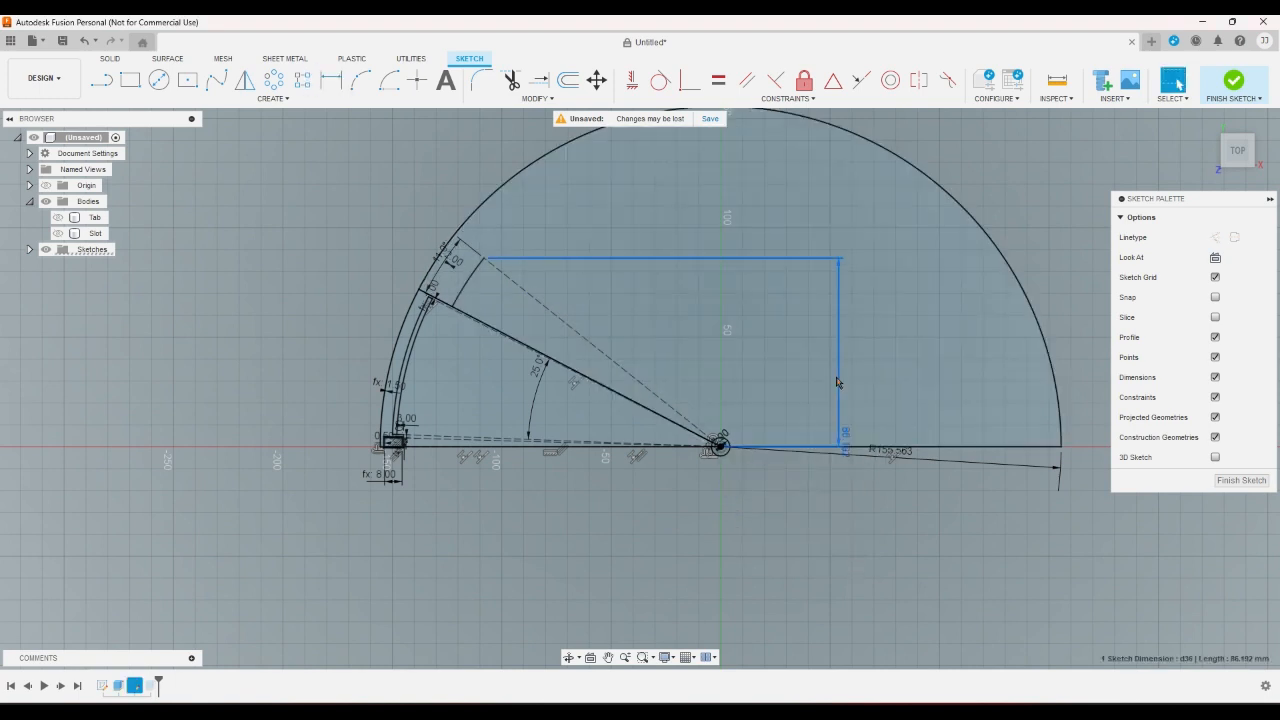
pyautogui.press('Delete')
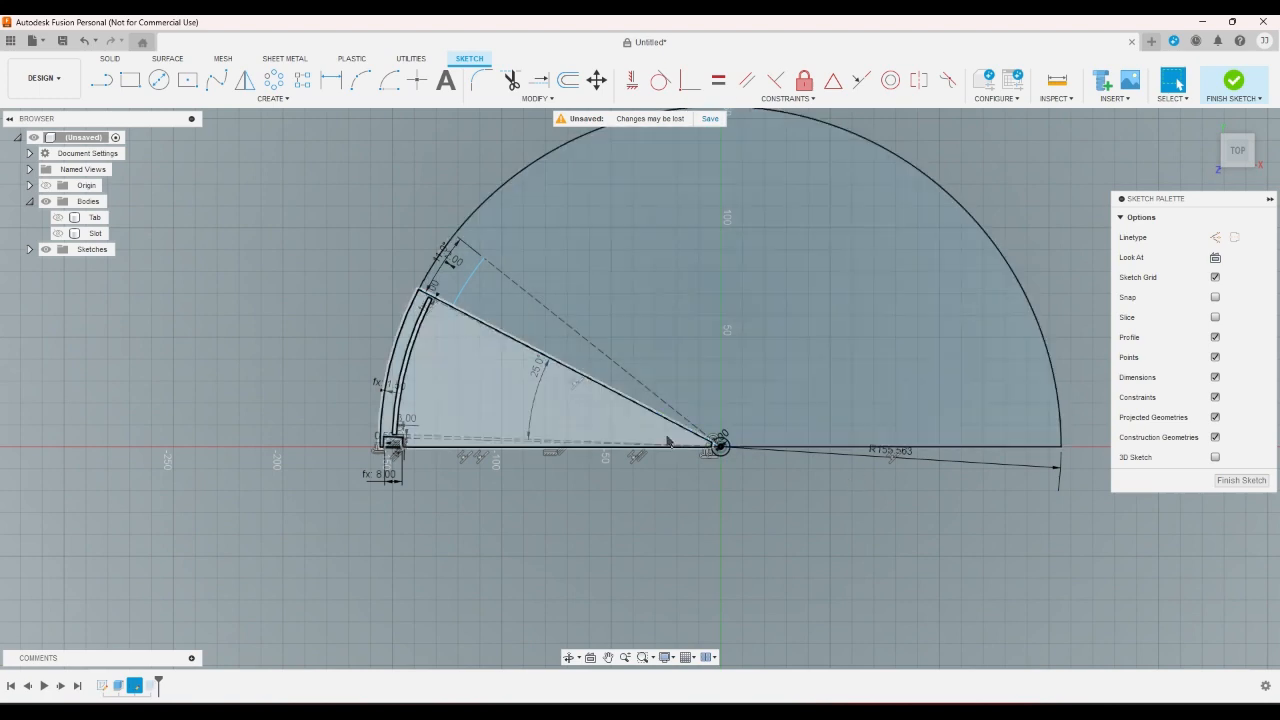
# - Examine the 25° angle between the segment's base line and slanted edge, and the dashed line to the arc's far end
pyautogui.scroll(5, 545, 395)
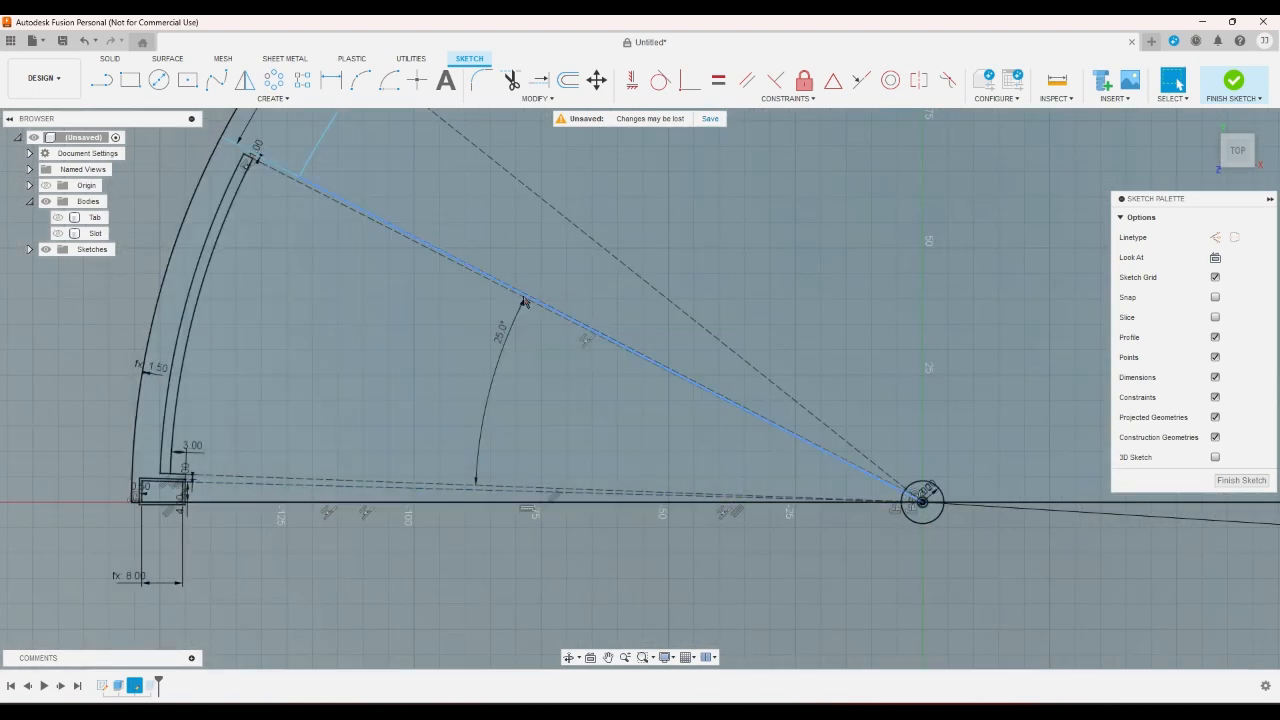
pyautogui.scroll(-4, 523, 302)
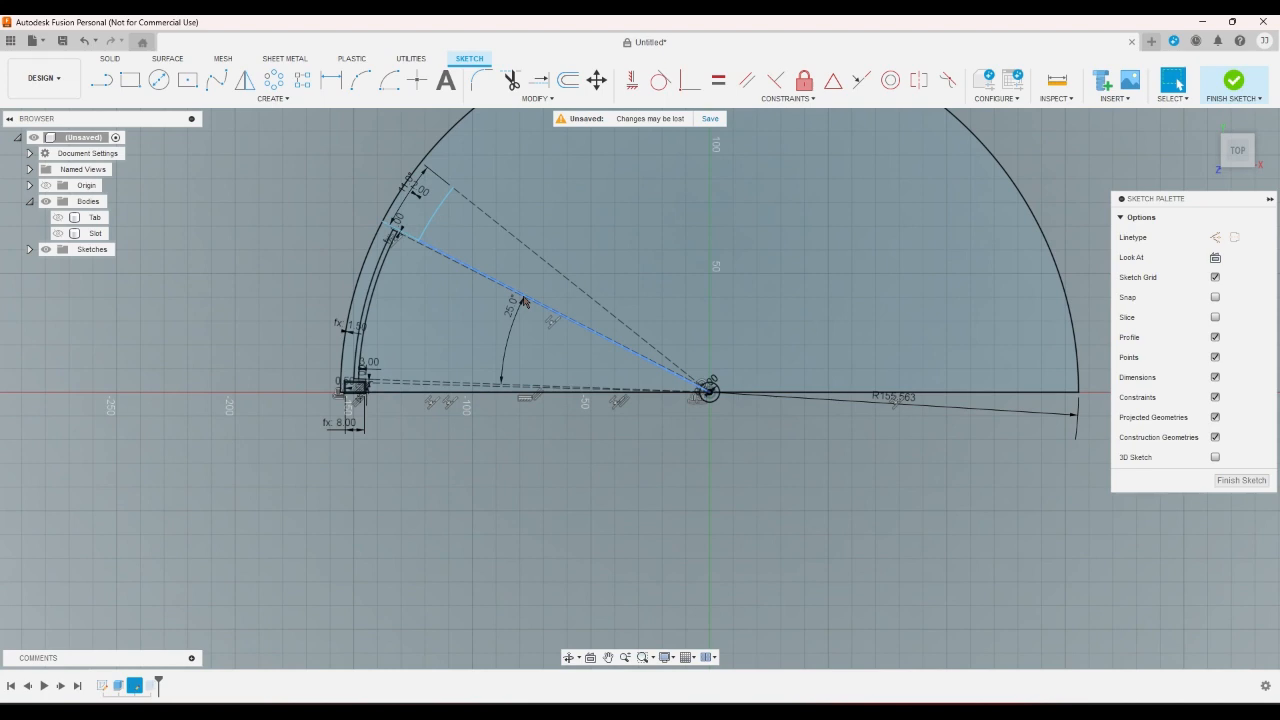
pyautogui.scroll(3, 500, 430)
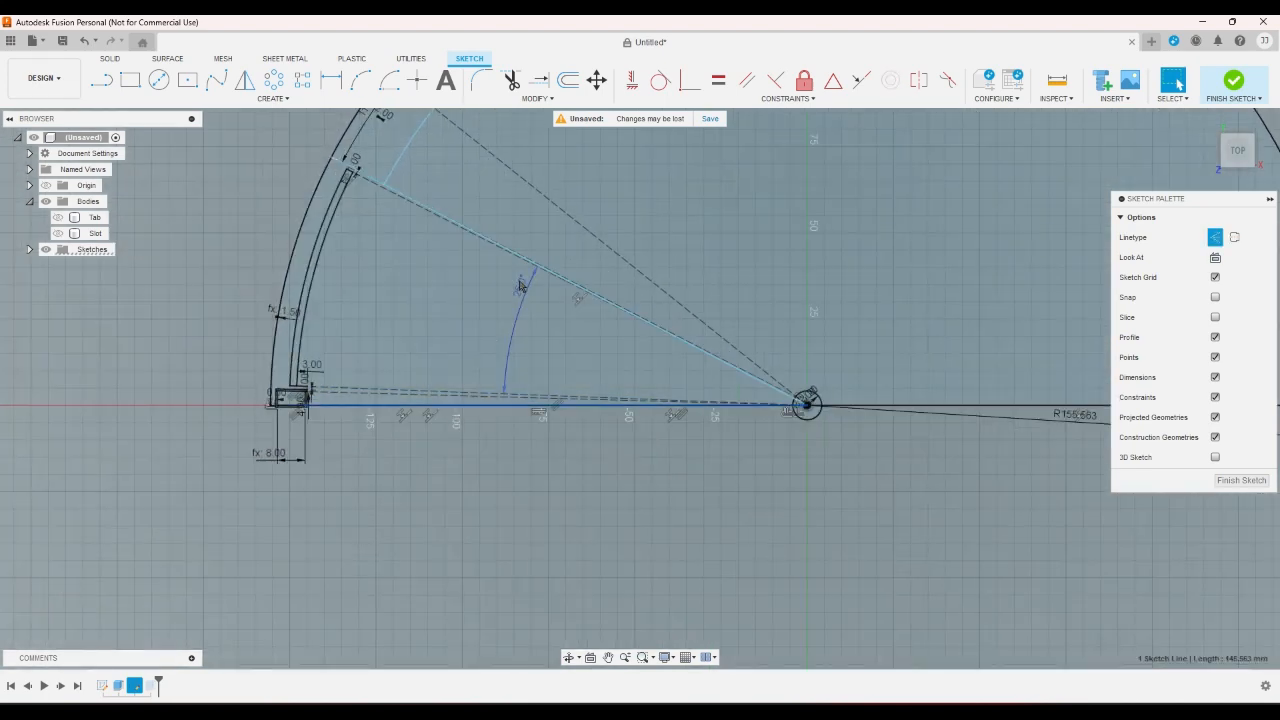
pyautogui.click(700, 350)
pyautogui.click(595, 478)
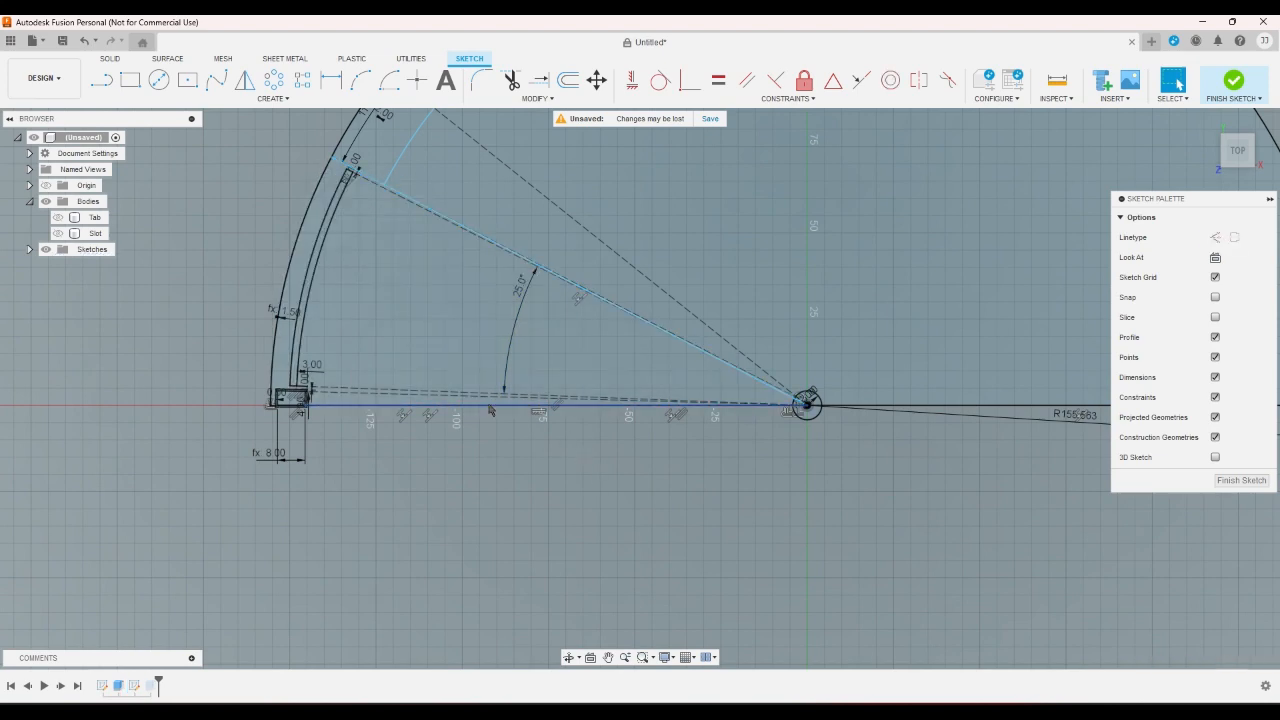
pyautogui.scroll(-2, 492, 411)
pyautogui.scroll(2, 460, 425)
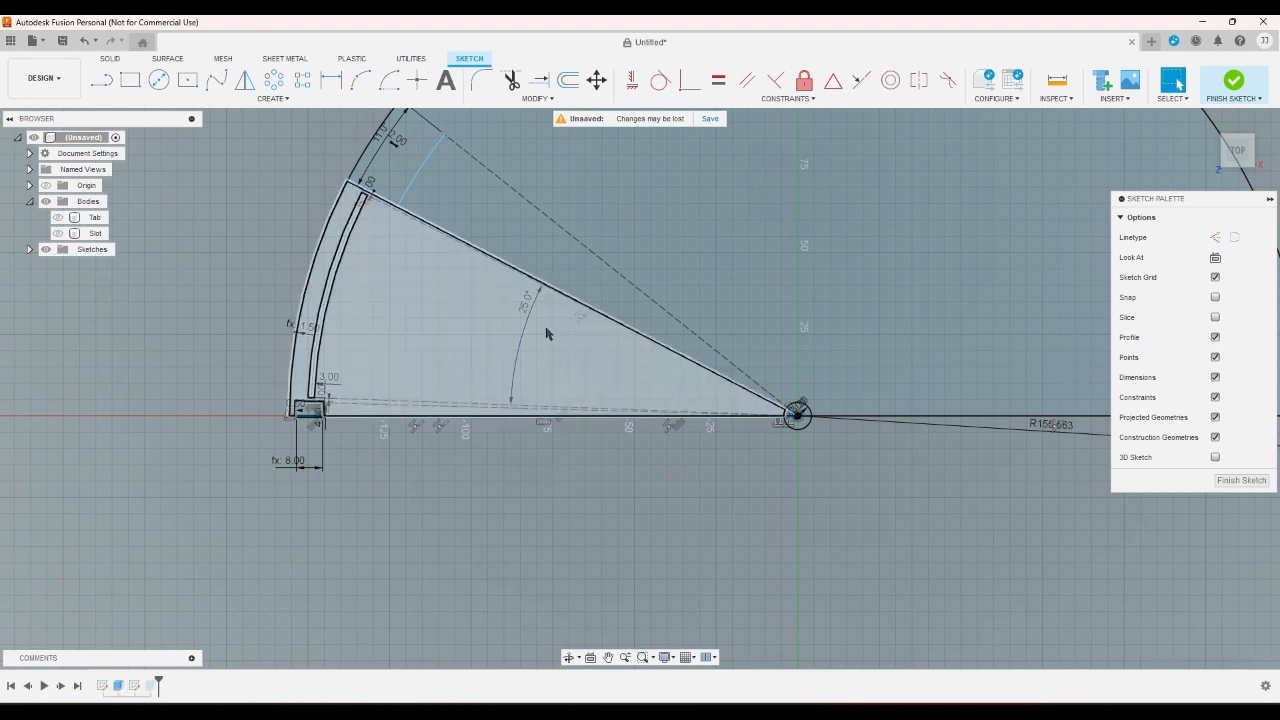
pyautogui.click(594, 253)
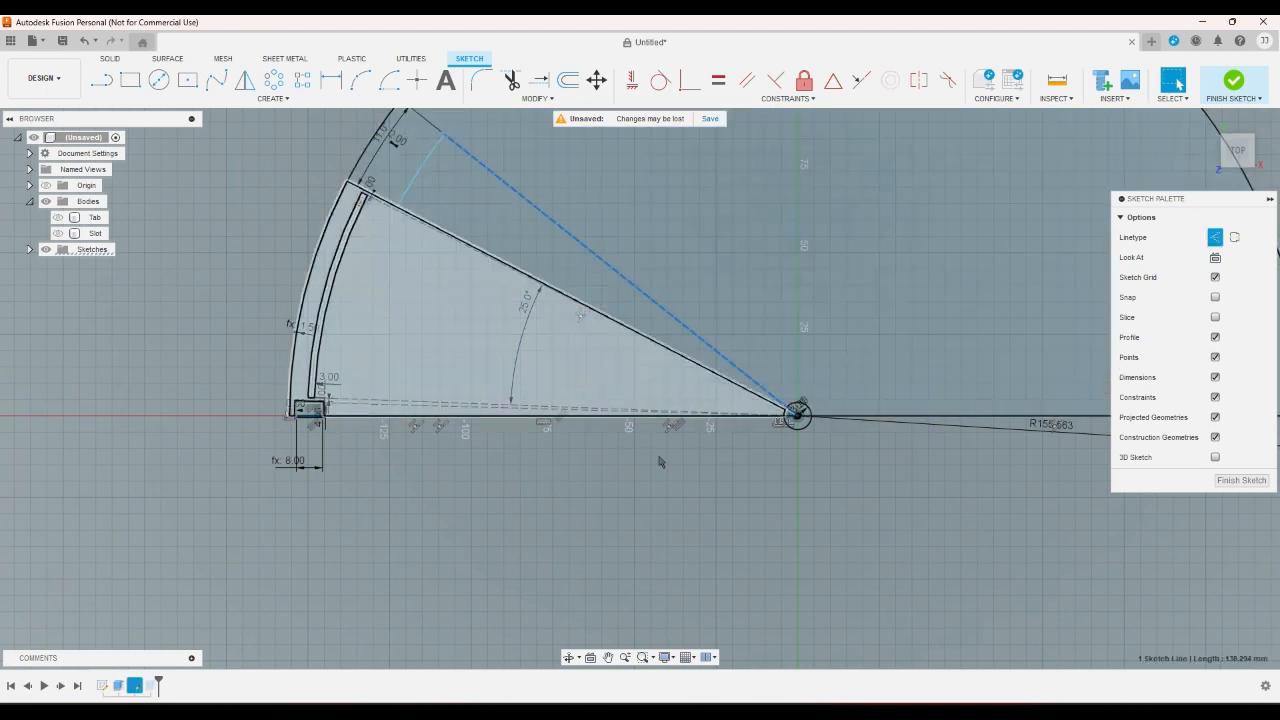
pyautogui.click(675, 497)
# - Examine the arc's sweep beyond the slanted edge and the segment's 25° angle against the whole semicircle
pyautogui.scroll(-3, 677, 499)
pyautogui.scroll(5, 475, 262)
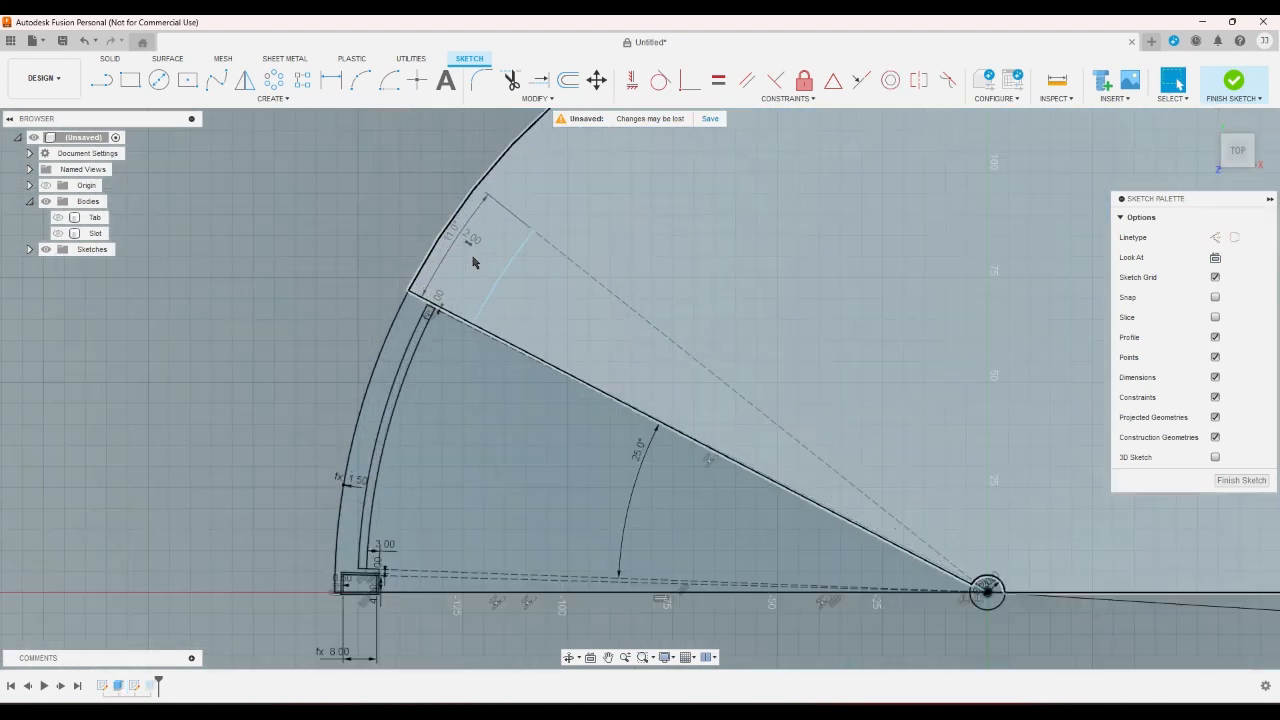
pyautogui.scroll(-4, 474, 270)
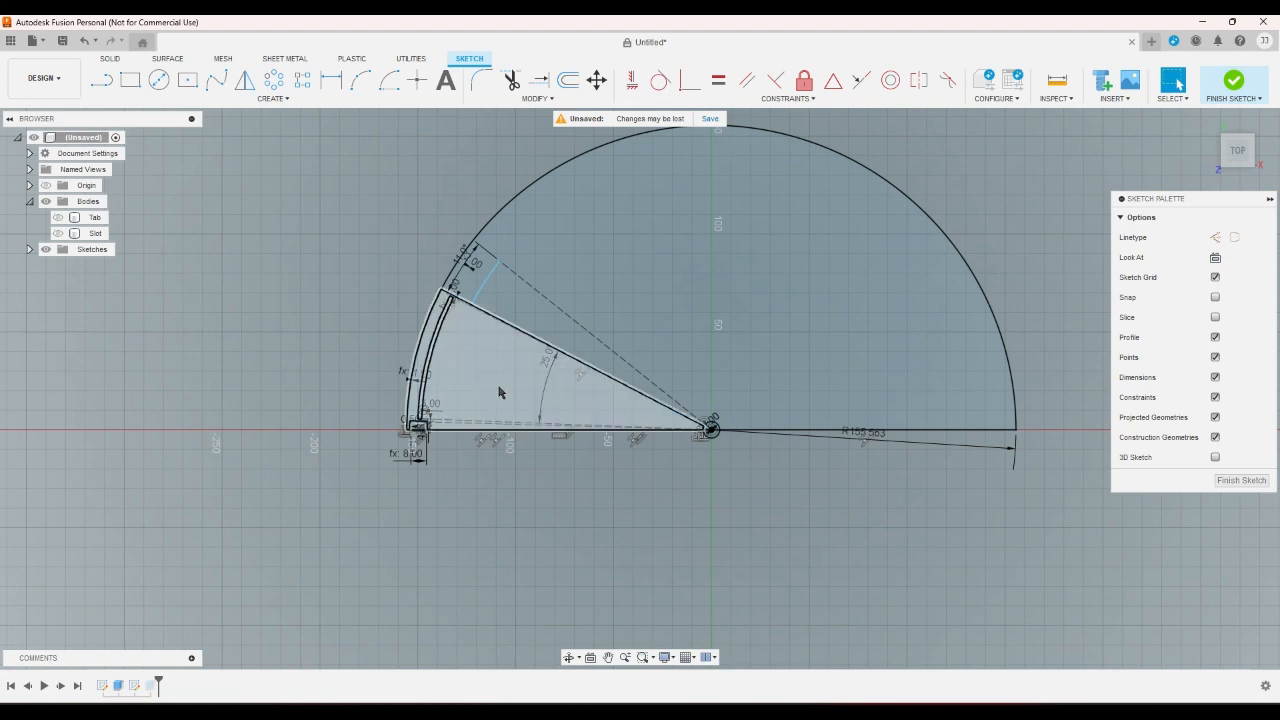
pyautogui.scroll(-3, 495, 392)
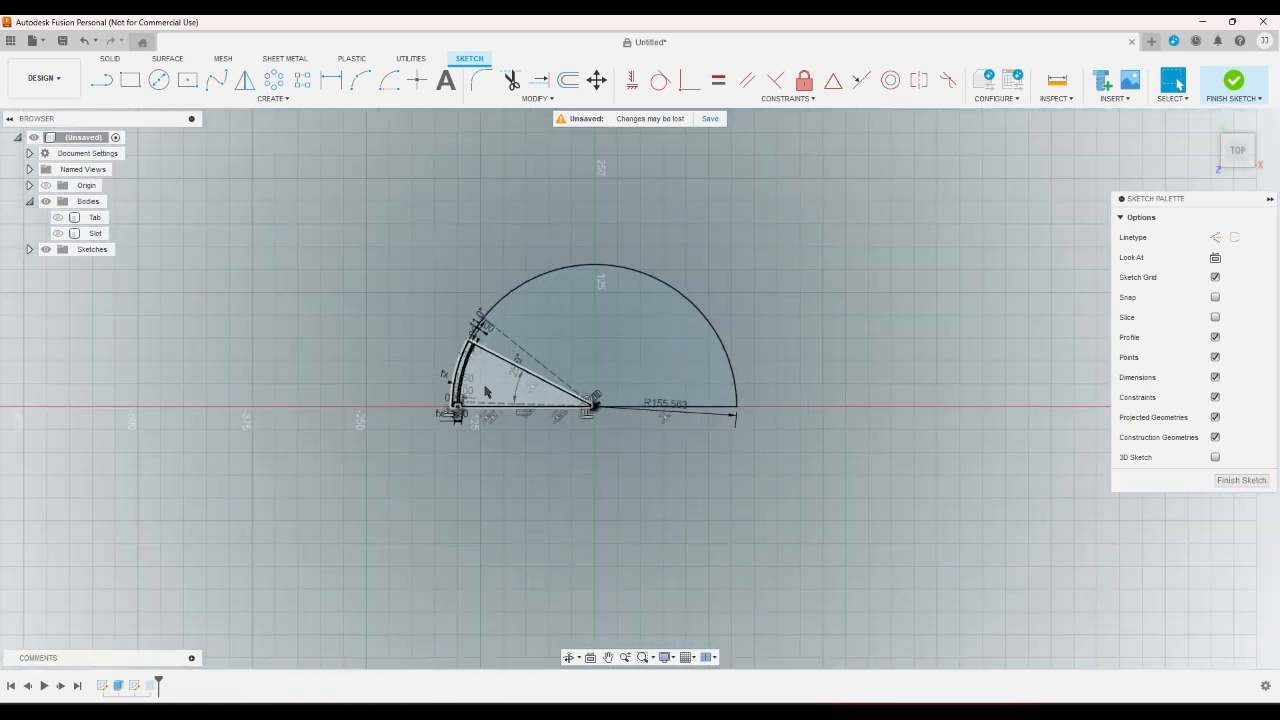
pyautogui.scroll(4, 485, 392)
pyautogui.scroll(-1, 485, 392)
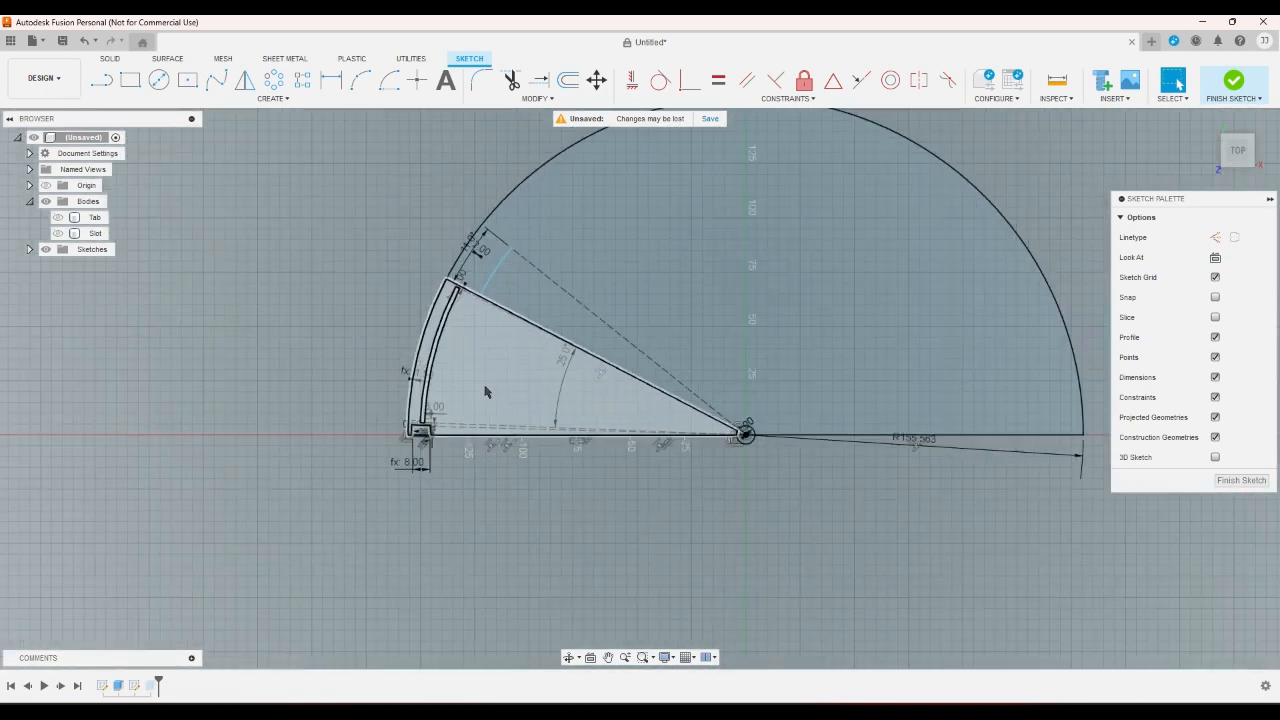
pyautogui.scroll(2, 485, 392)
pyautogui.click(603, 403)
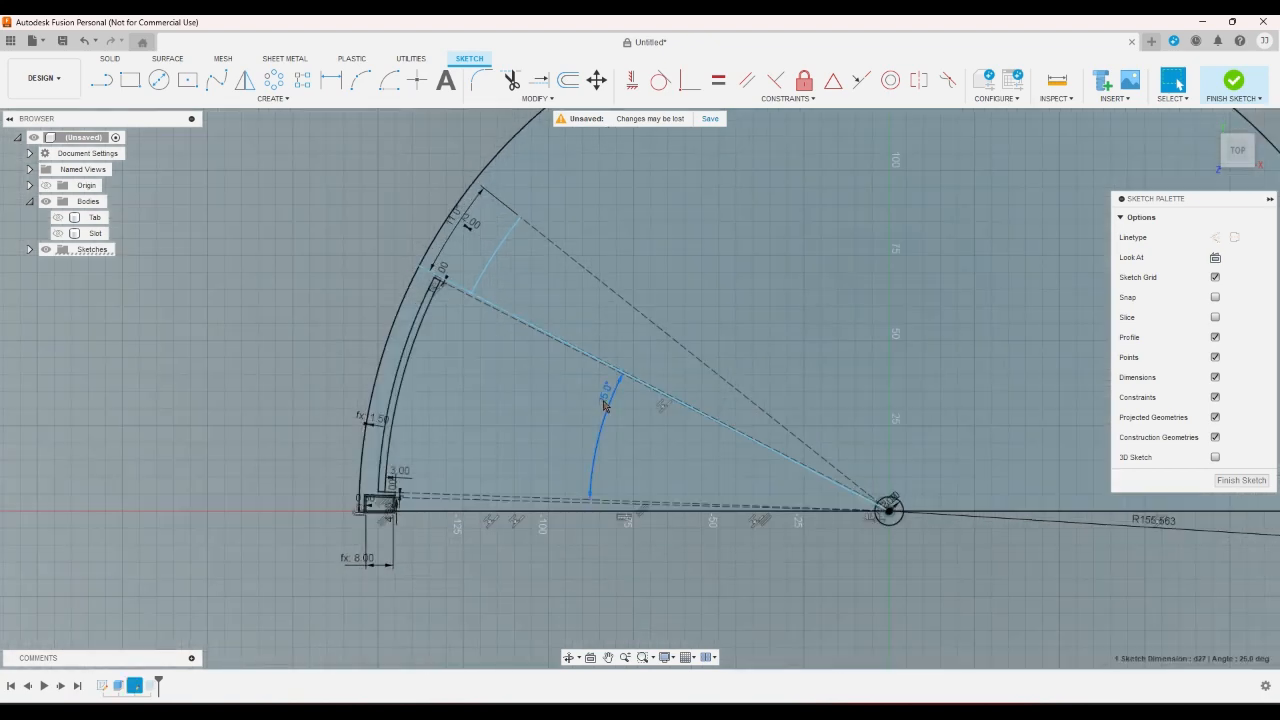
pyautogui.scroll(-2, 603, 403)
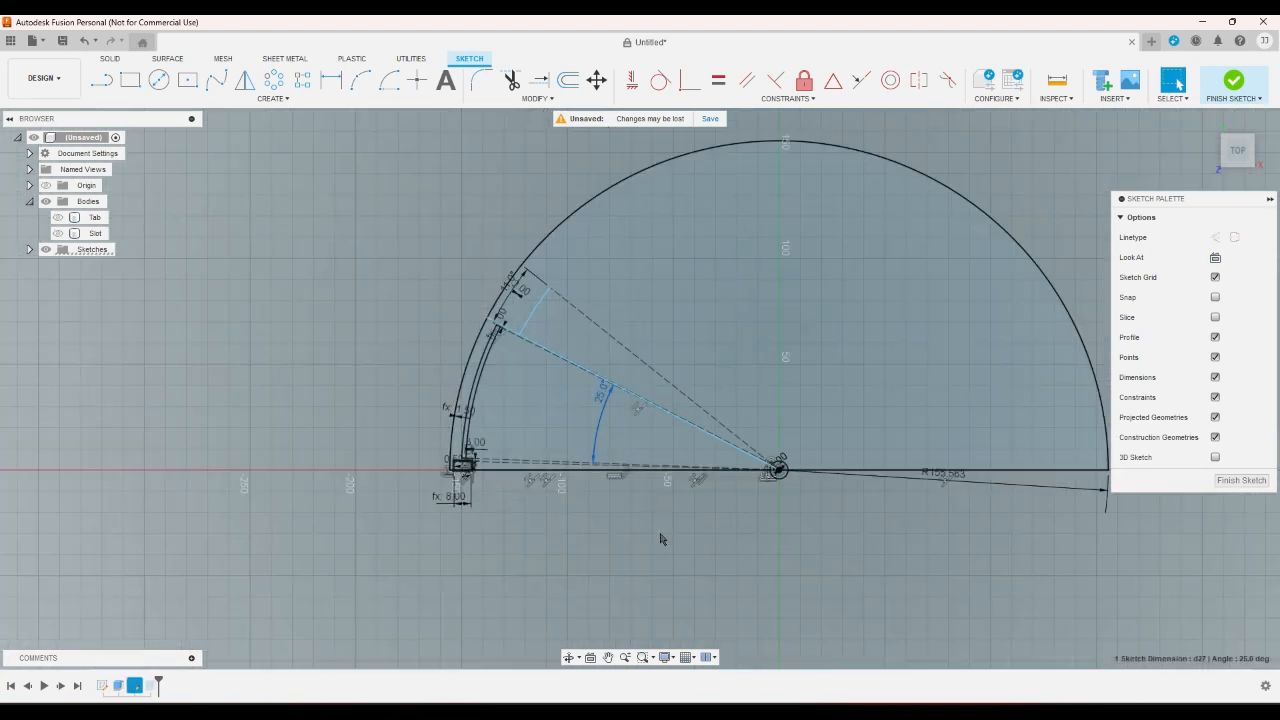
pyautogui.scroll(-1, 655, 526)
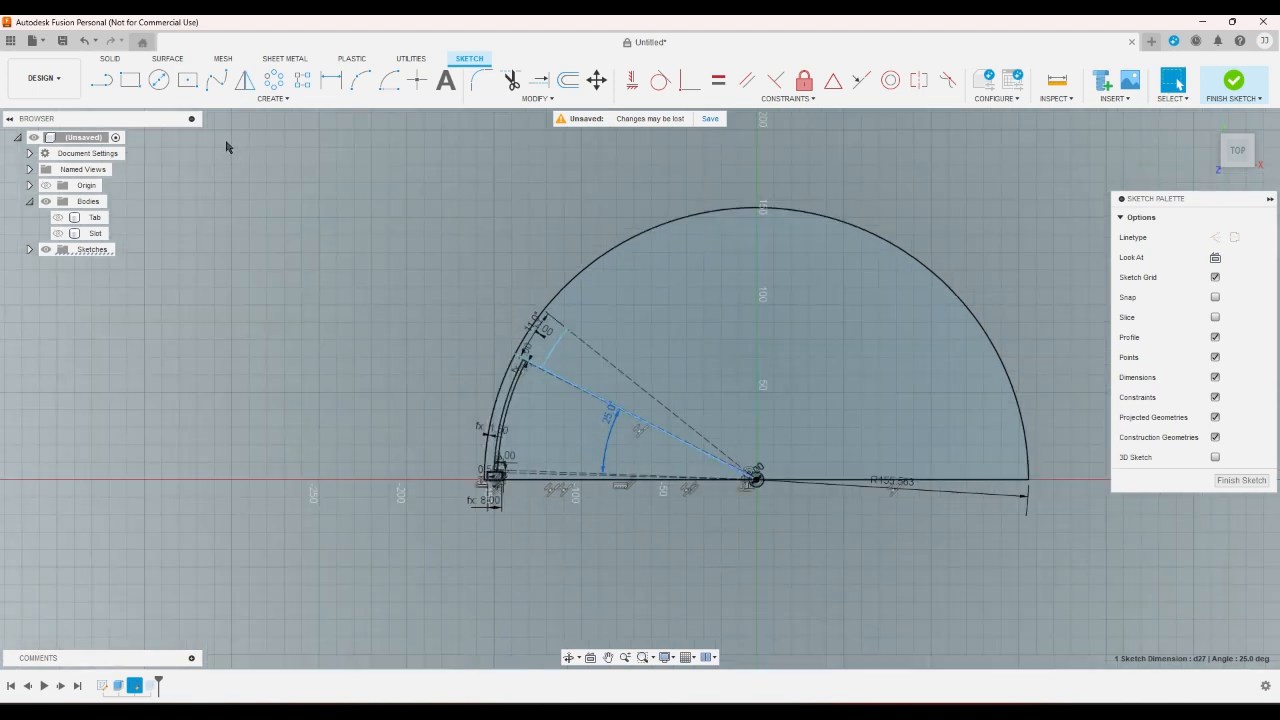
# - Sketch a horizontal line about 83 mm long in the empty space away from the fan semicircle
pyautogui.click(101, 80)
pyautogui.click(184, 177)
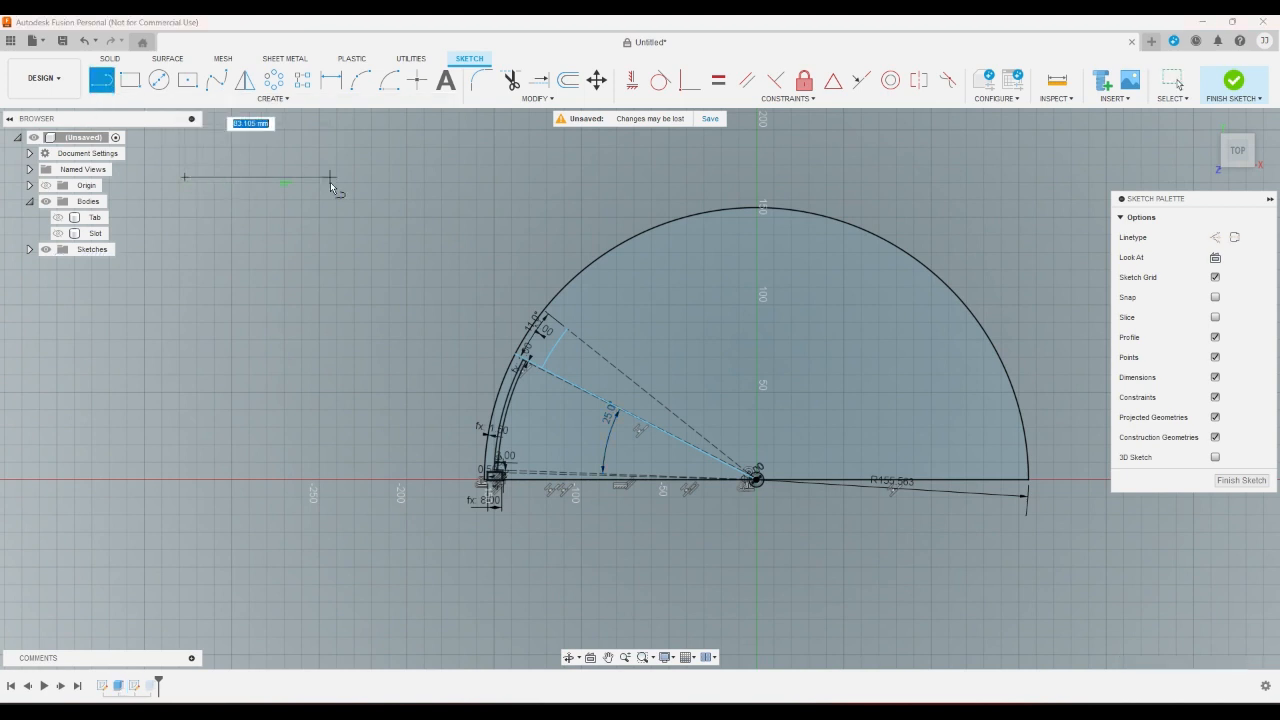
pyautogui.click(330, 178)
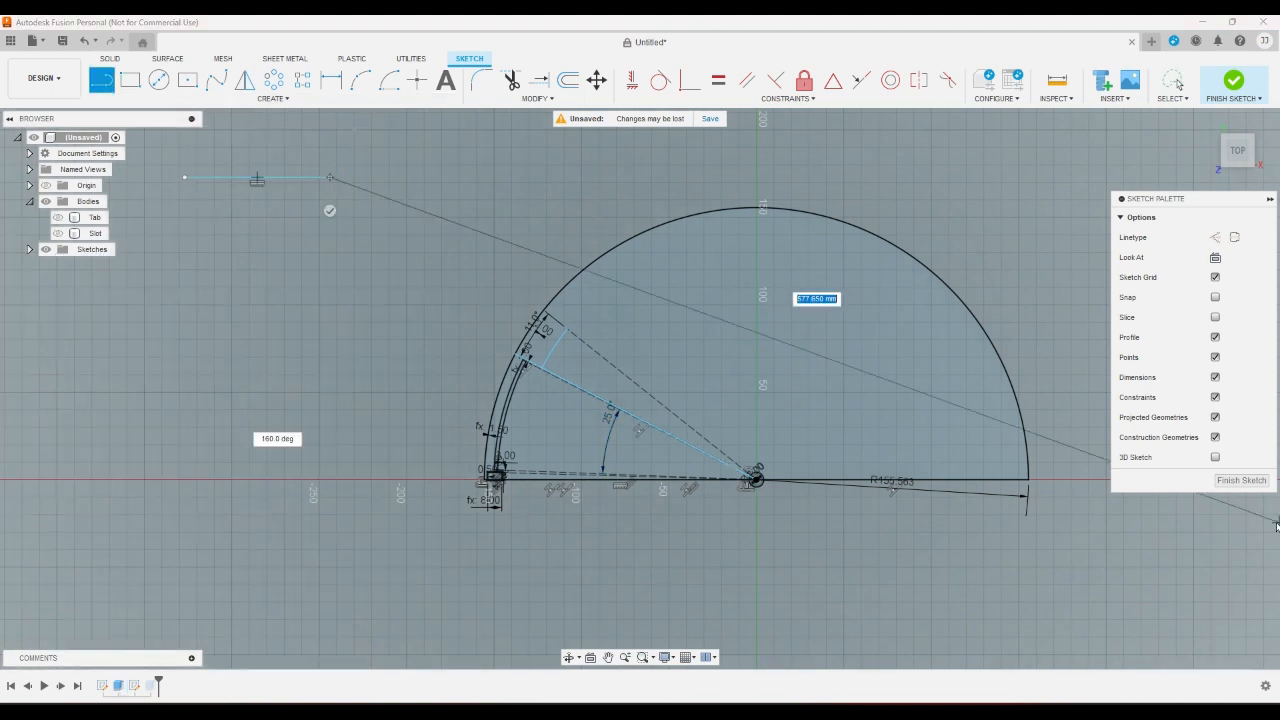
# - Write out the segment-angle equation 2.2+n+11+5*n=180 as the length of a second connected line
pyautogui.write('2.2')
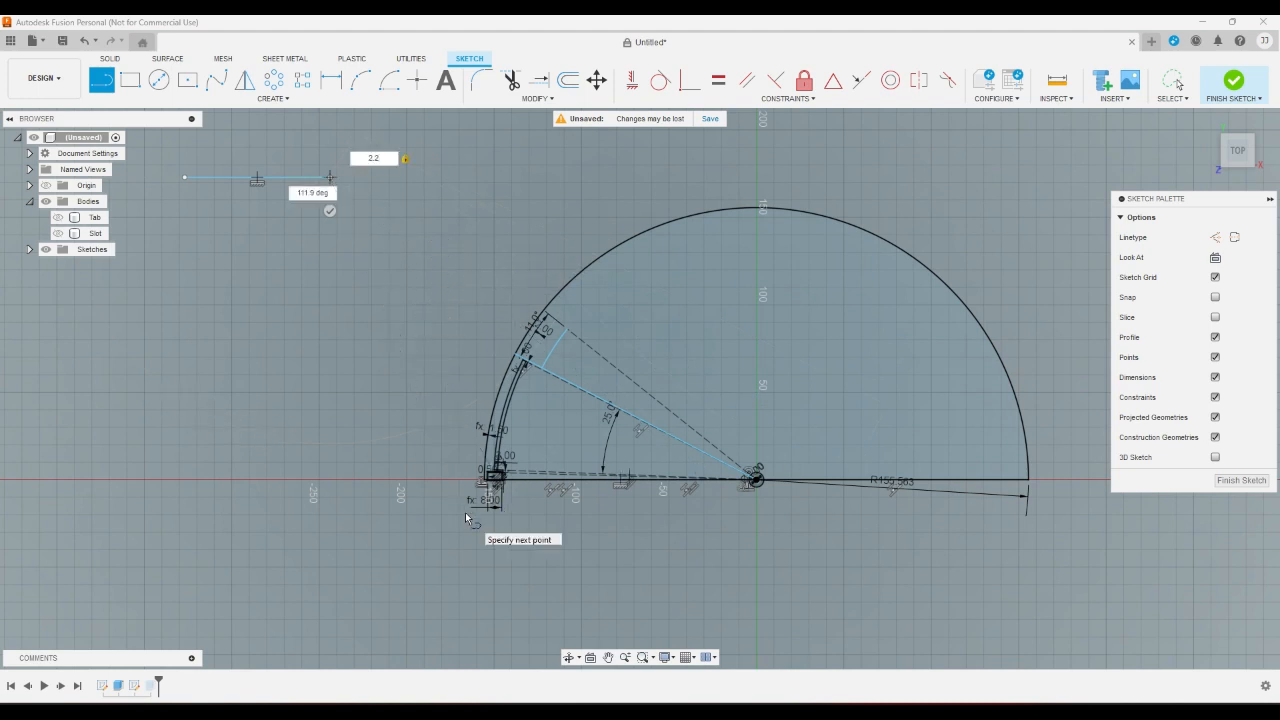
pyautogui.write('+t')
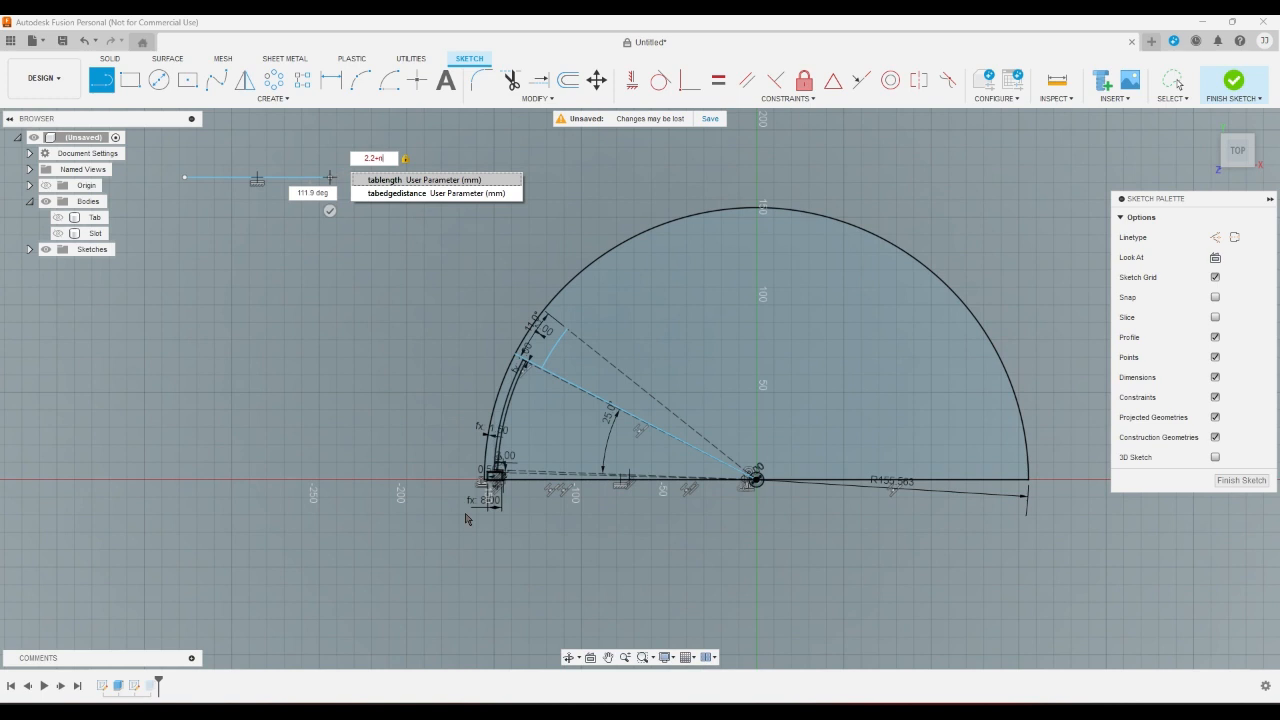
pyautogui.write('+')
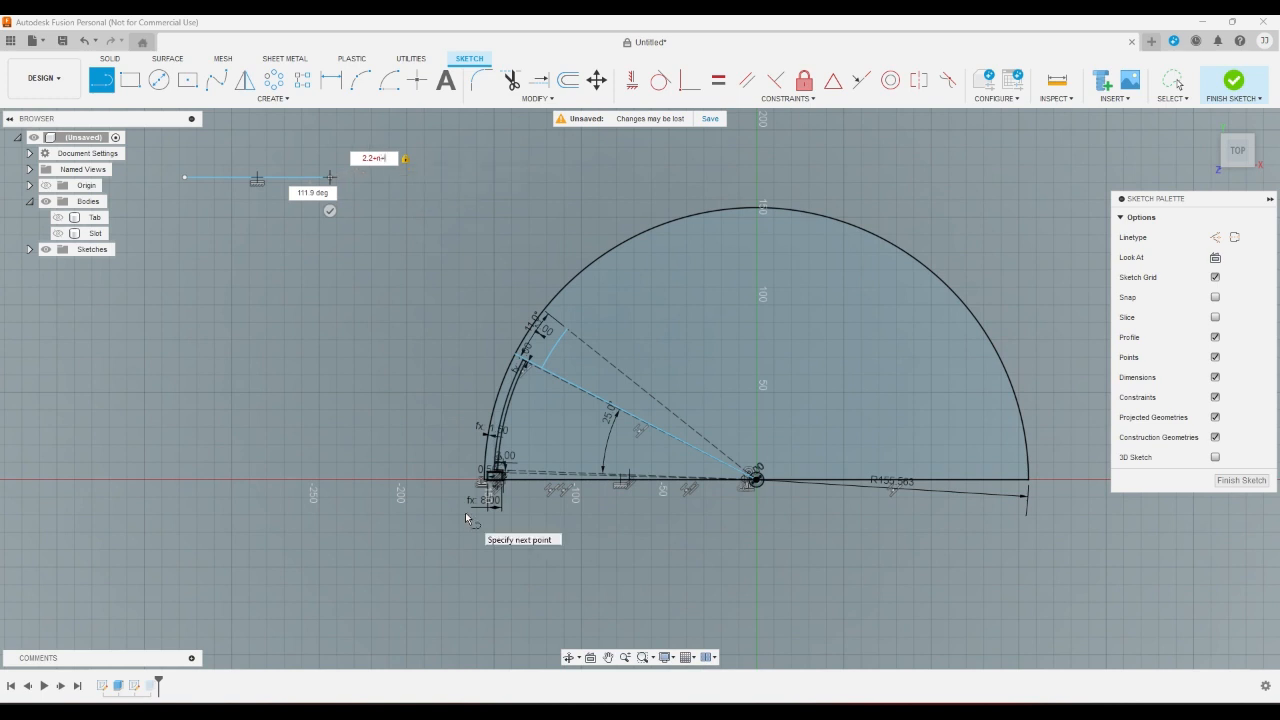
pyautogui.write('11+')
pyautogui.write('5*t')
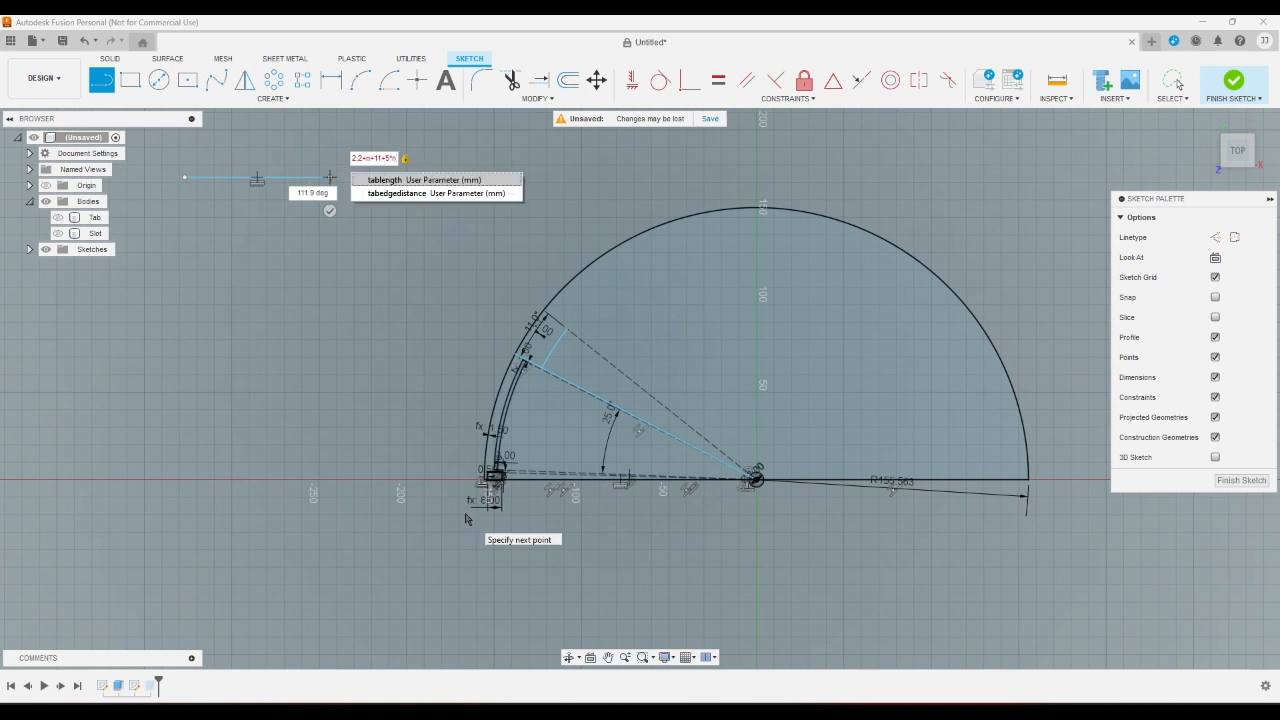
pyautogui.write('n=180')
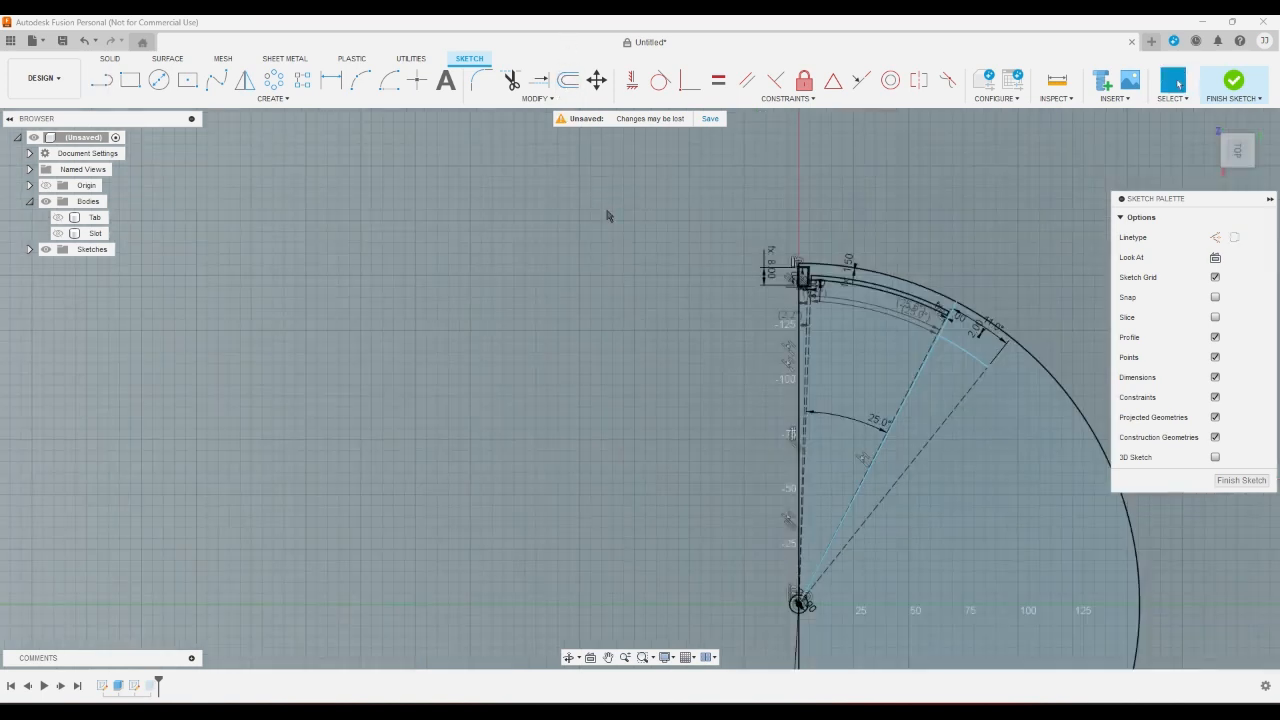
# - Restore the upright top orientation and examine the segment's 25° angle, slot arcs and overlap arc against the semicircle
pyautogui.click(1207, 120)
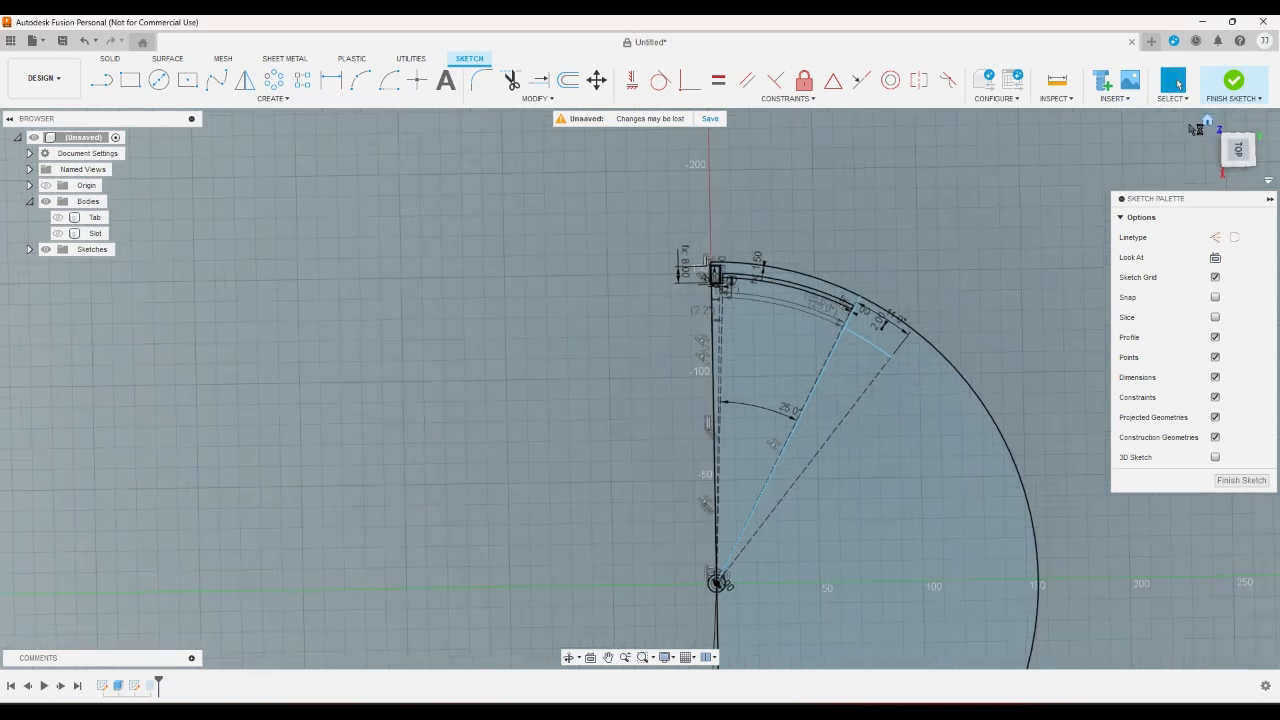
pyautogui.click(1237, 138)
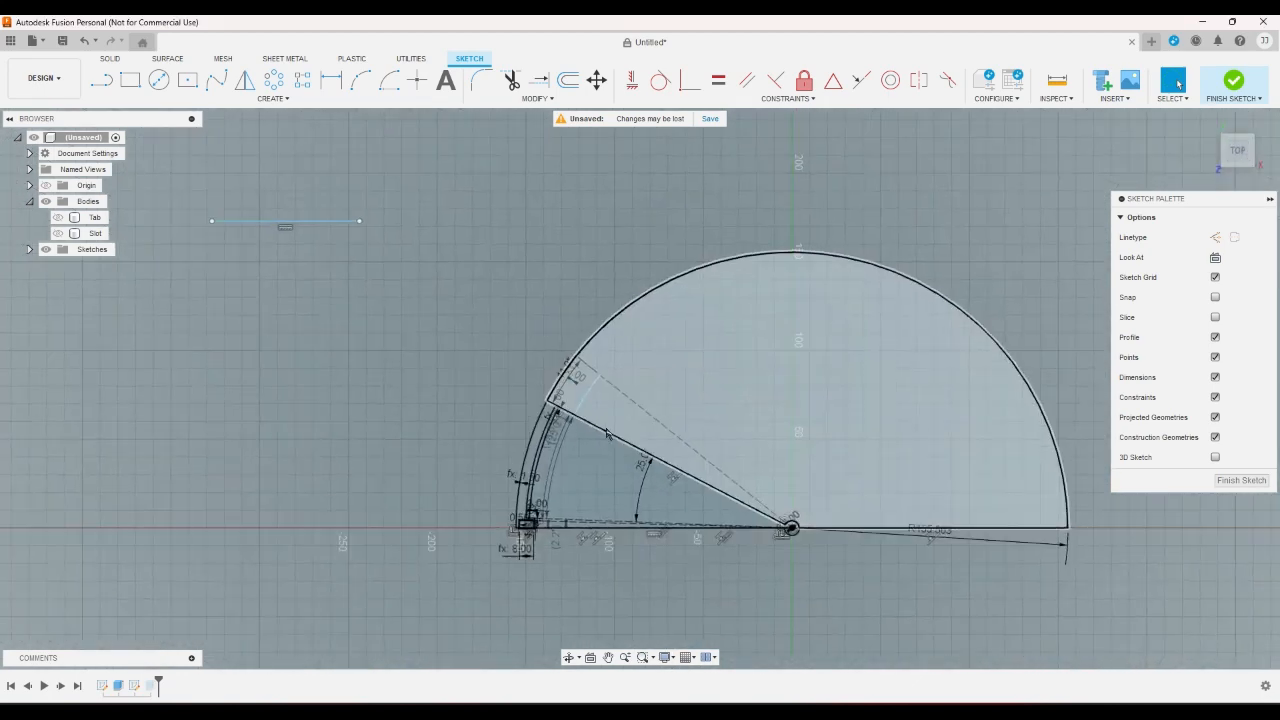
pyautogui.scroll(2, 592, 482)
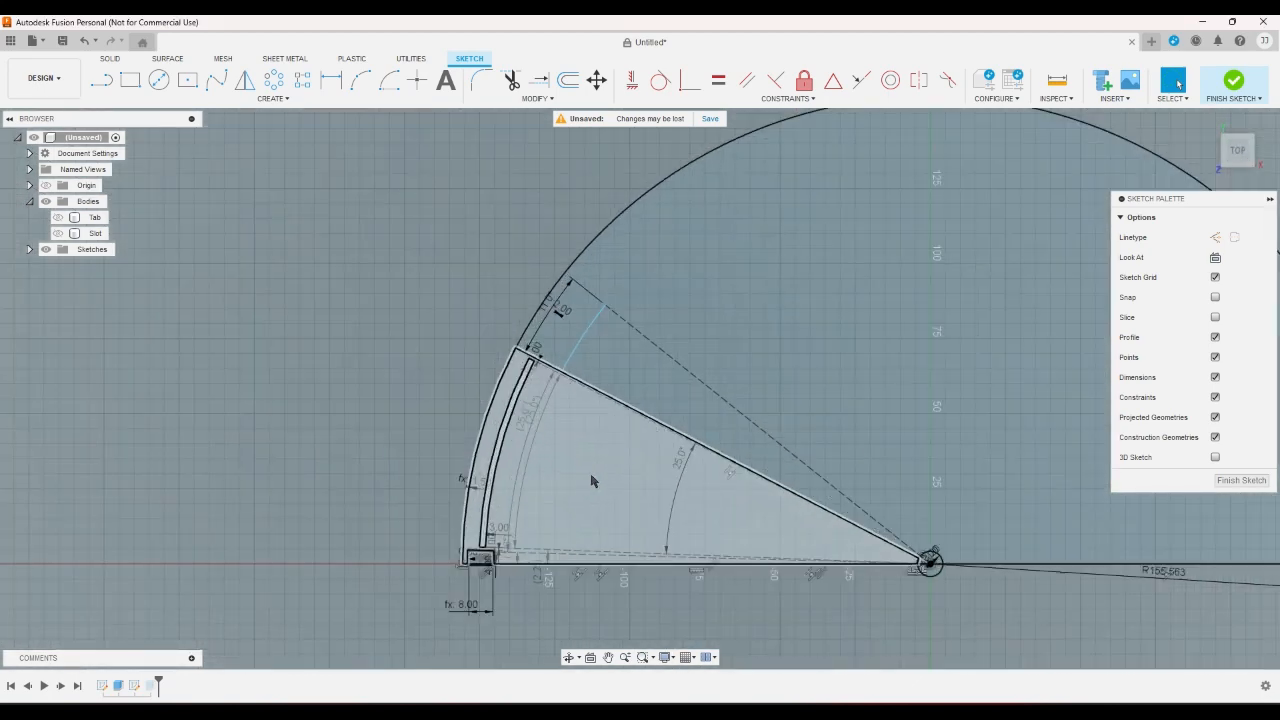
pyautogui.scroll(-2, 591, 481)
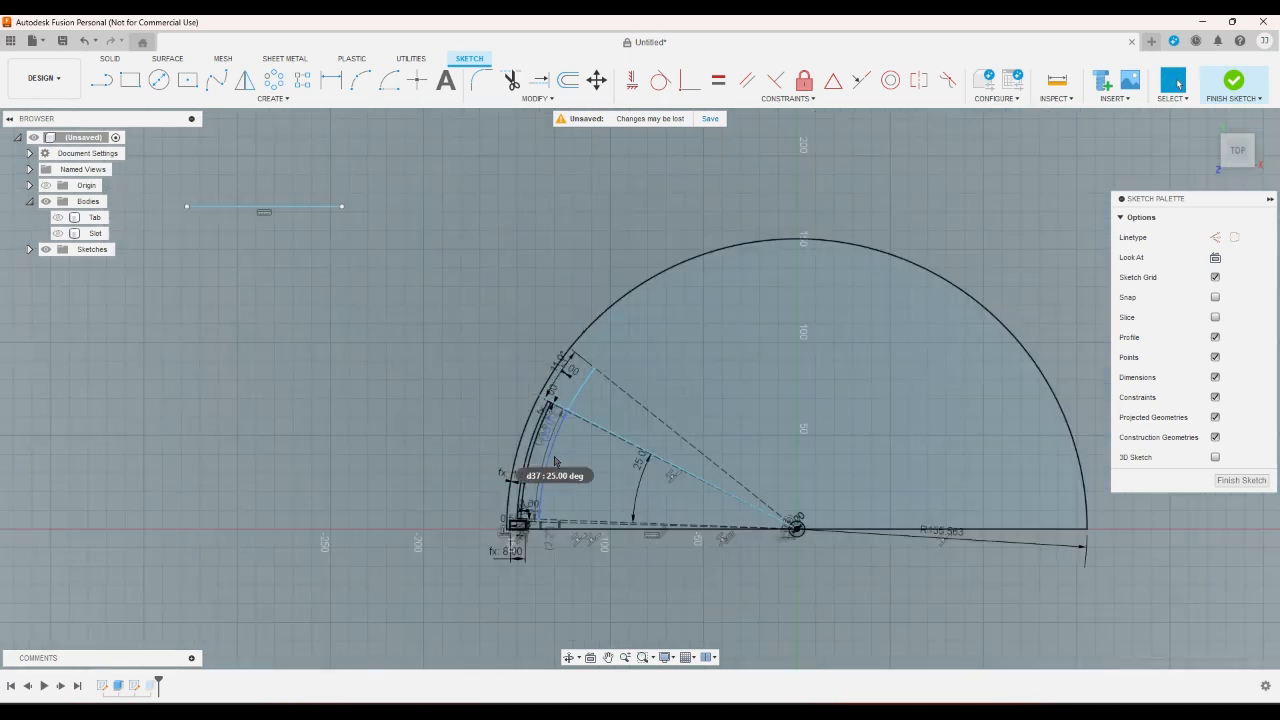
pyautogui.scroll(2, 588, 435)
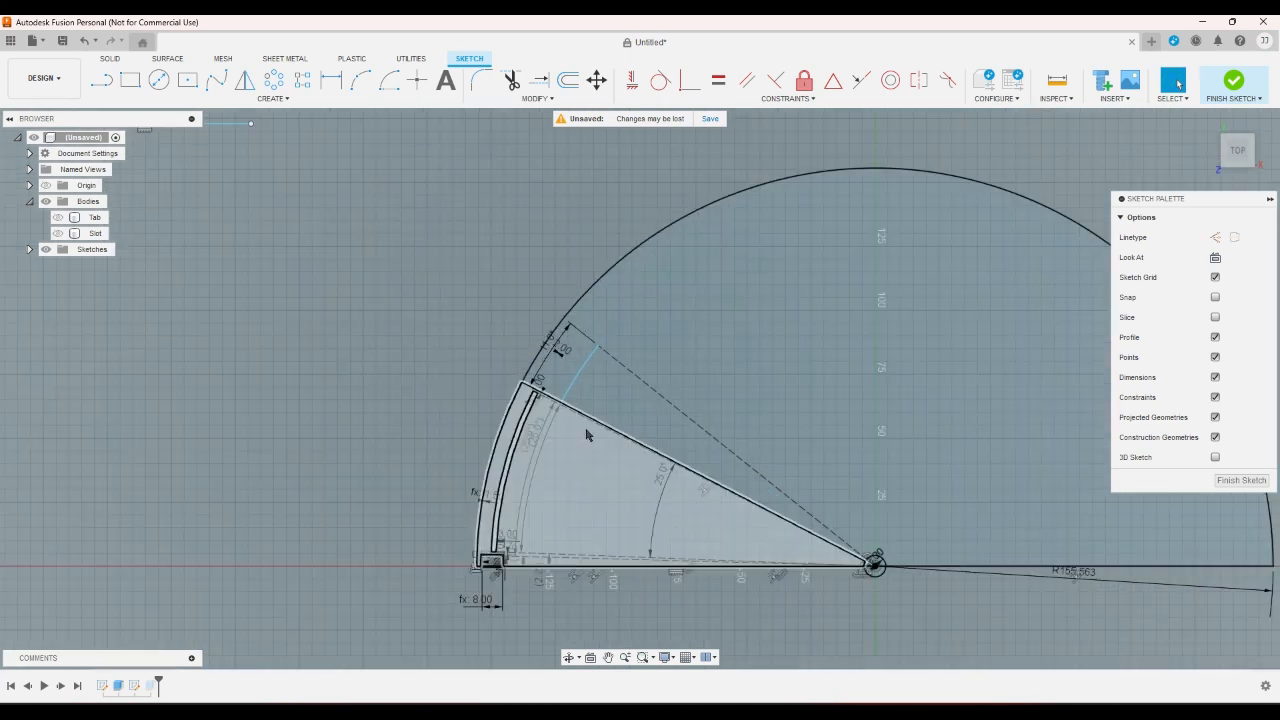
pyautogui.scroll(3, 587, 435)
pyautogui.scroll(-2, 552, 440)
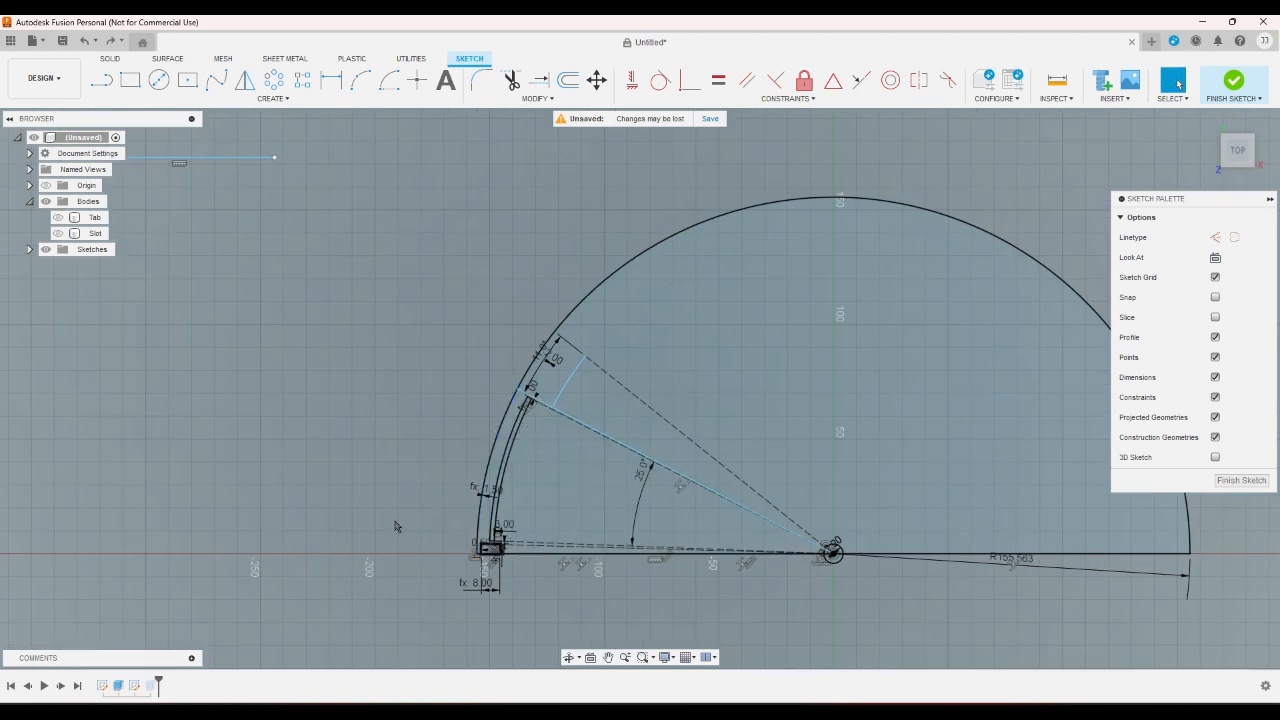
# - Set the angle between the segment's base line and slanted edge to 25.2 degrees
pyautogui.doubleClick(641, 469)
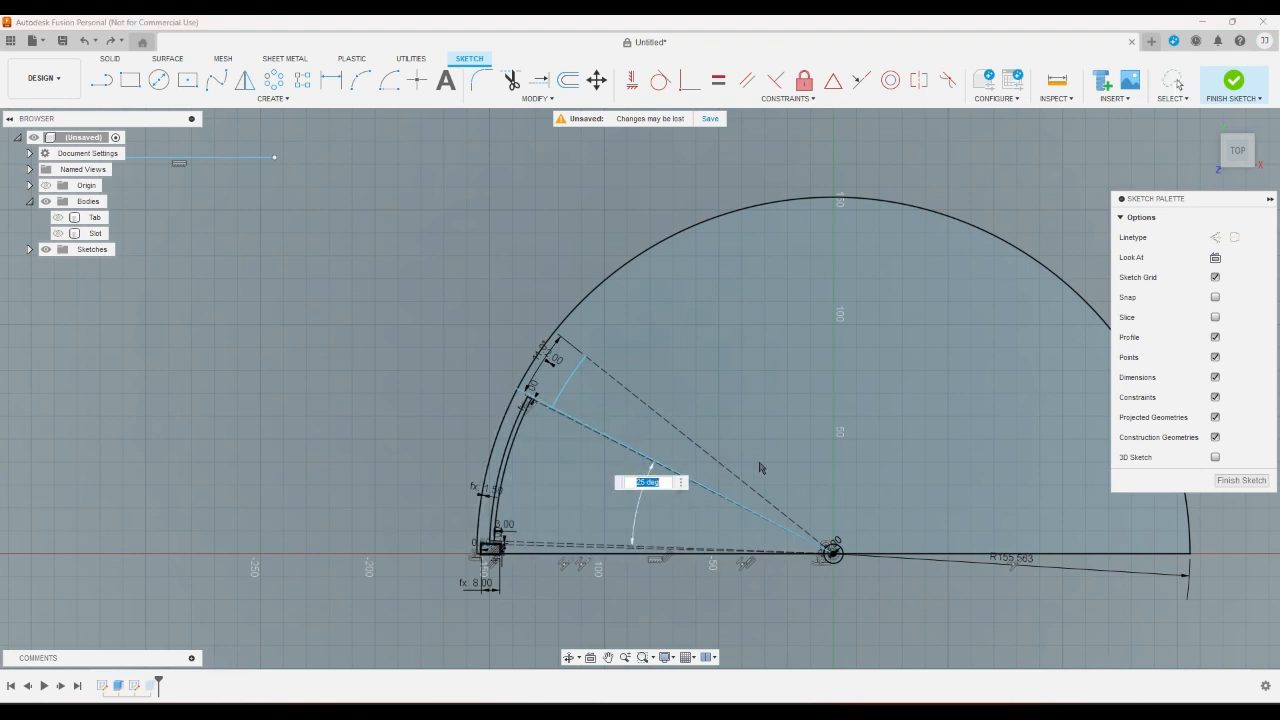
pyautogui.press('Right')
pyautogui.press('Left')
pyautogui.press('Left')
pyautogui.press('Left')
pyautogui.press('Left')
pyautogui.write('.14')
pyautogui.press('BackSpace')
pyautogui.press('BackSpace')
pyautogui.write('2')
pyautogui.press('Return')
# - Examine the 1 mm dimension and its point between the slot's upper end and the segment's slanted edge
pyautogui.scroll(5, 620, 417)
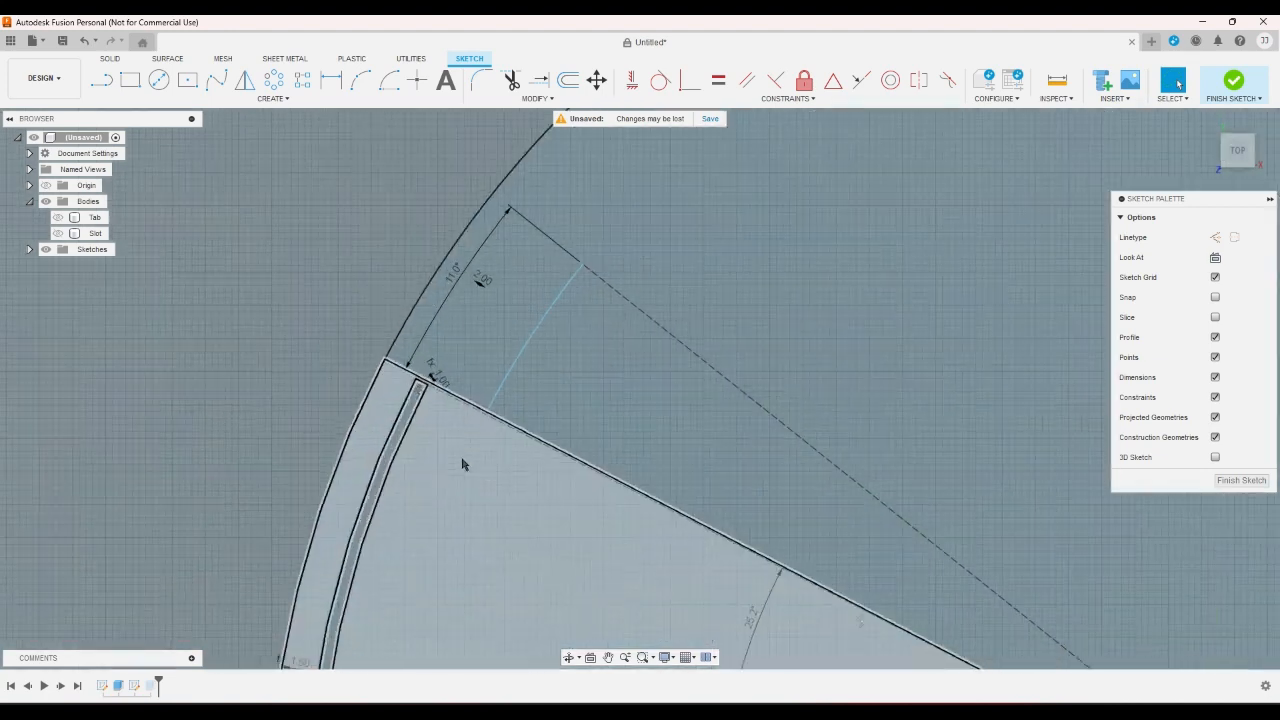
pyautogui.scroll(5, 440, 404)
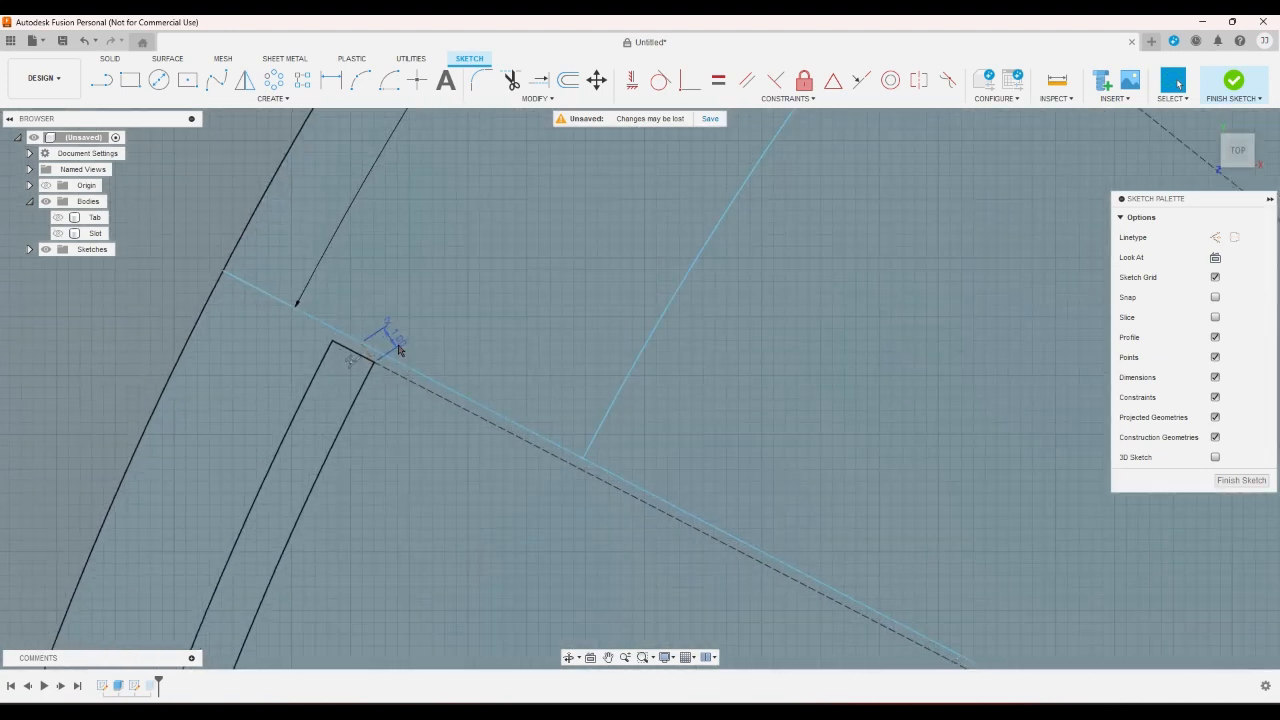
pyautogui.click(326, 341)
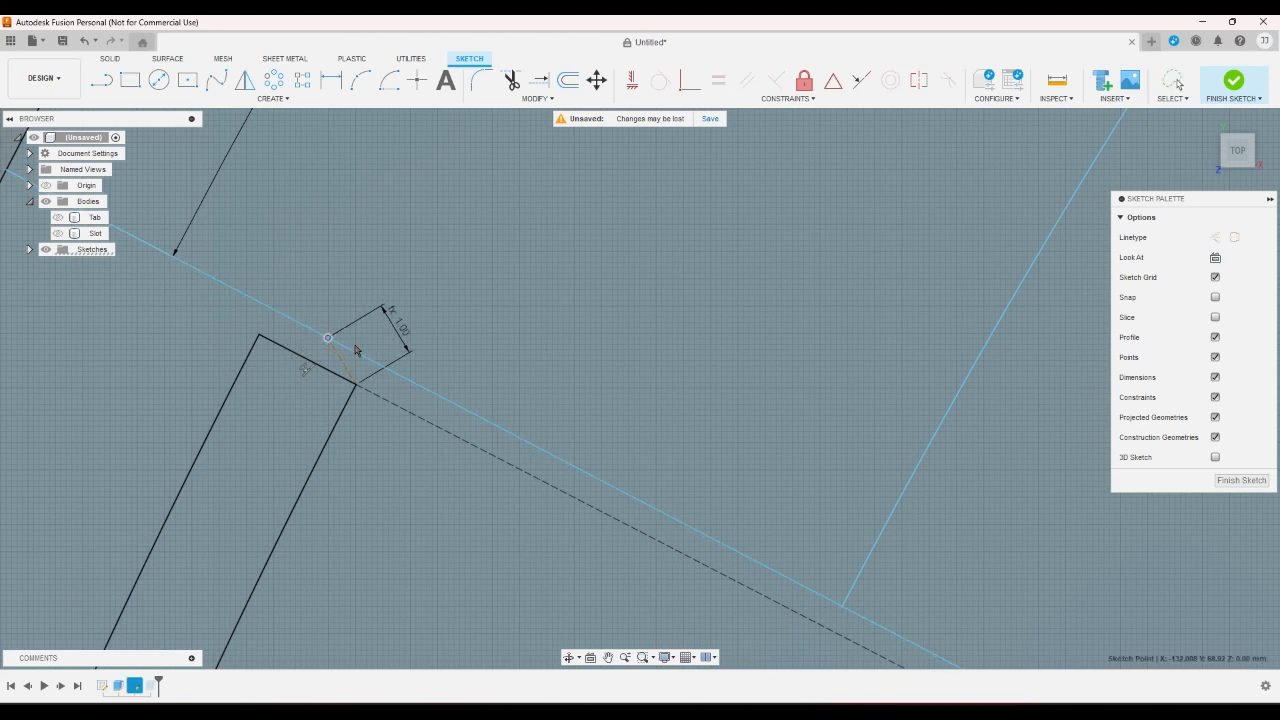
pyautogui.scroll(-6, 402, 326)
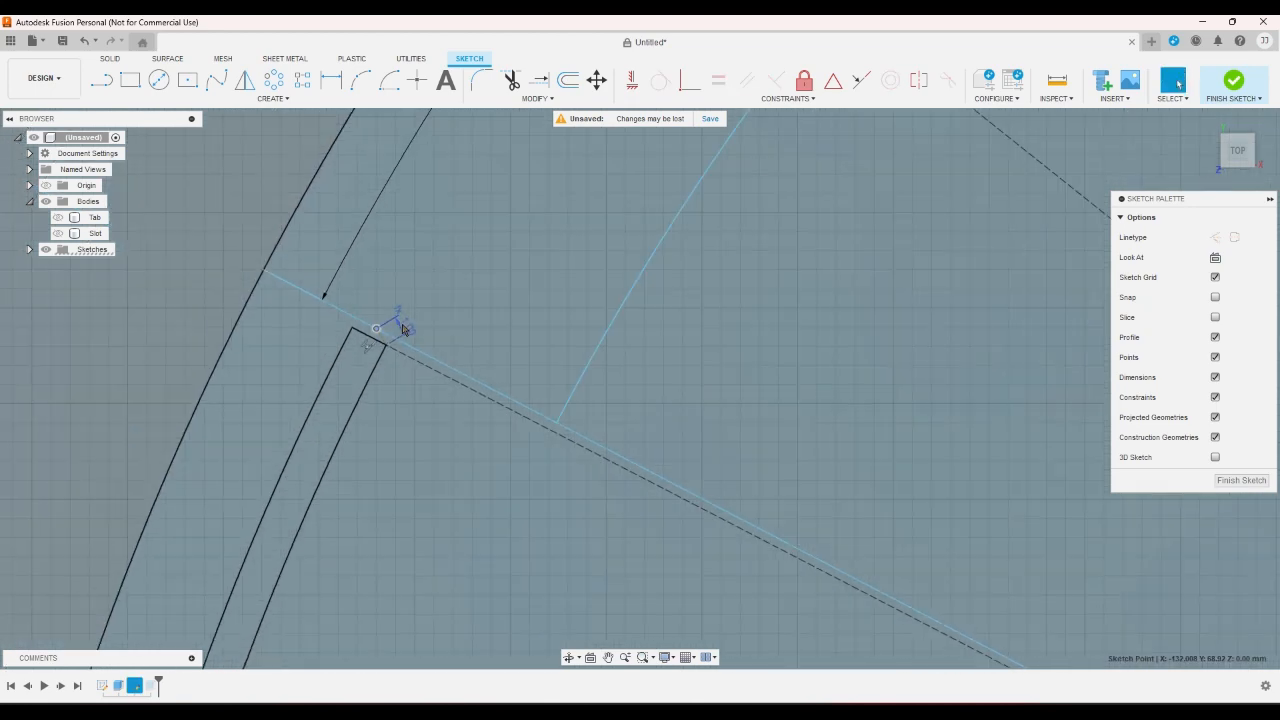
pyautogui.scroll(-2, 278, 325)
pyautogui.click(186, 320)
pyautogui.scroll(-6, 188, 318)
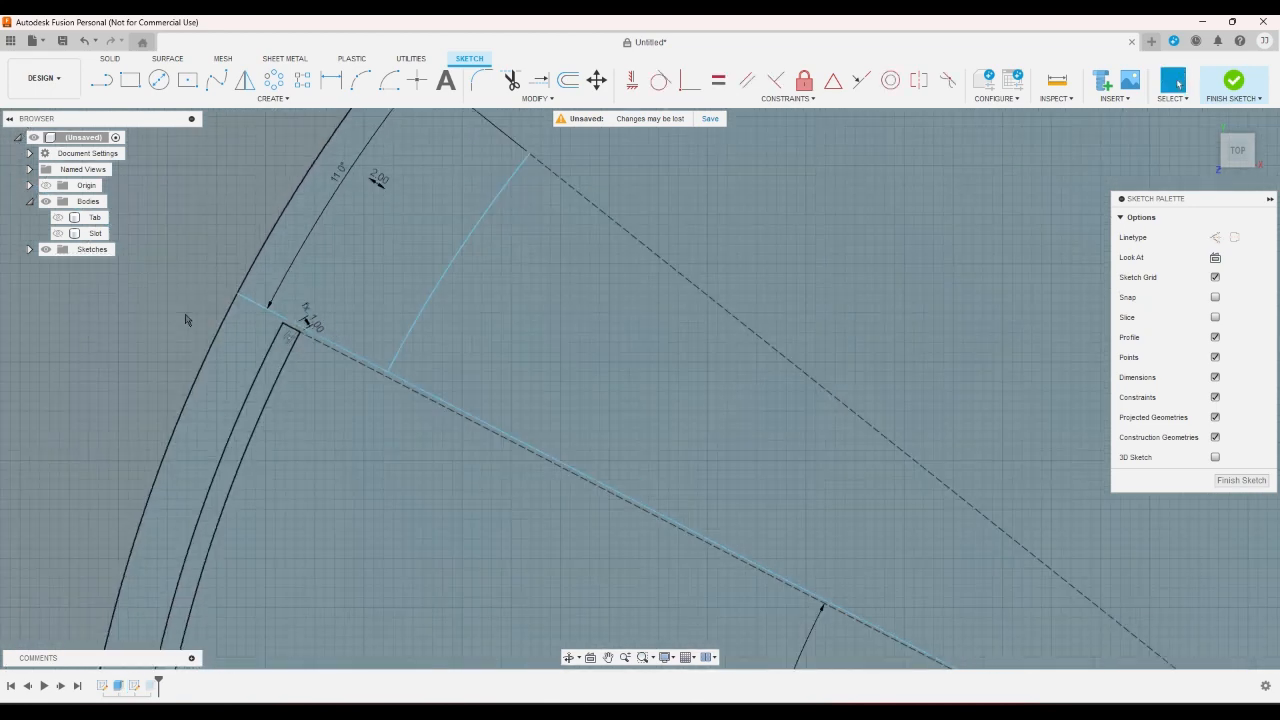
pyautogui.scroll(2, 220, 302)
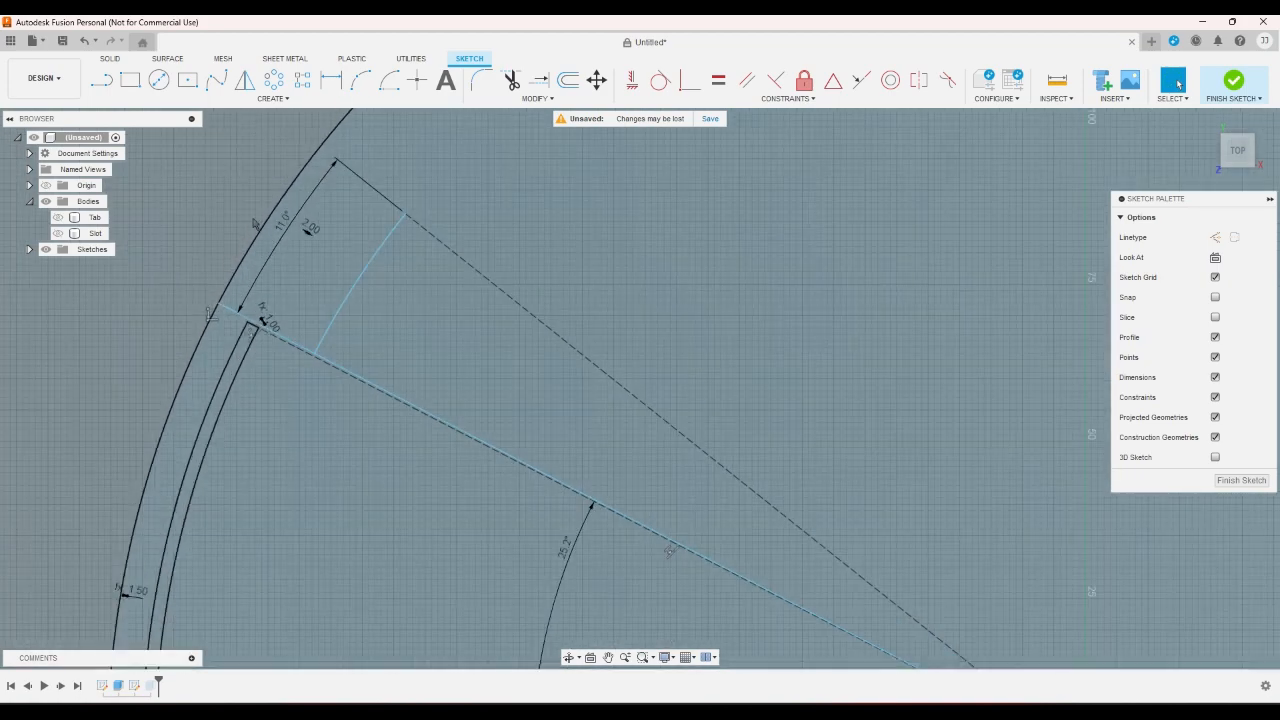
pyautogui.click(352, 87)
pyautogui.click(389, 80)
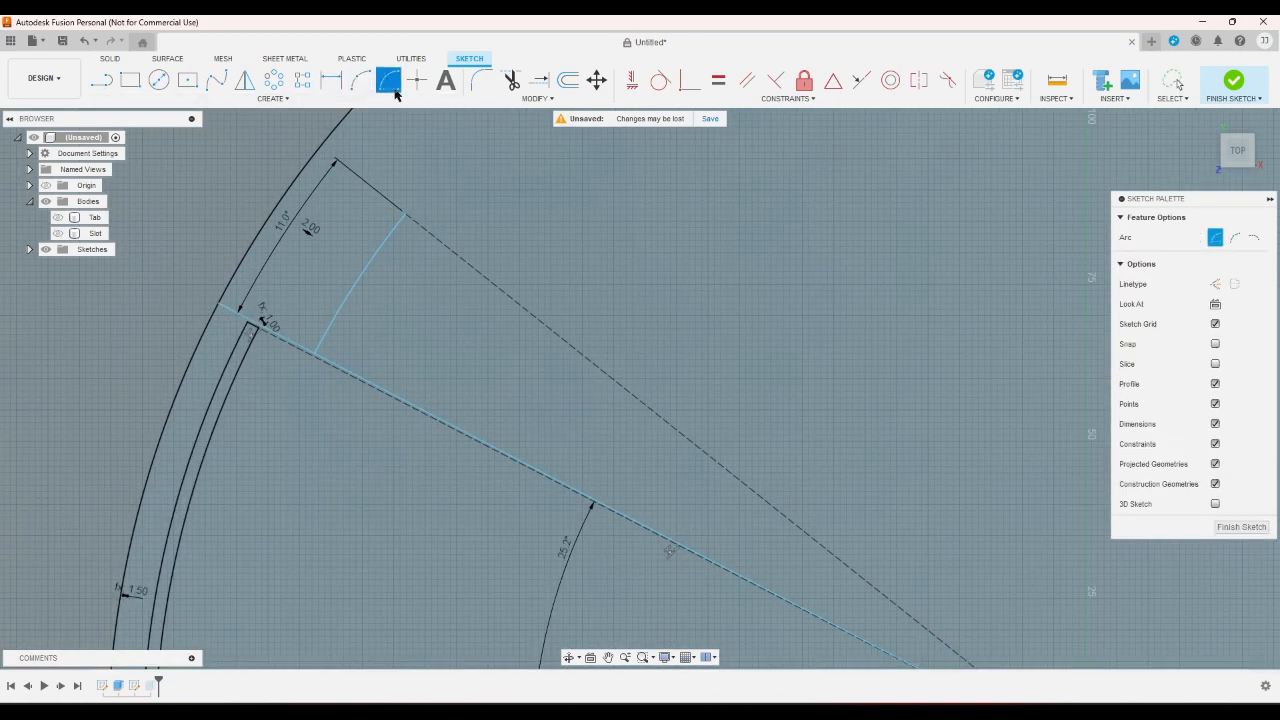
pyautogui.scroll(-2, 991, 651)
pyautogui.scroll(1, 990, 650)
pyautogui.scroll(2, 990, 648)
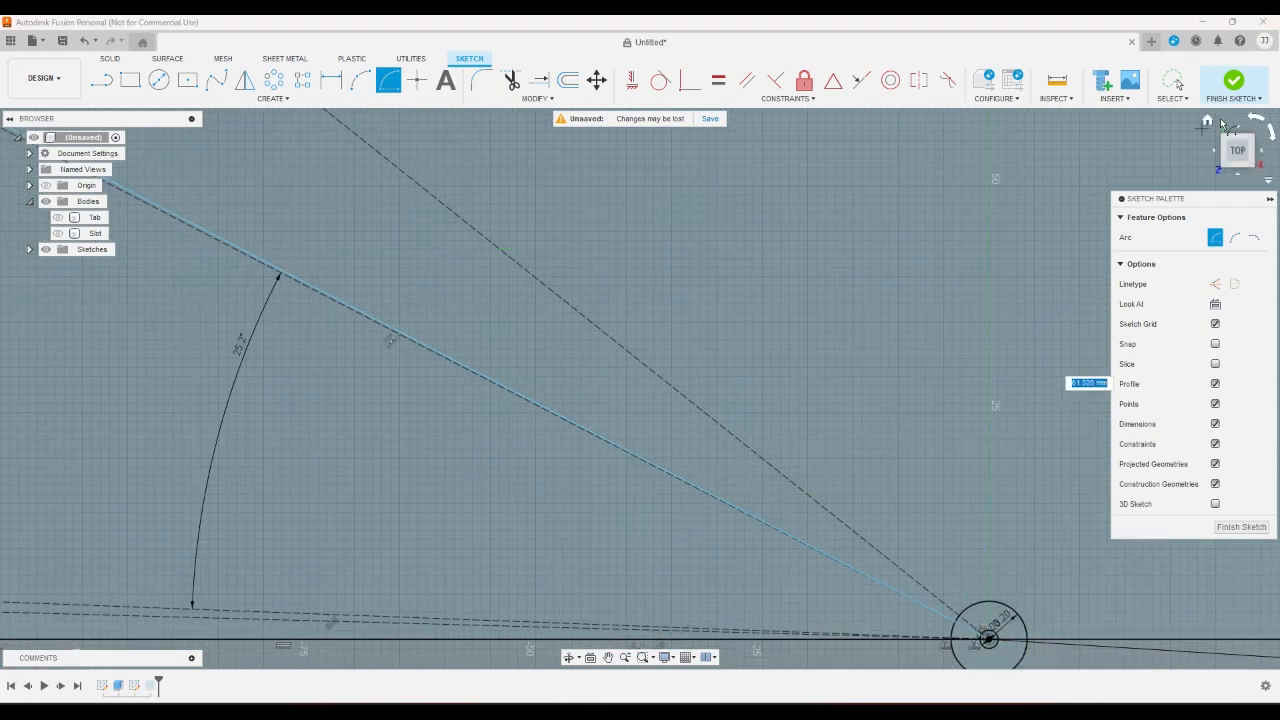
pyautogui.rightClick(884, 368)
pyautogui.click(832, 371)
pyautogui.scroll(-4, 890, 387)
pyautogui.scroll(2, 690, 252)
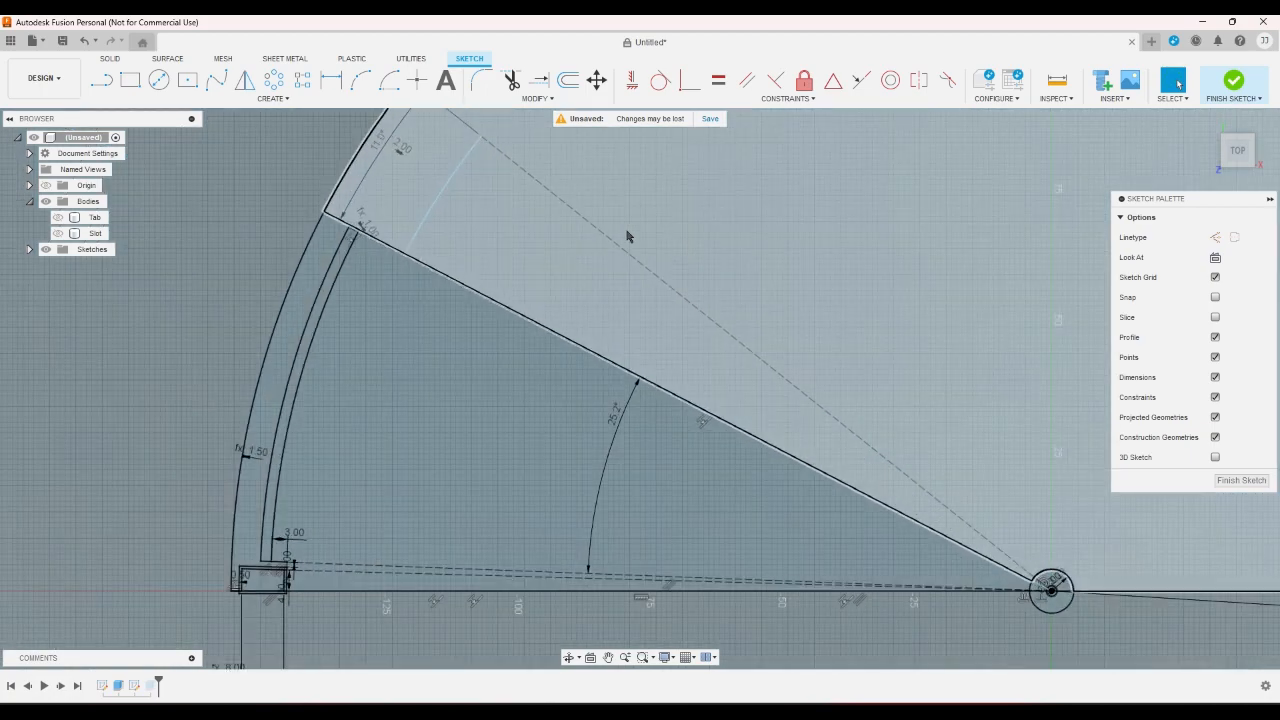
# - Sketch a short center-point arc about the fan's pivot, running from the dashed line beside the slot's end past the slanted edge
pyautogui.click(391, 82)
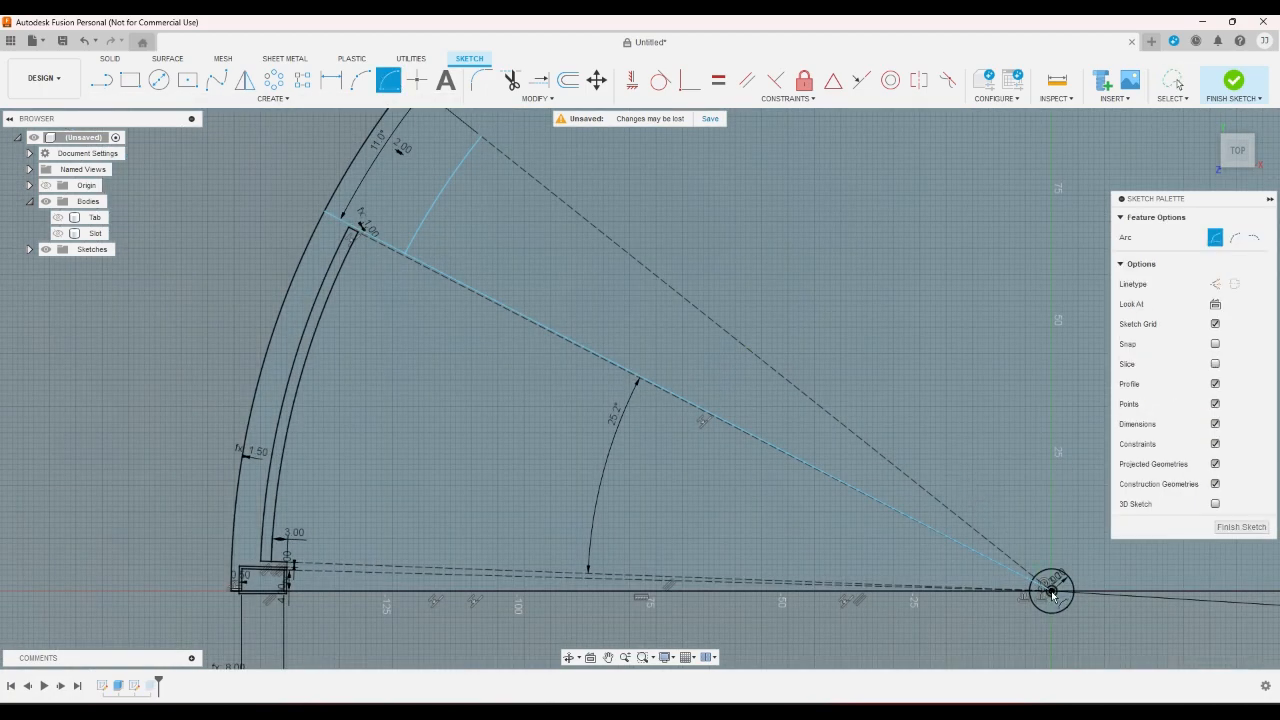
pyautogui.click(378, 236)
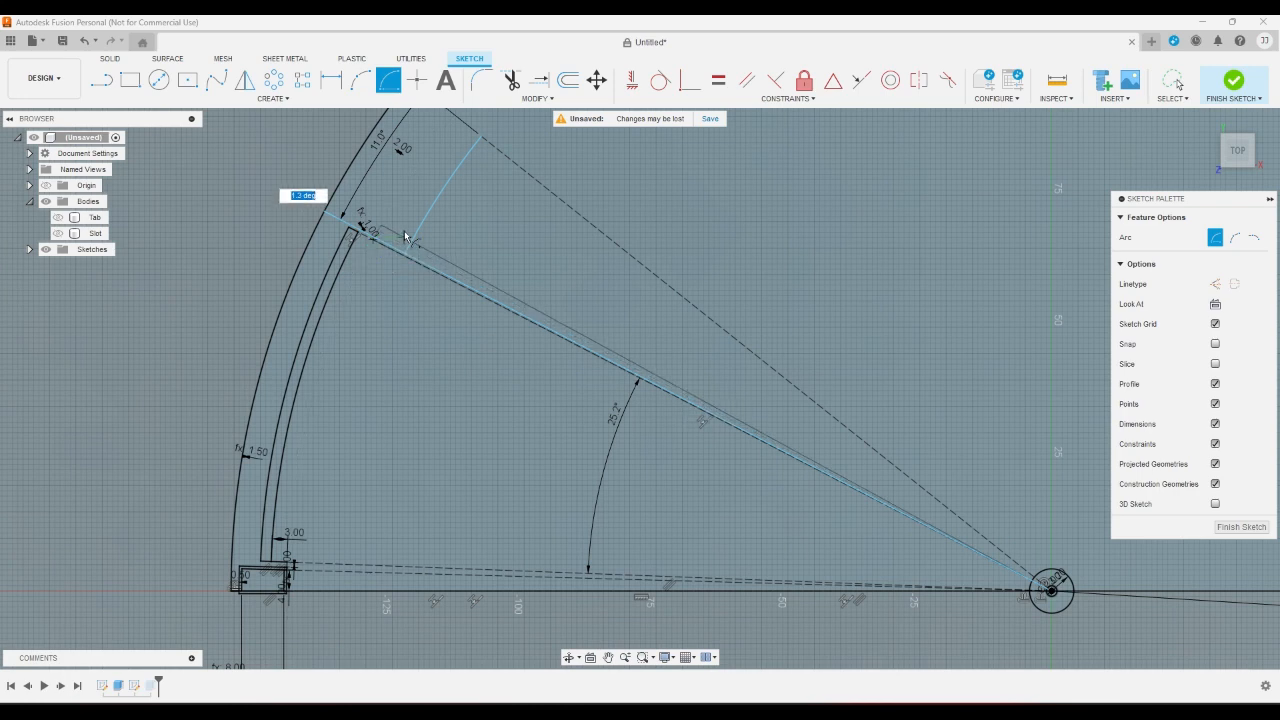
pyautogui.rightClick(402, 231)
pyautogui.click(445, 233)
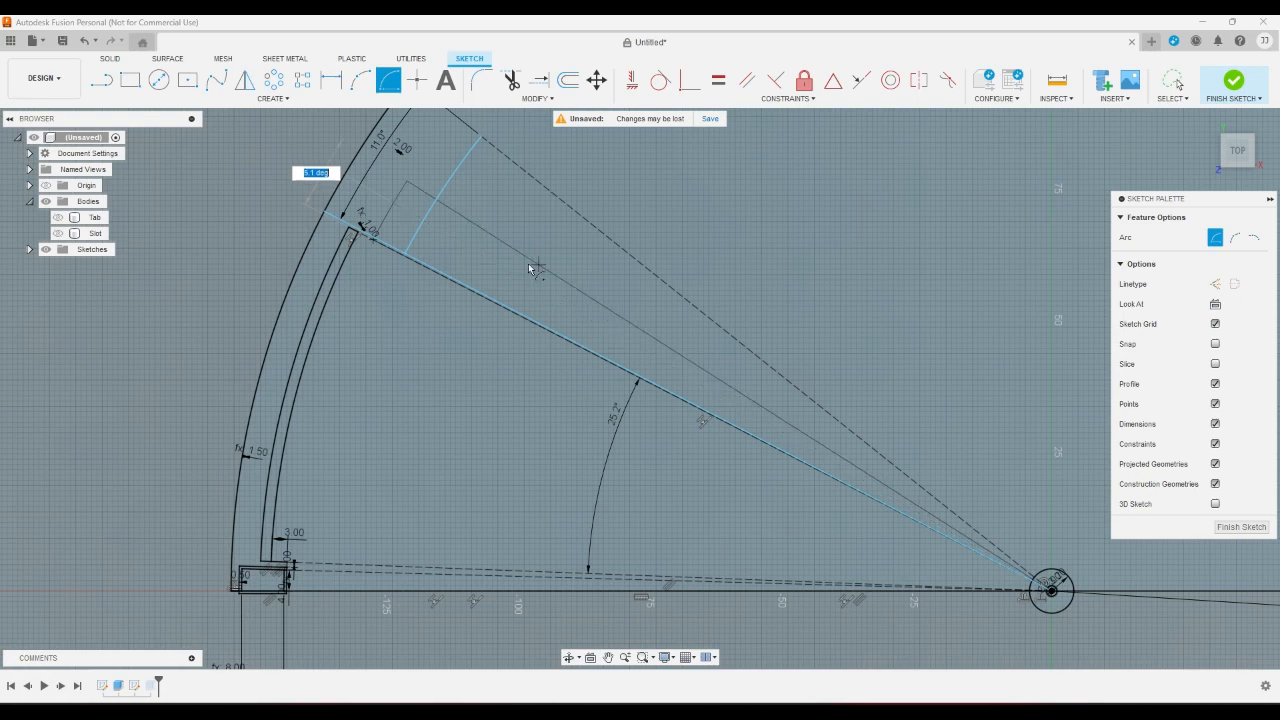
pyautogui.click(393, 226)
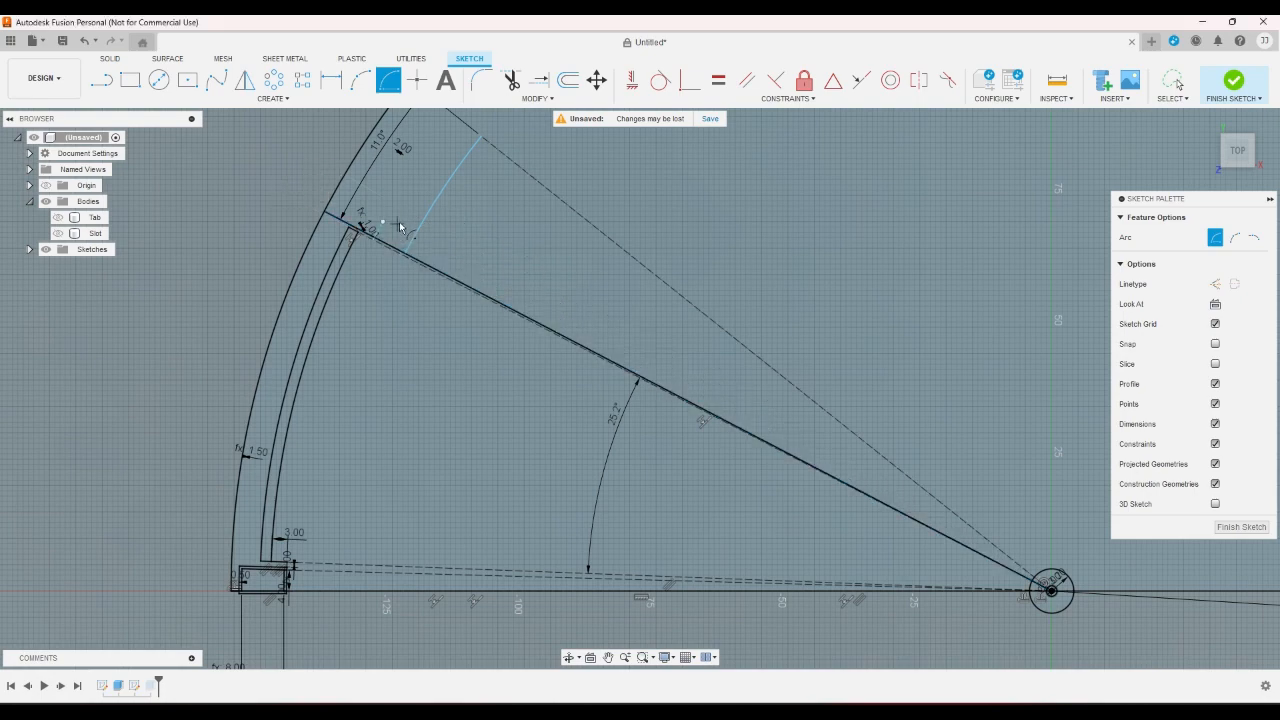
pyautogui.rightClick(474, 230)
pyautogui.click(528, 229)
# - Shorten the new arc by moving its free end back to the slanted edge
pyautogui.scroll(6, 378, 200)
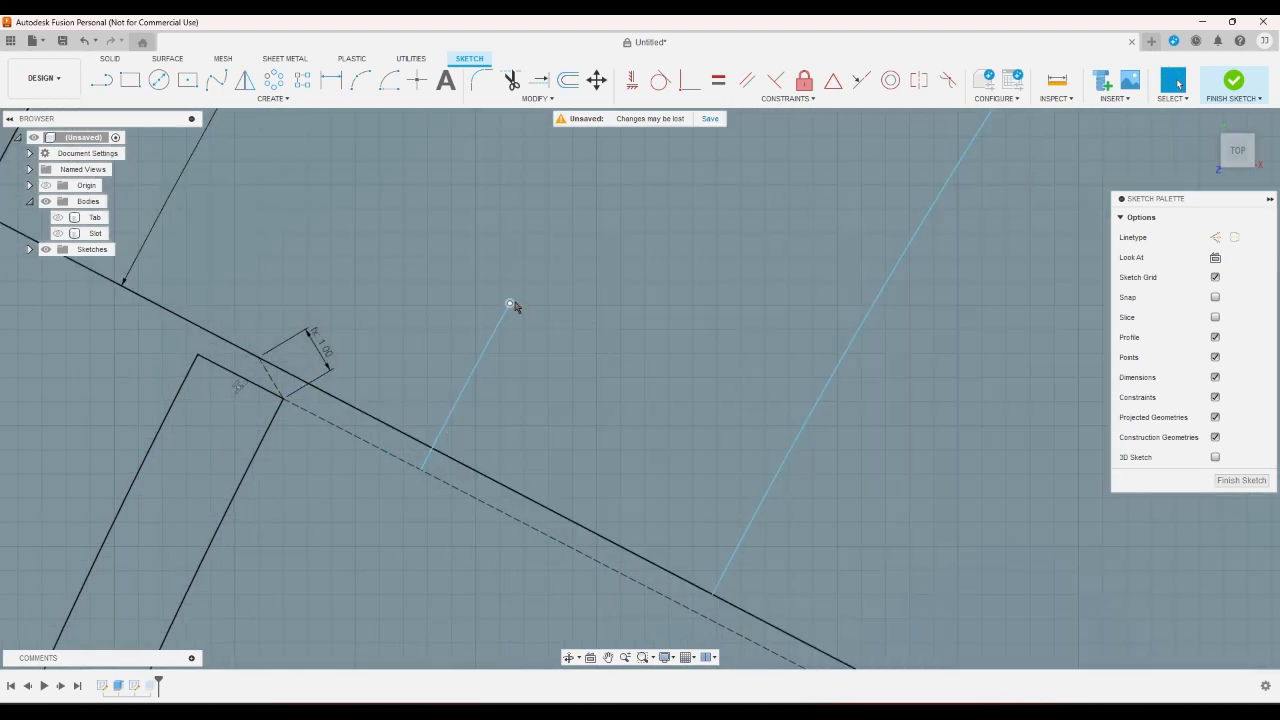
pyautogui.moveTo(508, 306)
pyautogui.mouseDown()
pyautogui.moveTo(434, 400)
pyautogui.moveTo(427, 457)
pyautogui.mouseUp()
pyautogui.scroll(2, 277, 390)
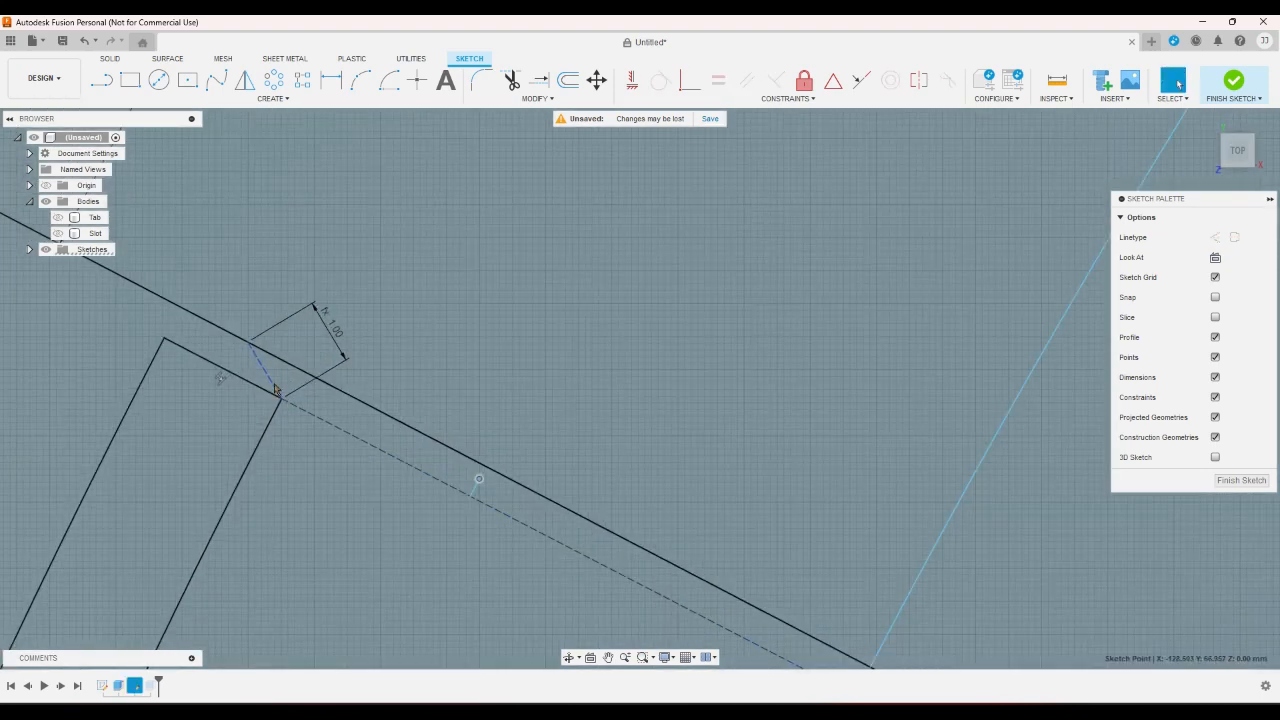
pyautogui.scroll(-3, 451, 337)
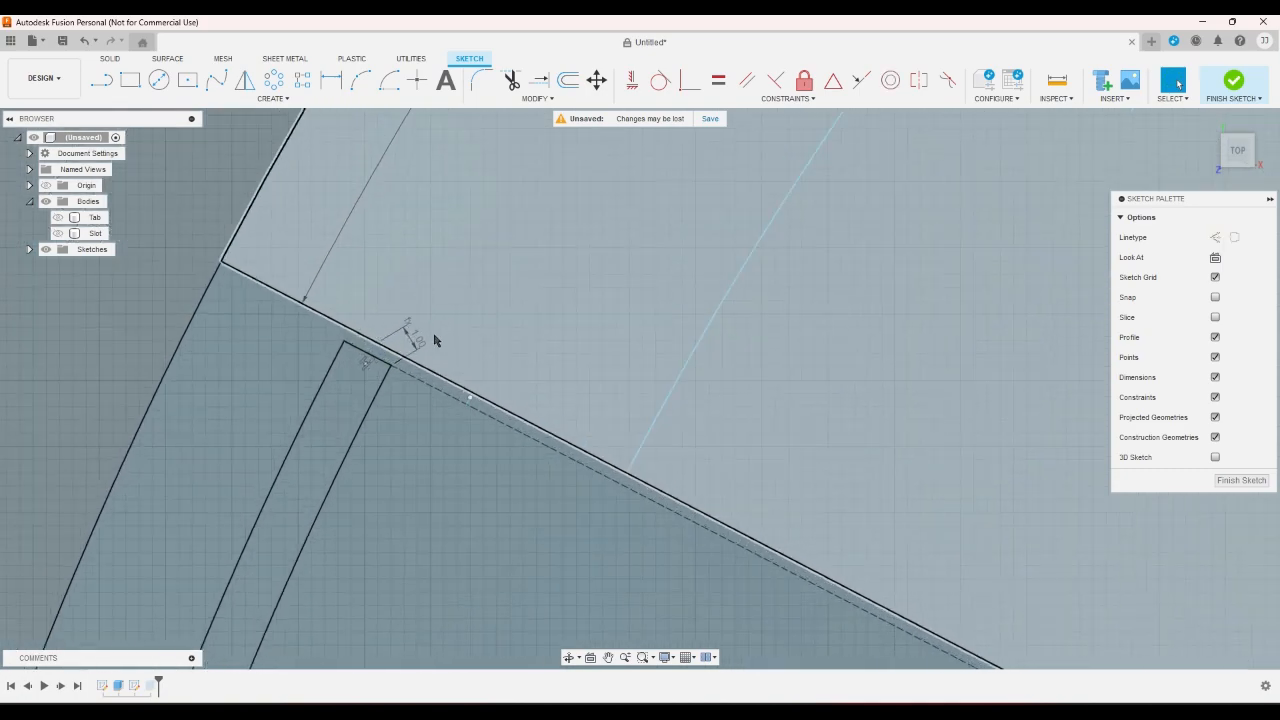
# - Slide the 1 mm dimension's point along the slanted edge, and move the short arc beside the slot's end corner
pyautogui.scroll(3, 435, 342)
pyautogui.moveTo(343, 335); pyautogui.dragTo(406, 334)
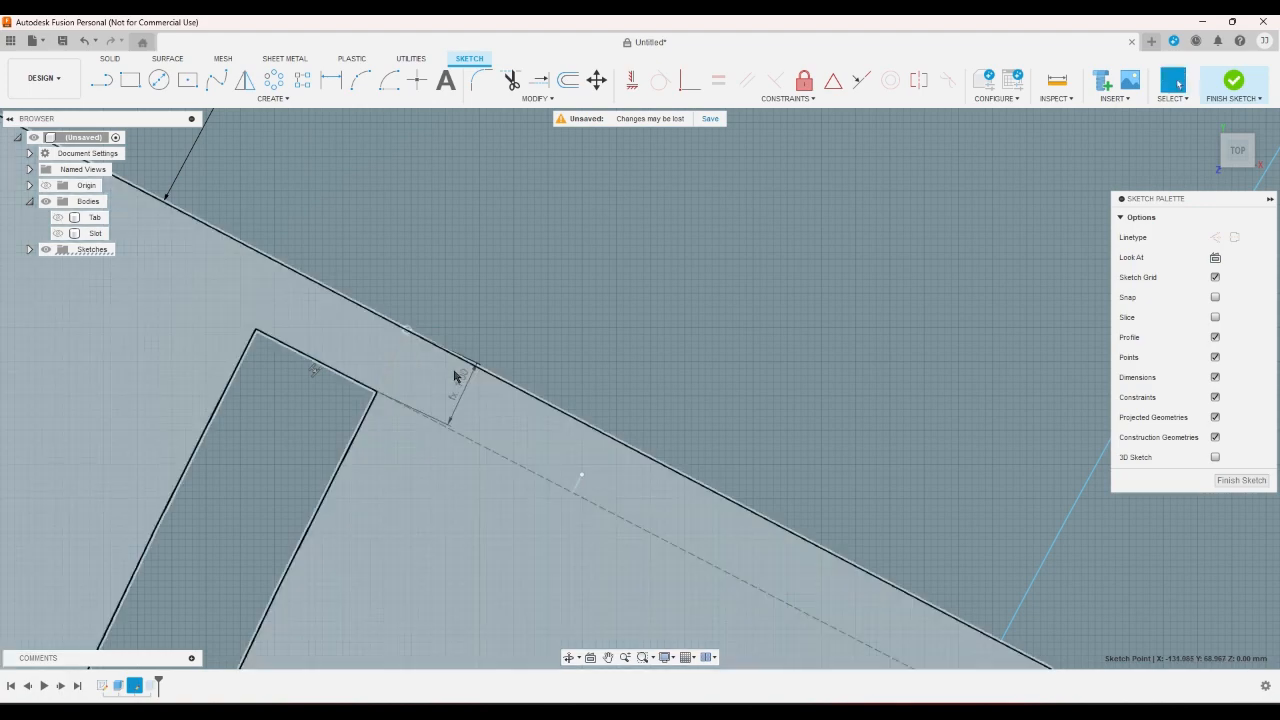
pyautogui.scroll(-2, 454, 374)
pyautogui.moveTo(544, 444); pyautogui.dragTo(396, 347)
pyautogui.scroll(-2, 431, 328)
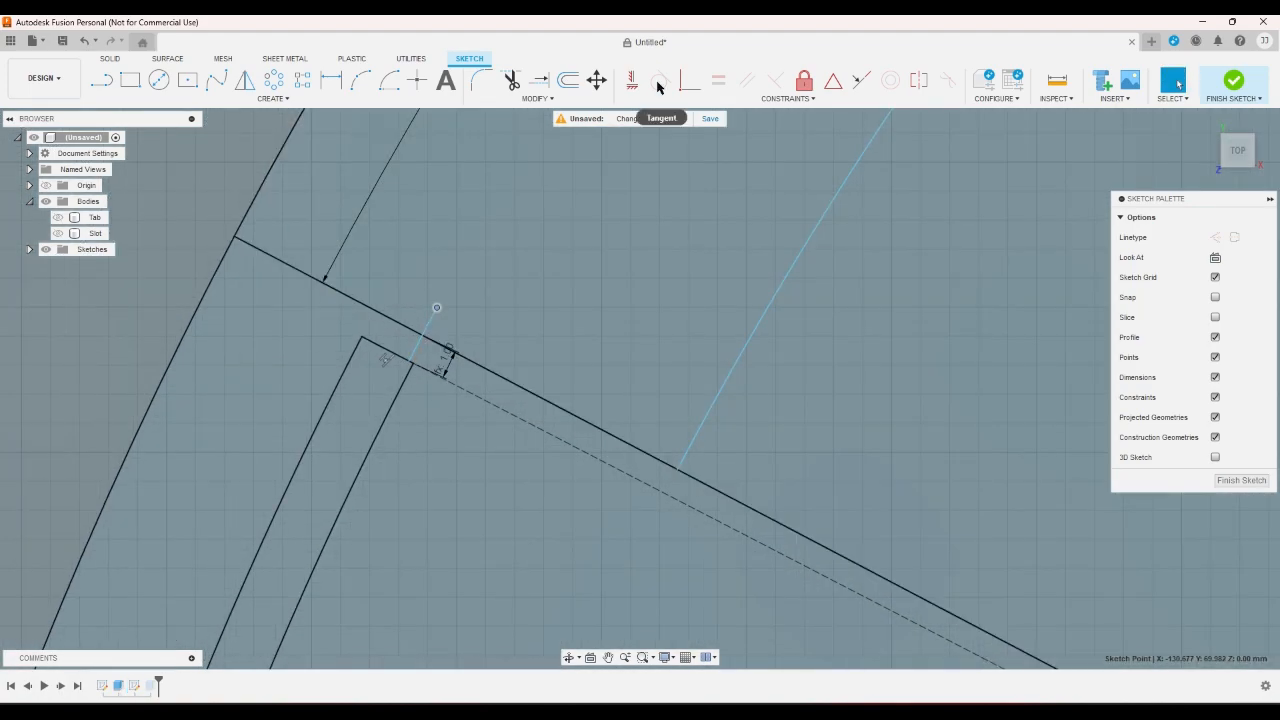
# - Try to make the short arc's free end coincident with the slanted edge
pyautogui.click(688, 81)
pyautogui.scroll(2, 488, 195)
pyautogui.scroll(2, 443, 306)
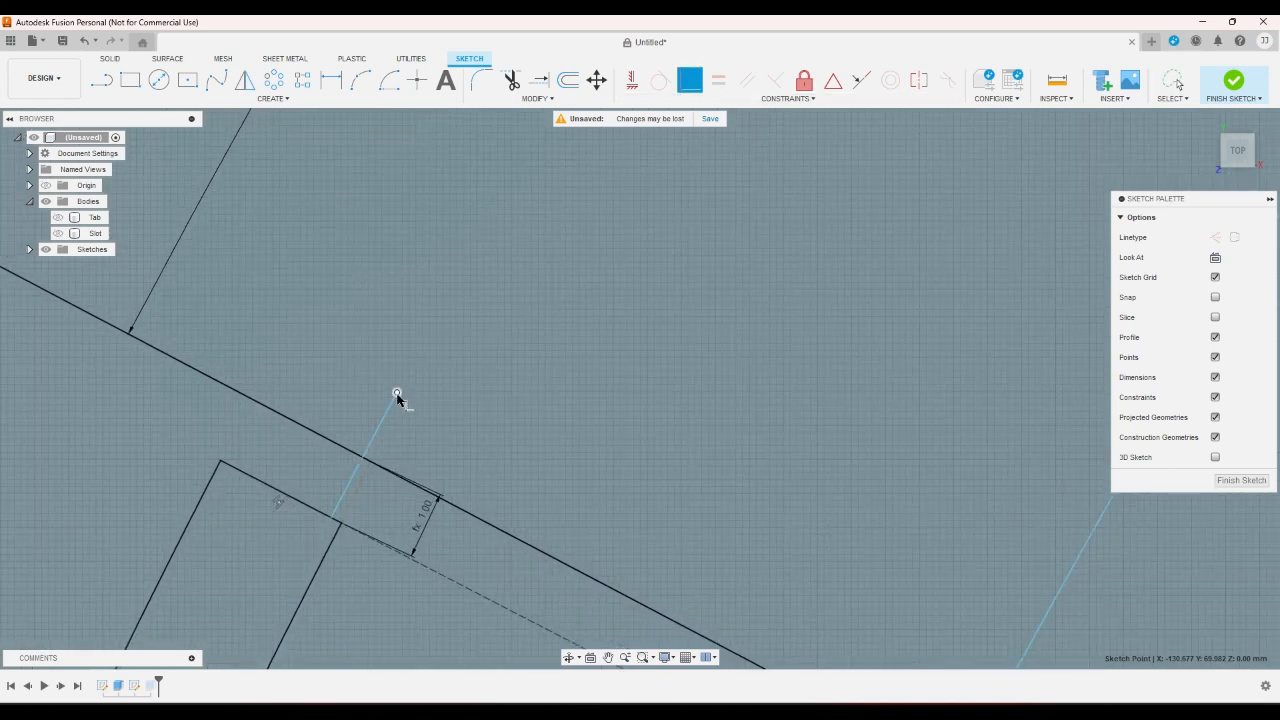
pyautogui.click(374, 466)
pyautogui.click(374, 466)
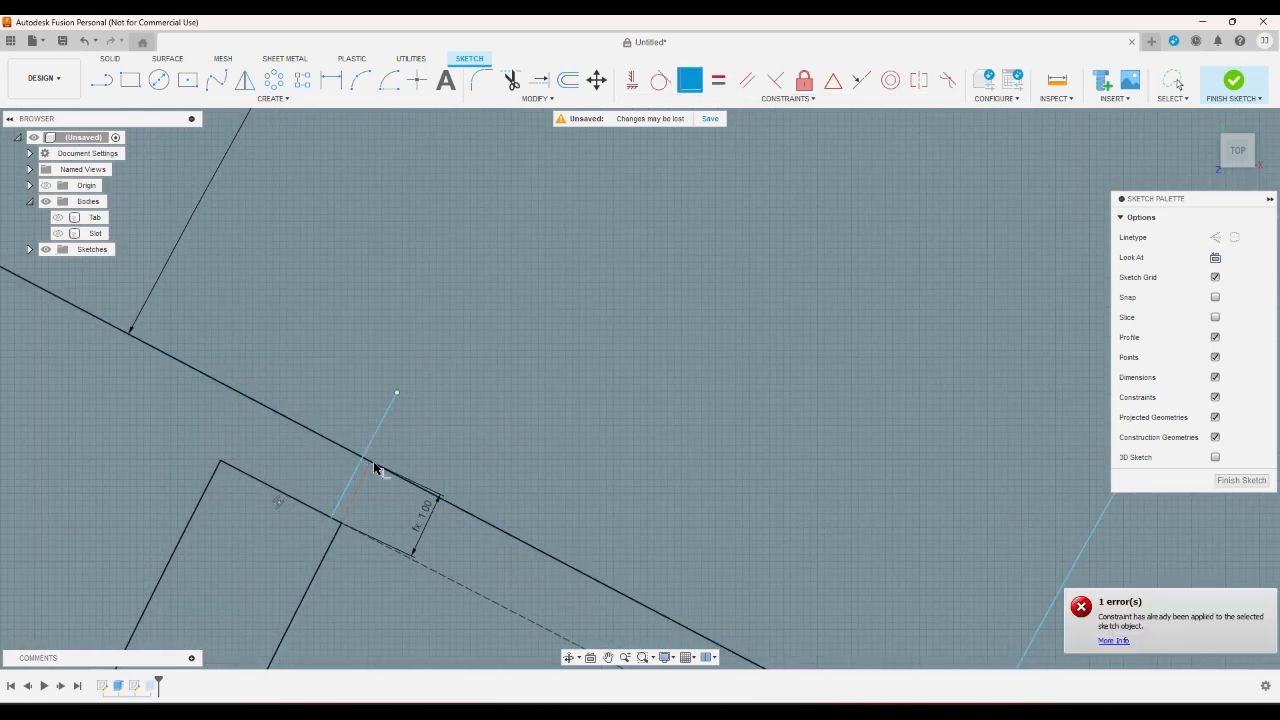
pyautogui.rightClick(421, 443)
pyautogui.click(372, 441)
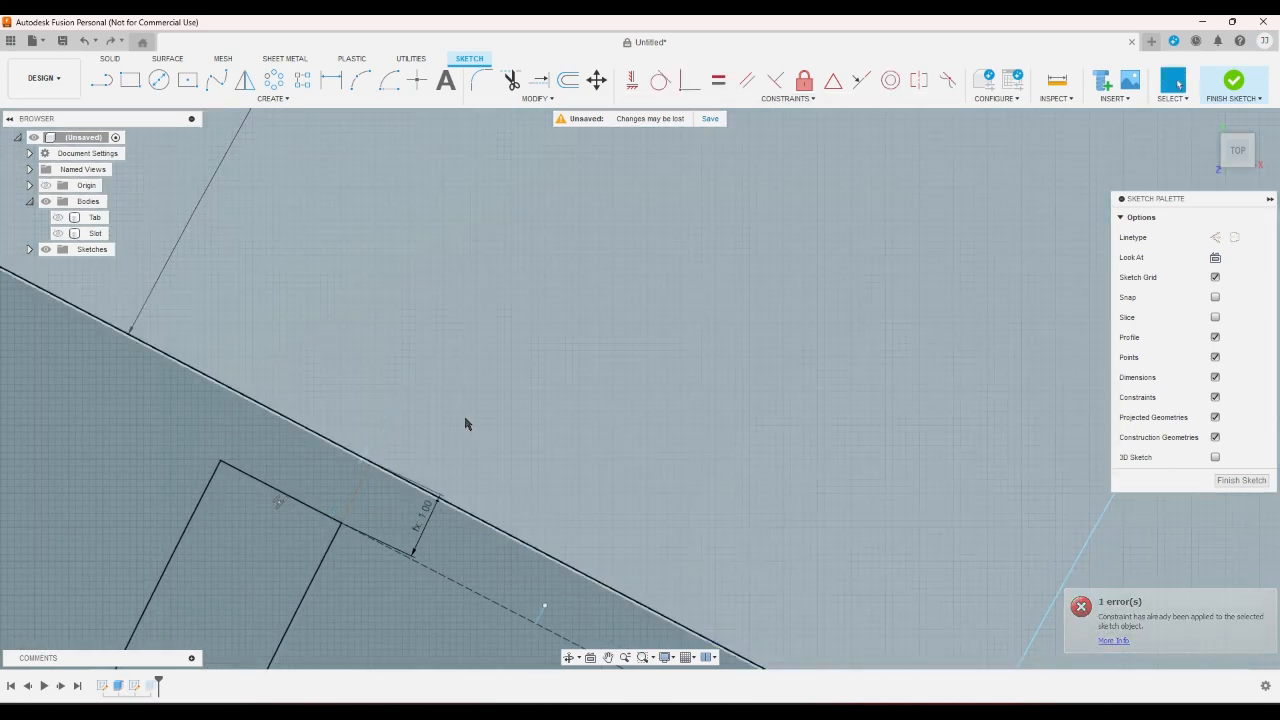
# - Make the short arc's ends coincident with the 1 mm dimension's point on the slanted edge and with the slot's end corner
pyautogui.click(685, 85)
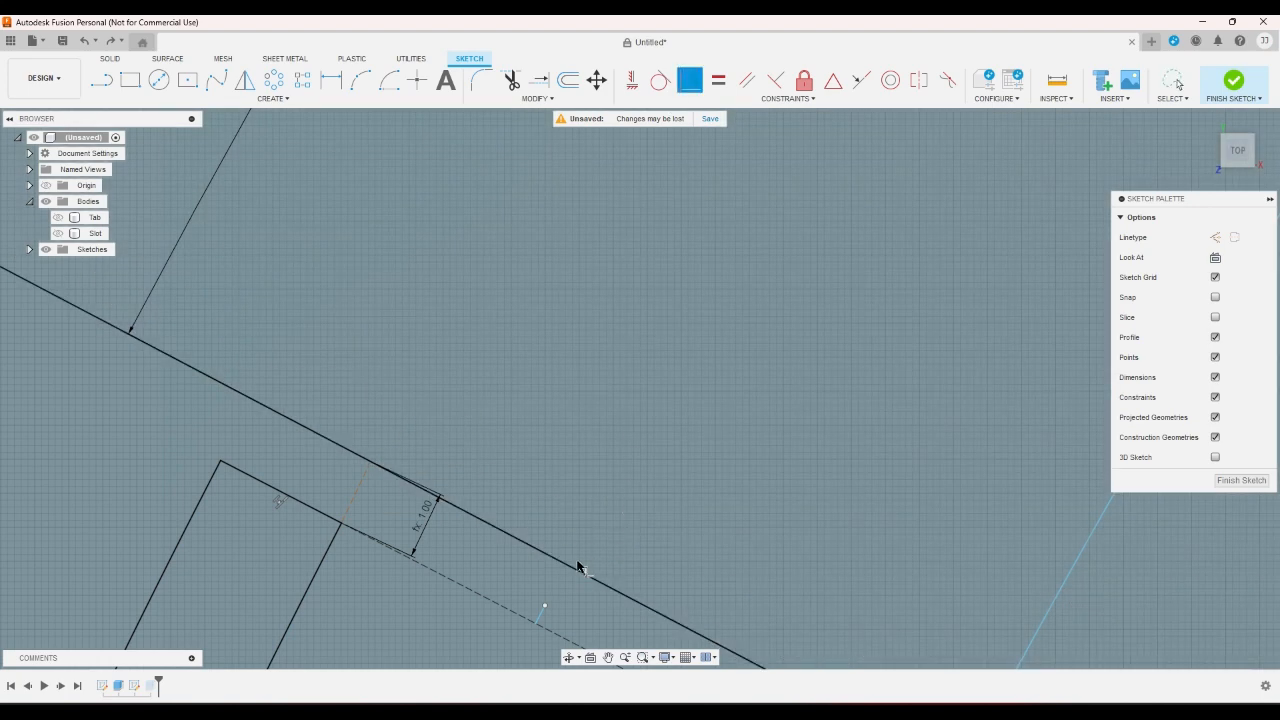
pyautogui.click(378, 468)
pyautogui.click(367, 465)
pyautogui.scroll(5, 374, 456)
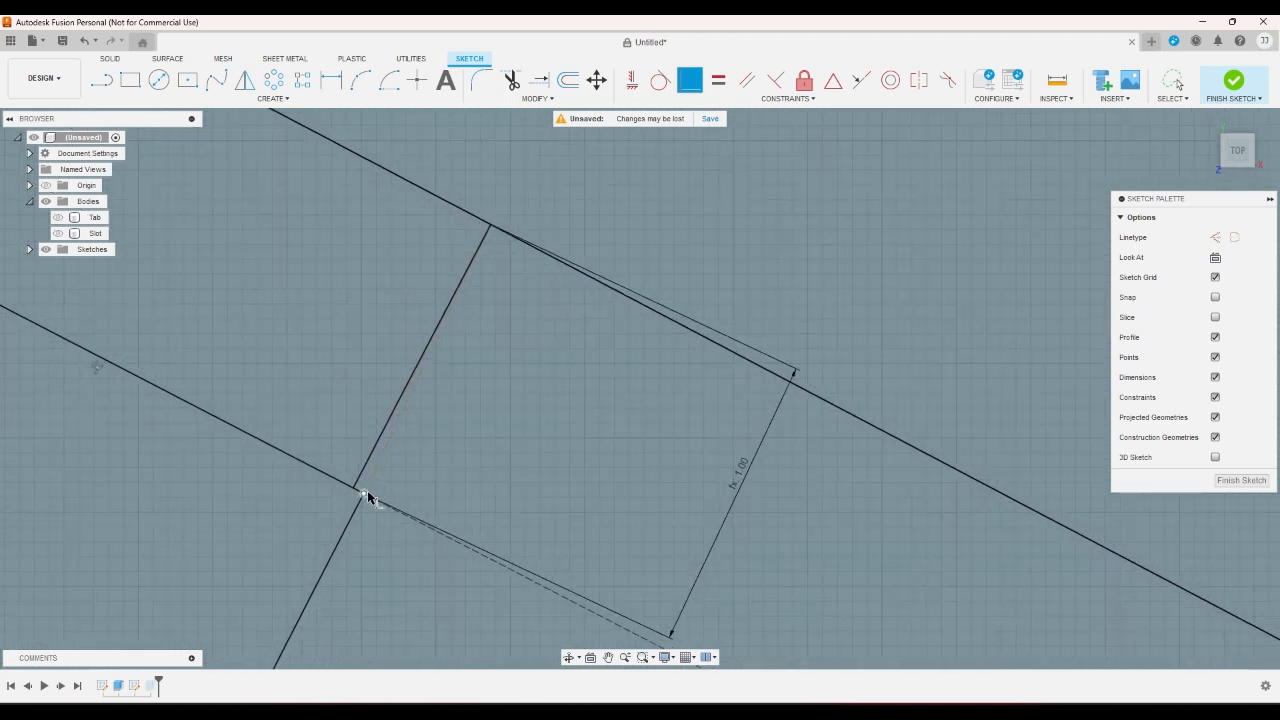
pyautogui.click(365, 492)
pyautogui.click(354, 487)
pyautogui.scroll(5, 444, 484)
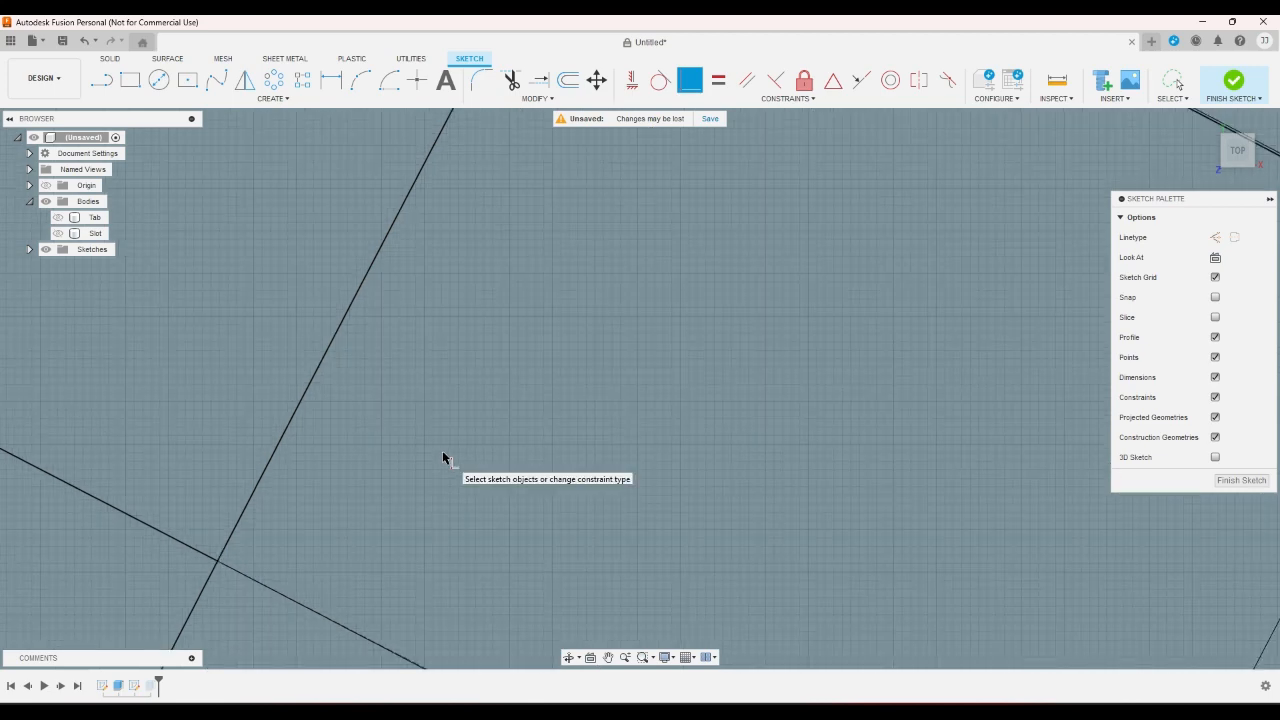
pyautogui.click(443, 452)
pyautogui.press('Escape')
# - Measure the angle between the fan segment's slanted edge and its horizontal base line without keeping a dimension
pyautogui.scroll(-6, 480, 448)
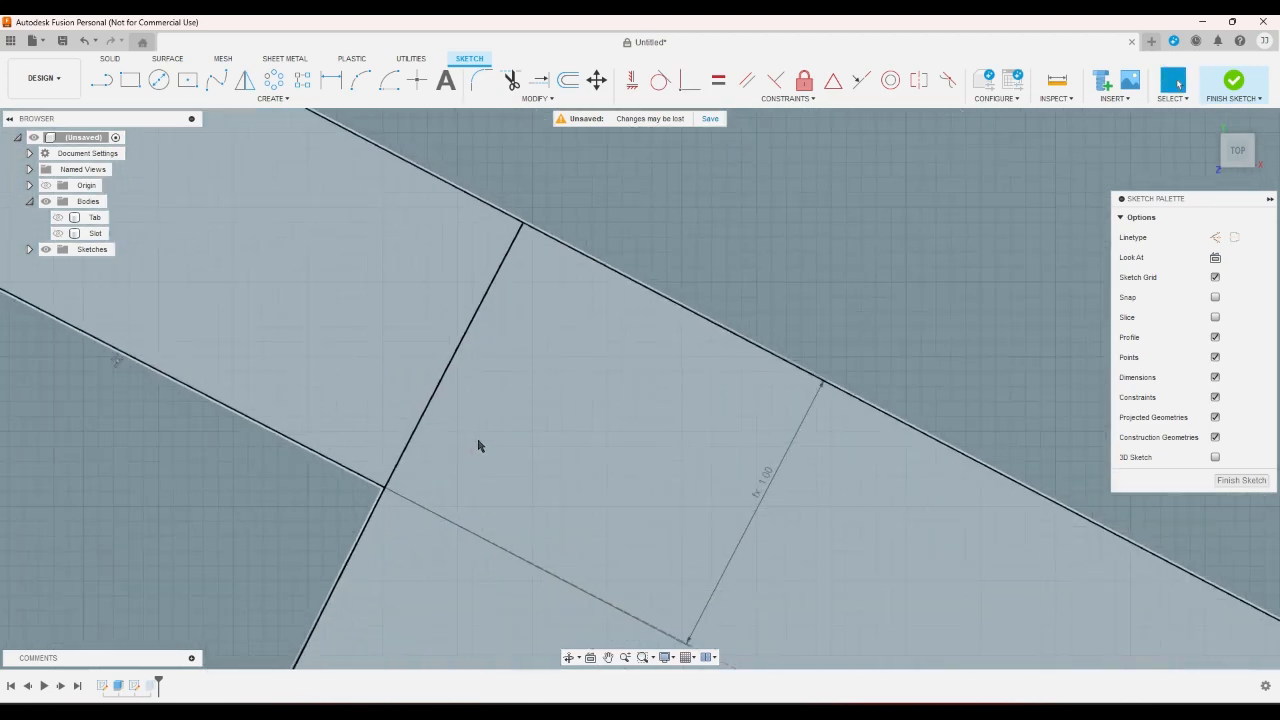
pyautogui.scroll(-8, 476, 408)
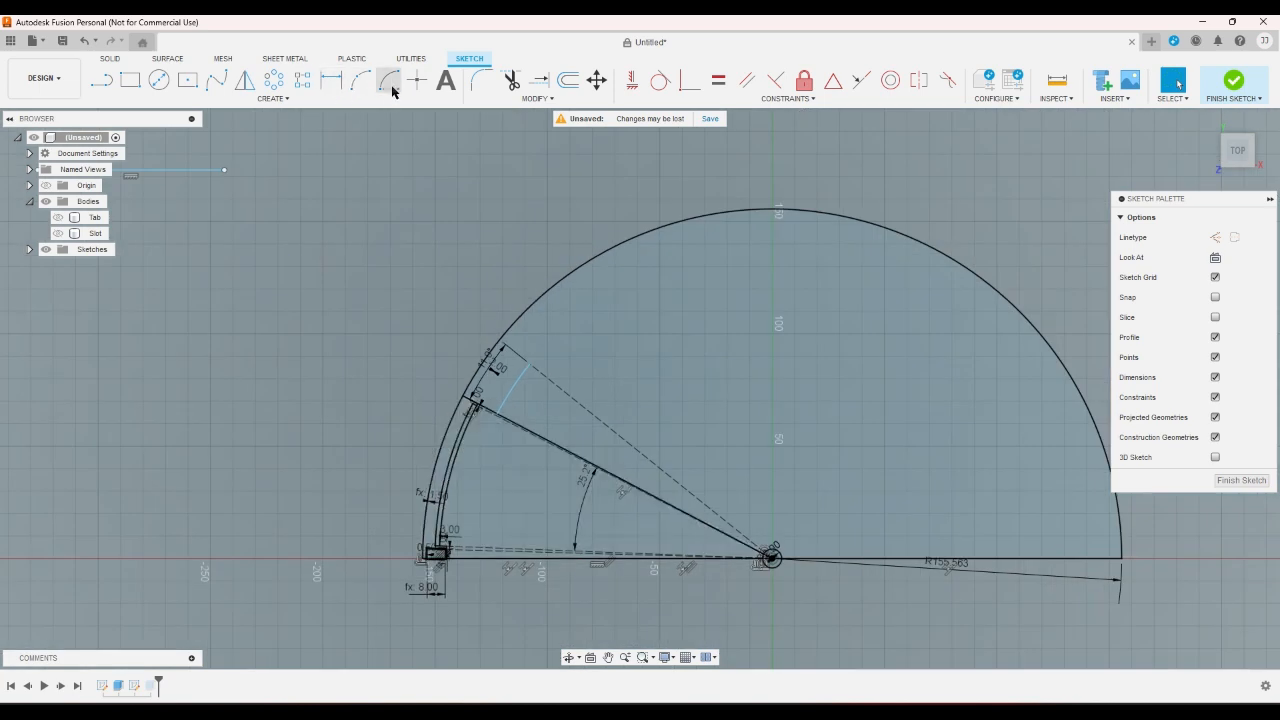
pyautogui.click(331, 80)
pyautogui.scroll(2, 533, 437)
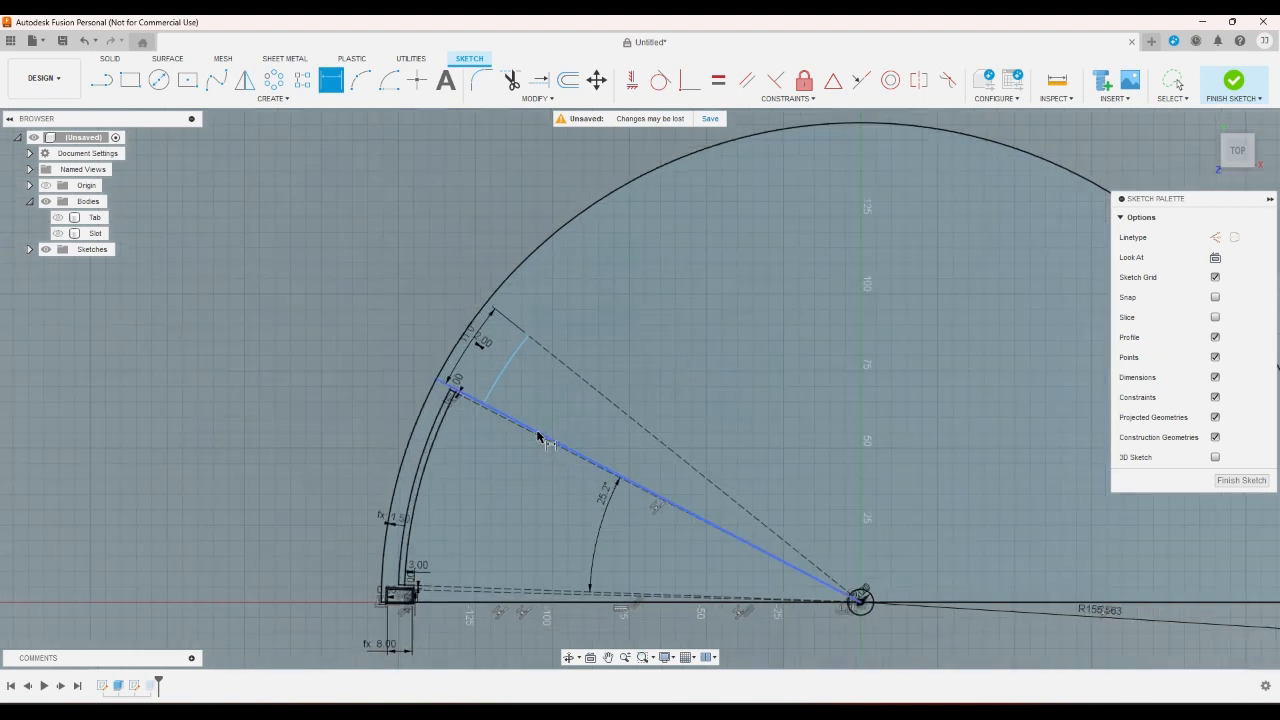
pyautogui.click(540, 434)
pyautogui.click(503, 603)
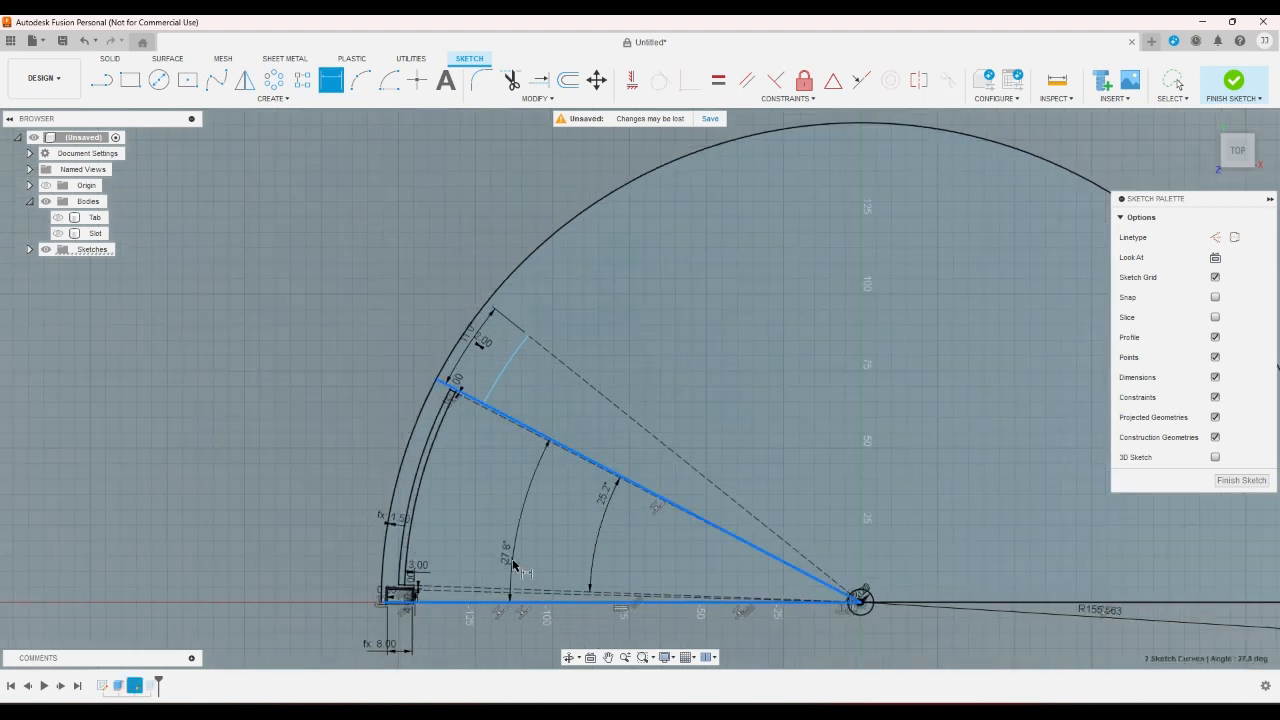
pyautogui.rightClick(513, 563)
pyautogui.click(458, 557)
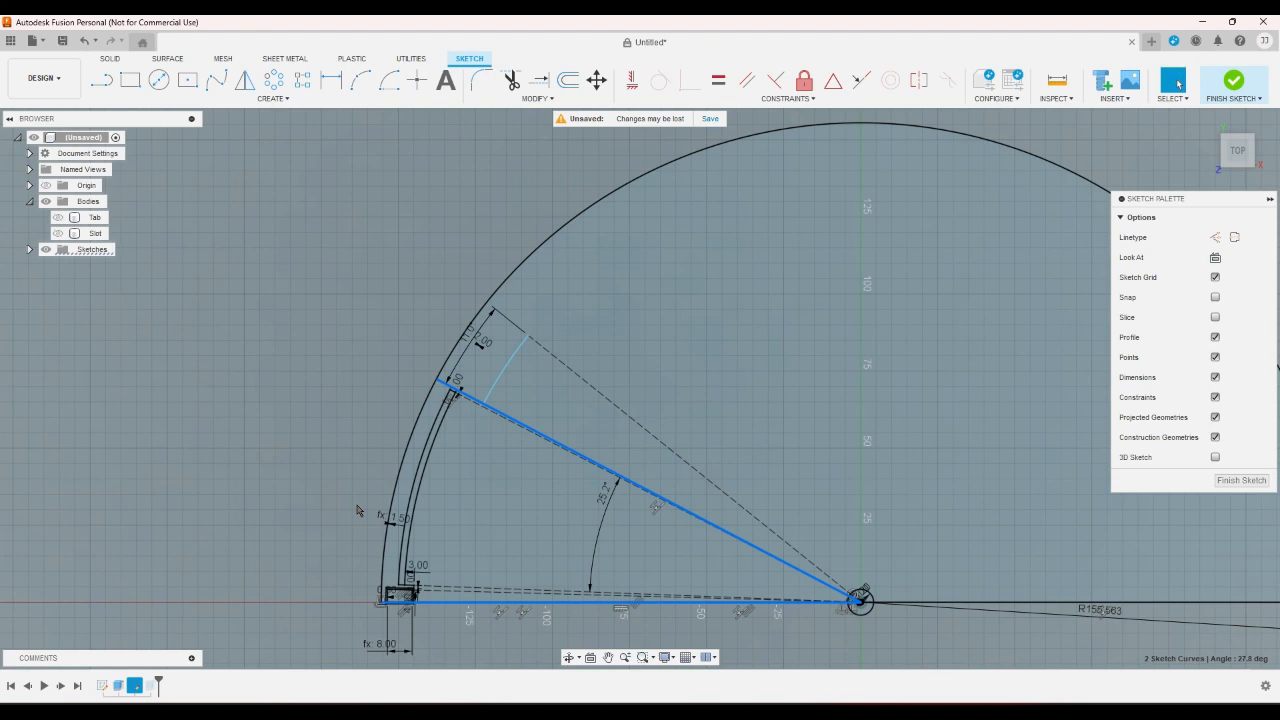
# - Switch to the Windows Calculator app
pyautogui.press('super')
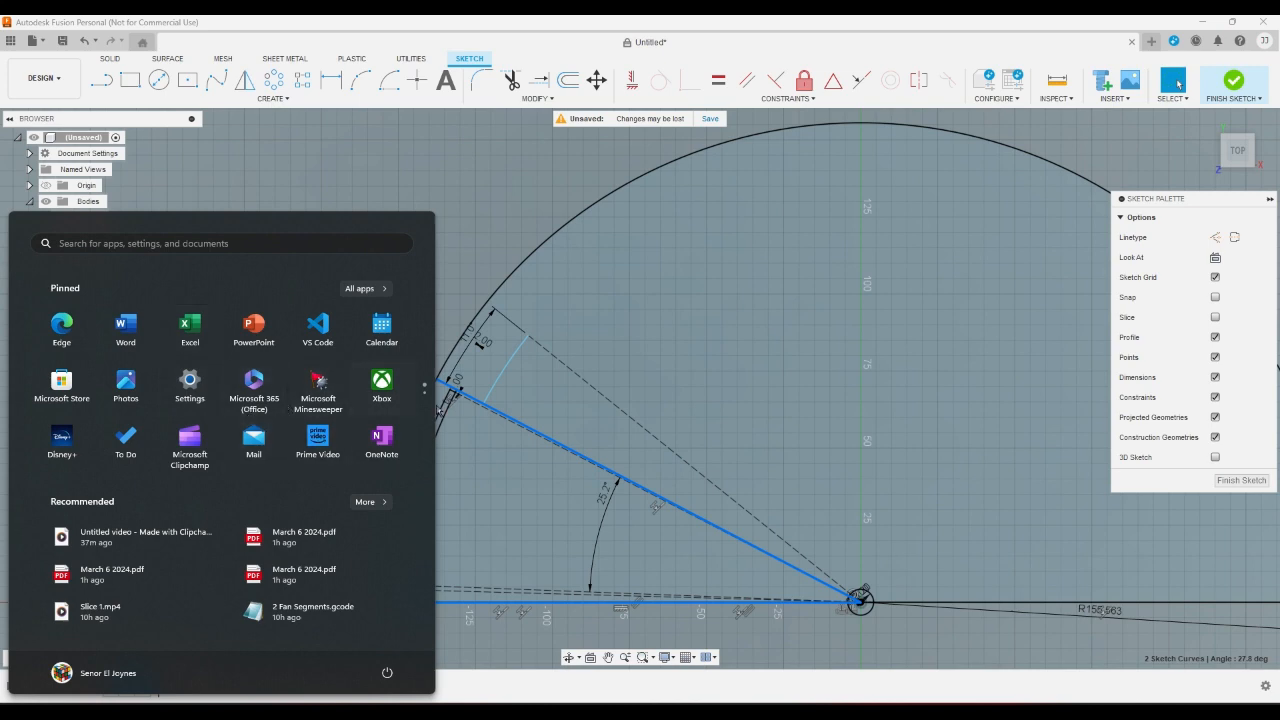
pyautogui.click(438, 405)
pyautogui.press('super')
pyautogui.click(423, 404)
pyautogui.click(62, 325)
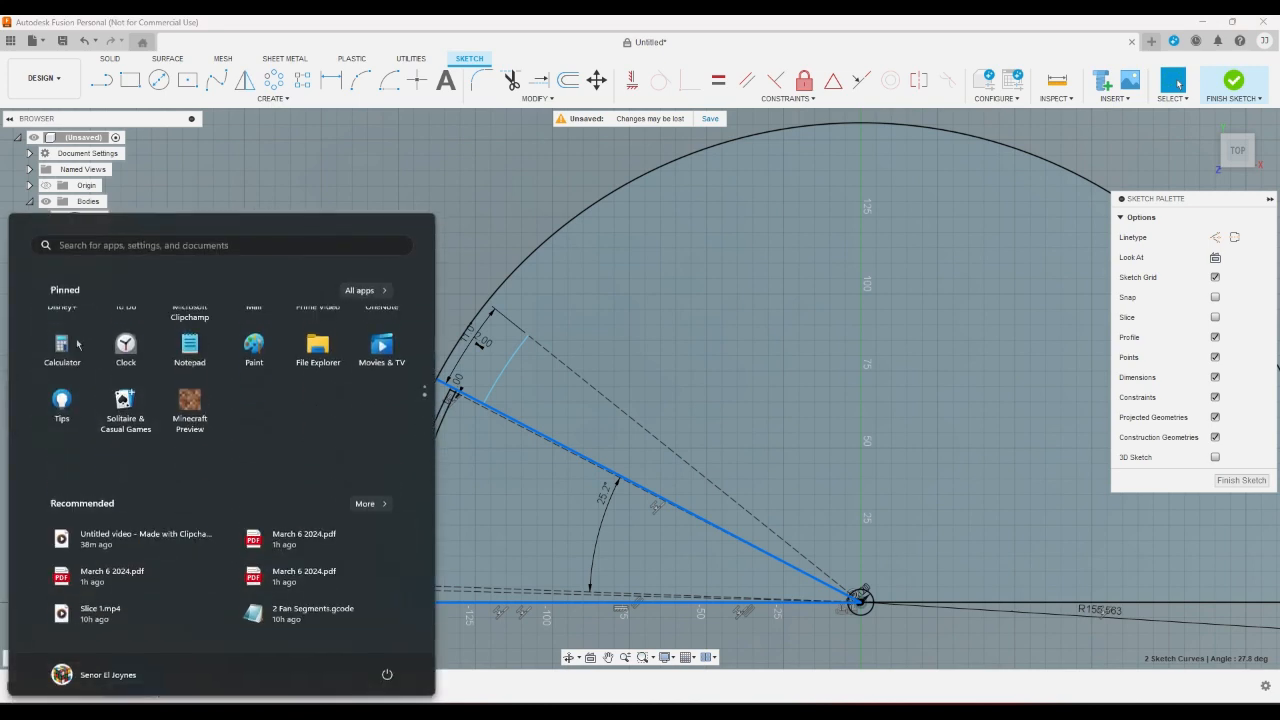
pyautogui.click(468, 636)
# - Calculate 180 minus 4.2, divide the result by 7 for the segment angle, and close Calculator
pyautogui.click(595, 545)
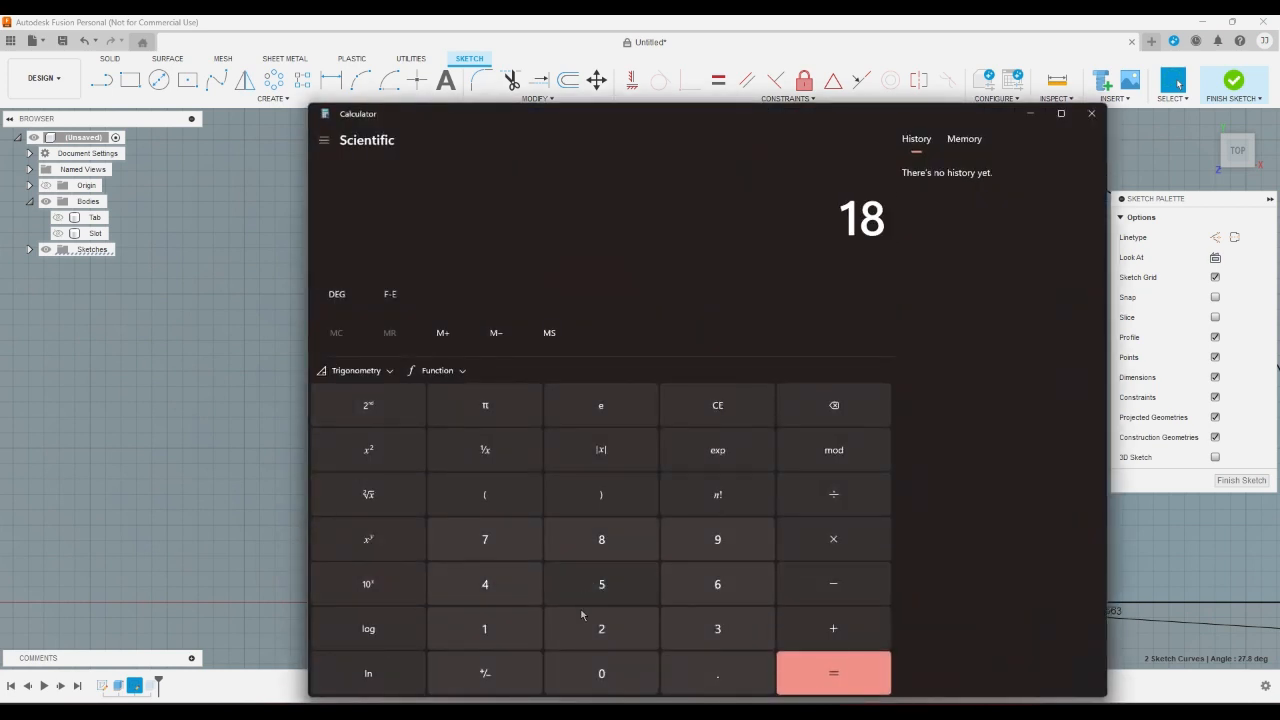
pyautogui.click(600, 670)
pyautogui.click(833, 584)
pyautogui.click(485, 584)
pyautogui.click(717, 673)
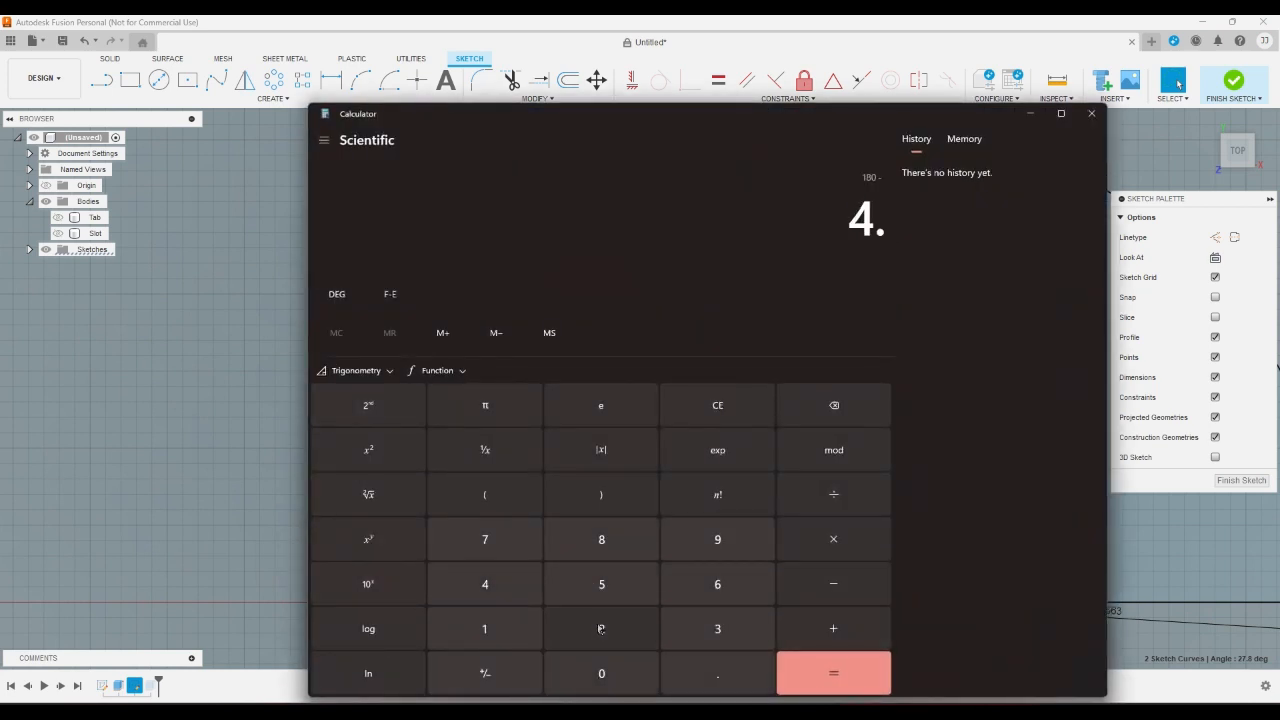
pyautogui.click(601, 628)
pyautogui.click(833, 673)
pyautogui.click(833, 494)
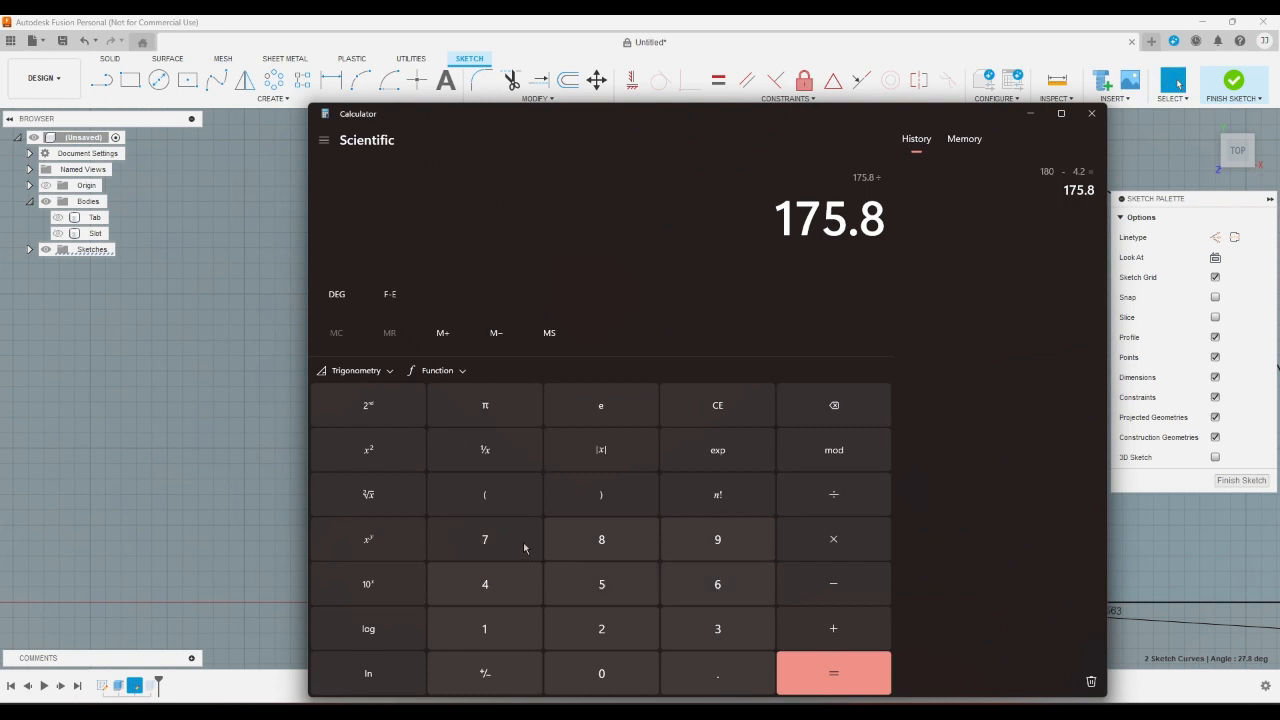
pyautogui.click(485, 539)
pyautogui.click(808, 668)
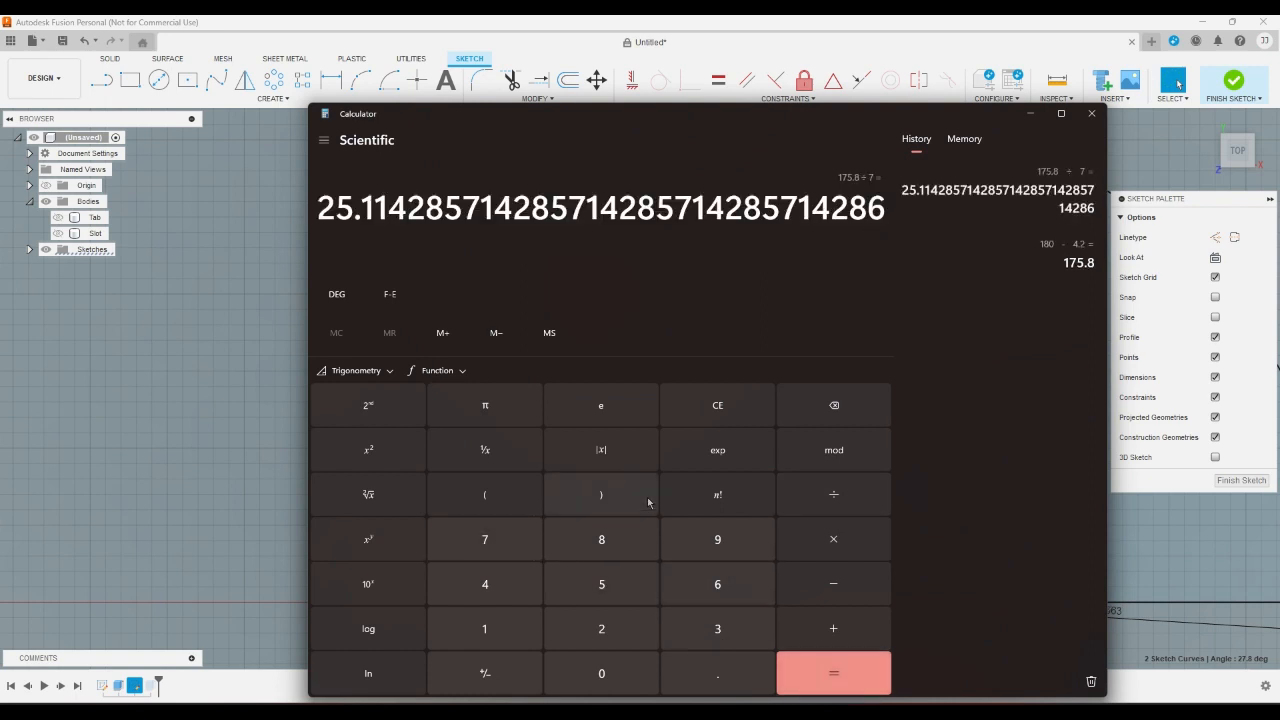
pyautogui.click(1091, 113)
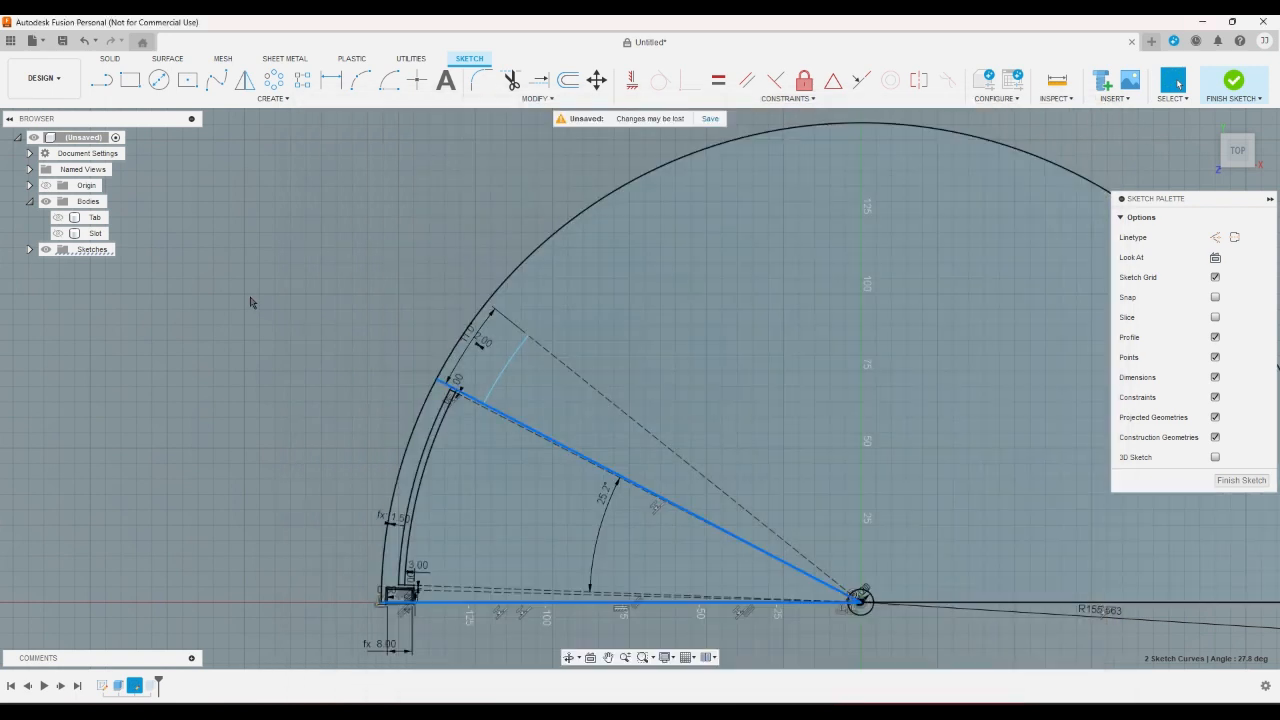
# - Examine the fan segment's sketch within the semicircle, including the curved slot, the tab corner and the segment angle
pyautogui.click(316, 322)
pyautogui.scroll(-5, 316, 322)
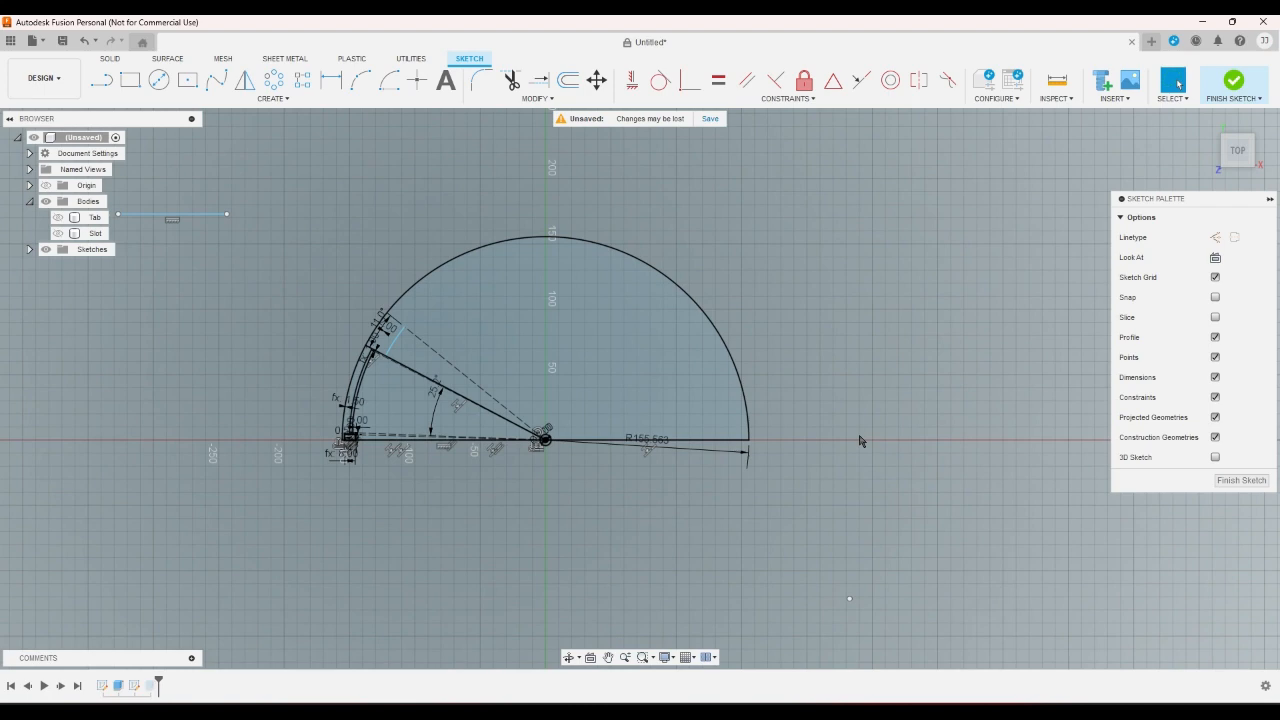
pyautogui.scroll(3, 378, 476)
pyautogui.scroll(-3, 402, 476)
pyautogui.scroll(3, 345, 334)
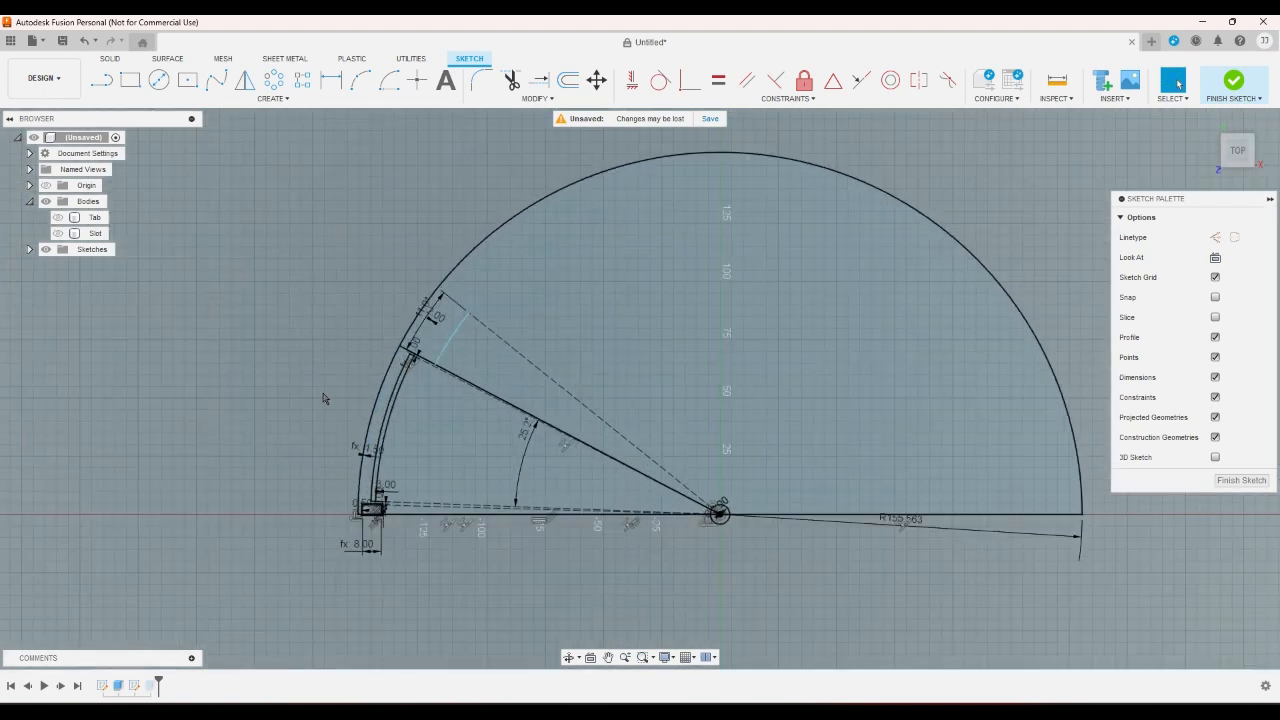
pyautogui.scroll(-3, 328, 406)
pyautogui.click(190, 224)
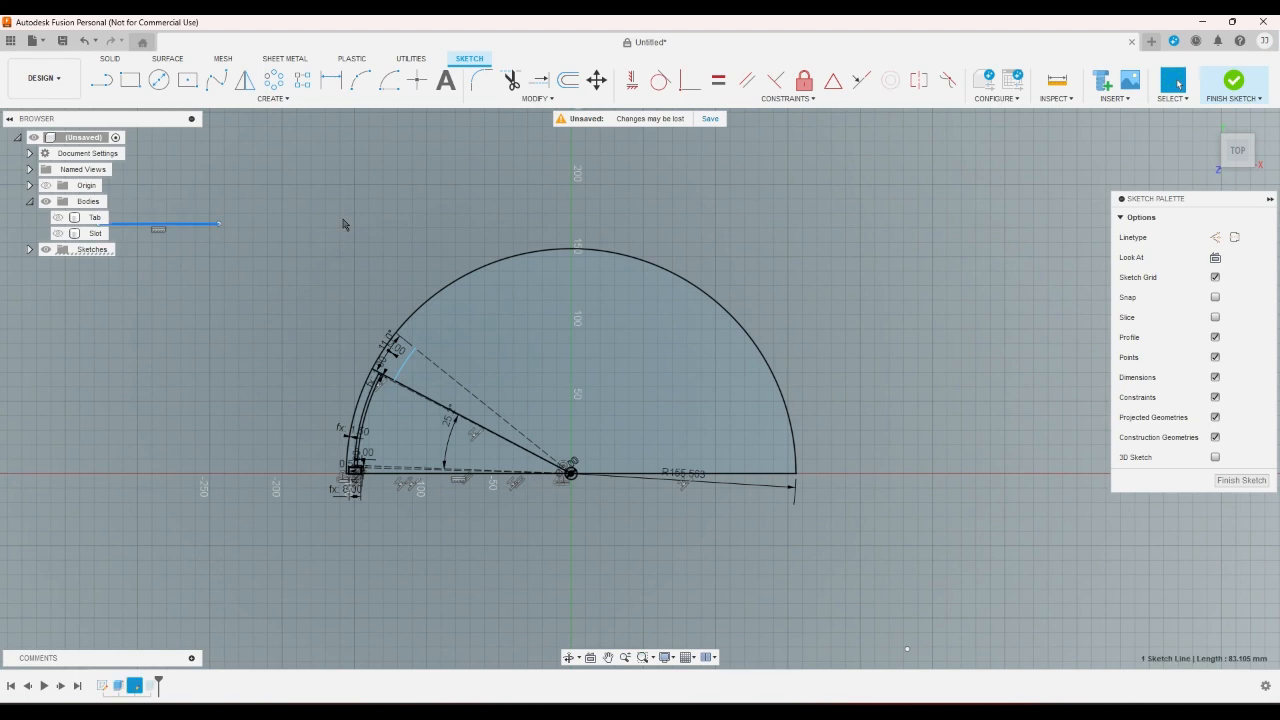
pyautogui.scroll(5, 355, 440)
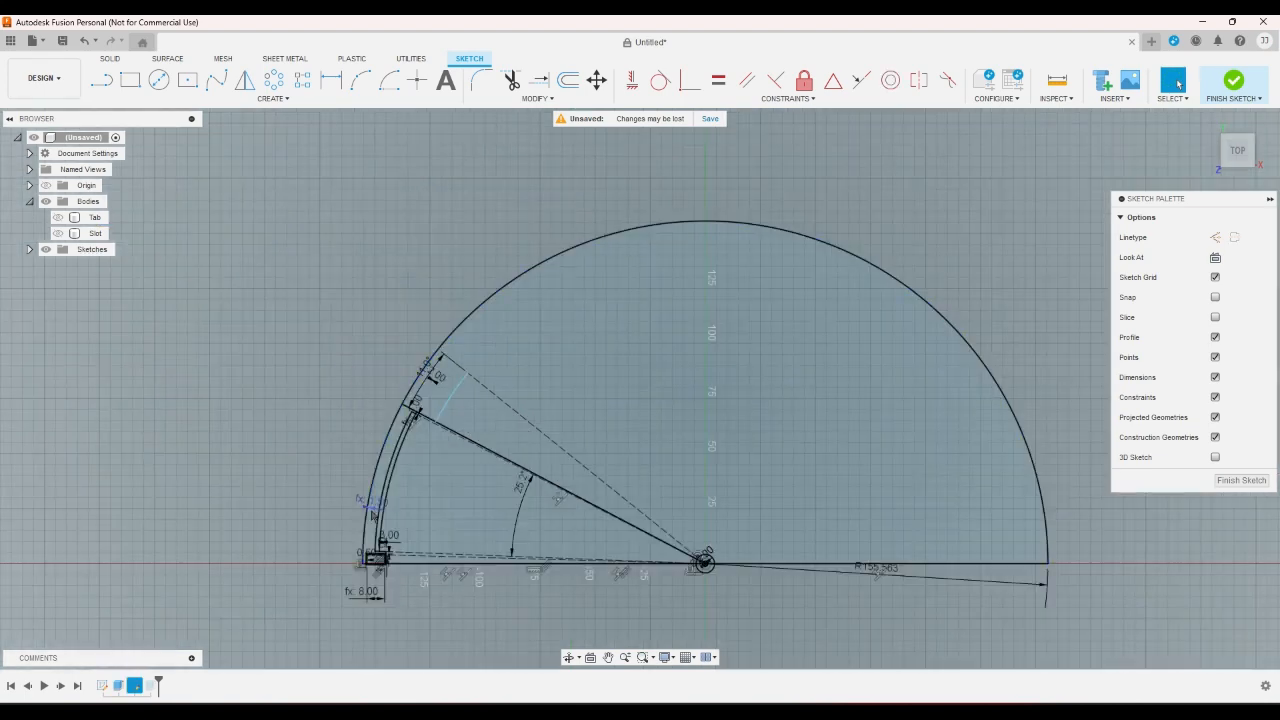
pyautogui.scroll(1, 388, 594)
pyautogui.scroll(-2, 388, 594)
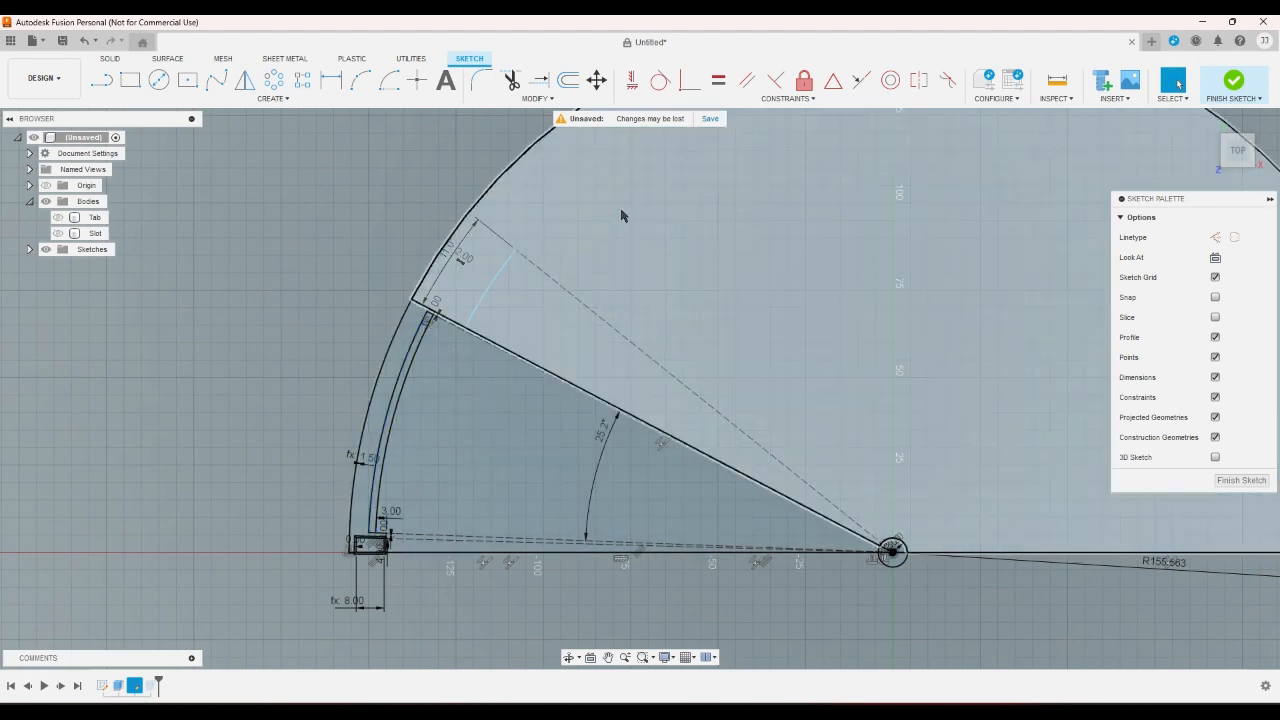
pyautogui.scroll(-3, 413, 368)
pyautogui.scroll(2, 413, 368)
pyautogui.scroll(1, 413, 368)
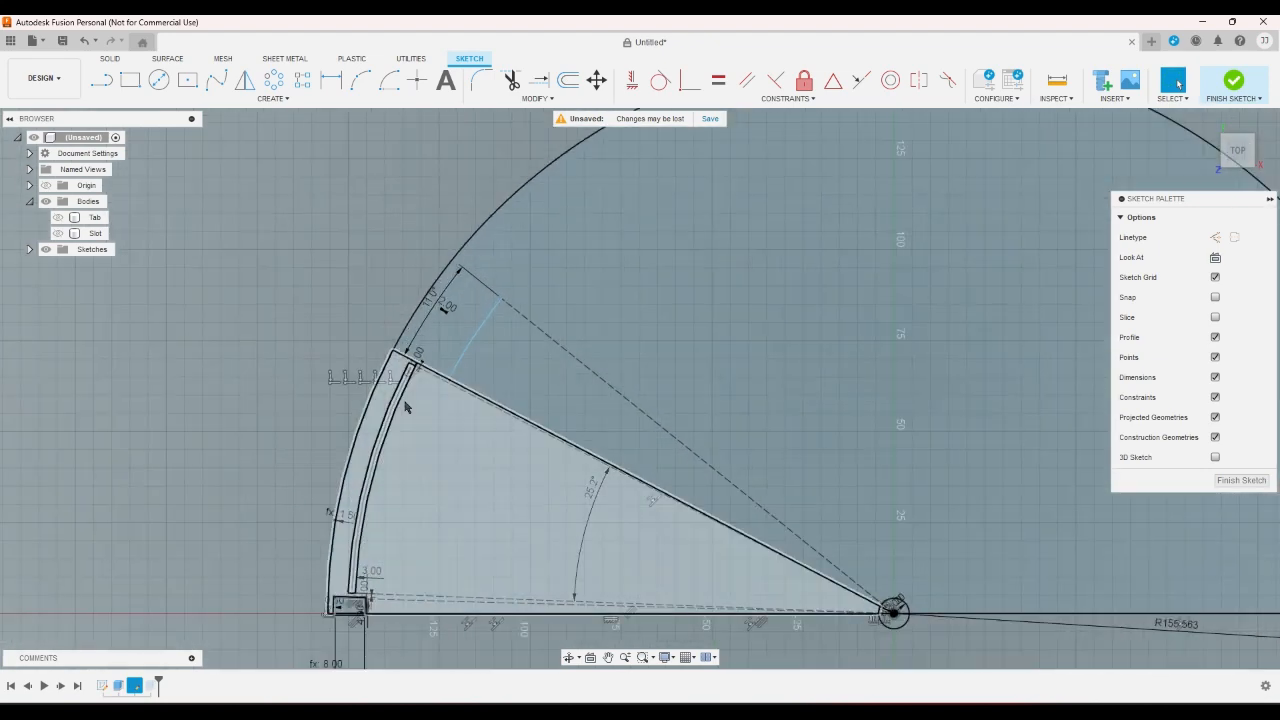
pyautogui.scroll(-3, 397, 416)
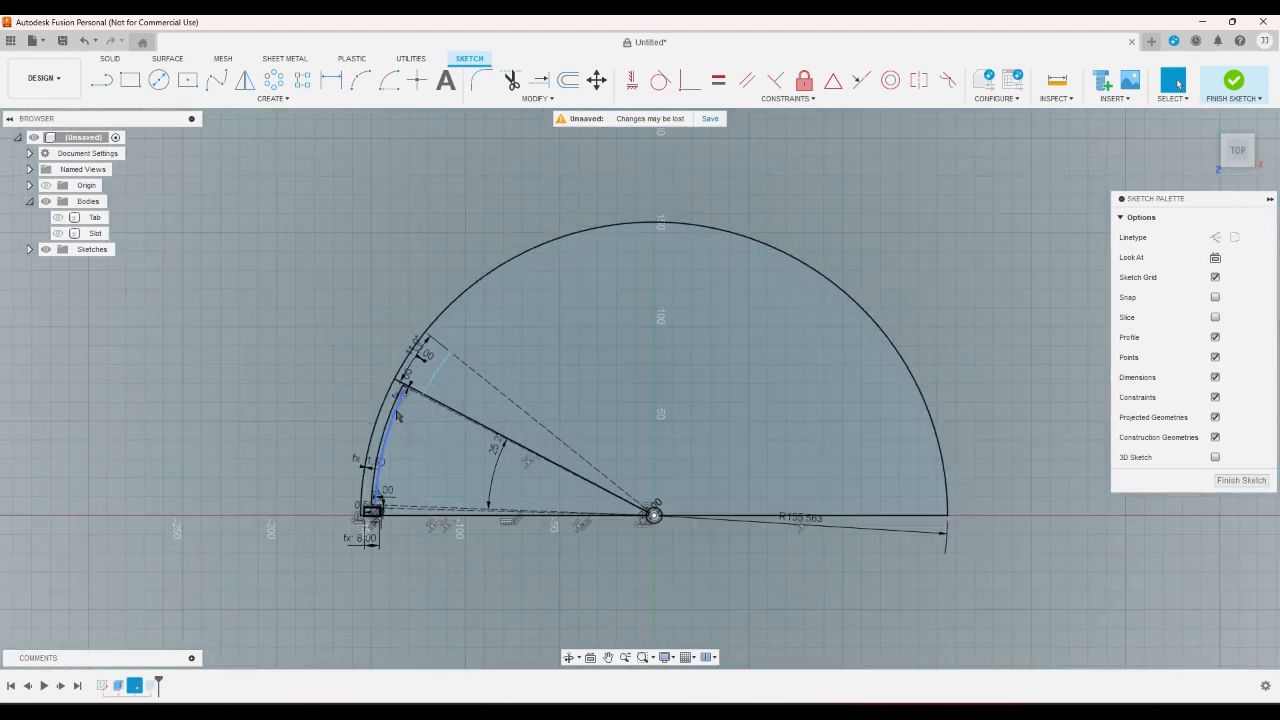
pyautogui.scroll(2, 385, 427)
pyautogui.scroll(-1, 488, 410)
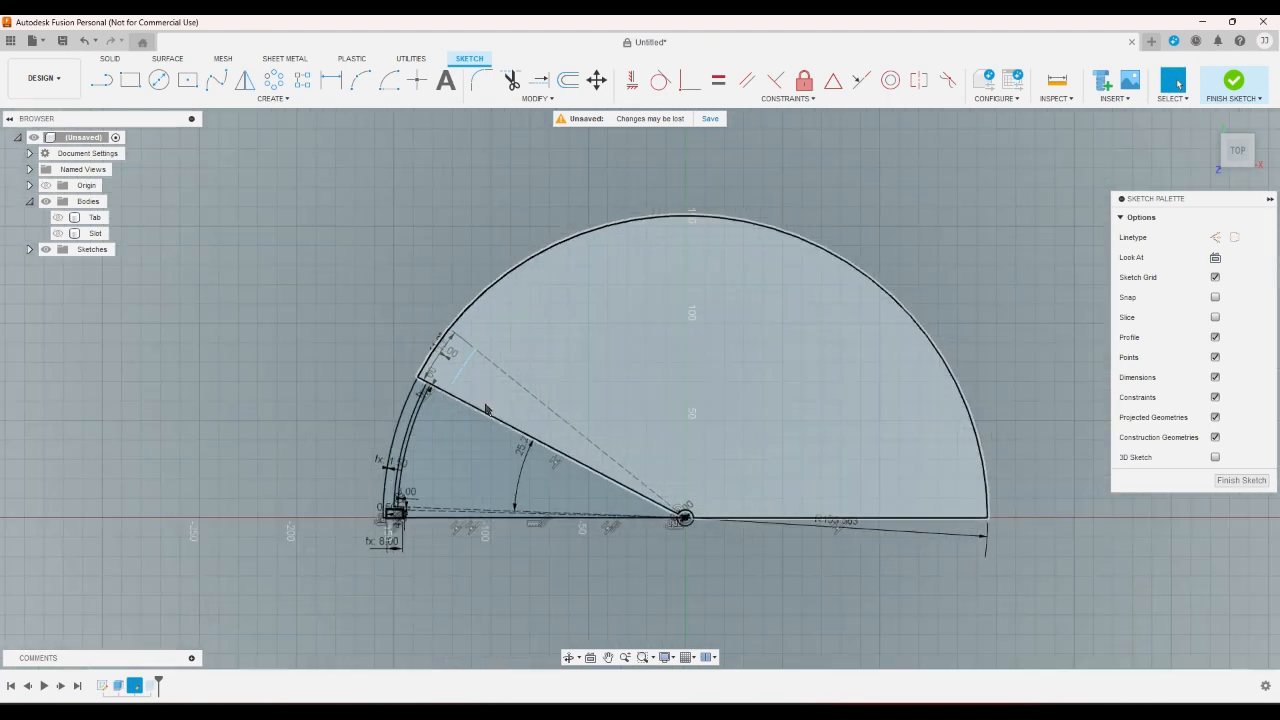
pyautogui.scroll(2, 610, 508)
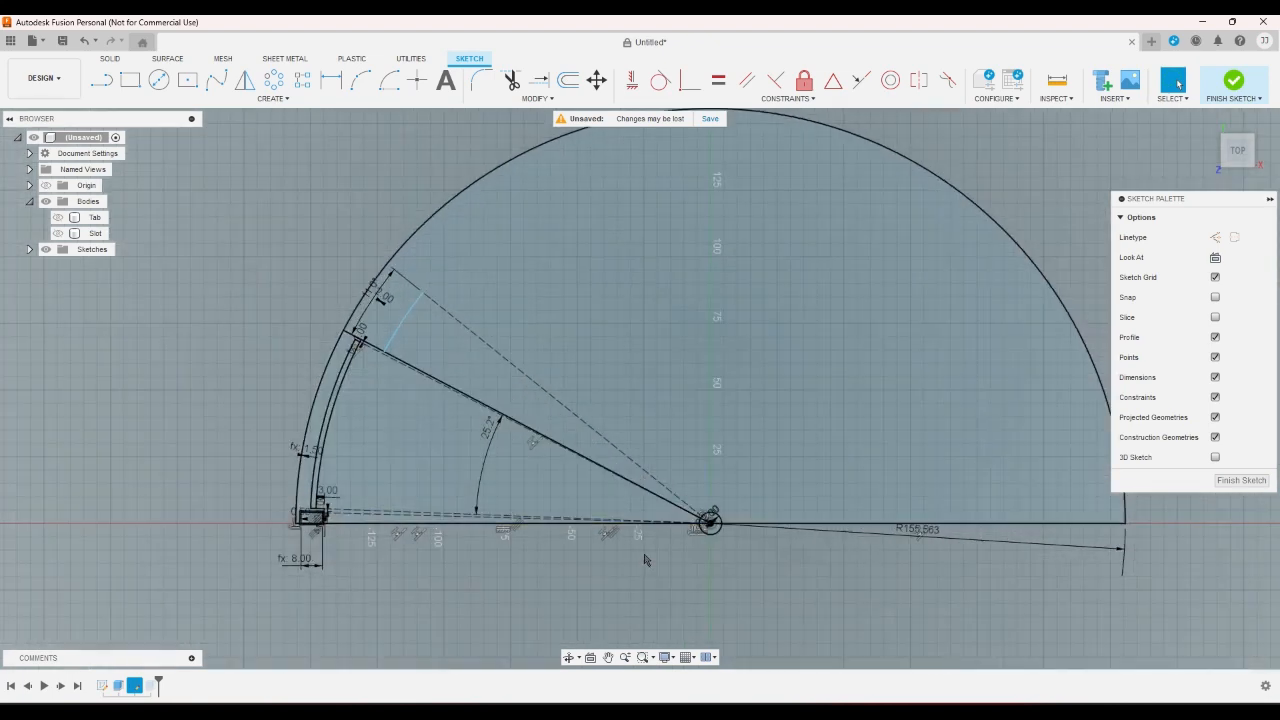
pyautogui.scroll(2, 500, 425)
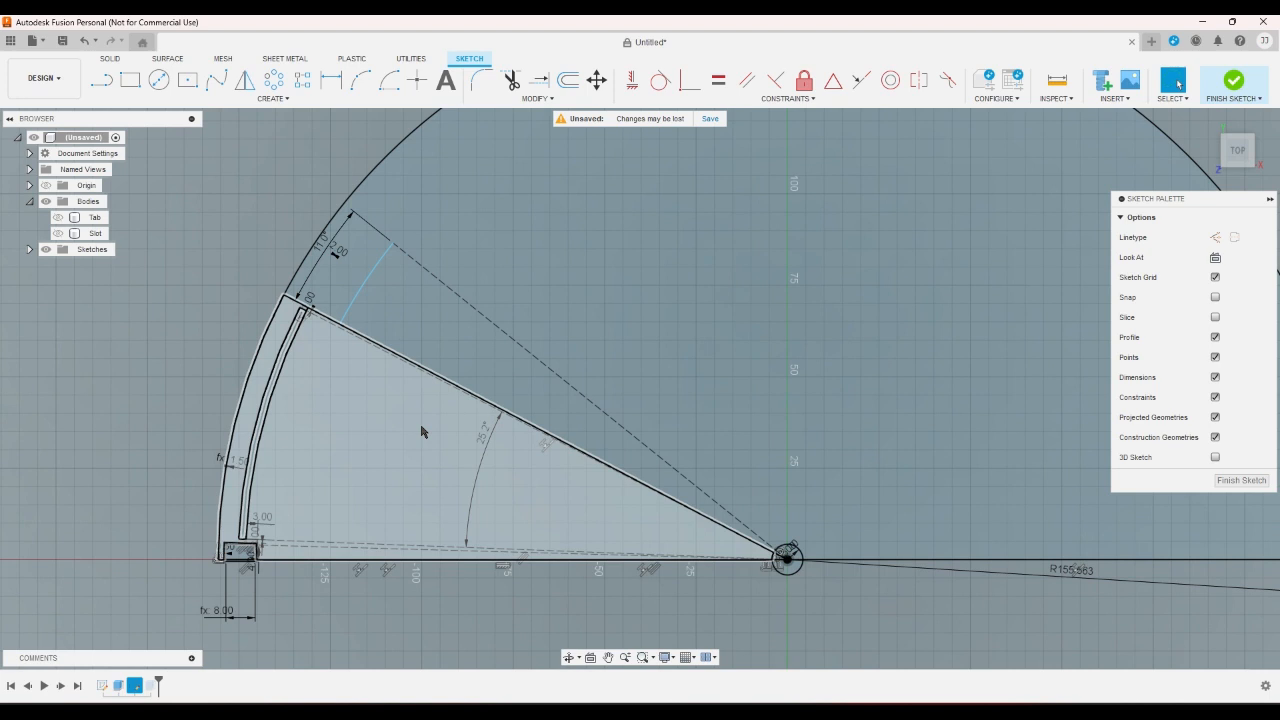
# - Finish the sketch and inspect the fan segment body from an angled view and from the top
pyautogui.scroll(-1, 421, 431)
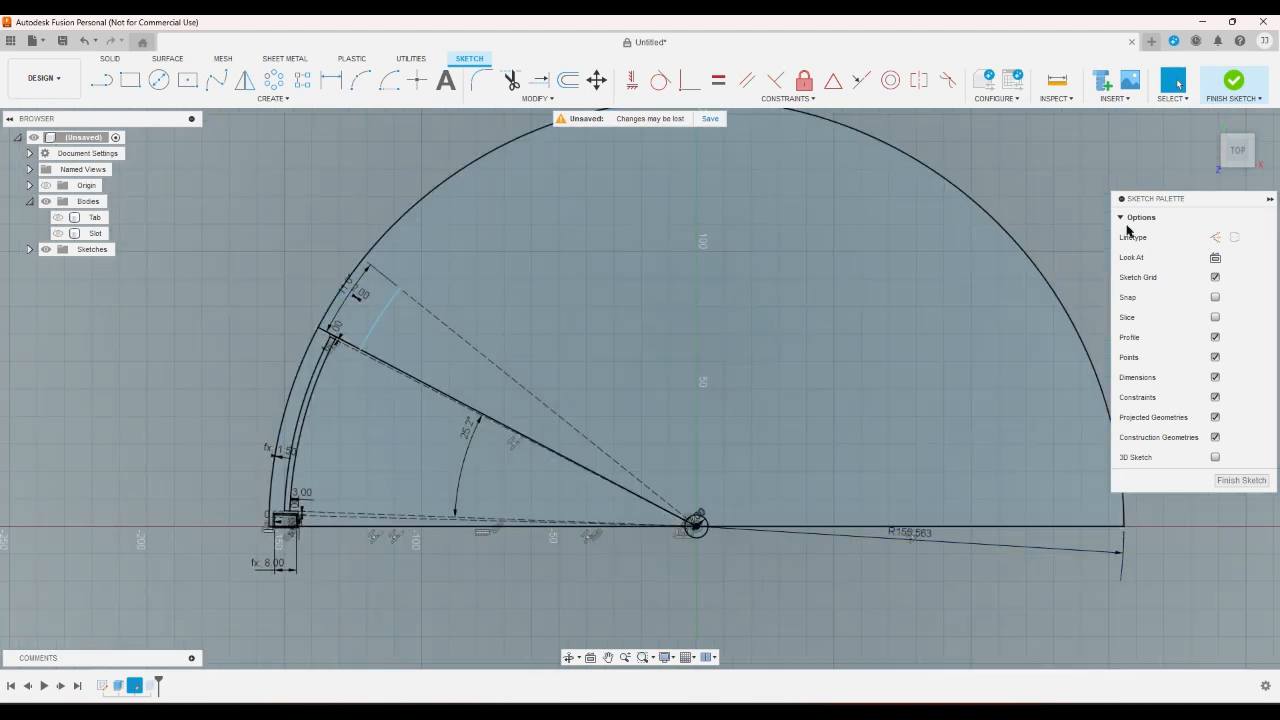
pyautogui.click(1233, 80)
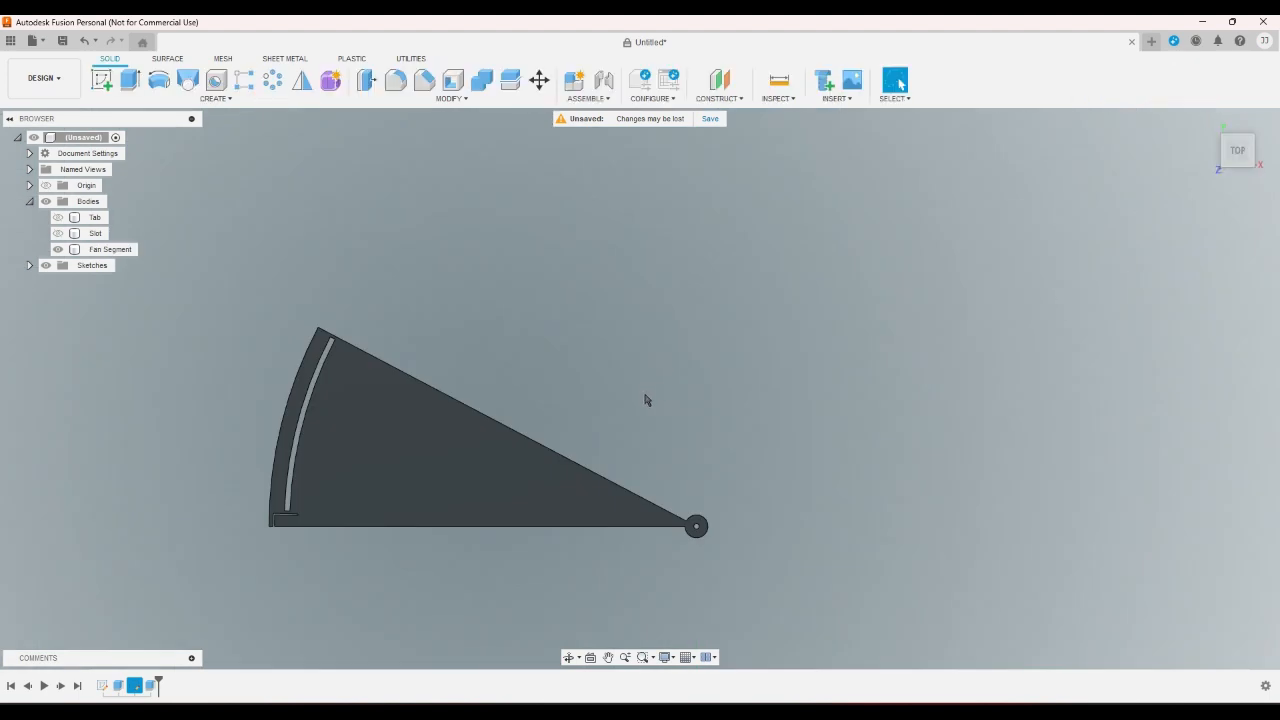
pyautogui.moveTo(1237, 147)
pyautogui.scroll(10, 203, 251)
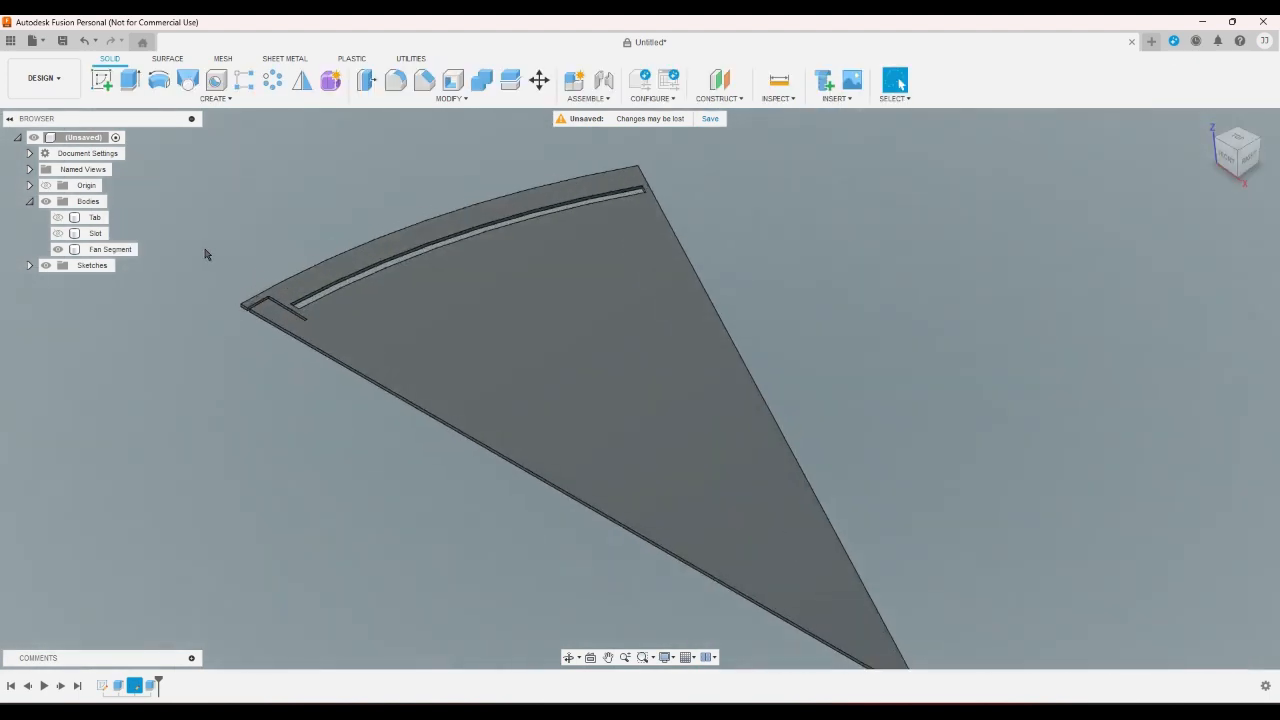
pyautogui.scroll(-10, 277, 326)
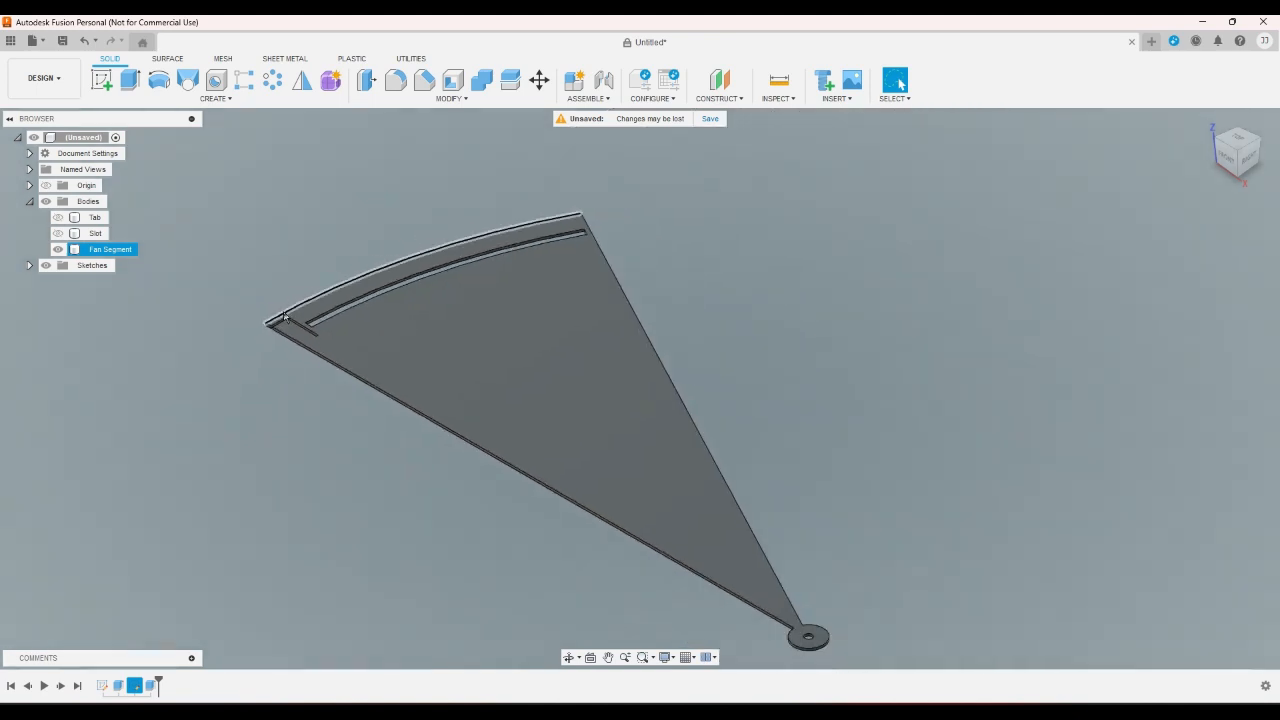
pyautogui.scroll(3, 284, 316)
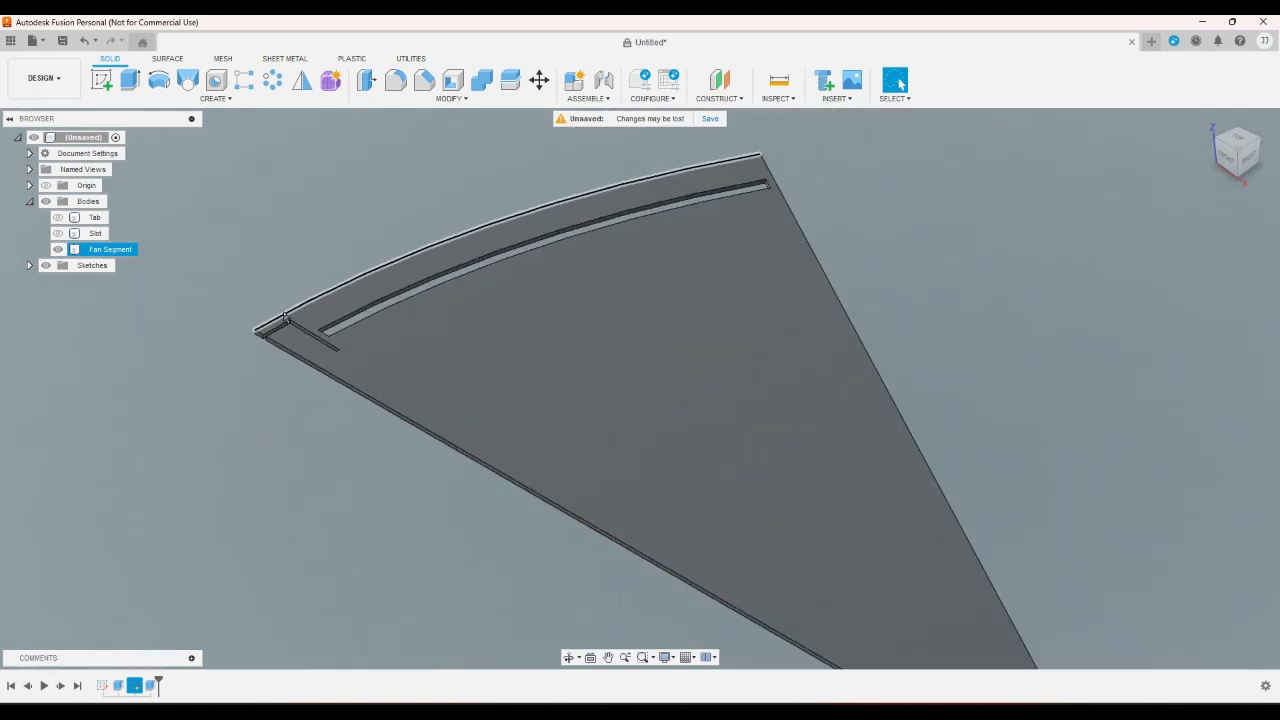
pyautogui.scroll(-2, 284, 316)
pyautogui.click(1239, 146)
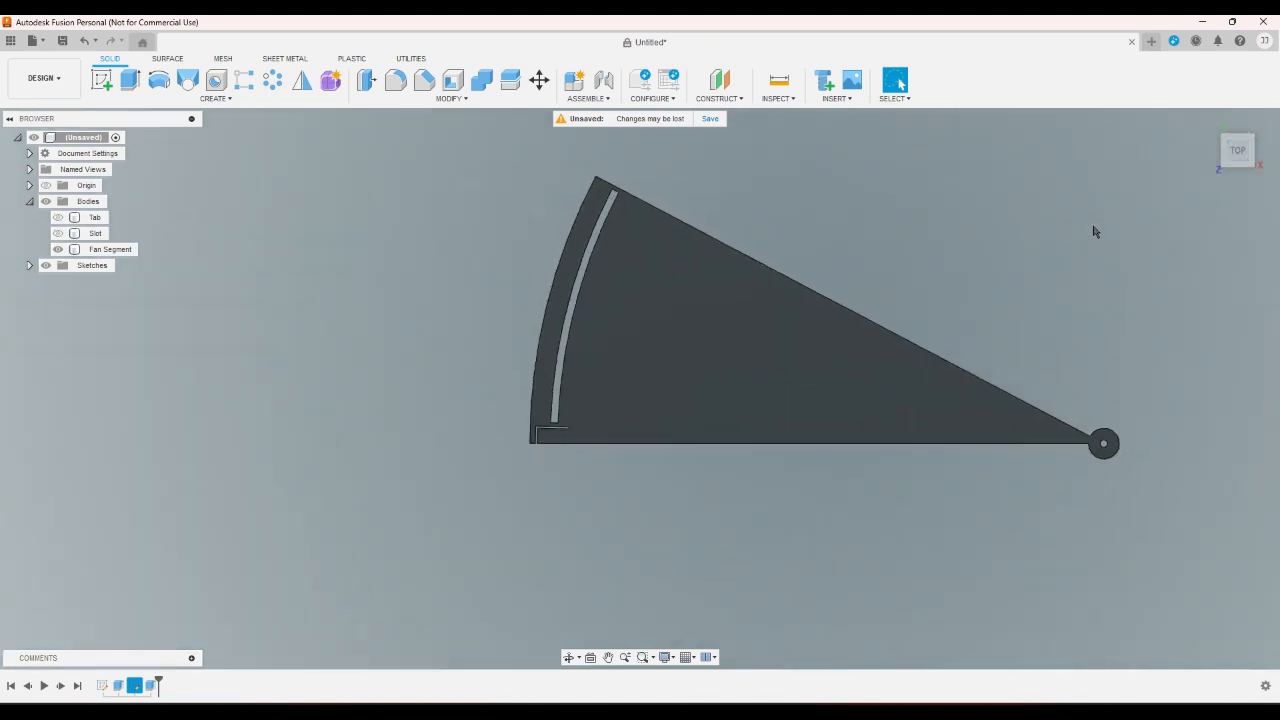
pyautogui.scroll(3, 983, 273)
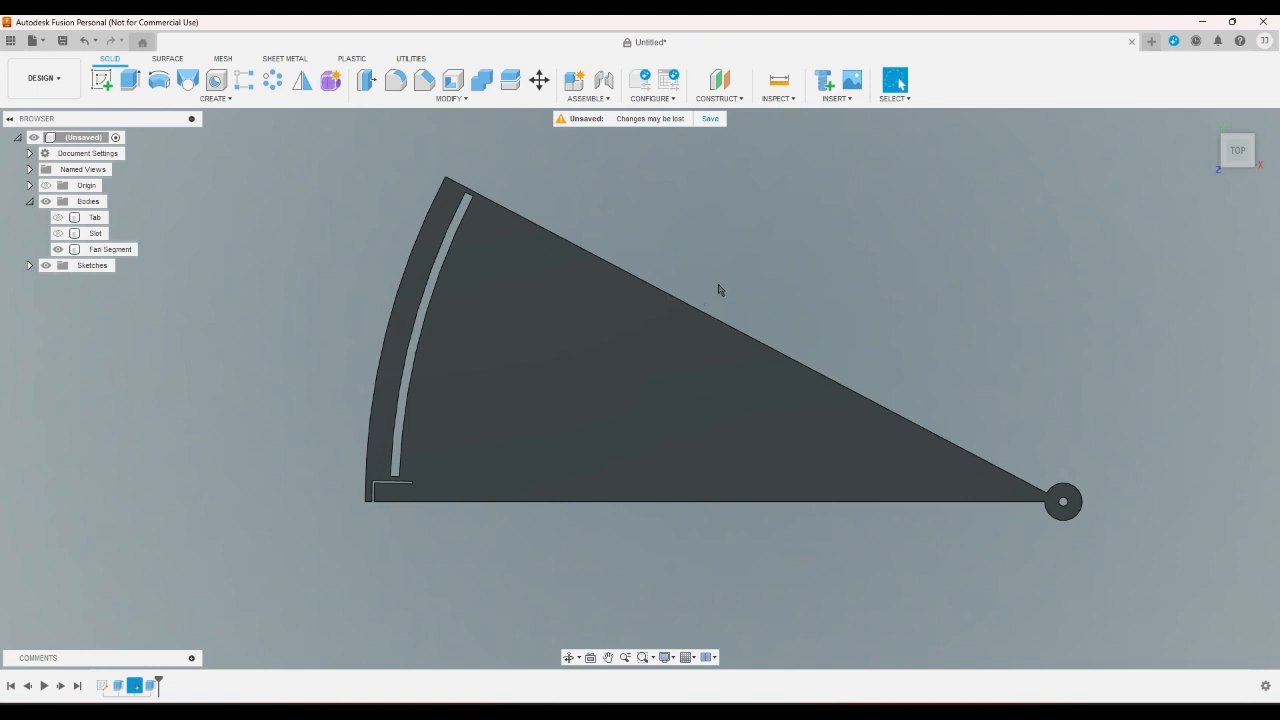
# - Rename the Fan Segment body as New Fan Segment
pyautogui.rightClick(137, 251)
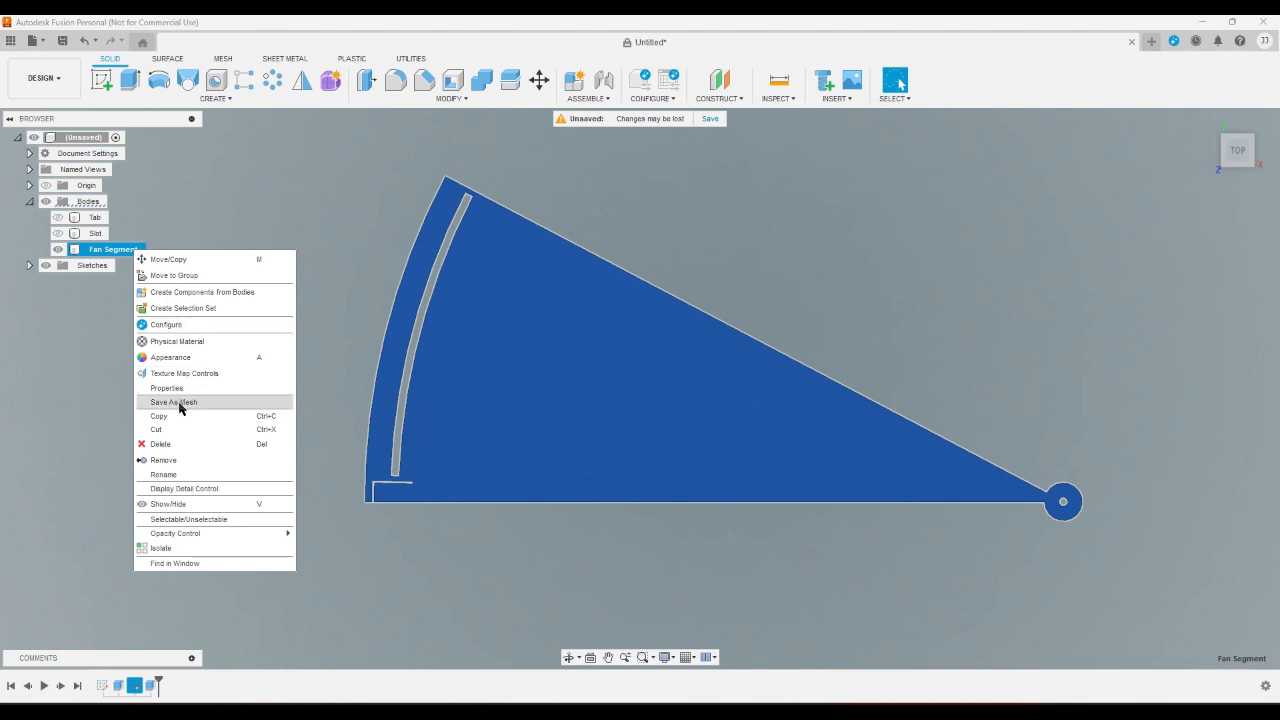
pyautogui.click(178, 474)
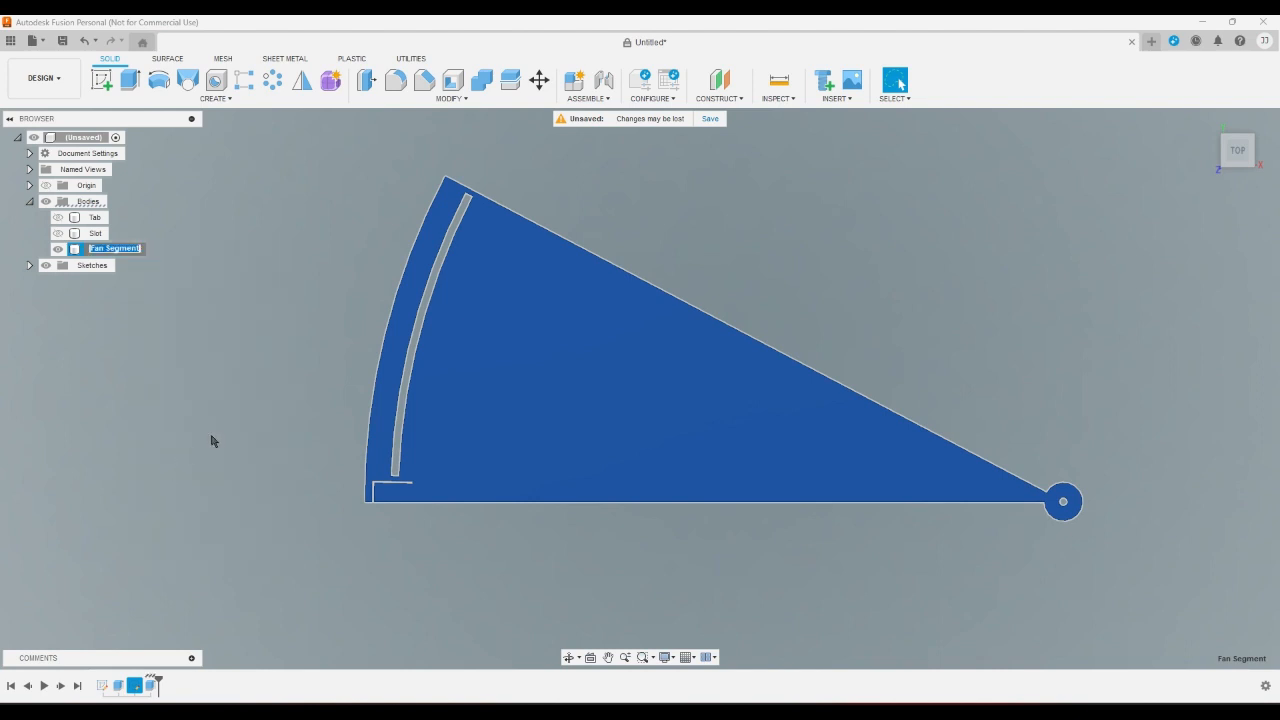
pyautogui.press('Right')
pyautogui.write('New')
pyautogui.press('BackSpace')
pyautogui.press('BackSpace')
pyautogui.press('BackSpace')
pyautogui.press('Home')
pyautogui.write('New')
pyautogui.press('Return')
pyautogui.click(152, 418)
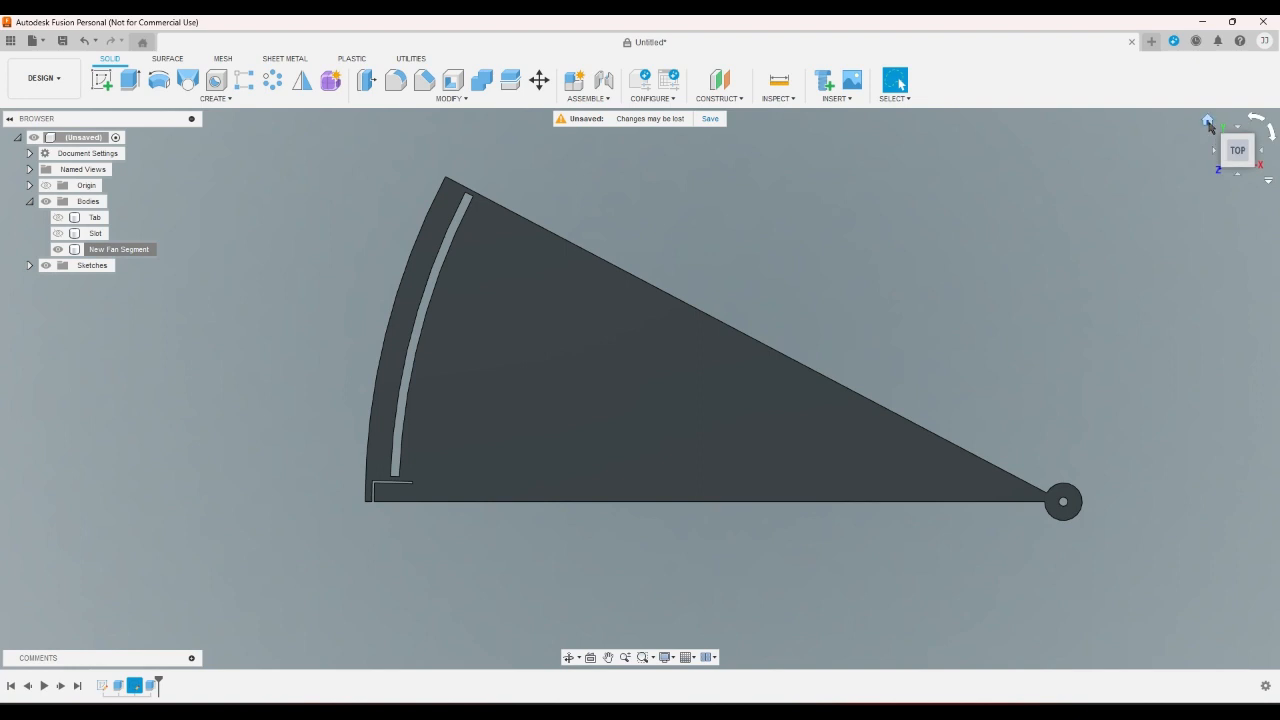
pyautogui.click(1208, 121)
pyautogui.scroll(5, 780, 592)
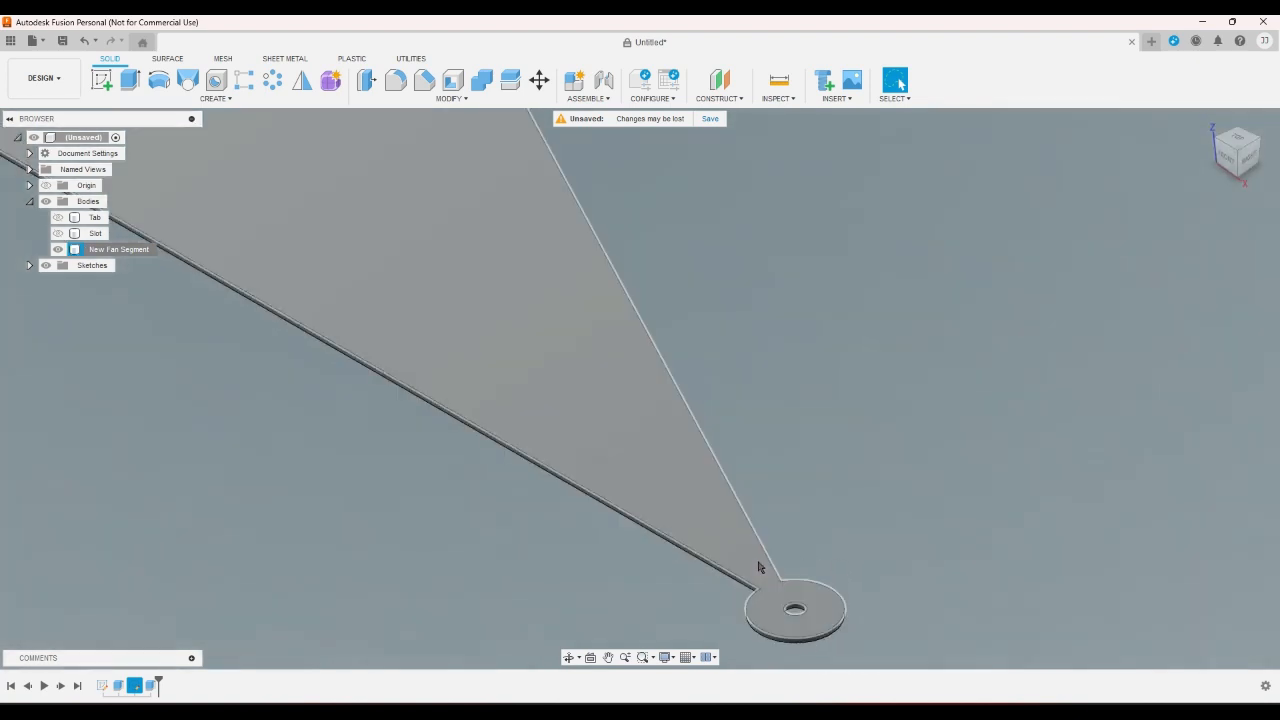
pyautogui.click(138, 689)
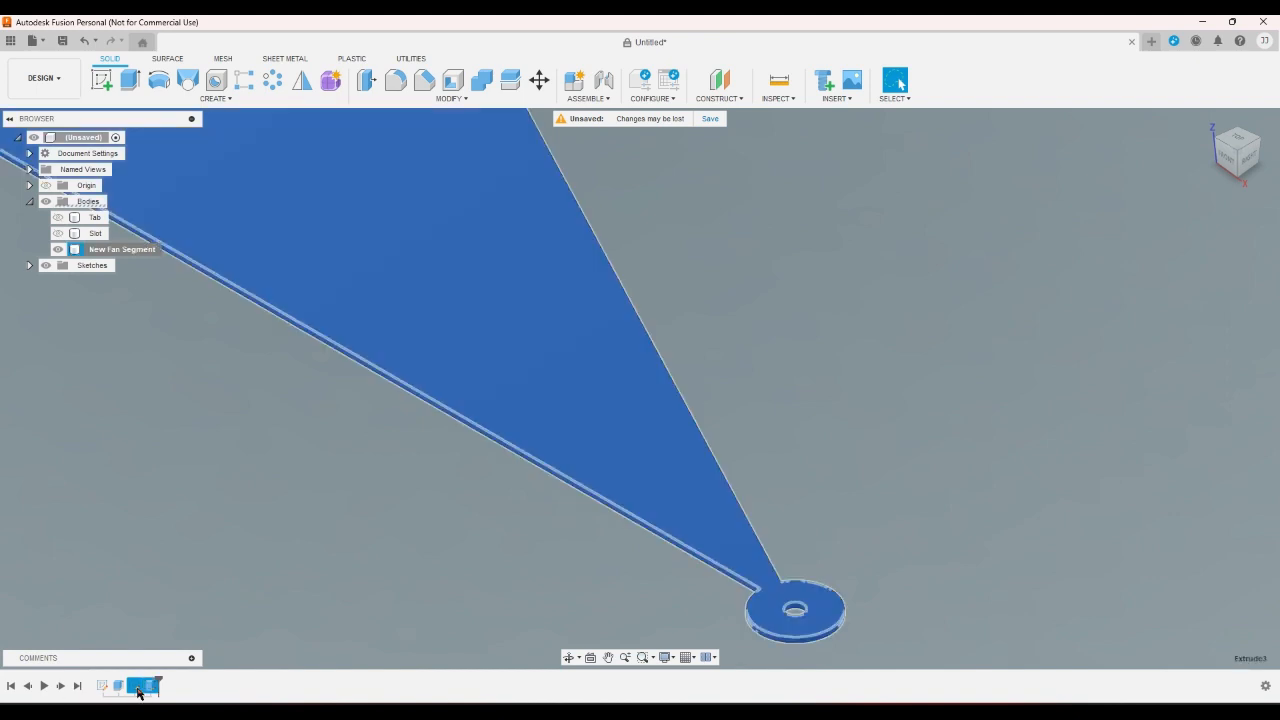
pyautogui.doubleClick(138, 689)
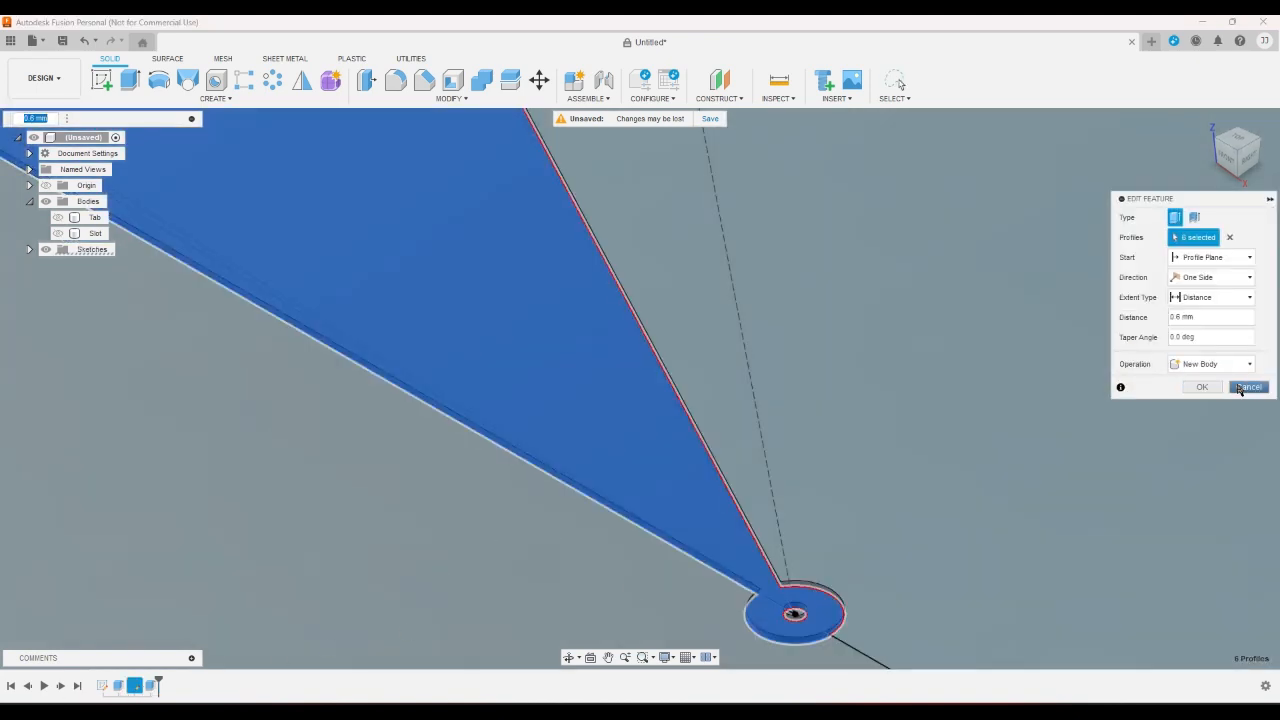
pyautogui.click(1247, 387)
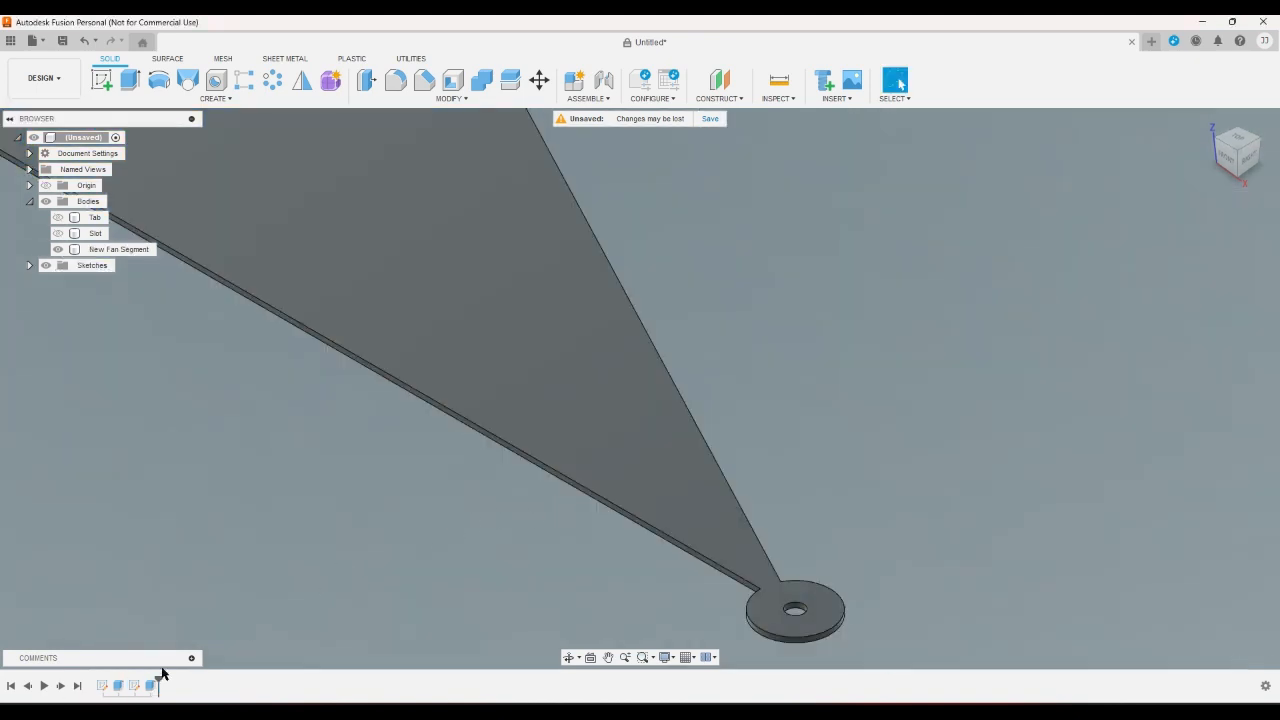
# - Edit the fan segment's sketch to set the gap between the pivot hole and its outer circle to 6 mm, and finish the sketch
pyautogui.doubleClick(134, 686)
pyautogui.scroll(5, 1010, 547)
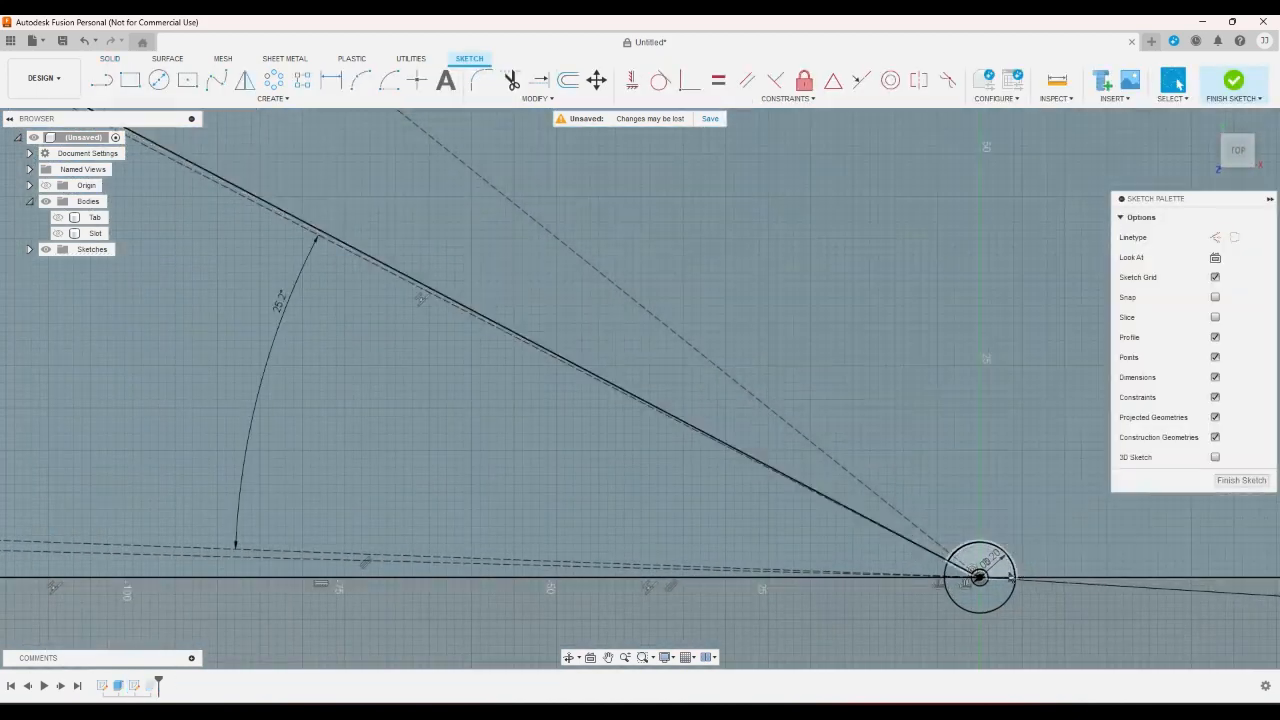
pyautogui.doubleClick(997, 557)
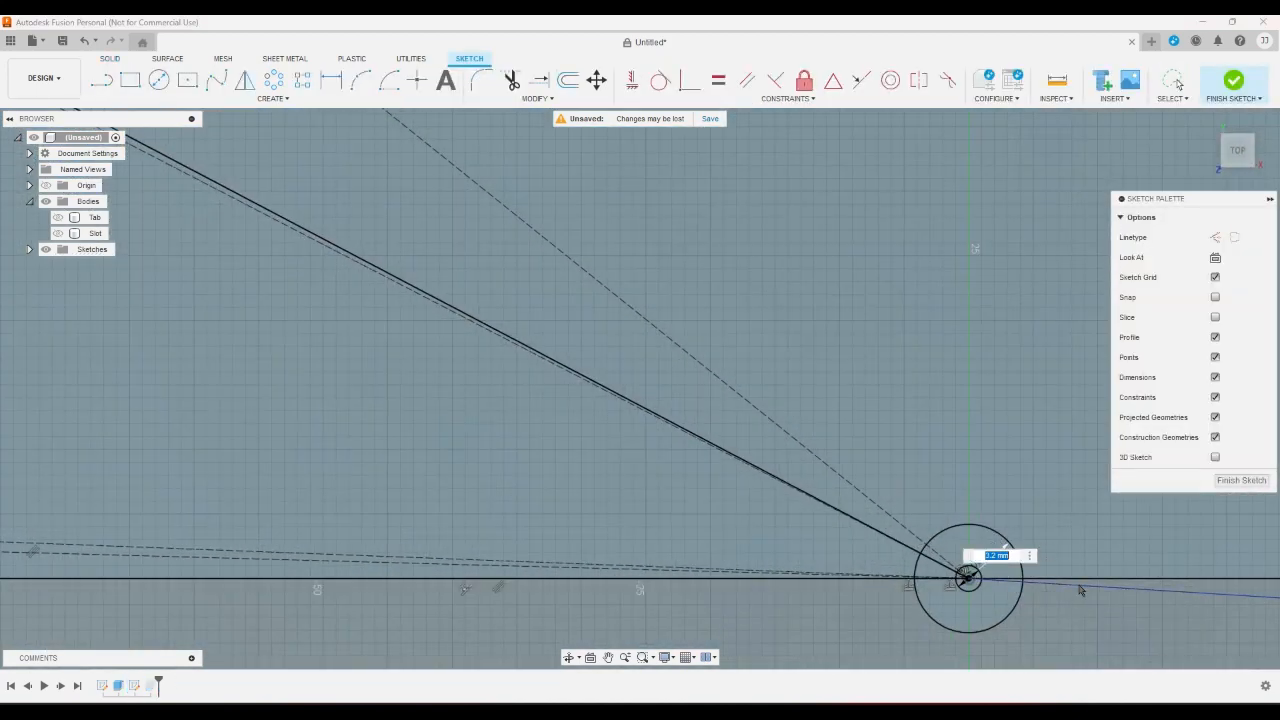
pyautogui.write('6')
pyautogui.press('Return')
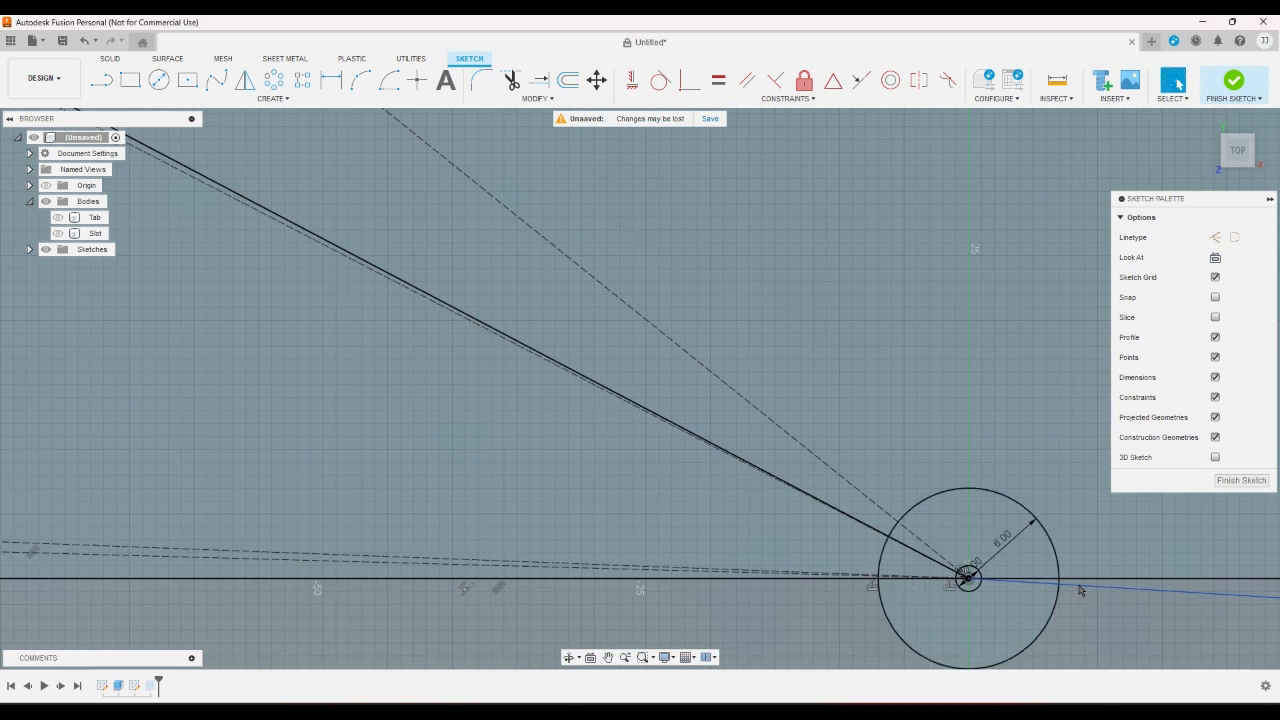
pyautogui.scroll(-2, 1080, 590)
pyautogui.click(1233, 82)
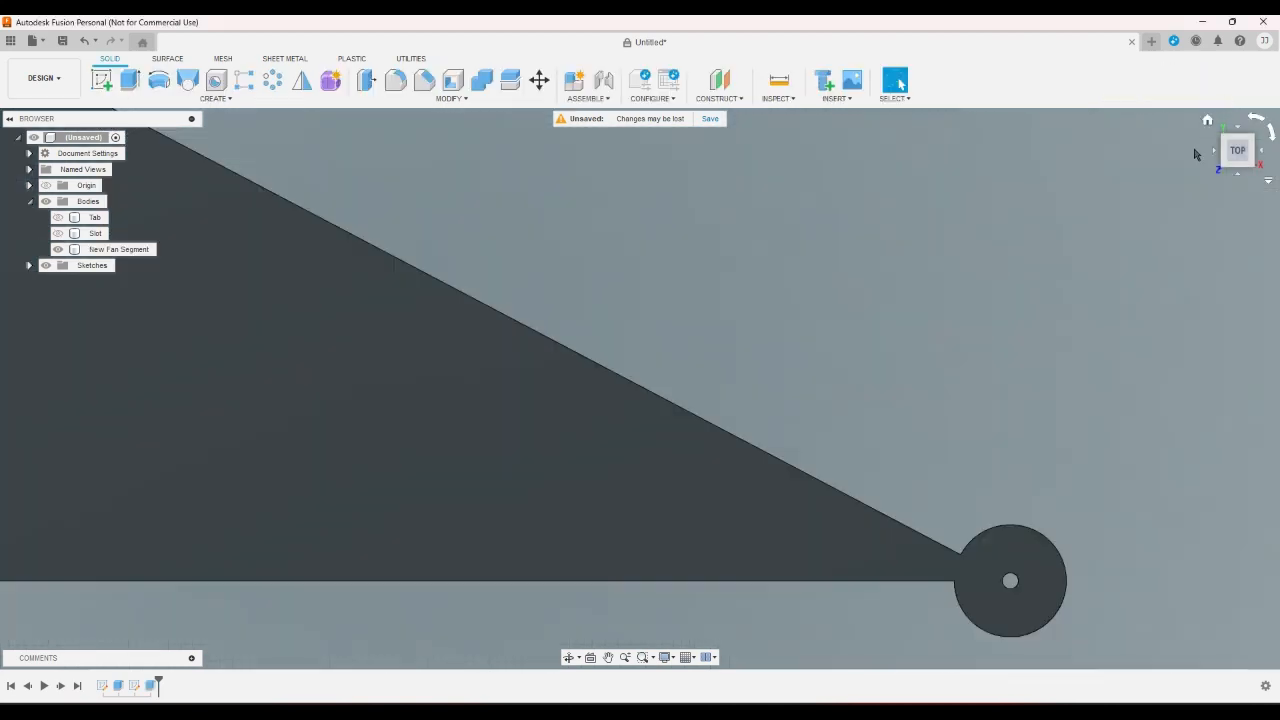
# - Set the pivot hole's diameter to 2.2 mm in the fan segment's sketch and finish the sketch
pyautogui.doubleClick(133, 686)
pyautogui.scroll(5, 1027, 598)
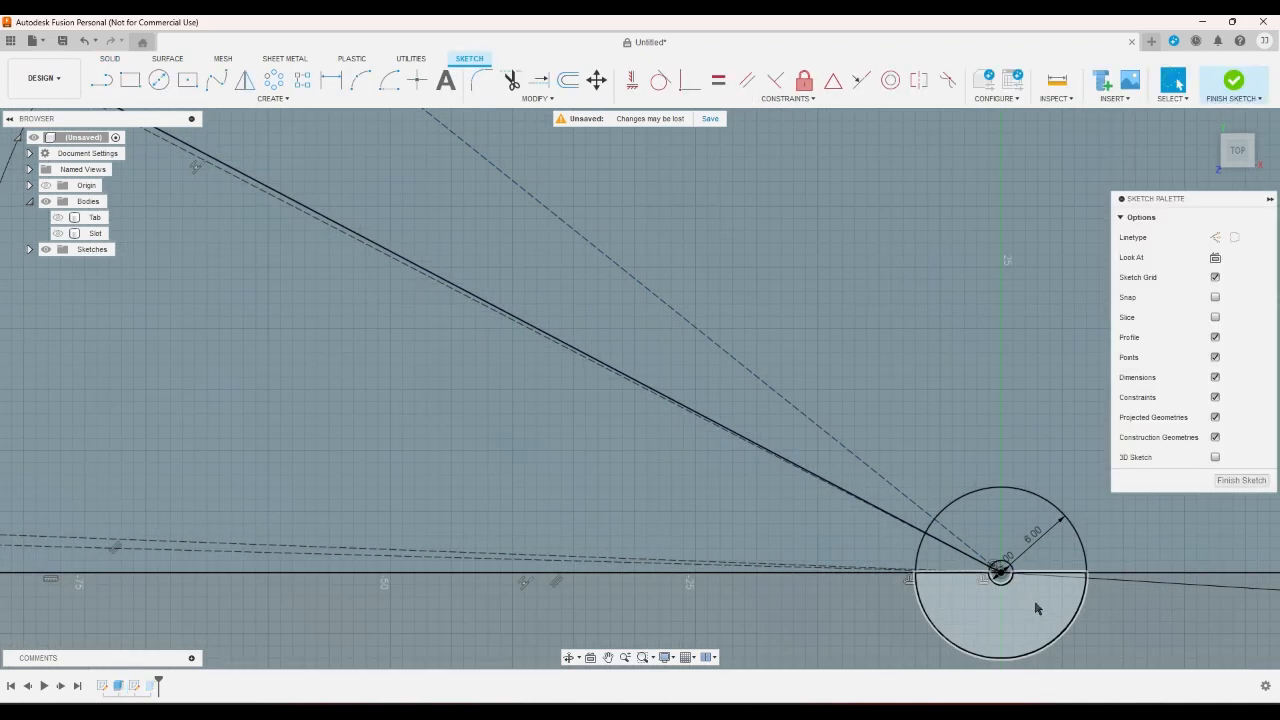
pyautogui.doubleClick(1000, 542)
pyautogui.write('2')
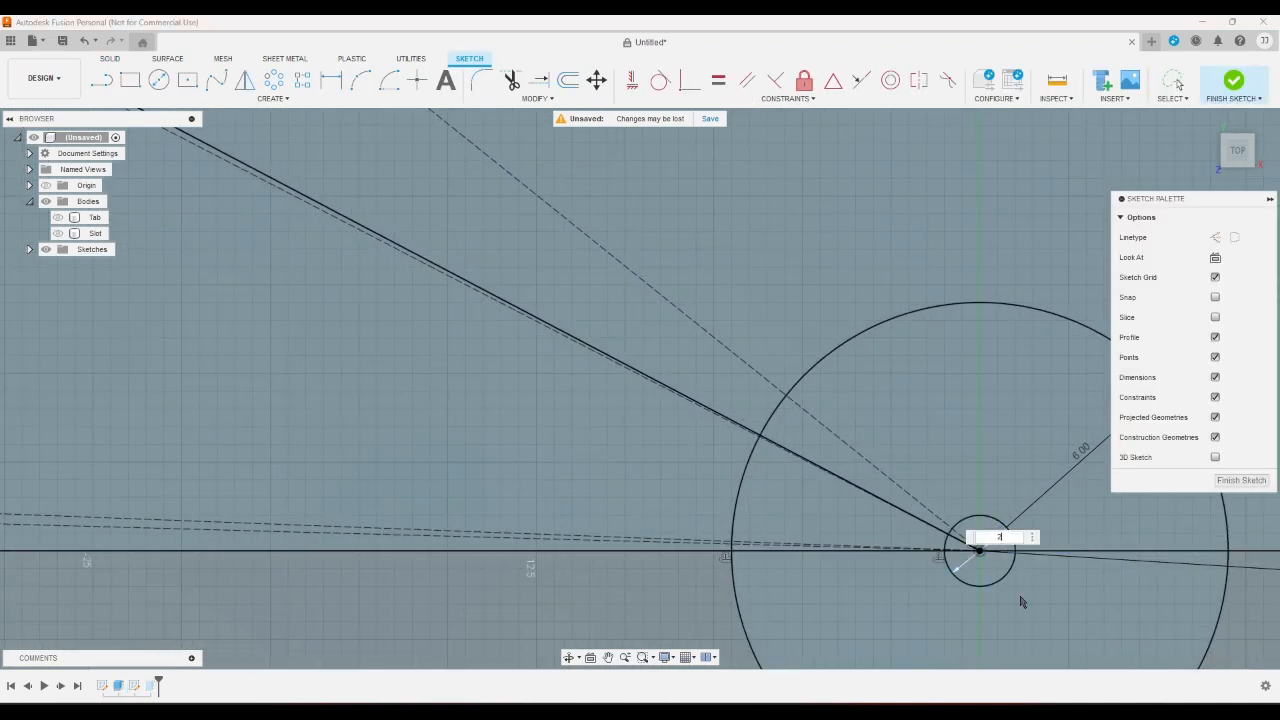
pyautogui.press('Return')
pyautogui.scroll(-5, 1022, 600)
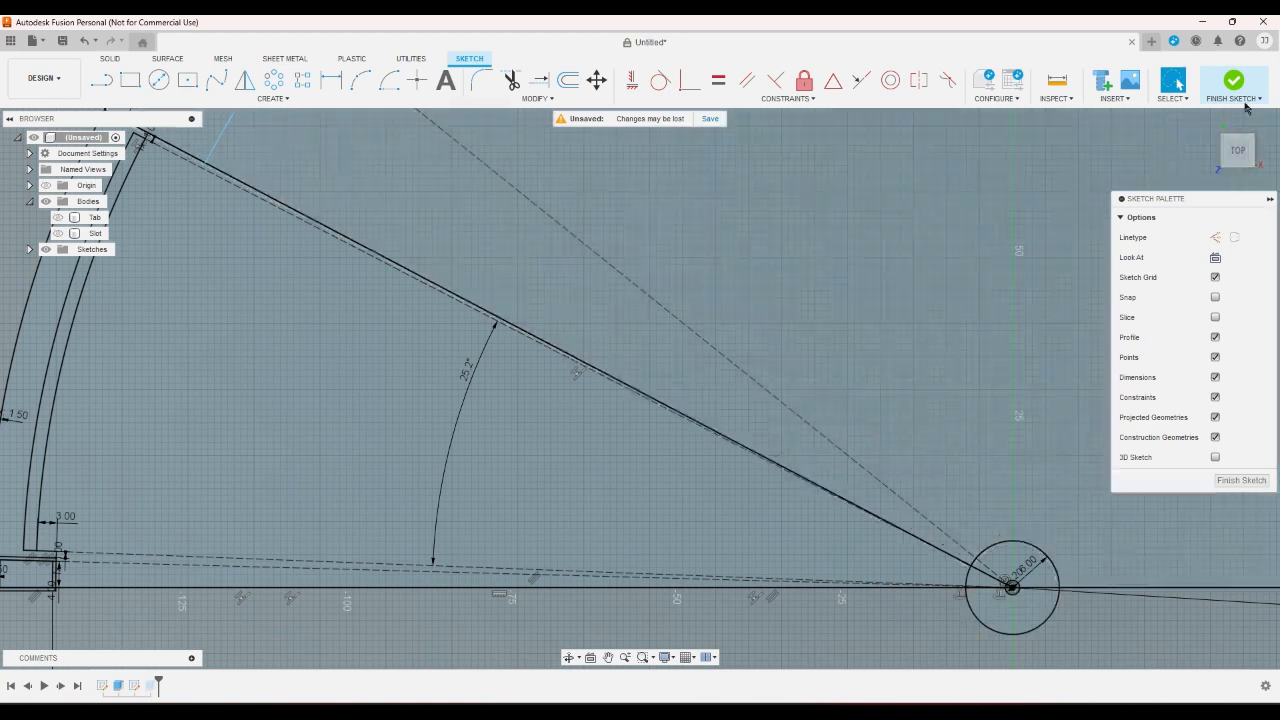
pyautogui.click(1233, 80)
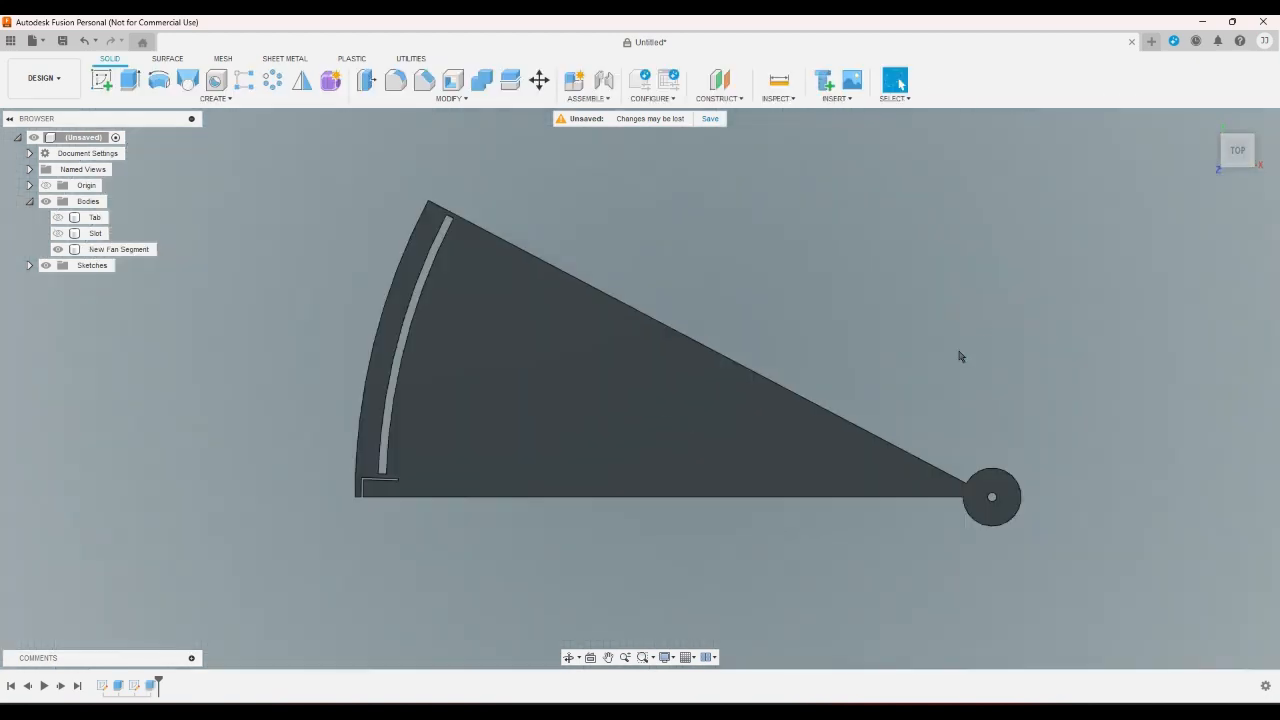
# - Reopen the fan segment's sketch, set the gap between the pivot hole and its outer circle to 5 mm, and finish the sketch
pyautogui.scroll(2, 958, 410)
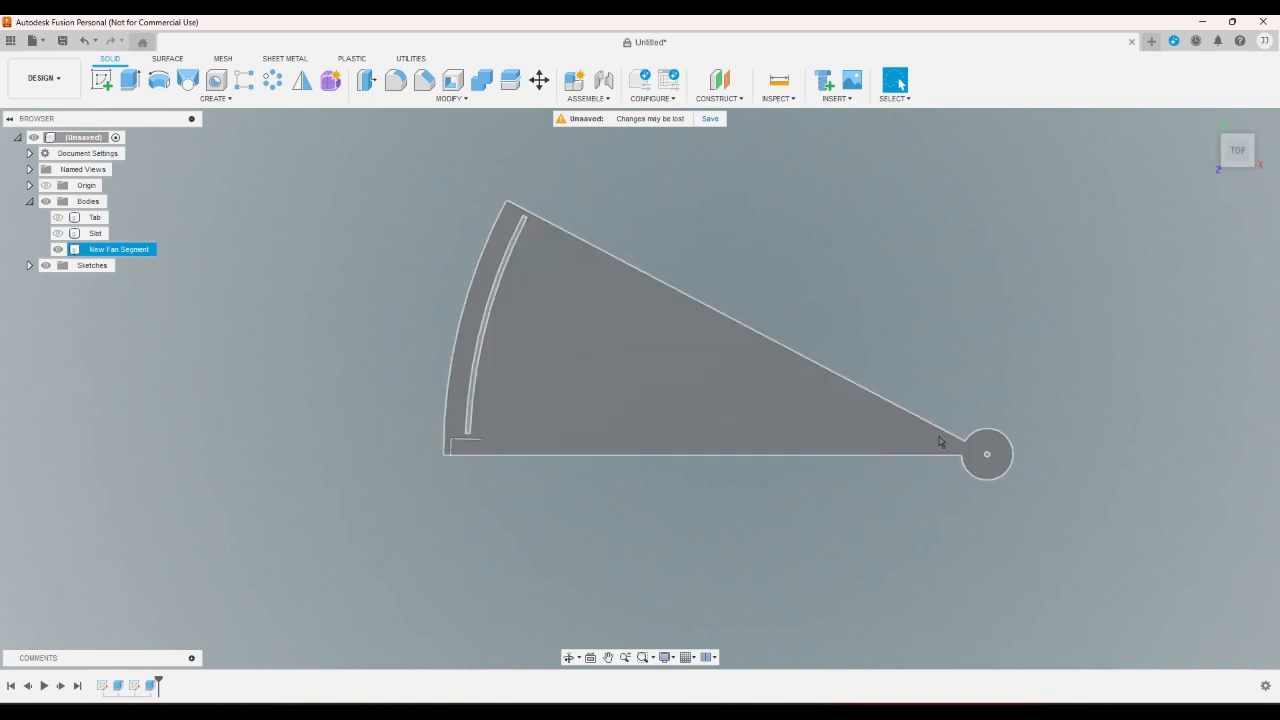
pyautogui.click(135, 688)
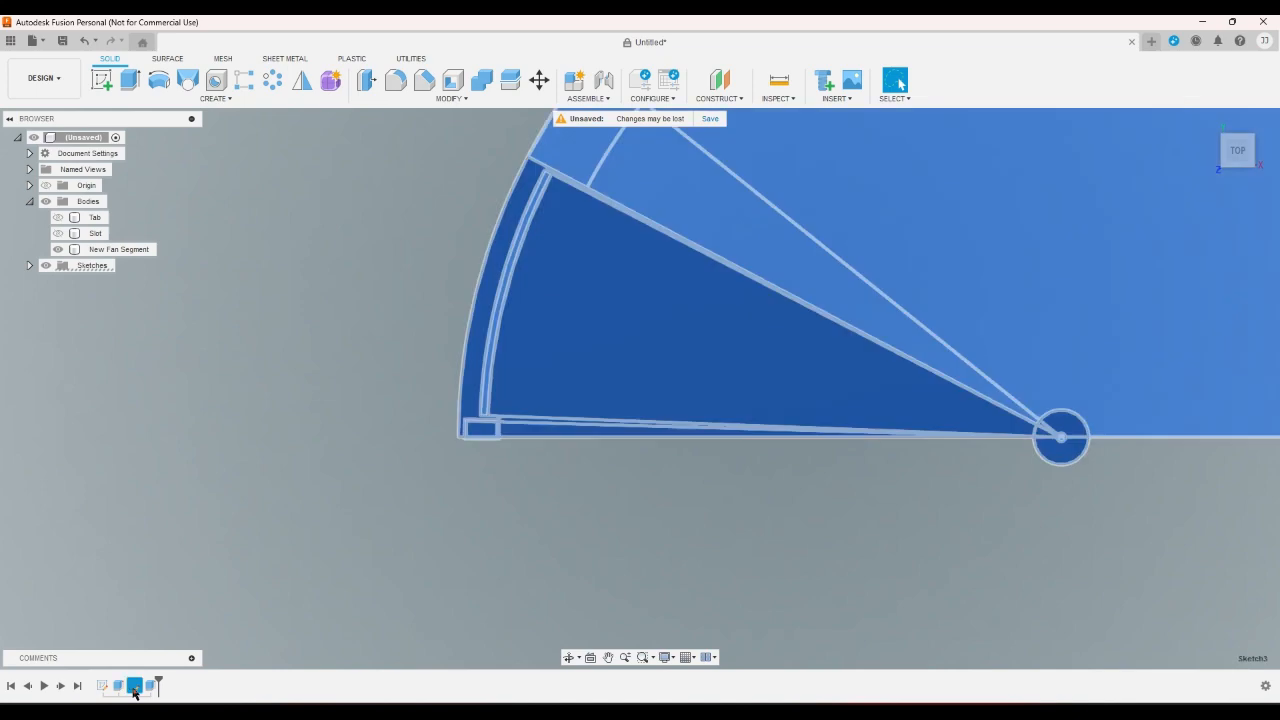
pyautogui.doubleClick(135, 688)
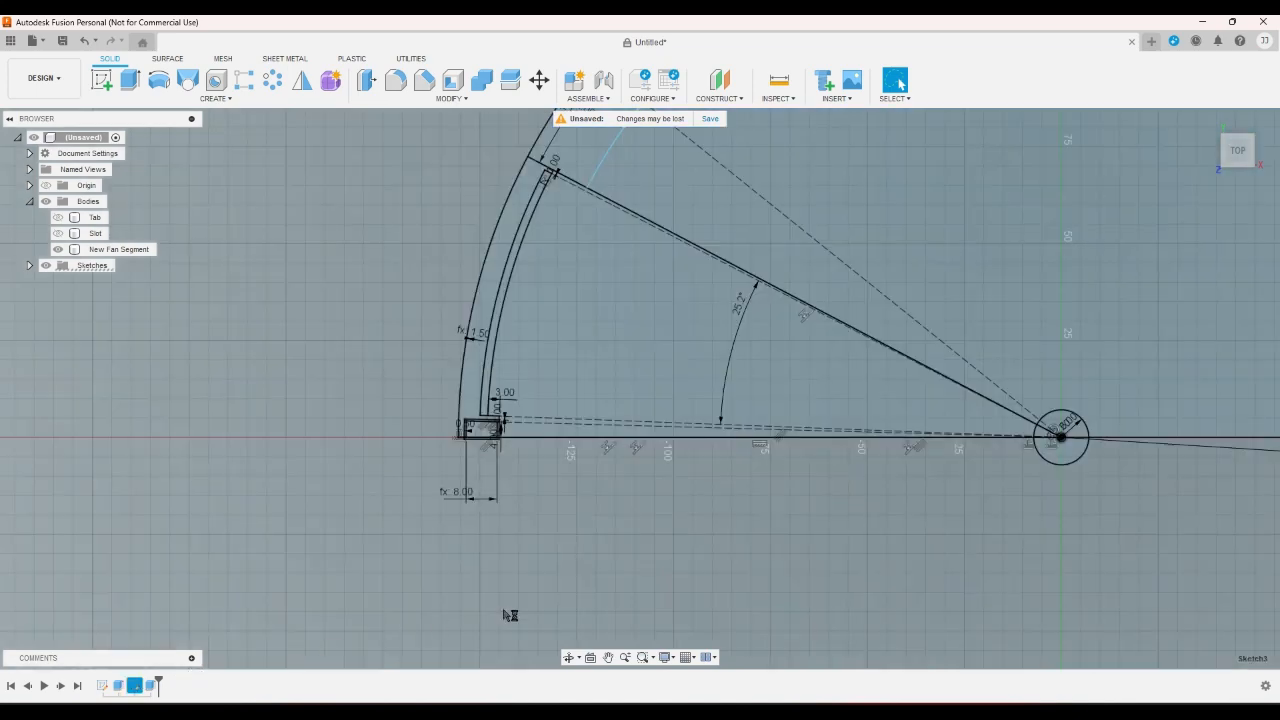
pyautogui.scroll(-5, 520, 600)
pyautogui.scroll(6, 740, 535)
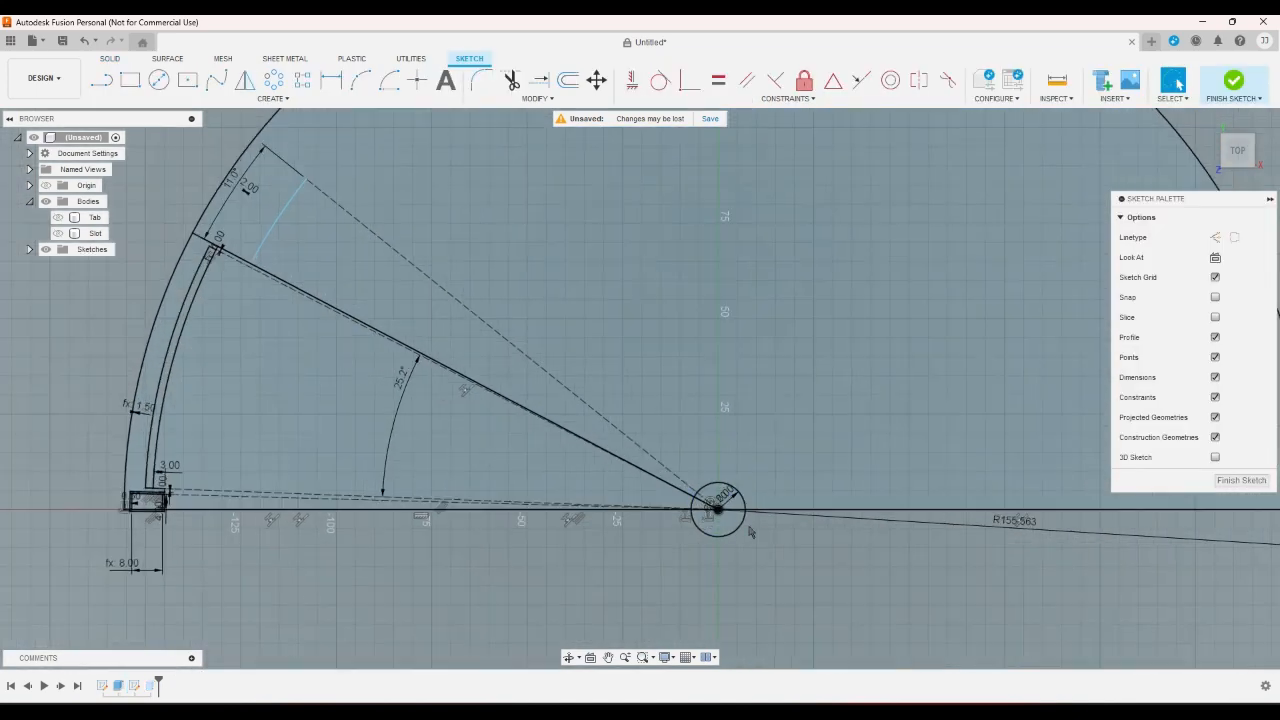
pyautogui.scroll(4, 751, 532)
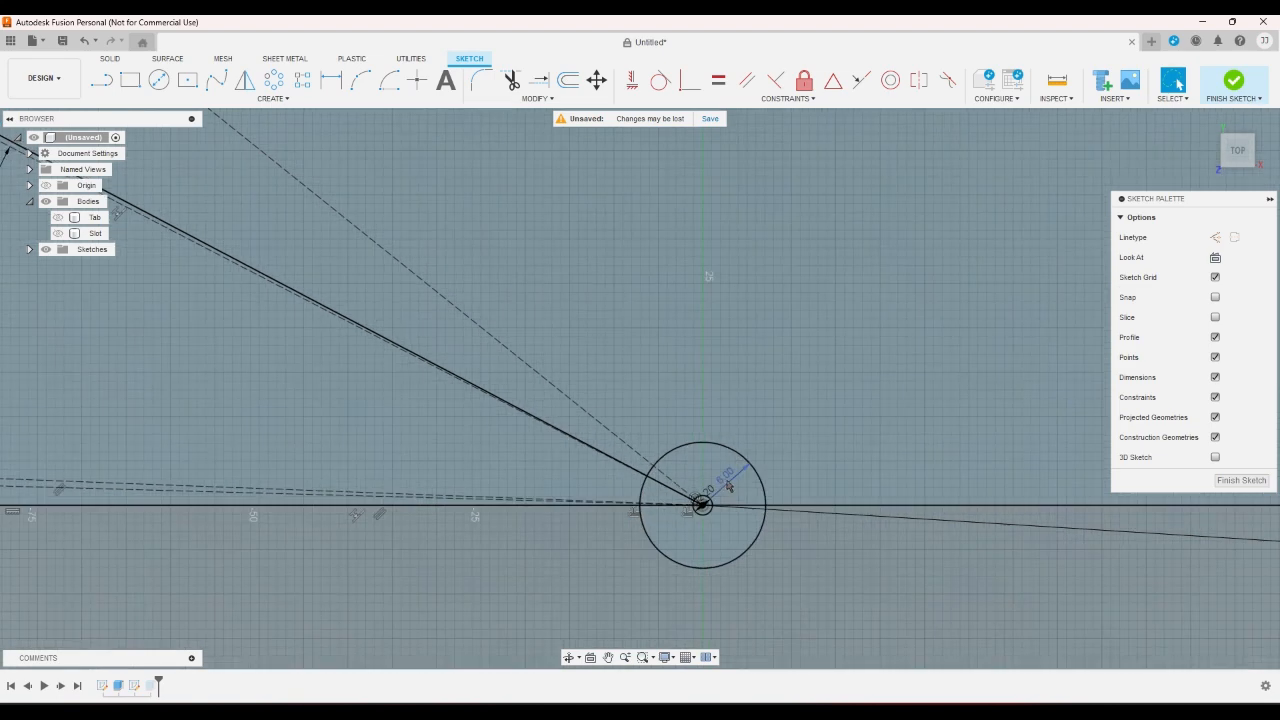
pyautogui.doubleClick(726, 480)
pyautogui.write('5')
pyautogui.press('Return')
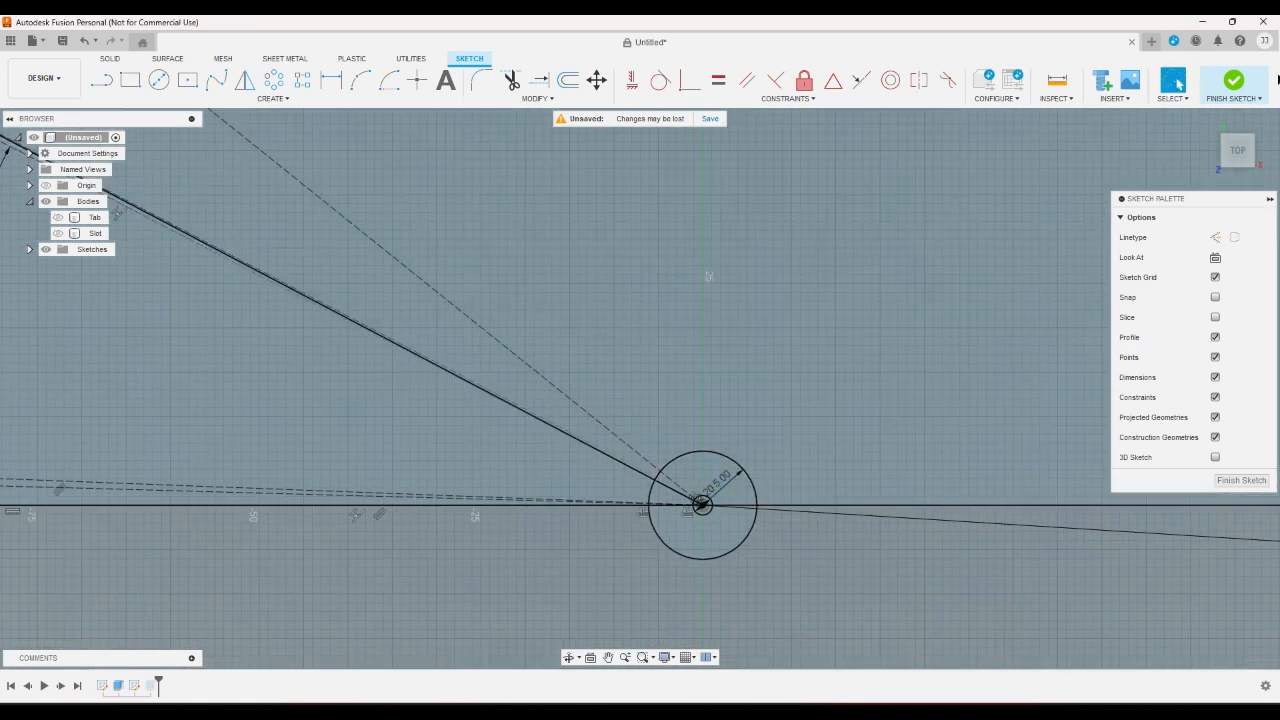
pyautogui.click(1236, 79)
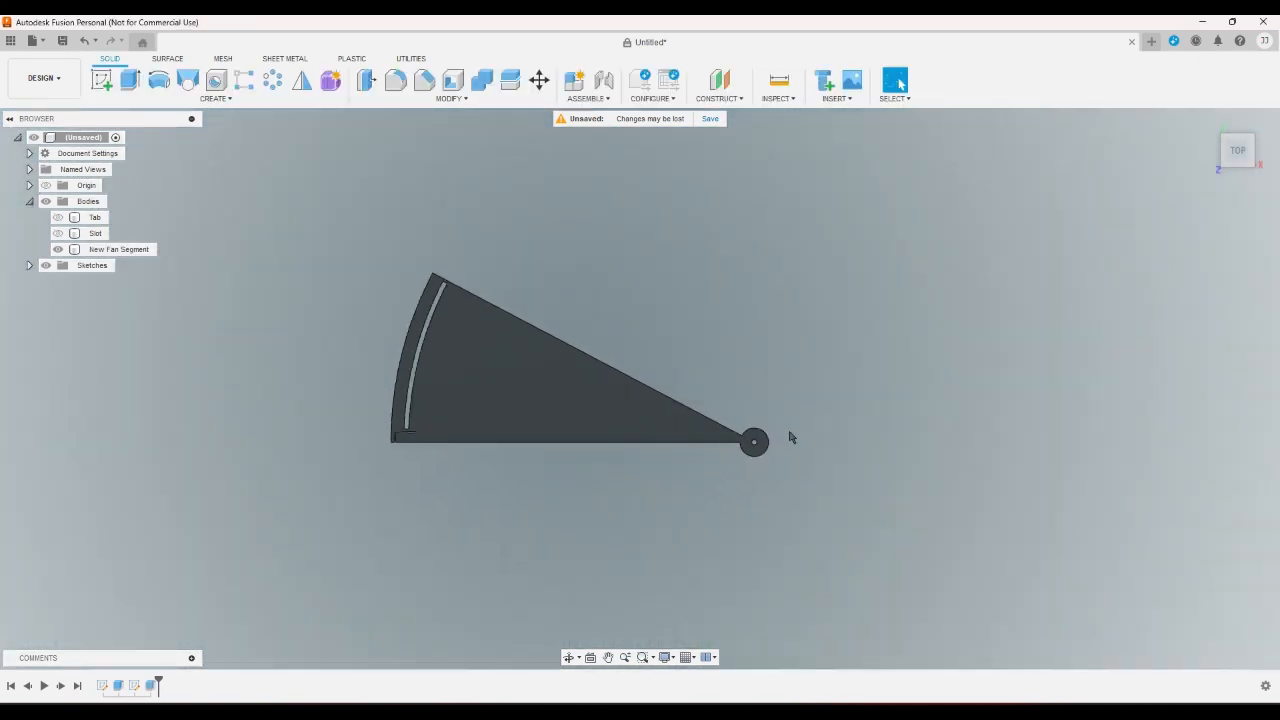
# - Enlarge the pivot hole by editing its diameter in the fan segment's sketch, and finish the sketch
pyautogui.click(1207, 121)
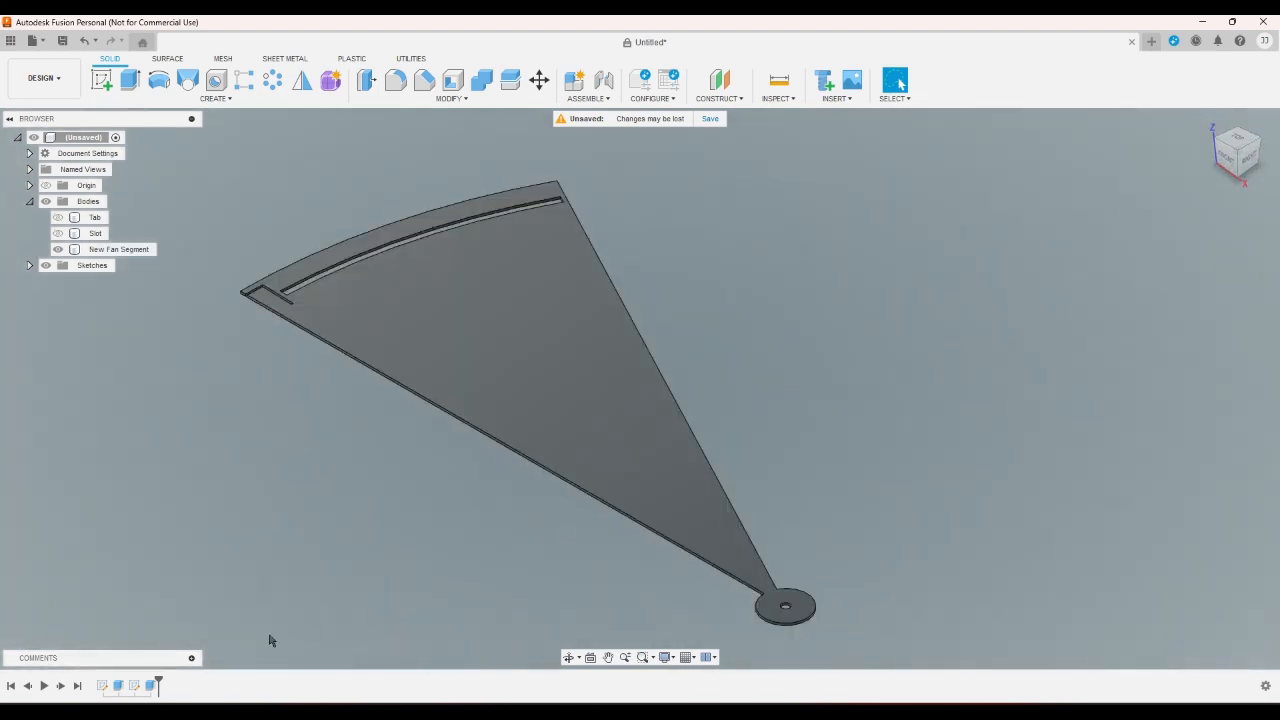
pyautogui.doubleClick(134, 685)
pyautogui.scroll(6, 1018, 552)
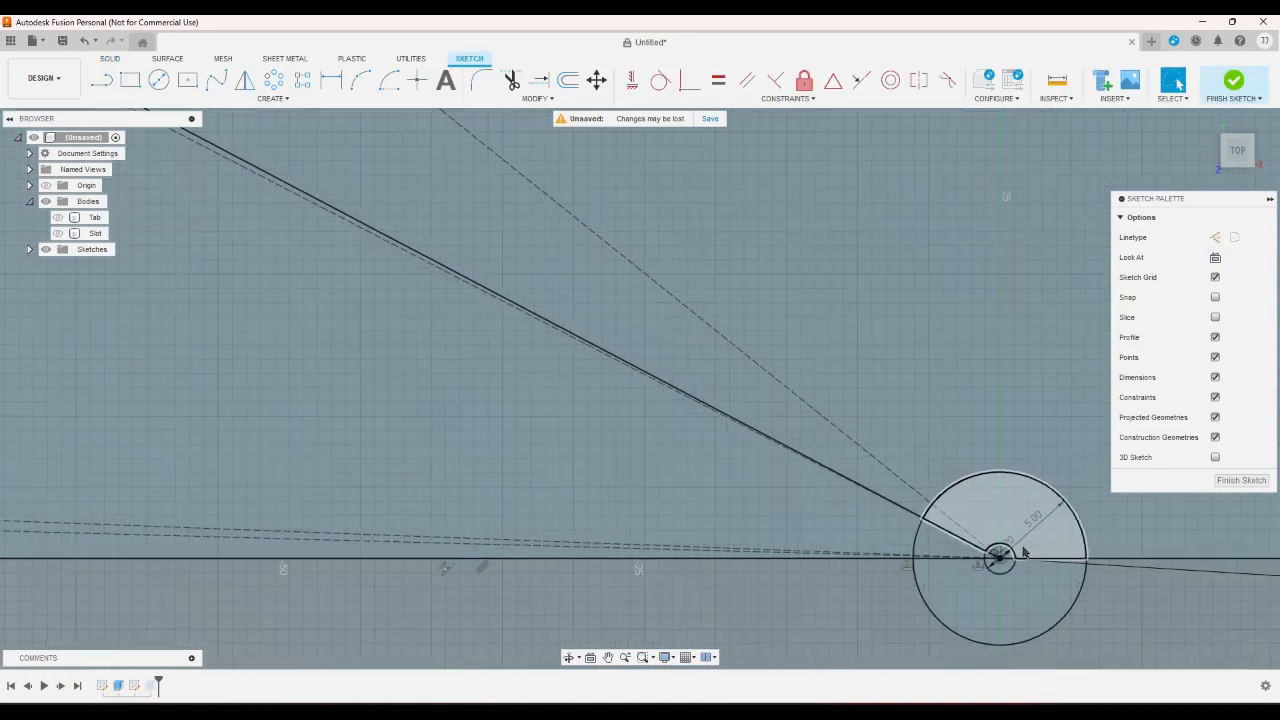
pyautogui.doubleClick(997, 554)
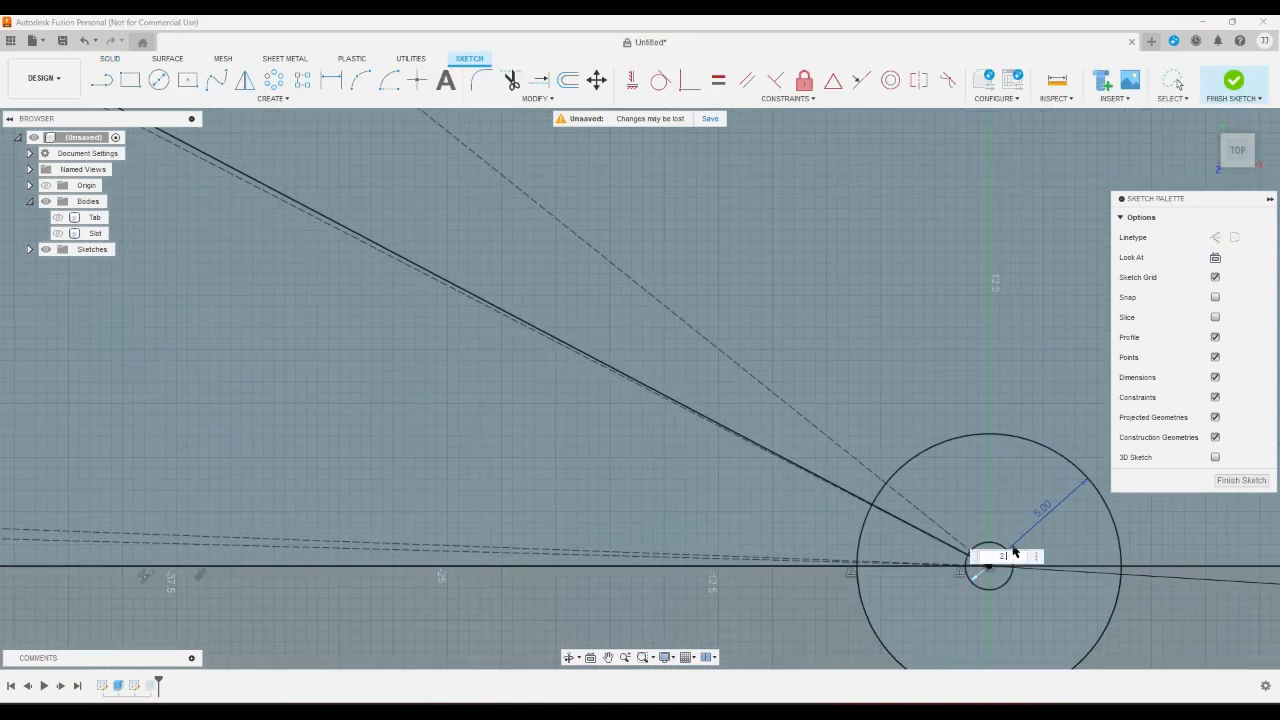
pyautogui.press('Return')
pyautogui.click(1233, 80)
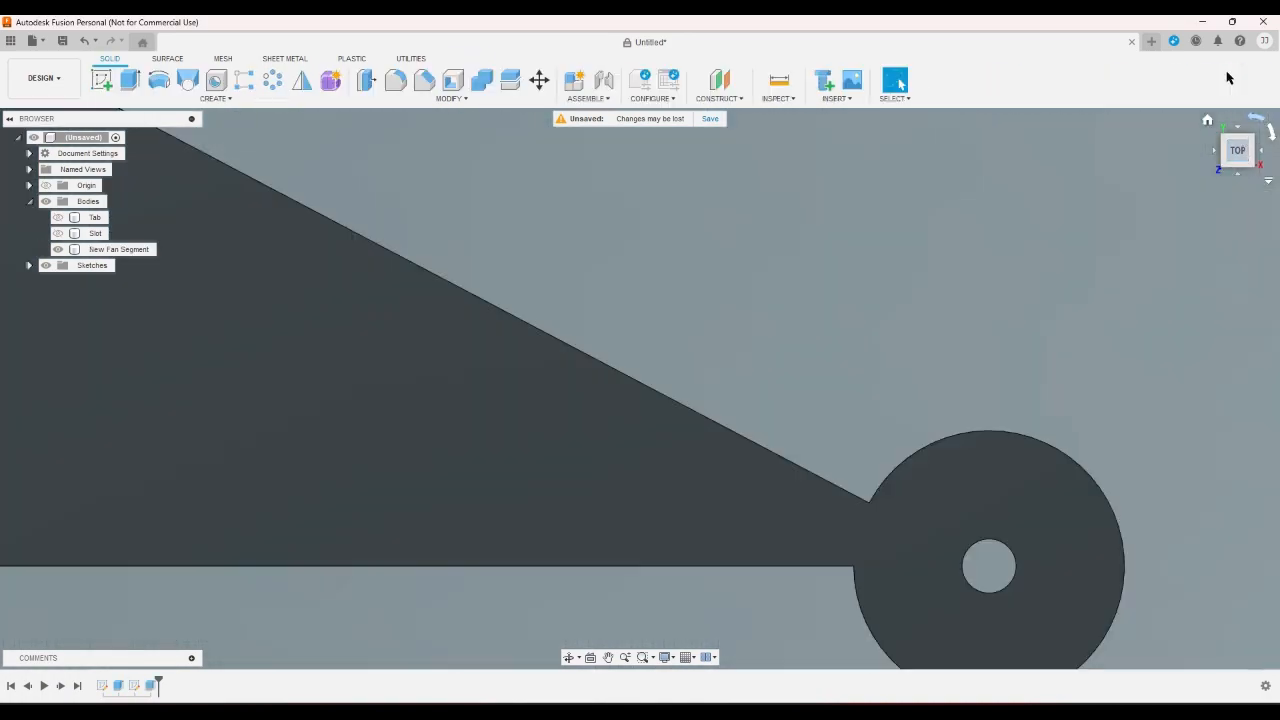
pyautogui.scroll(-5, 818, 504)
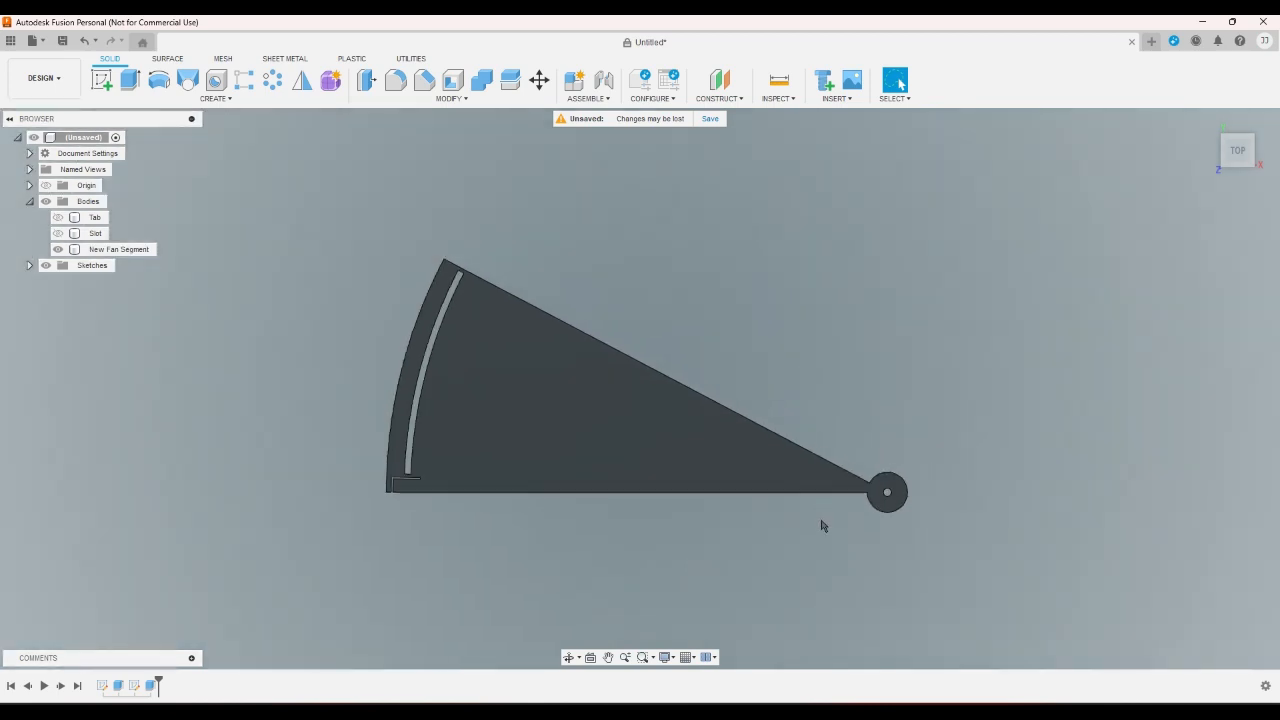
# - Examine the fan segment's L-shaped corner cut, the curved slot above it and the overall outline from the top
pyautogui.scroll(10, 417, 503)
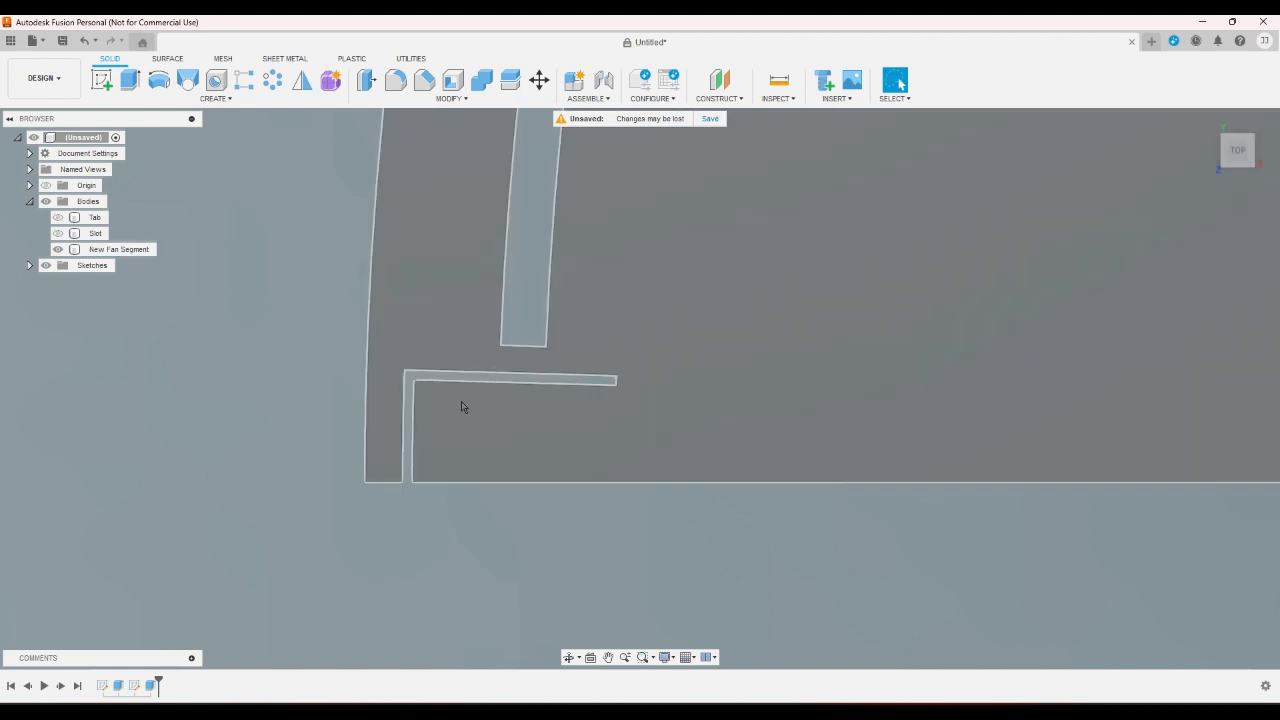
pyautogui.scroll(-2, 455, 555)
pyautogui.scroll(-1, 451, 577)
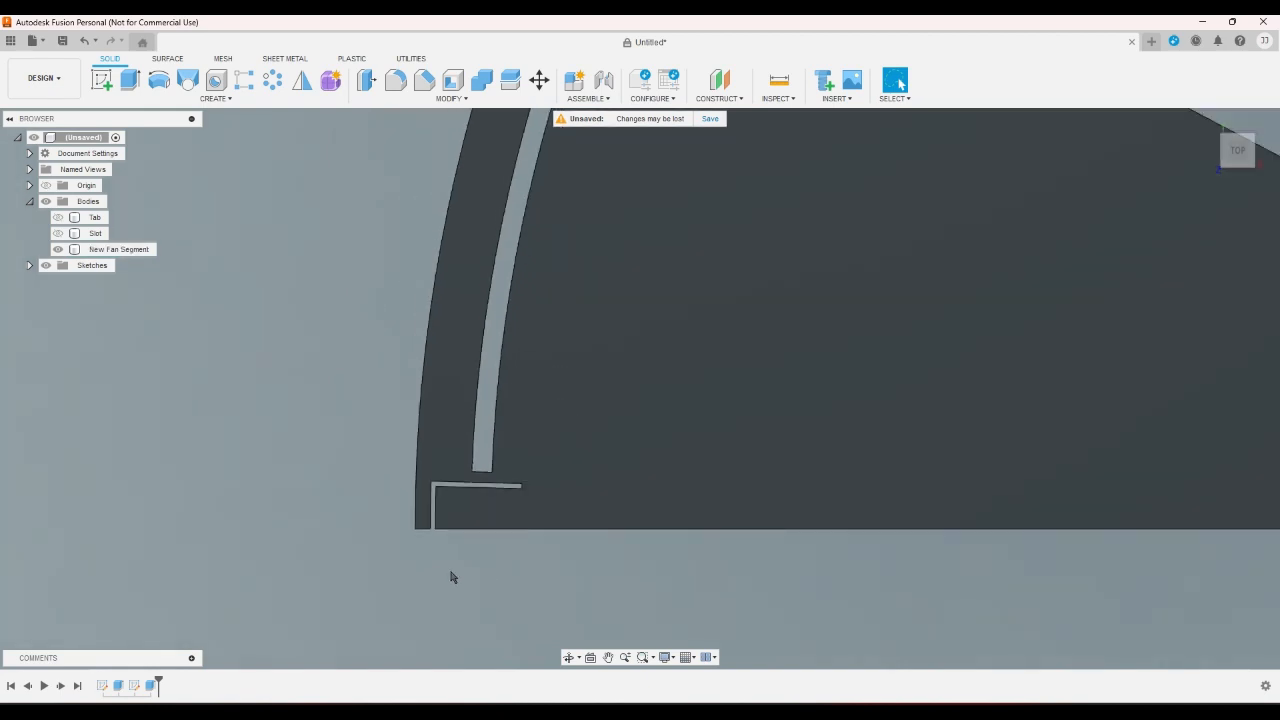
pyautogui.scroll(-3, 440, 583)
pyautogui.scroll(3, 445, 555)
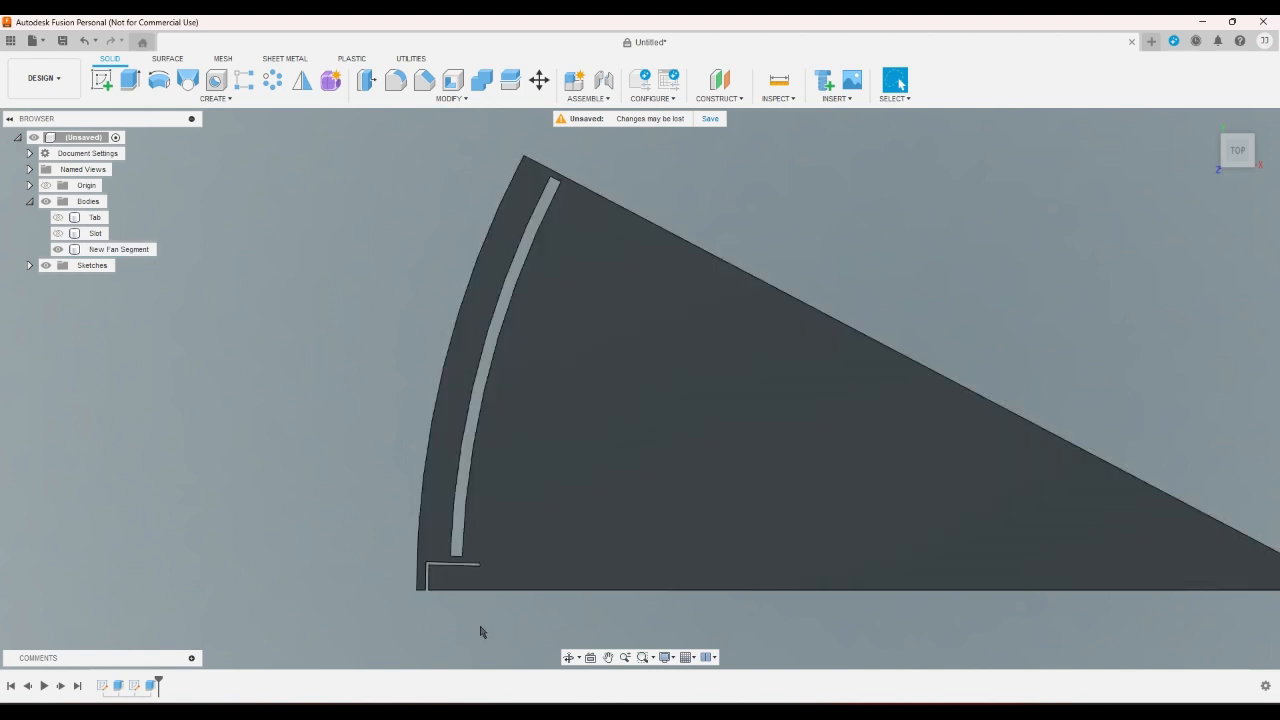
pyautogui.scroll(1, 480, 632)
pyautogui.scroll(-2, 483, 632)
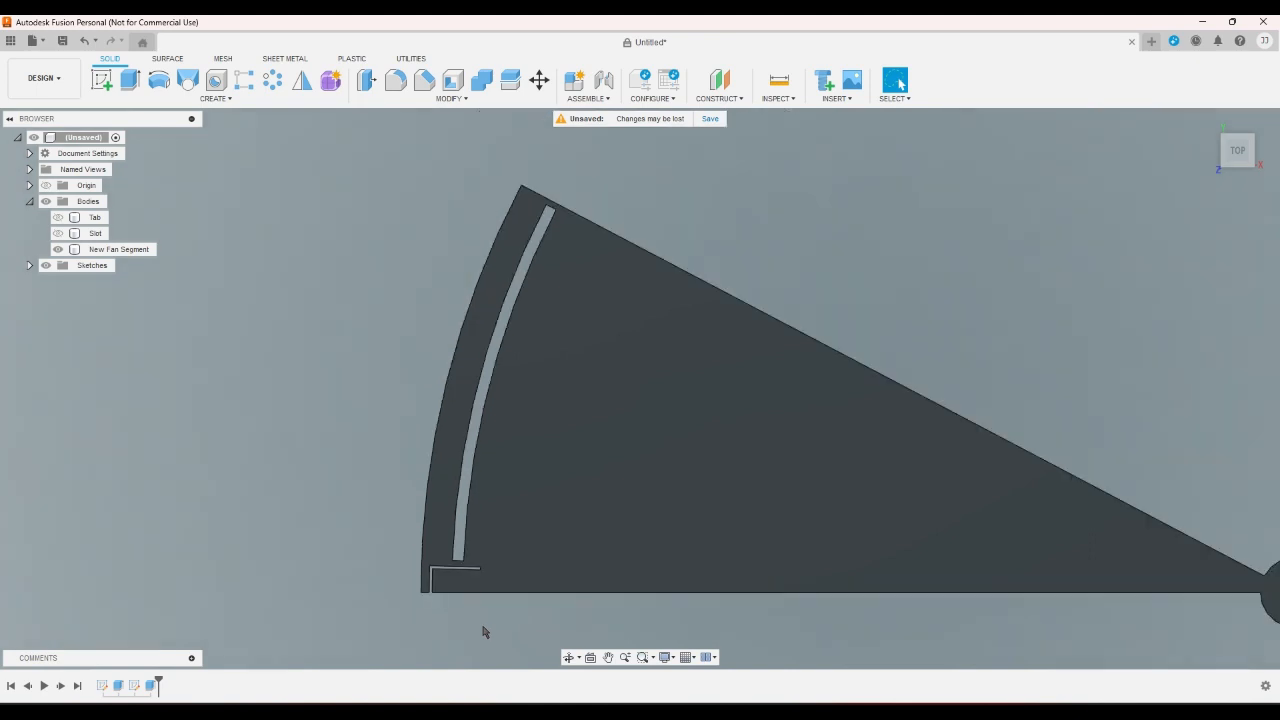
pyautogui.scroll(2, 478, 615)
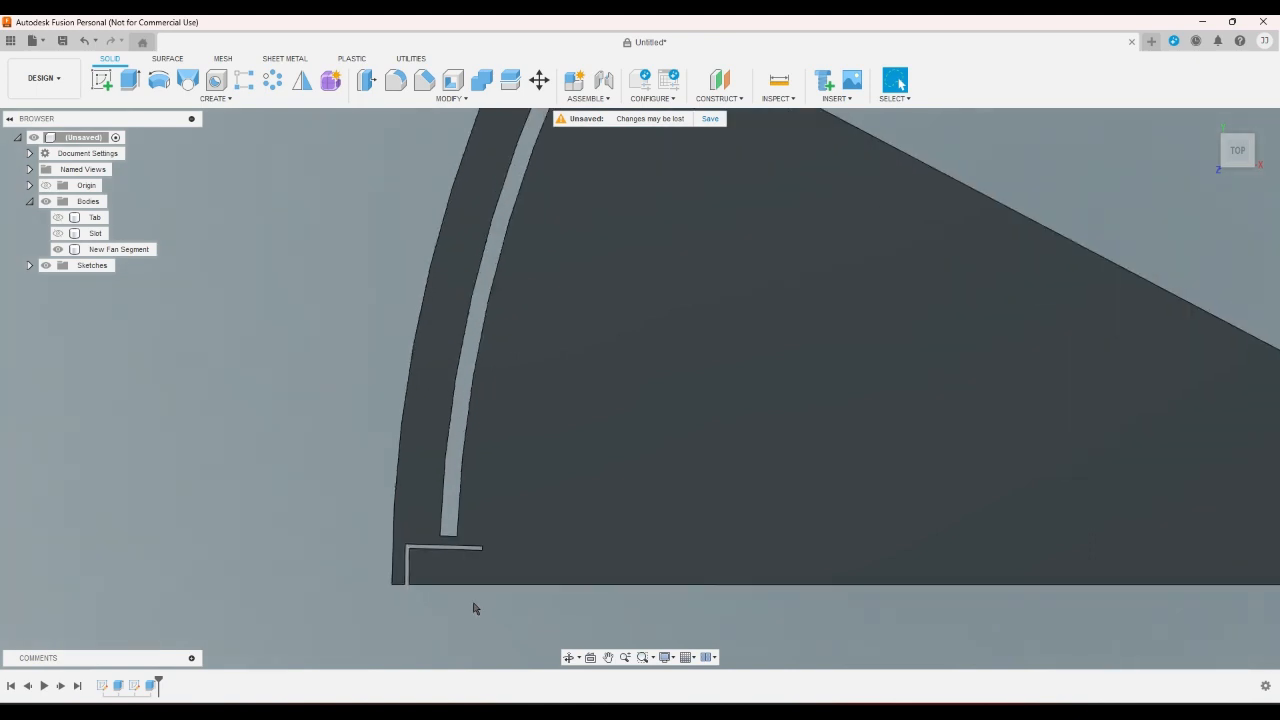
pyautogui.scroll(-2, 476, 606)
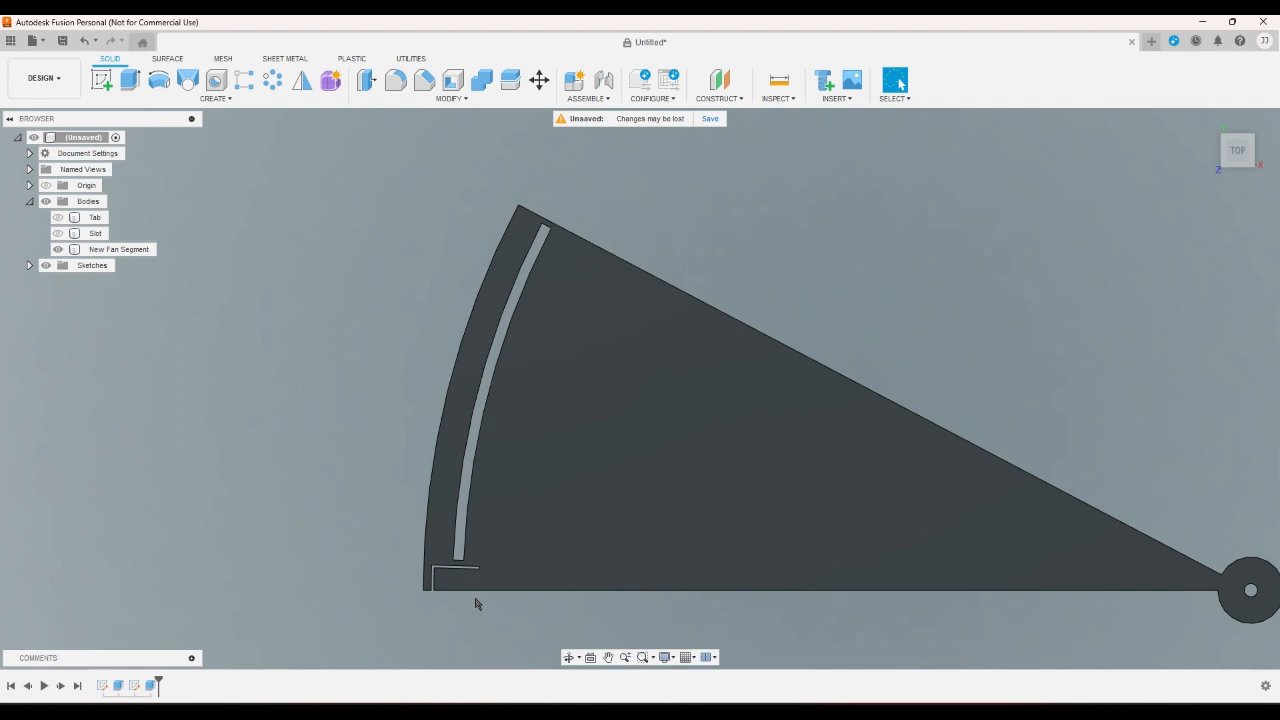
pyautogui.click(476, 592)
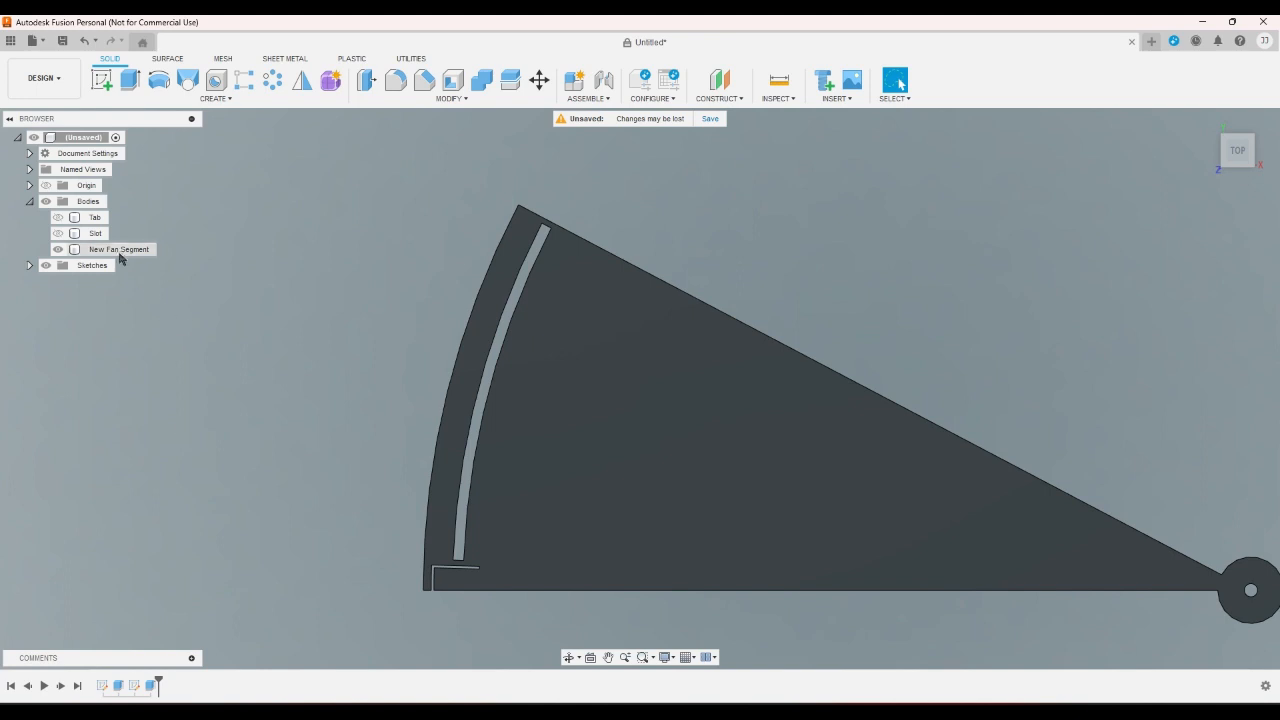
# - Export the New Fan Segment body as a 3MF mesh with mesh preview on, medium refinement, into the Folding Fan Tests folder
pyautogui.rightClick(121, 251)
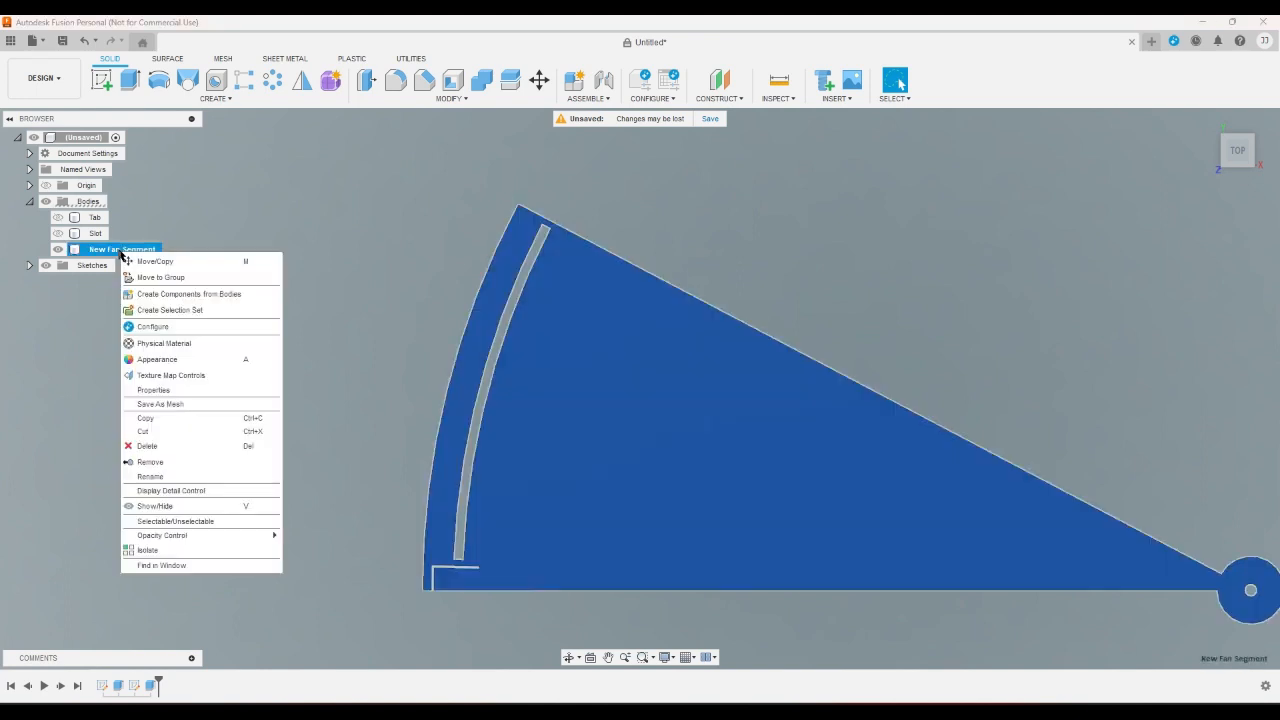
pyautogui.click(165, 404)
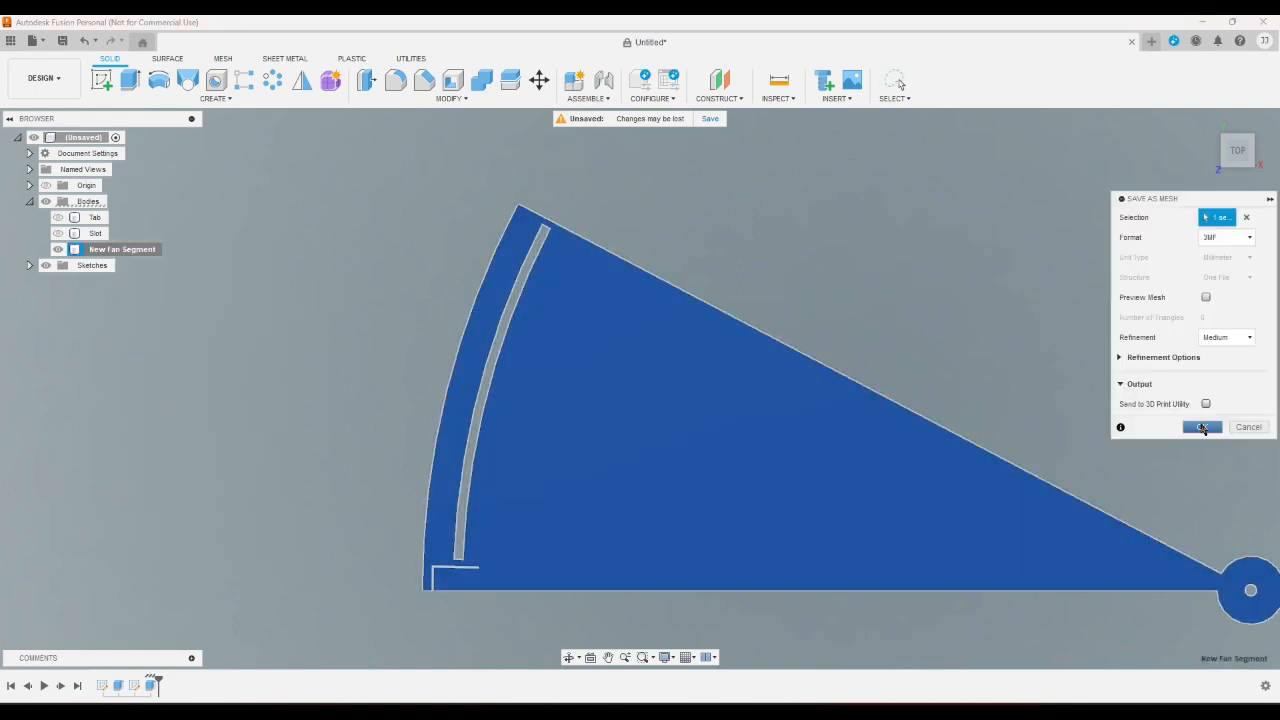
pyautogui.click(1206, 297)
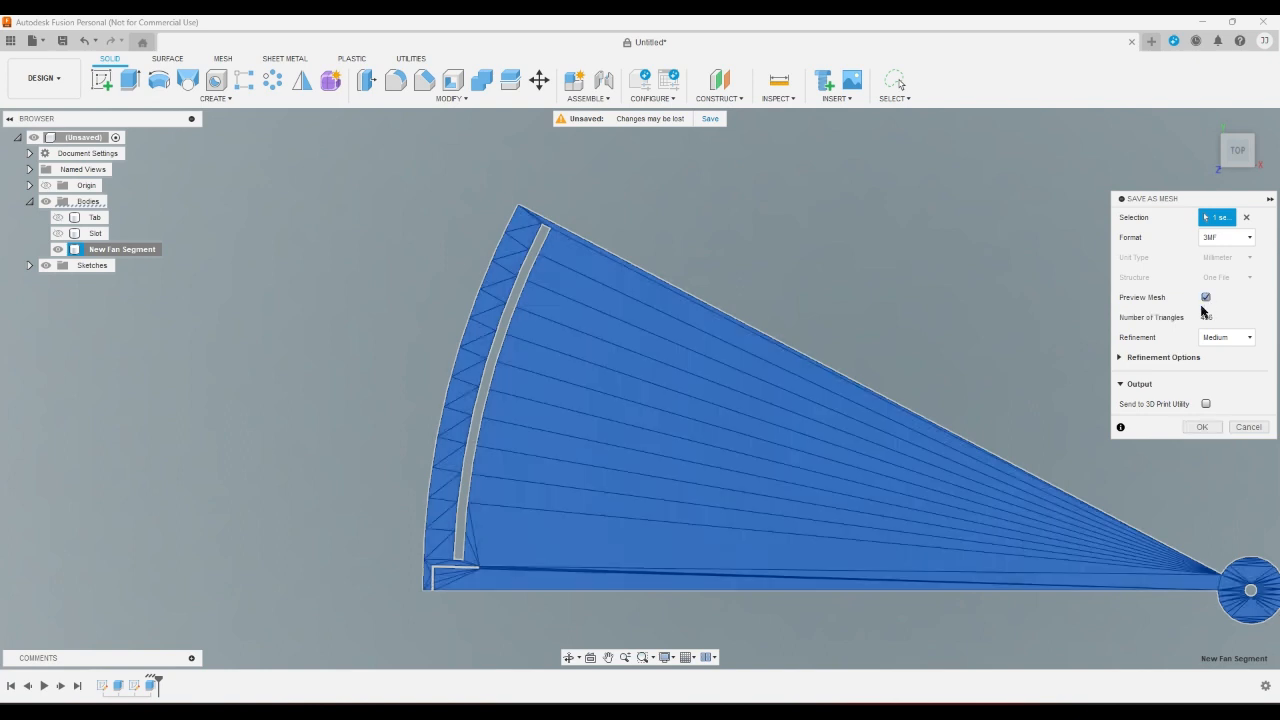
pyautogui.click(1202, 427)
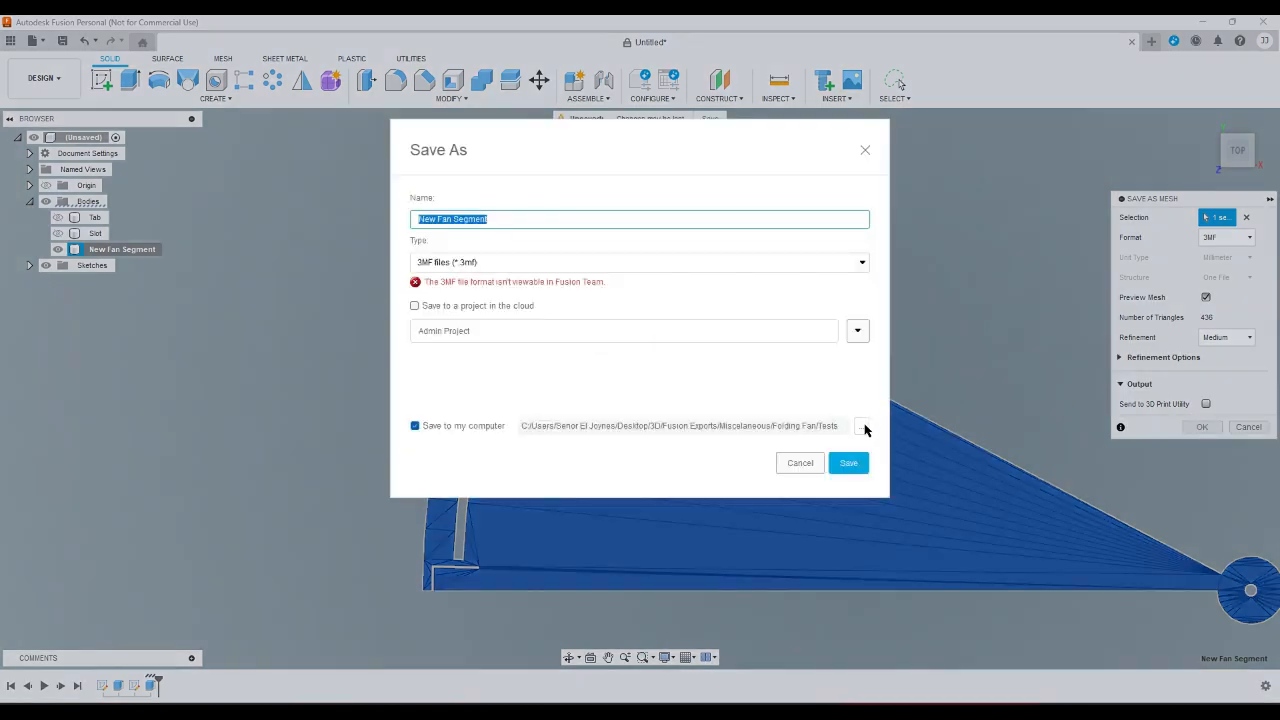
pyautogui.click(849, 462)
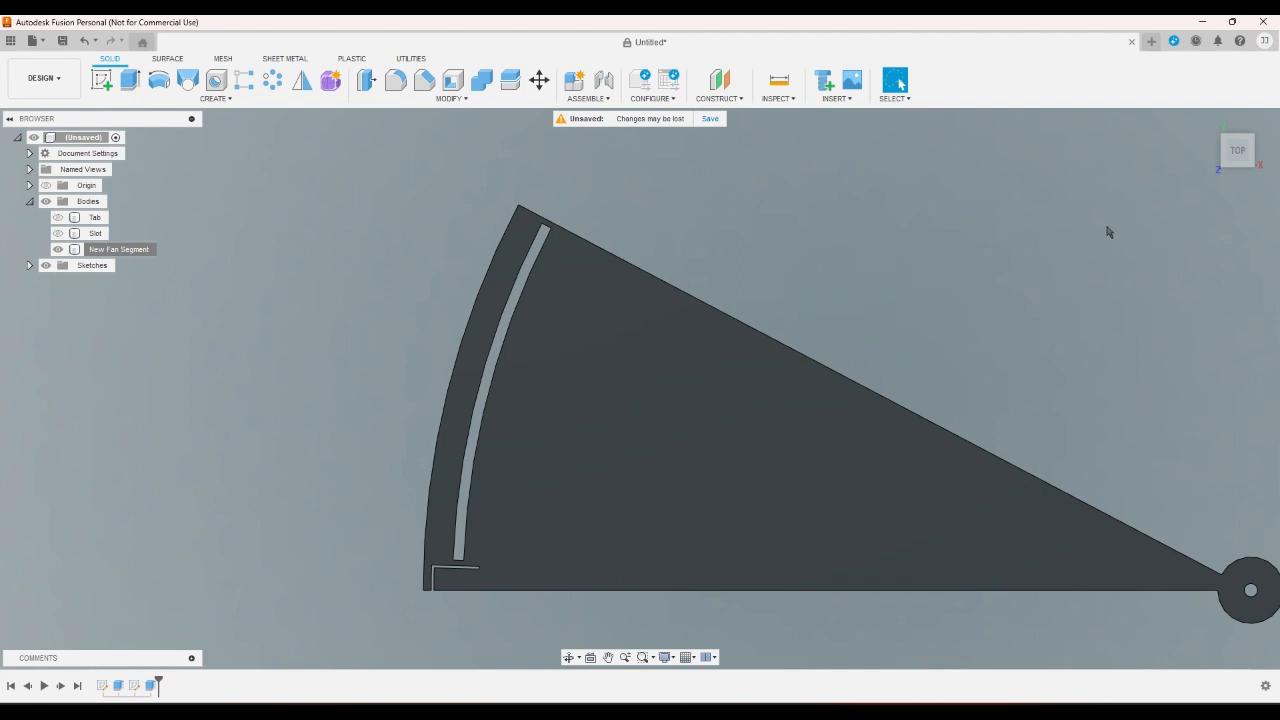
# - Switch to Ultimaker Cura and examine the sliced layer preview of the two original fan segments from above
pyautogui.click(1208, 120)
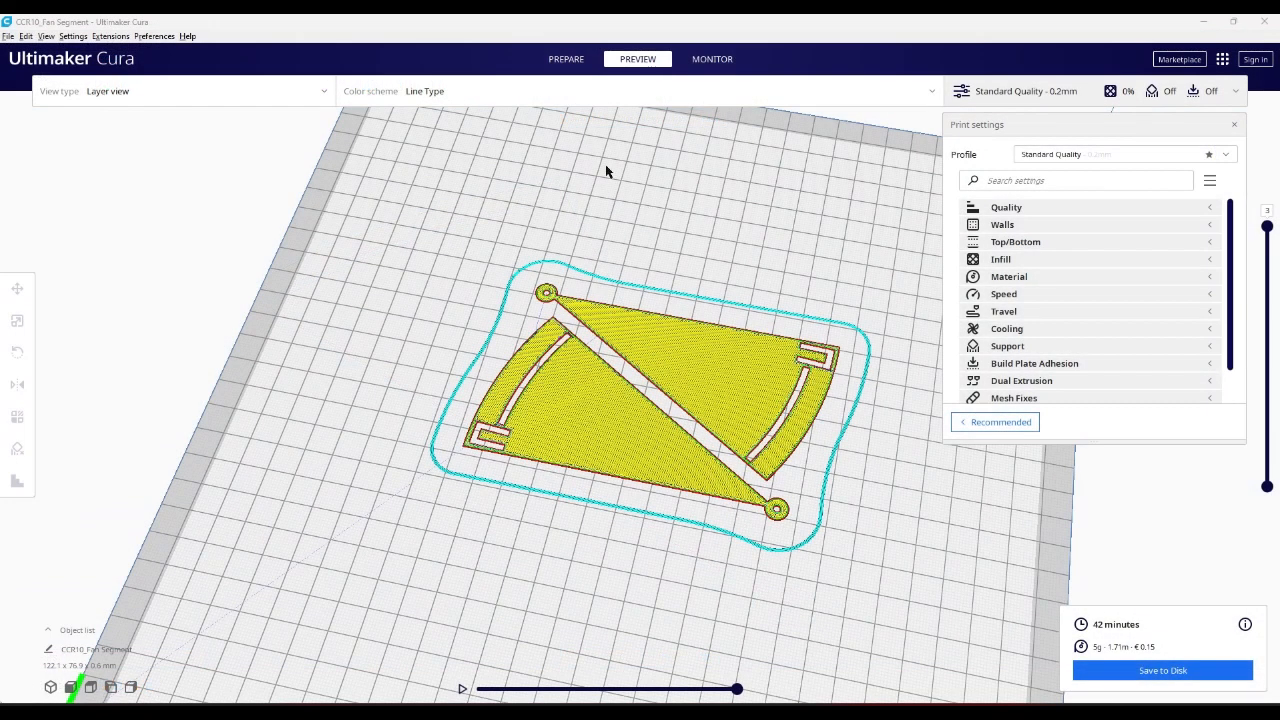
pyautogui.scroll(-5, 605, 166)
pyautogui.moveTo(620, 249); pyautogui.dragTo(613, 216, button='right')
pyautogui.scroll(3, 645, 278)
pyautogui.scroll(2, 645, 273)
pyautogui.moveTo(645, 273); pyautogui.dragTo(654, 298, button='right')
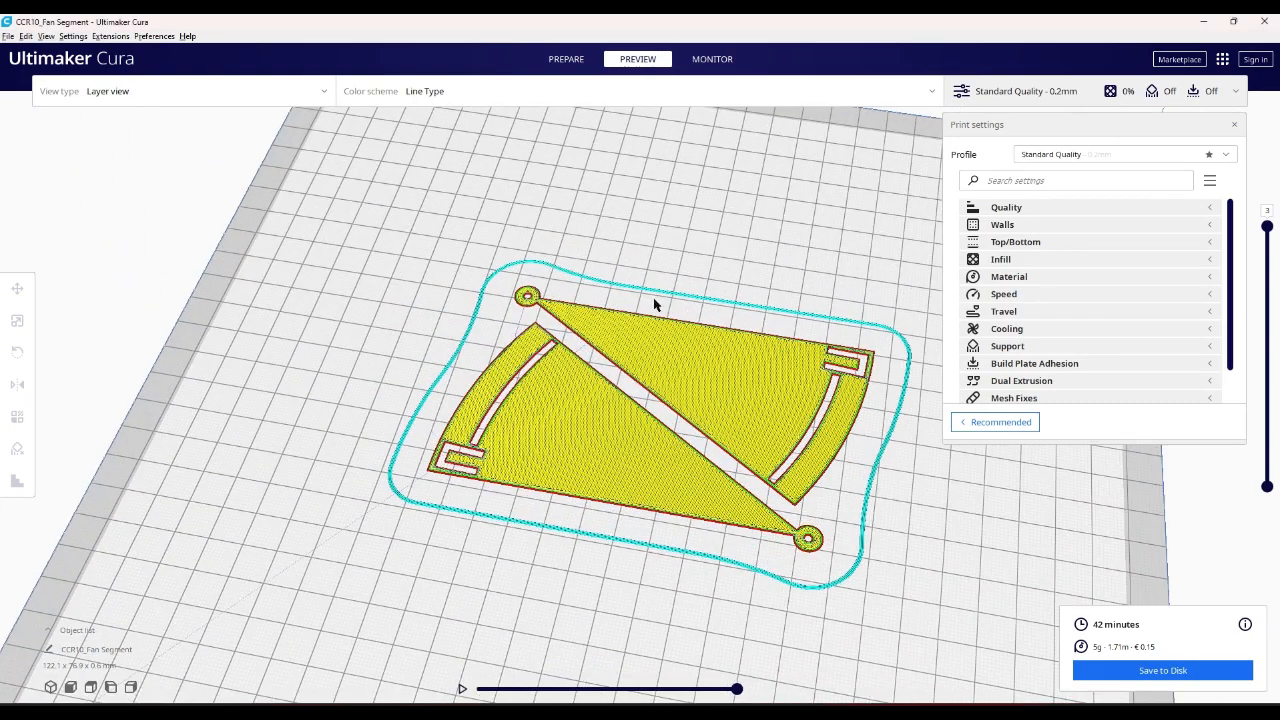
pyautogui.moveTo(630, 236); pyautogui.dragTo(579, 236, button='right')
pyautogui.scroll(2, 579, 236)
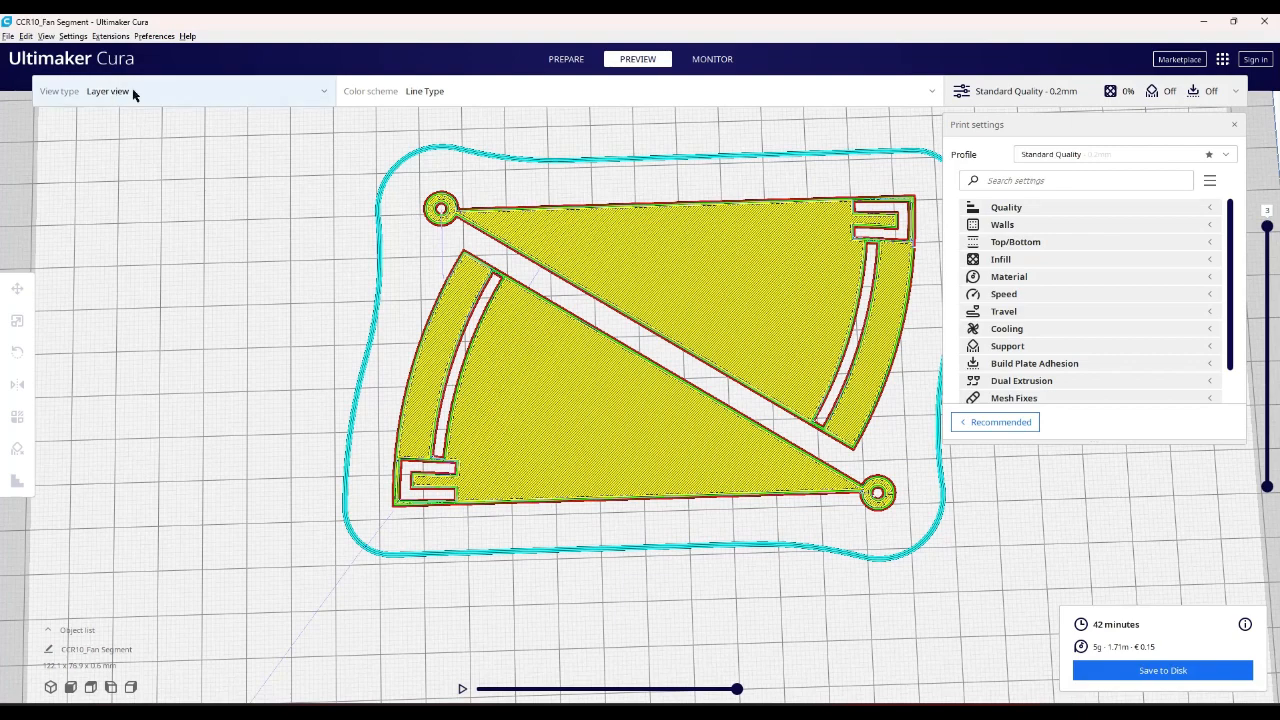
# - Return to the prepare stage and load New Fan Segment.3mf from the Tests folder
pyautogui.click(560, 62)
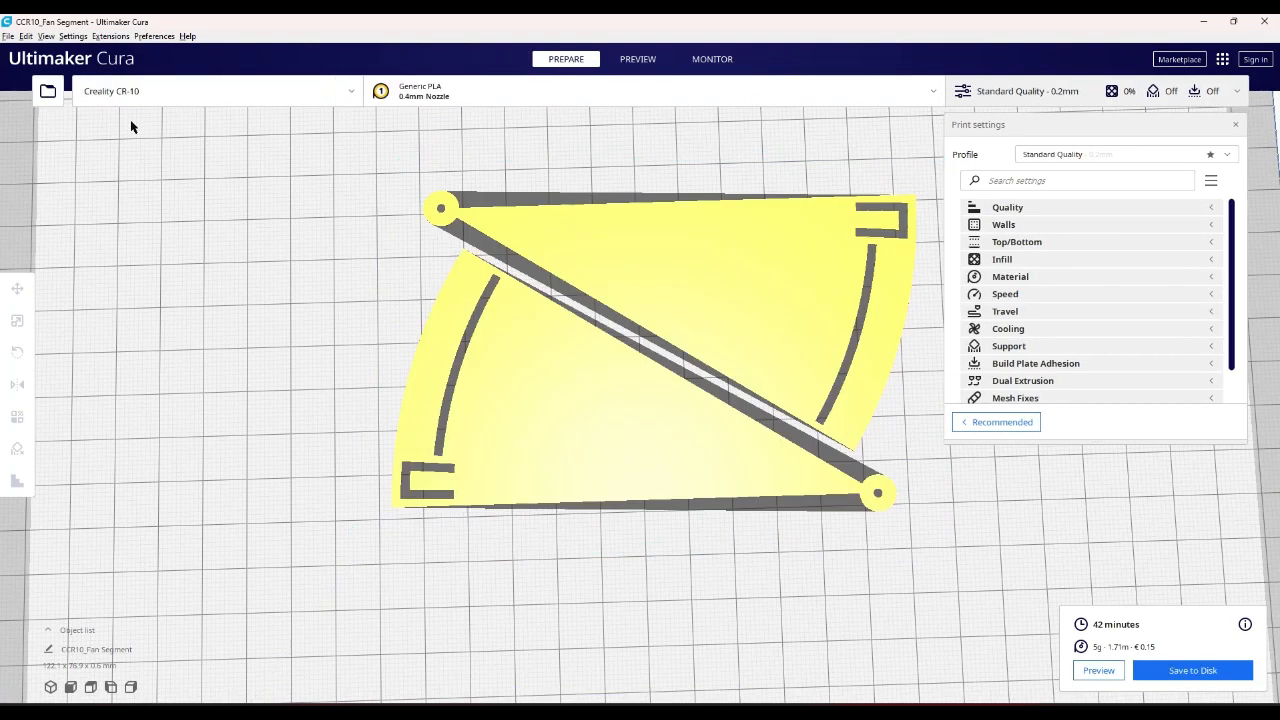
pyautogui.click(47, 91)
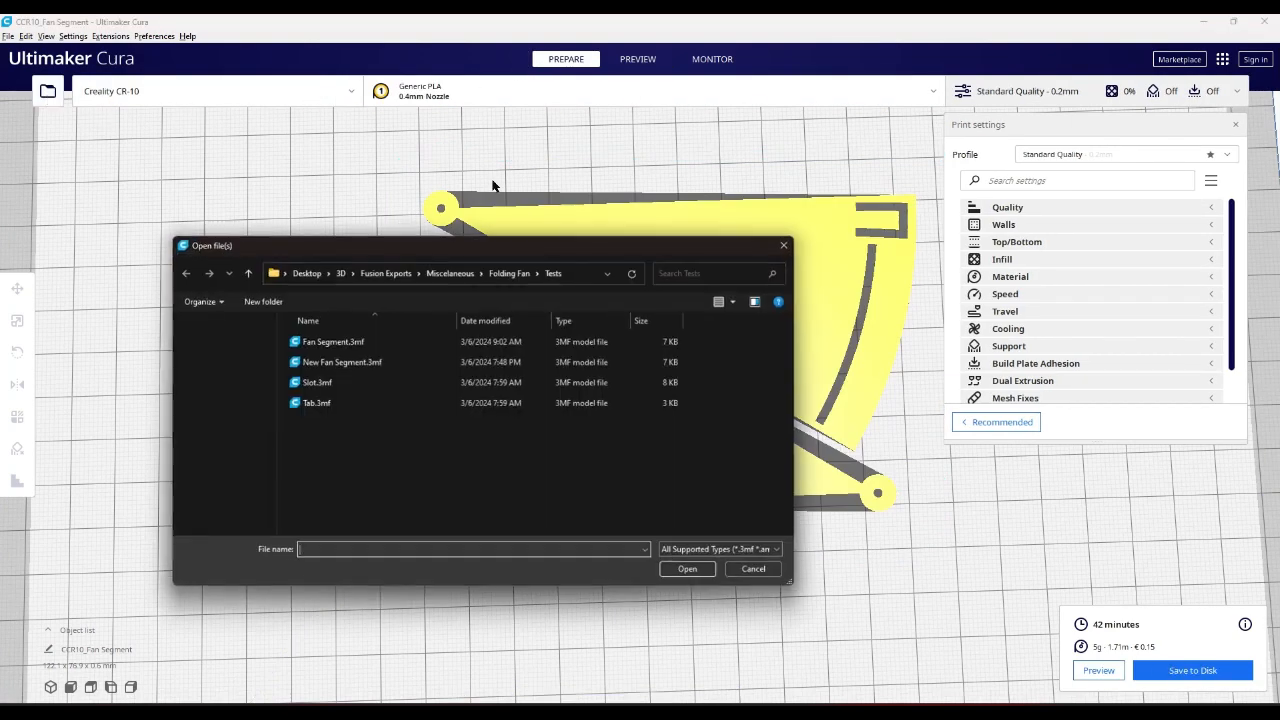
pyautogui.click(372, 361)
pyautogui.click(688, 571)
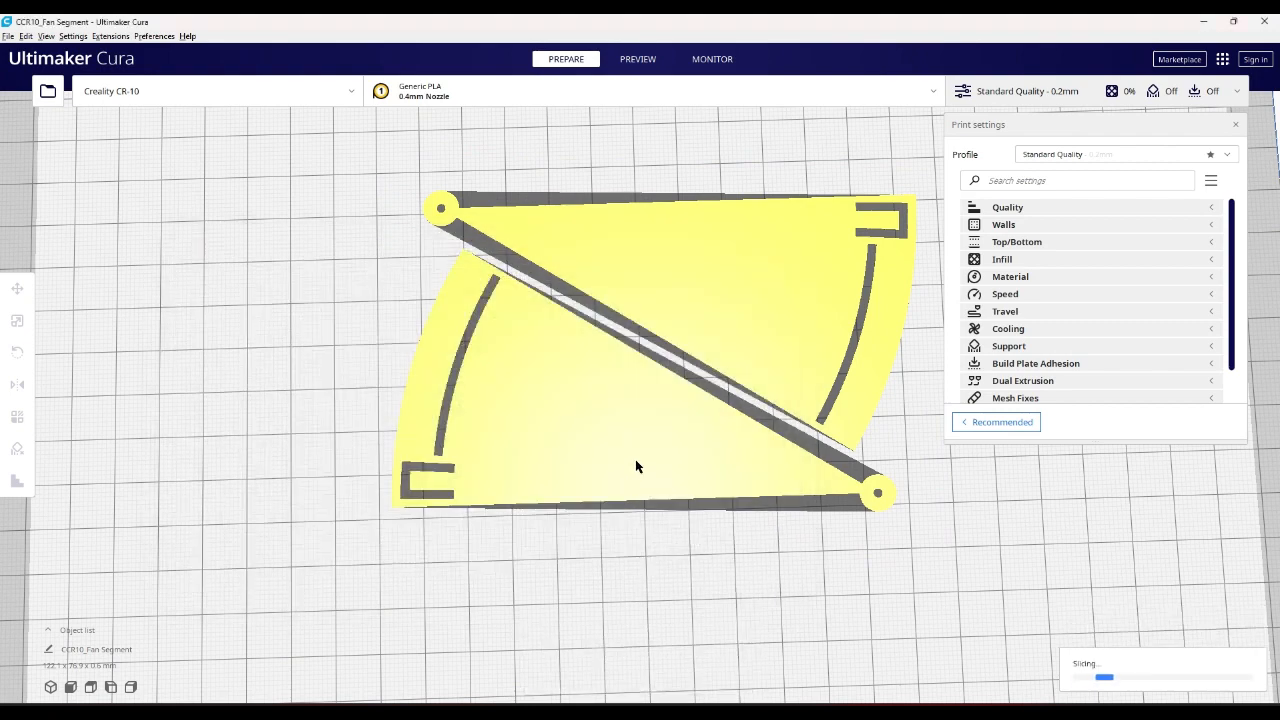
# - Center the newly loaded fan segment on the build plate
pyautogui.scroll(-10, 636, 460)
pyautogui.click(357, 597)
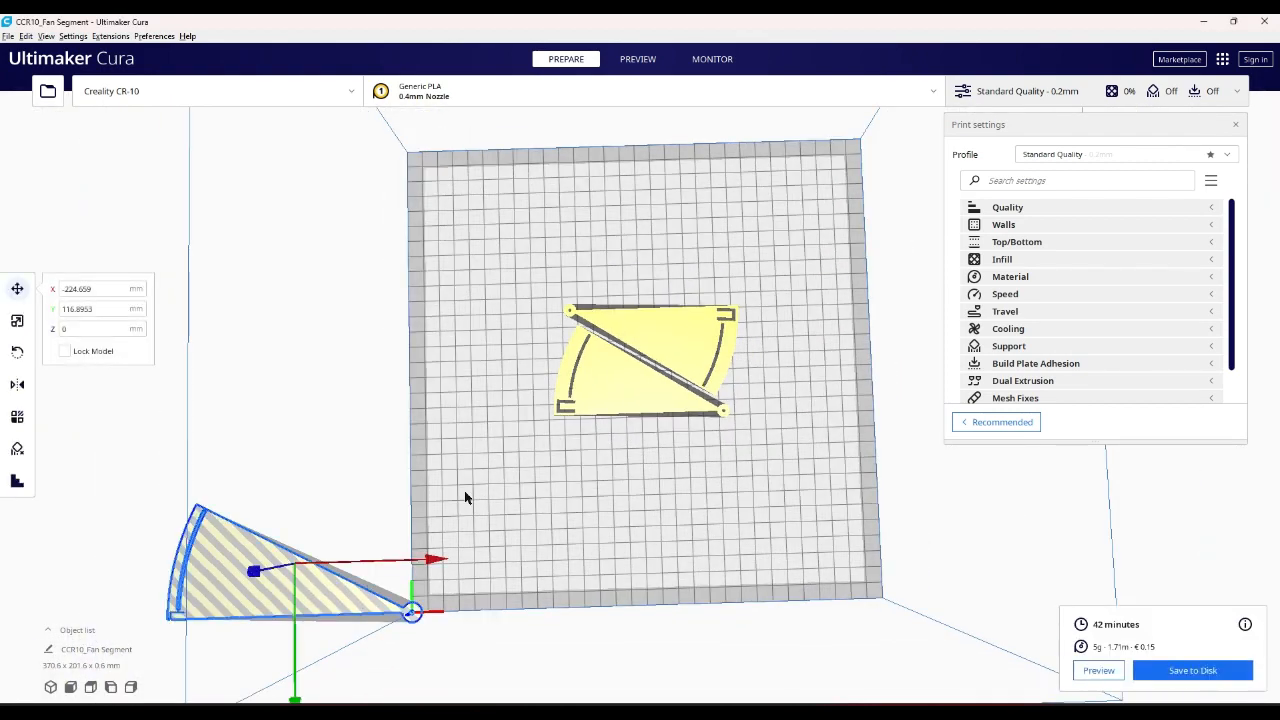
pyautogui.rightClick(495, 472)
pyautogui.click(515, 482)
pyautogui.scroll(8, 566, 493)
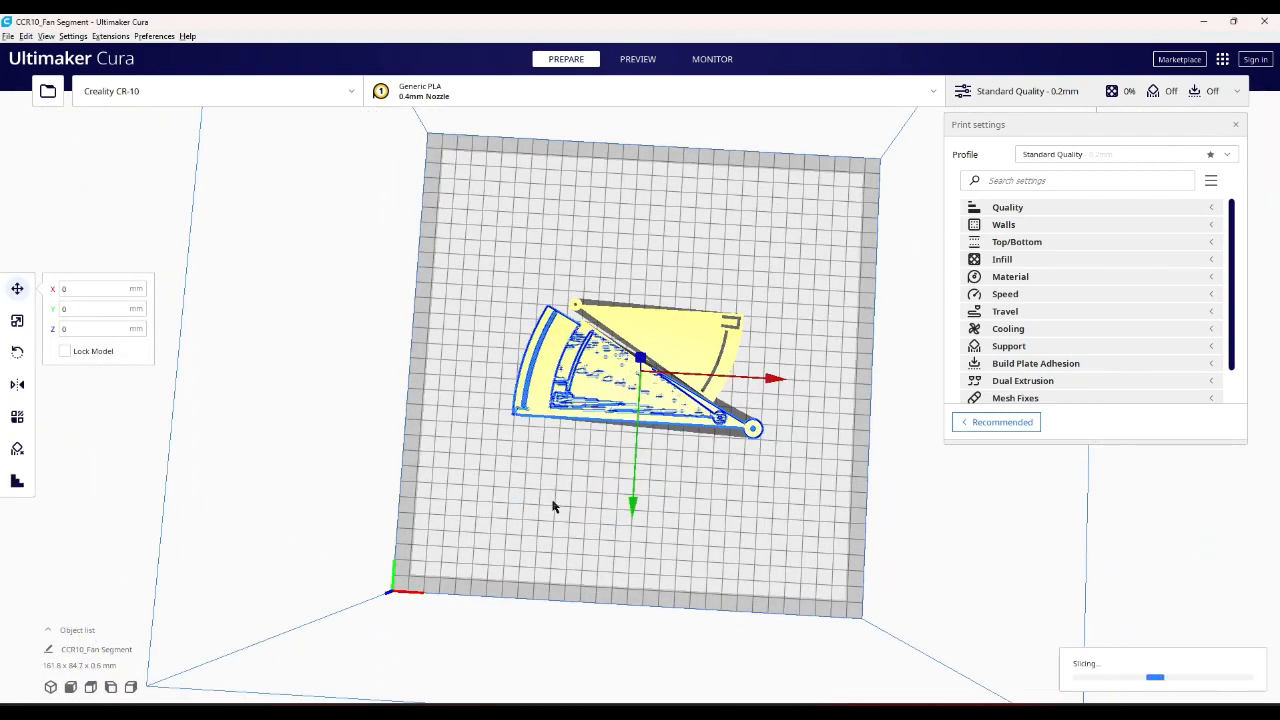
pyautogui.scroll(2, 566, 456)
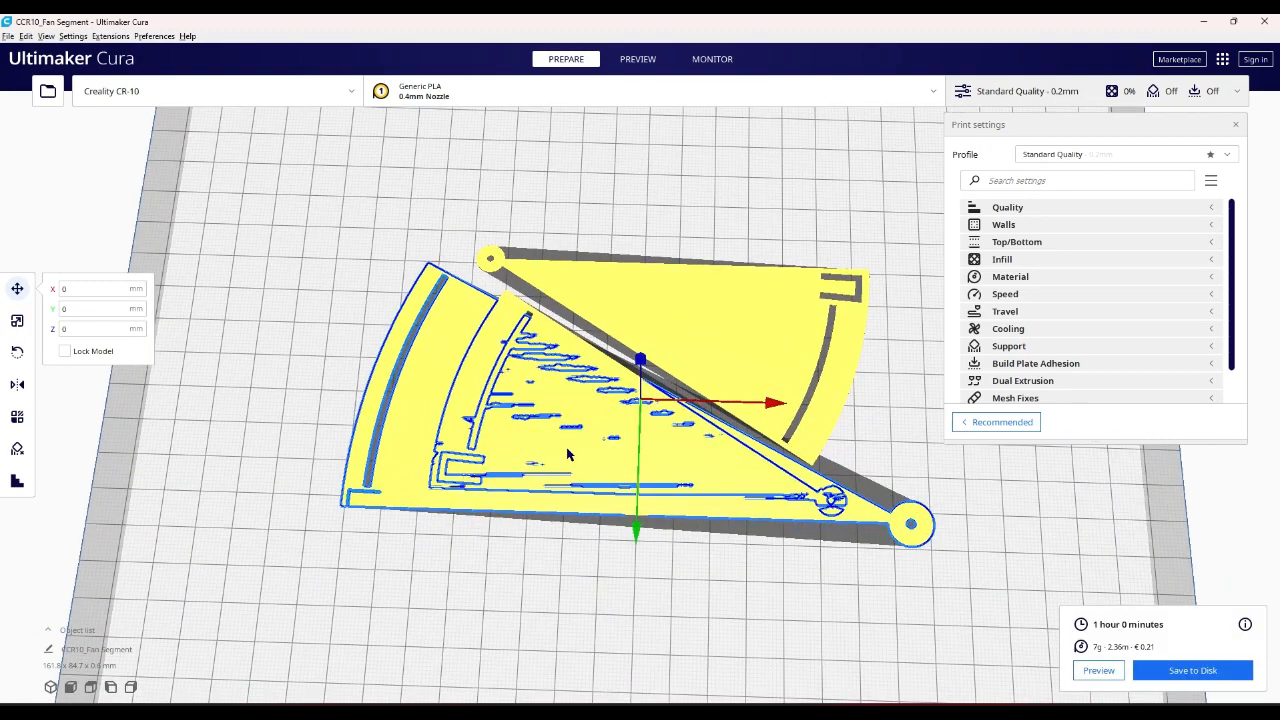
# - Move the smaller original segment to about X 22.6 mm, Y 5.2 mm so its pivot overlaps the new segment's pivot
pyautogui.click(536, 317)
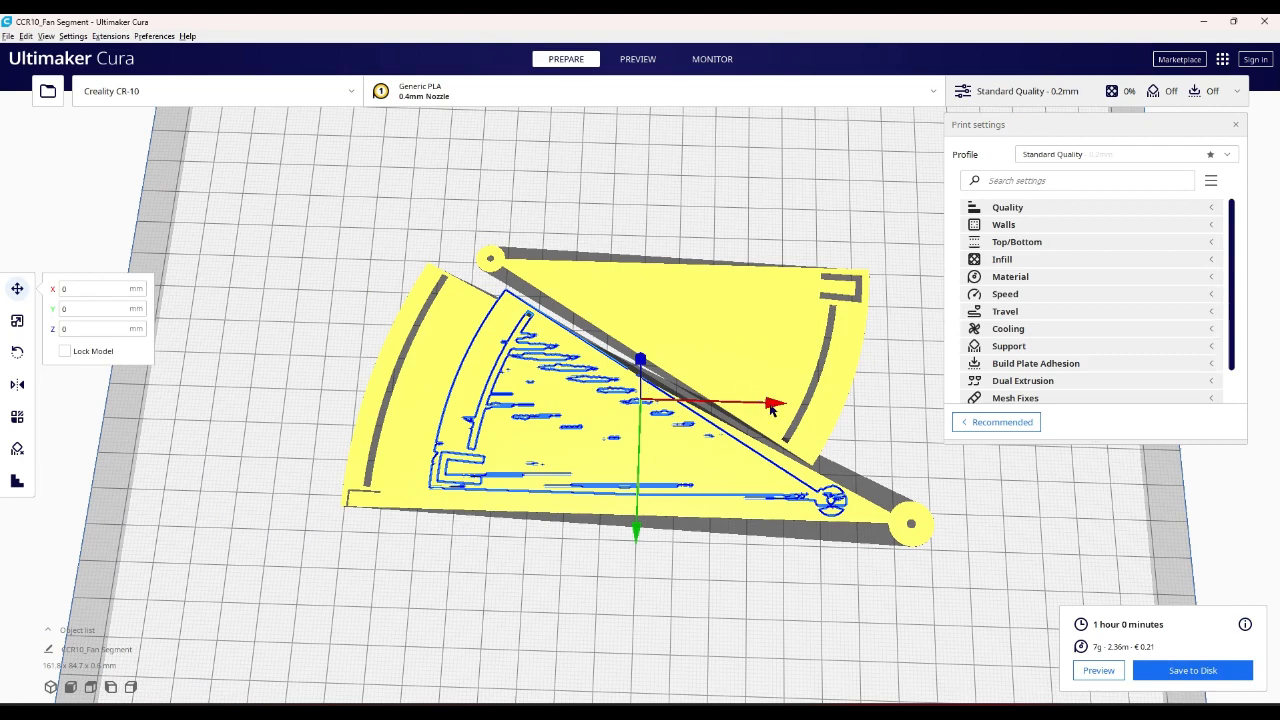
pyautogui.moveTo(772, 408); pyautogui.dragTo(857, 408)
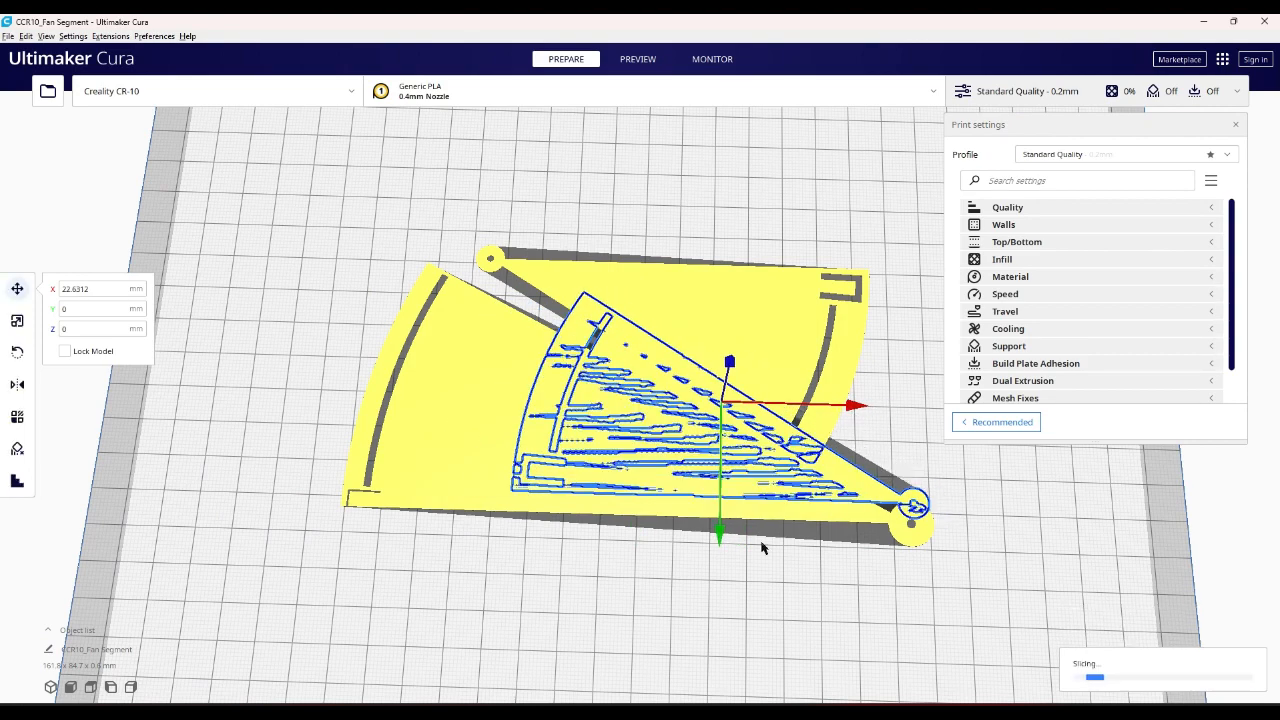
pyautogui.moveTo(721, 536); pyautogui.dragTo(711, 557)
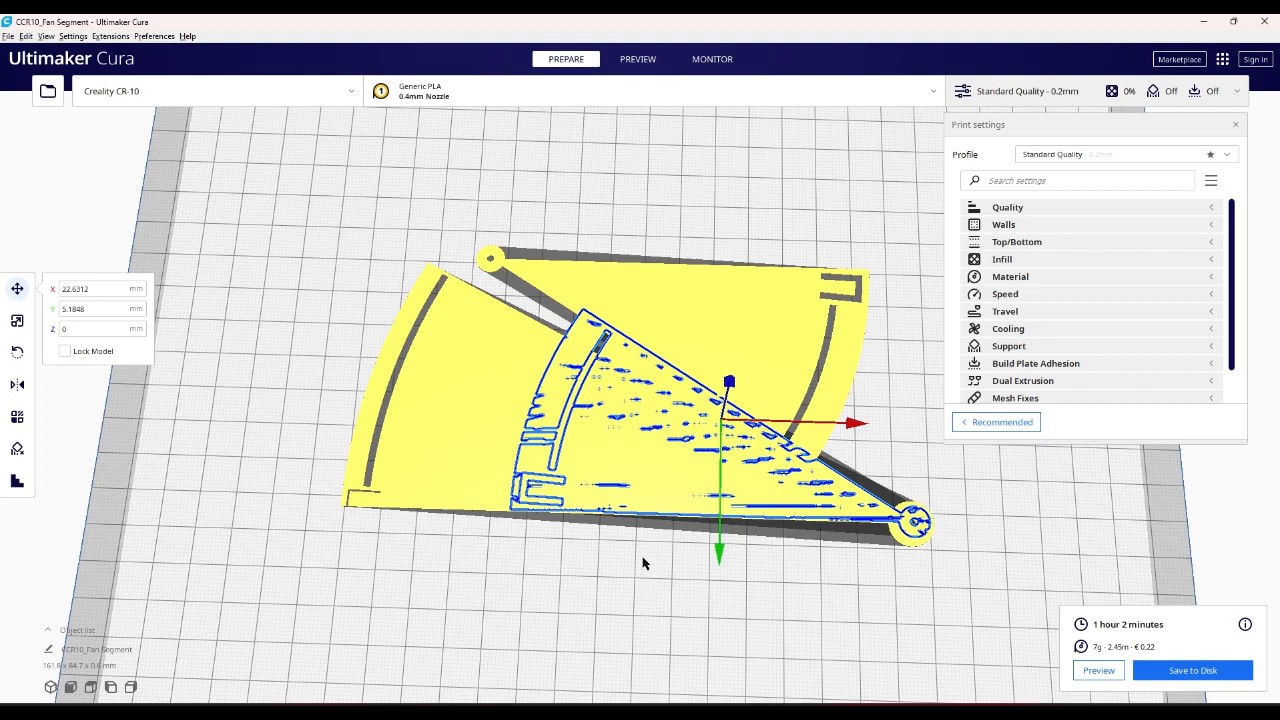
# - Compare the size and outline of the overlaid original and new fan segments, from the outer arcs to the pivots
pyautogui.moveTo(643, 564); pyautogui.dragTo(654, 592, button='right')
pyautogui.moveTo(604, 483); pyautogui.dragTo(614, 594, button='right')
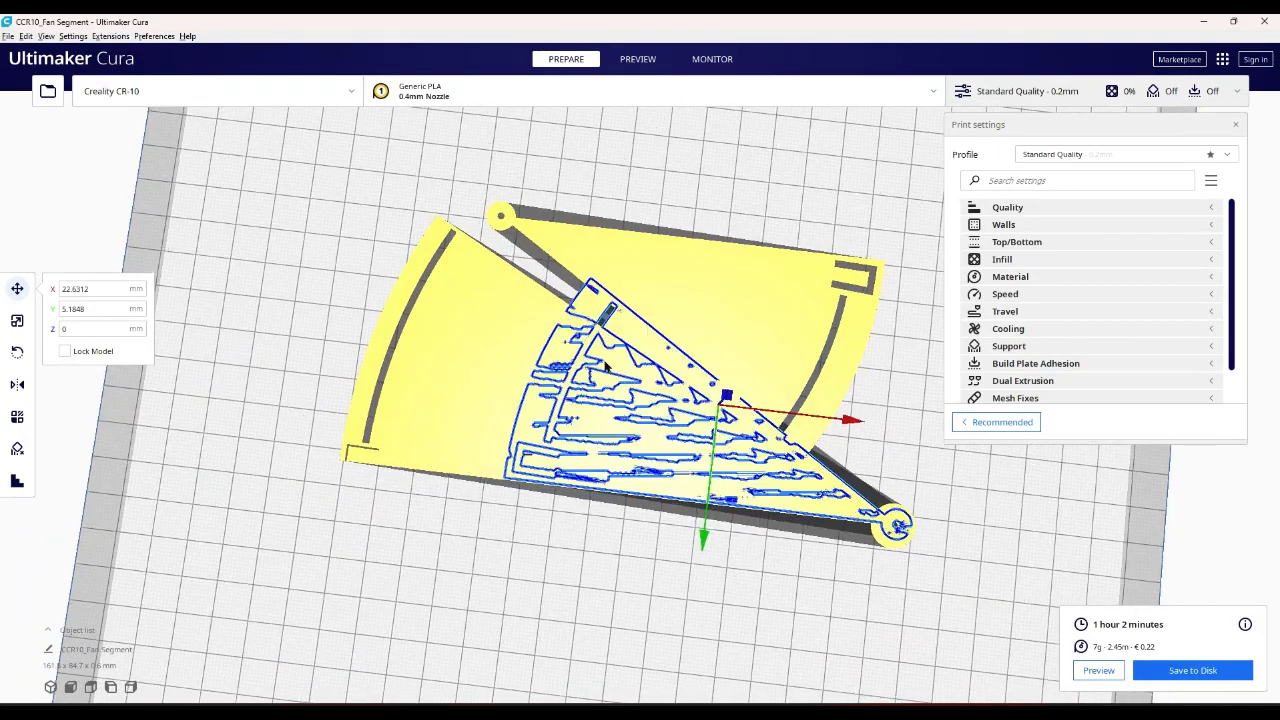
pyautogui.scroll(5, 591, 263)
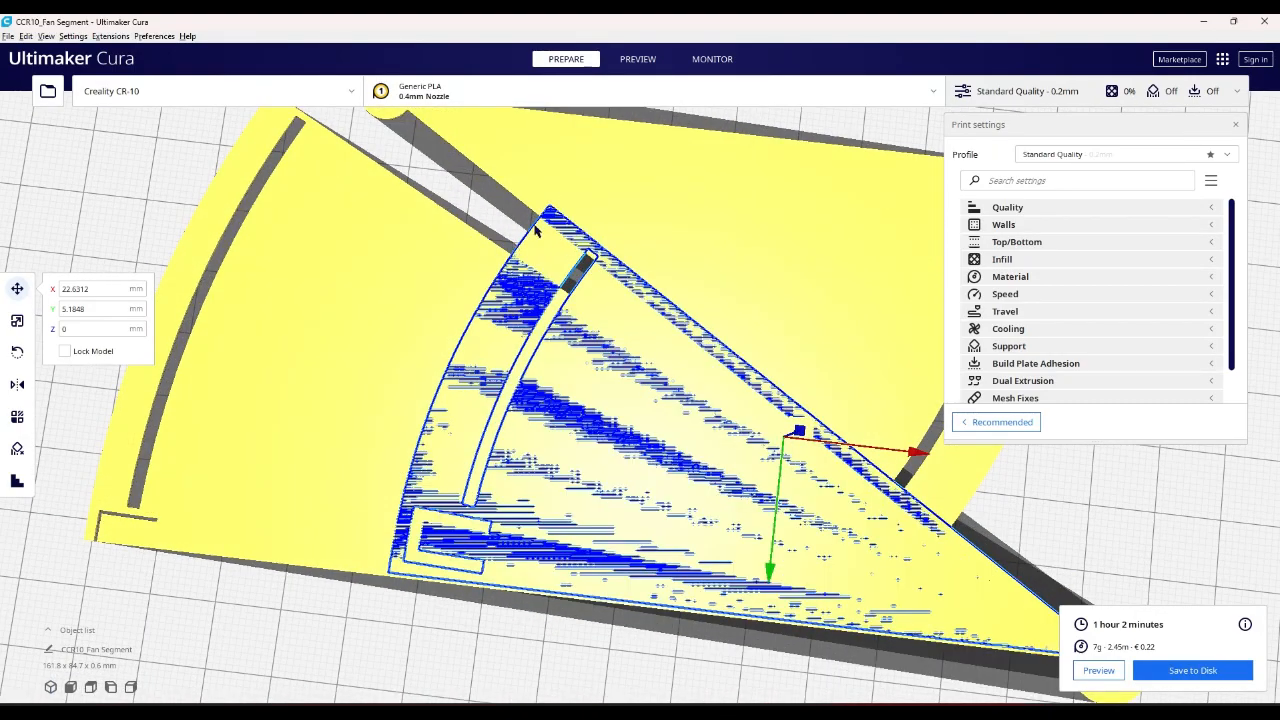
pyautogui.scroll(6, 512, 275)
pyautogui.scroll(-8, 516, 254)
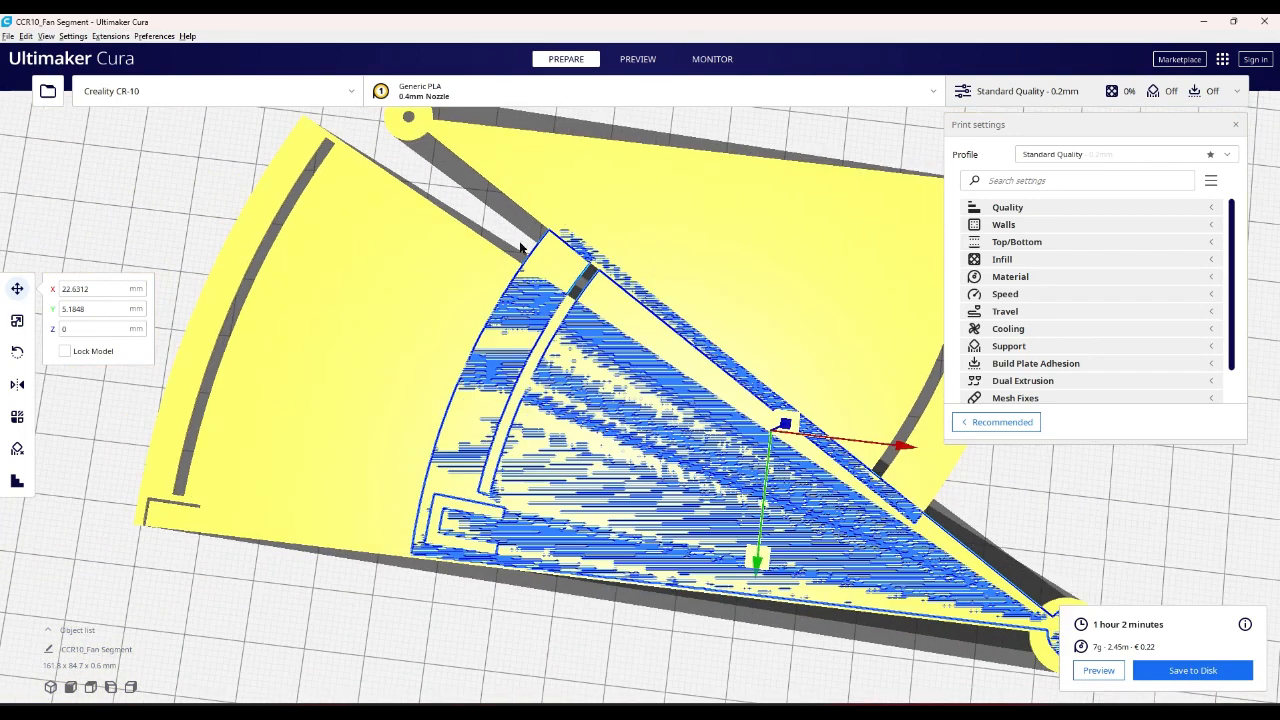
pyautogui.scroll(-5, 520, 248)
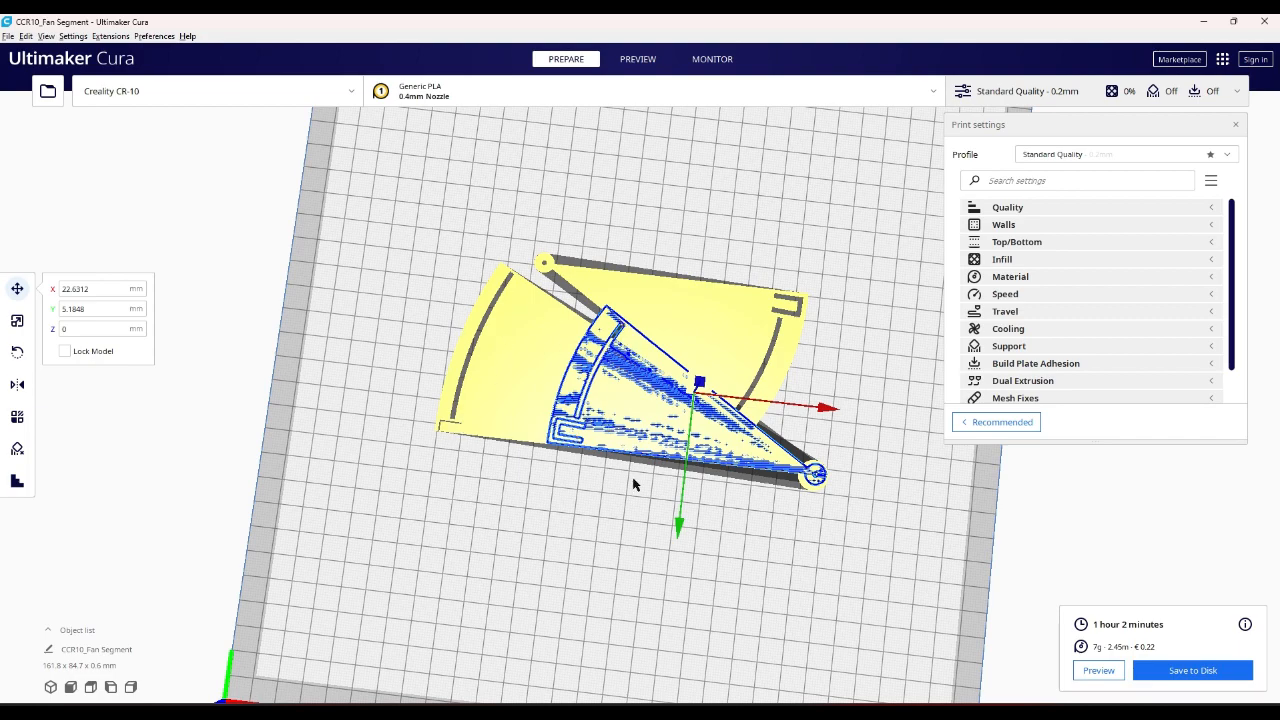
# - Move the new fan segment clear of the original segments so that they no longer overlap on the build plate
pyautogui.scroll(3, 638, 502)
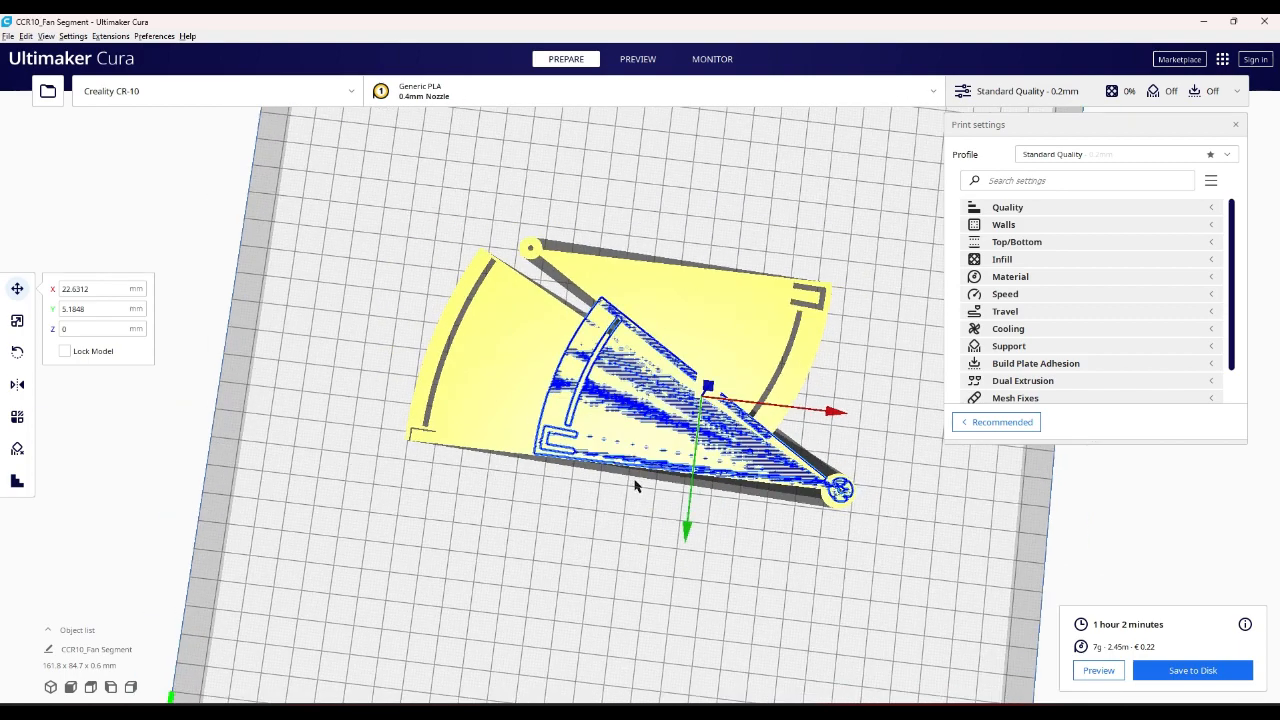
pyautogui.click(842, 418)
pyautogui.click(637, 352)
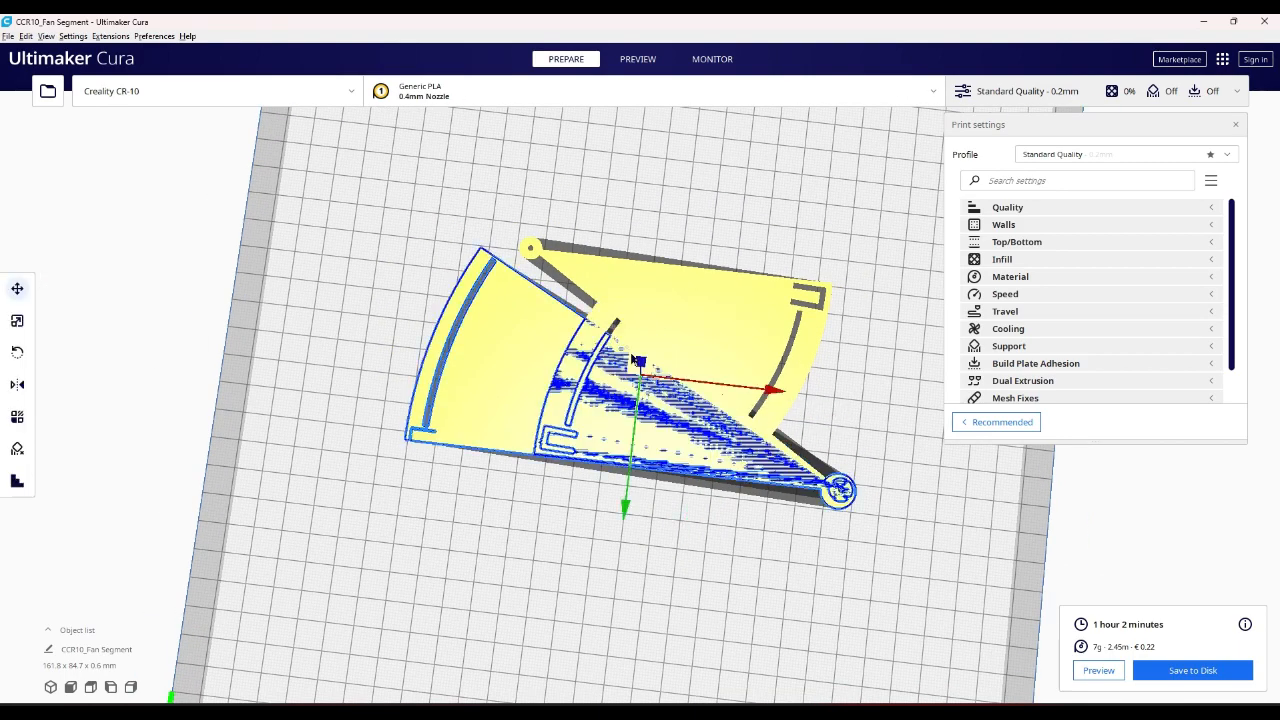
pyautogui.moveTo(777, 397); pyautogui.dragTo(859, 472)
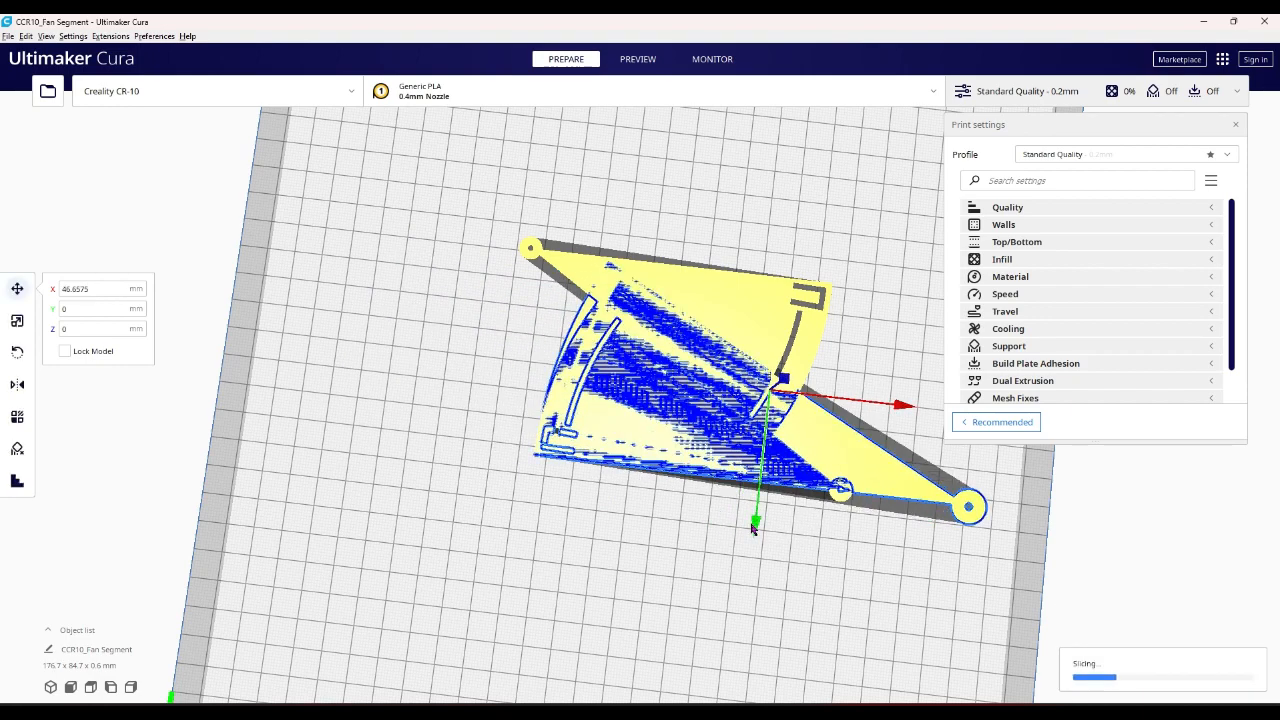
pyautogui.moveTo(755, 528); pyautogui.dragTo(700, 590)
pyautogui.moveTo(895, 492); pyautogui.dragTo(673, 418)
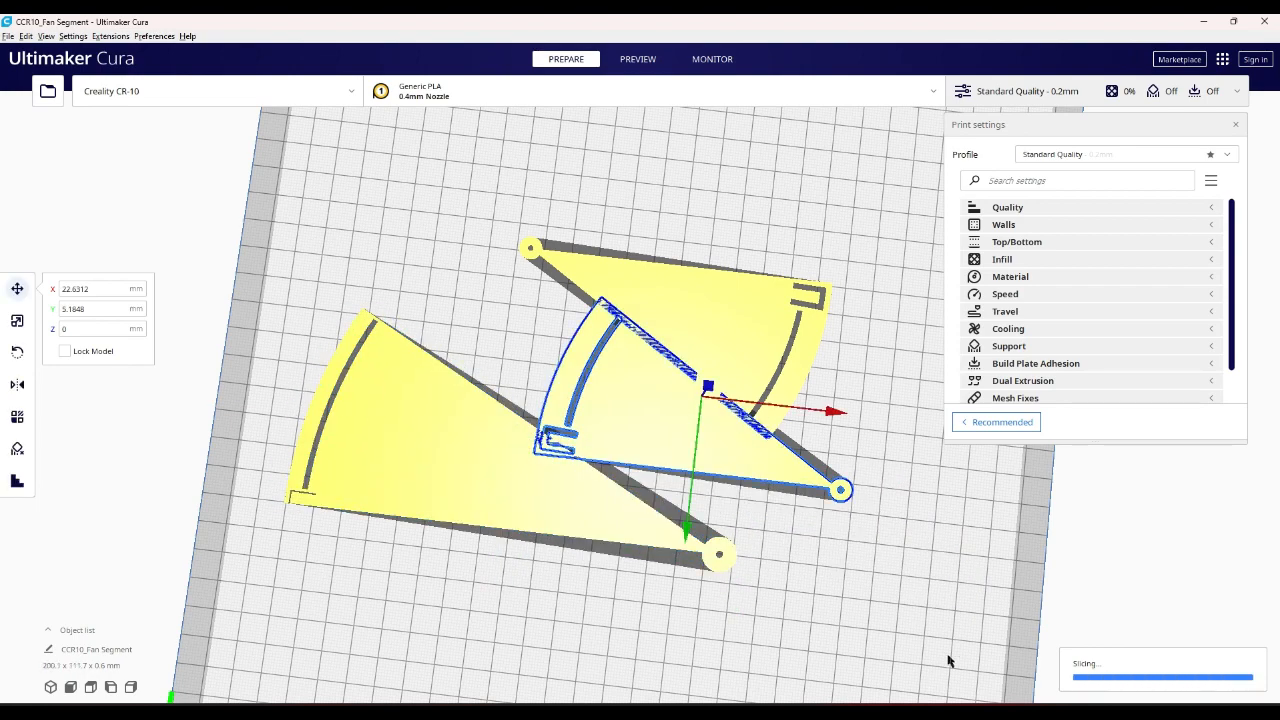
# - Delete both original fan segments and center the remaining new segment on the build plate
pyautogui.press('Delete')
pyautogui.click(785, 337)
pyautogui.press('Delete')
pyautogui.moveTo(690, 400); pyautogui.dragTo(703, 314, button='right')
pyautogui.click(595, 520)
pyautogui.rightClick(640, 428)
pyautogui.click(668, 436)
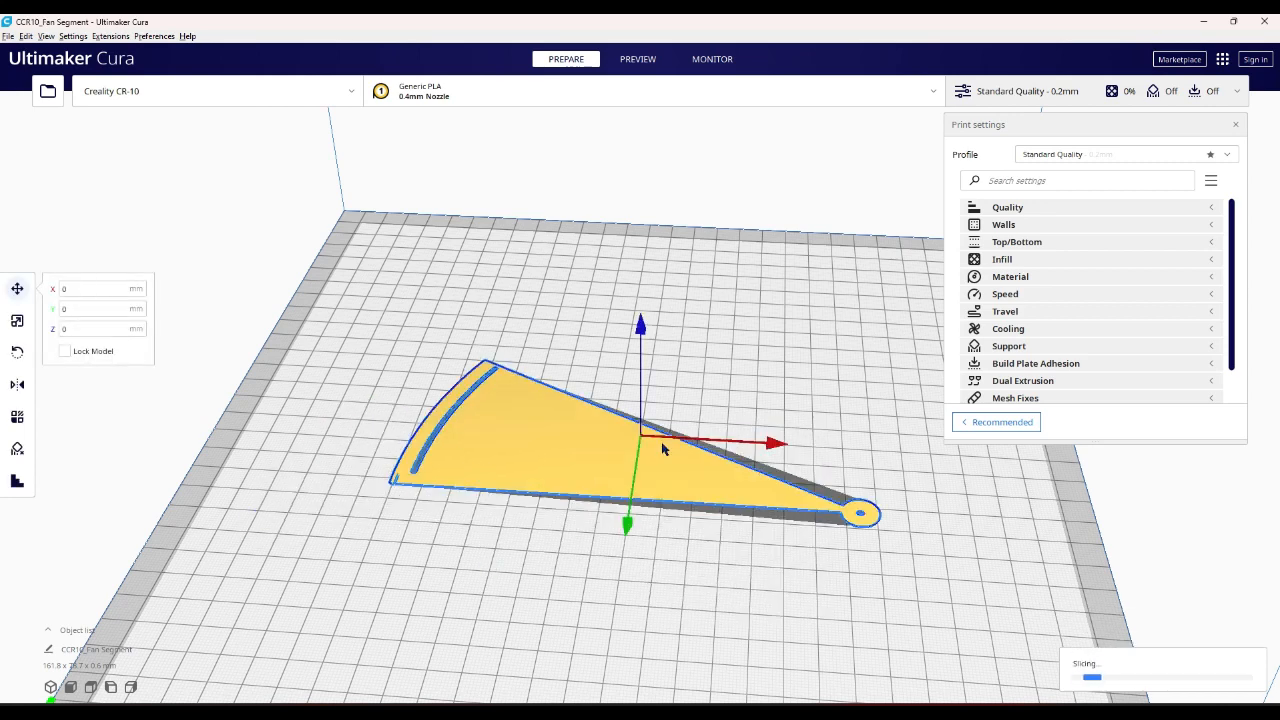
# - Multiply the new fan segment by one copy so that two segments sit on the build plate
pyautogui.rightClick(735, 349)
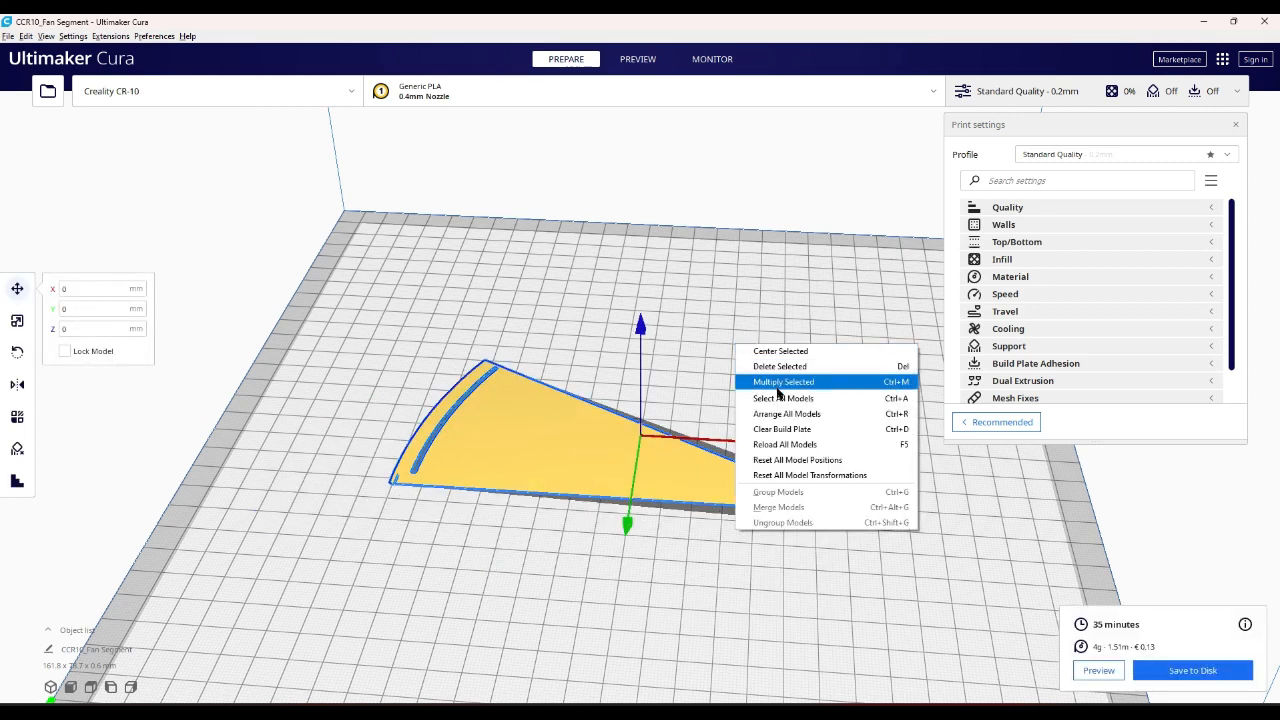
pyautogui.click(779, 385)
pyautogui.click(661, 368)
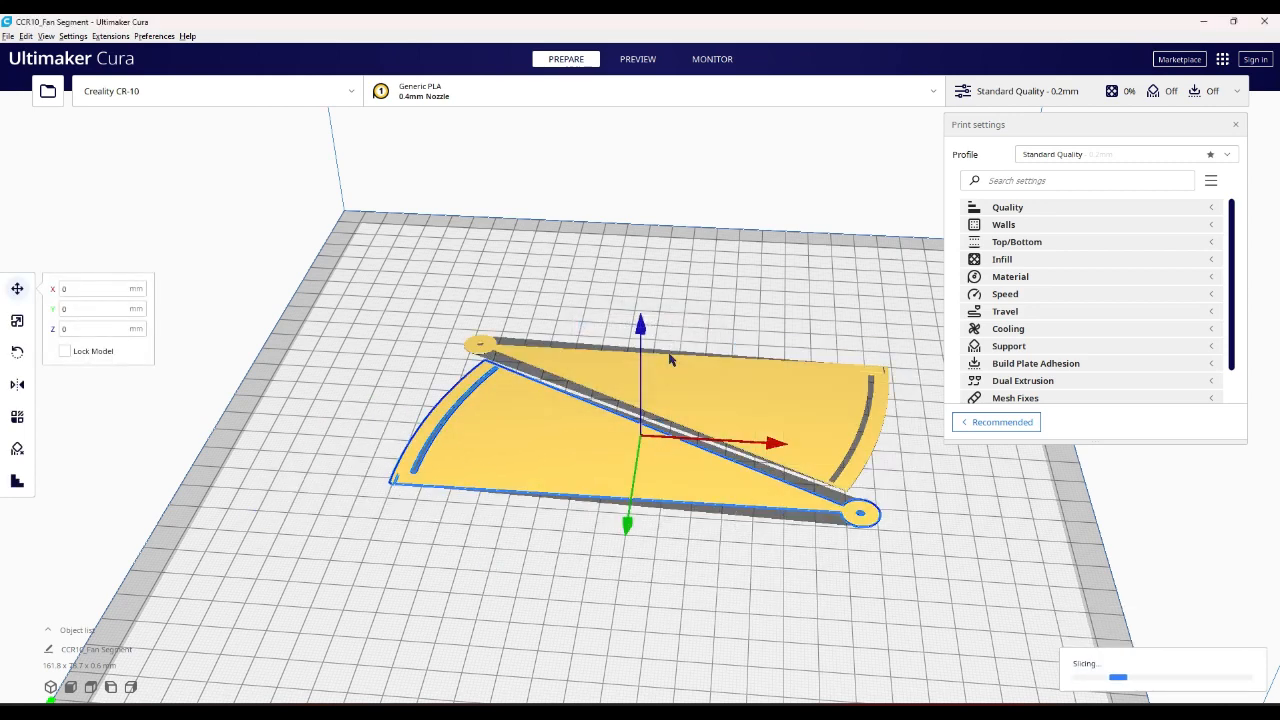
pyautogui.moveTo(677, 348); pyautogui.dragTo(707, 453, button='right')
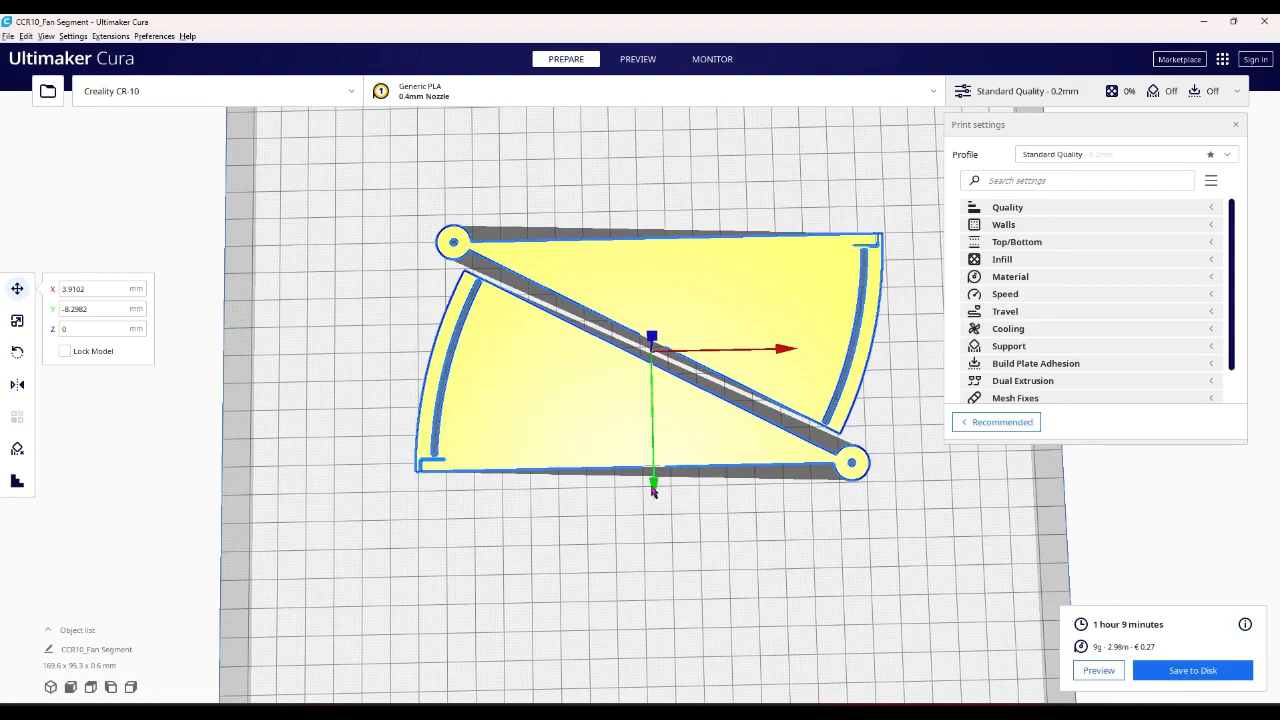
pyautogui.click(734, 534)
pyautogui.moveTo(734, 534)
pyautogui.mouseDown(button='right')
pyautogui.moveTo(674, 483)
pyautogui.moveTo(705, 382)
pyautogui.moveTo(703, 466)
pyautogui.moveTo(534, 434)
pyautogui.moveTo(503, 486)
pyautogui.moveTo(720, 545)
pyautogui.mouseUp(button='right')
pyautogui.scroll(-2, 706, 378)
pyautogui.scroll(5, 708, 362)
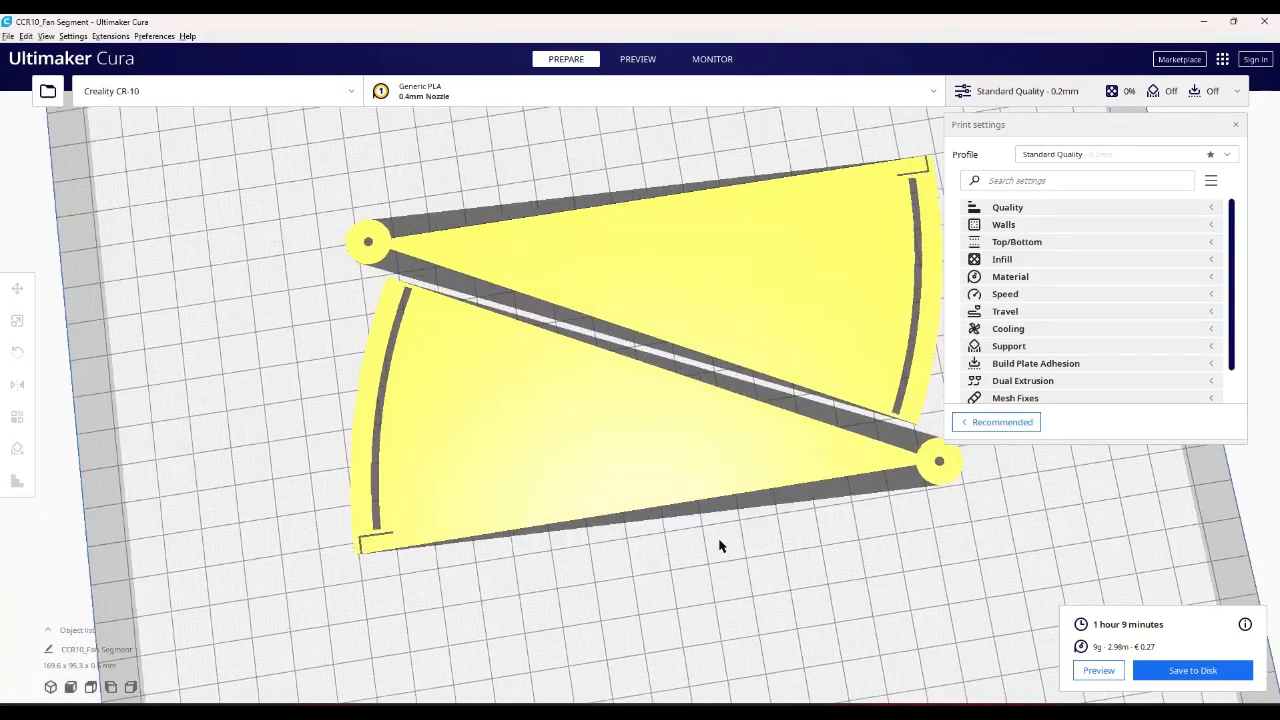
# - Preview the sliced segments and examine the L-shaped tab cut at the outer corner
pyautogui.click(1098, 670)
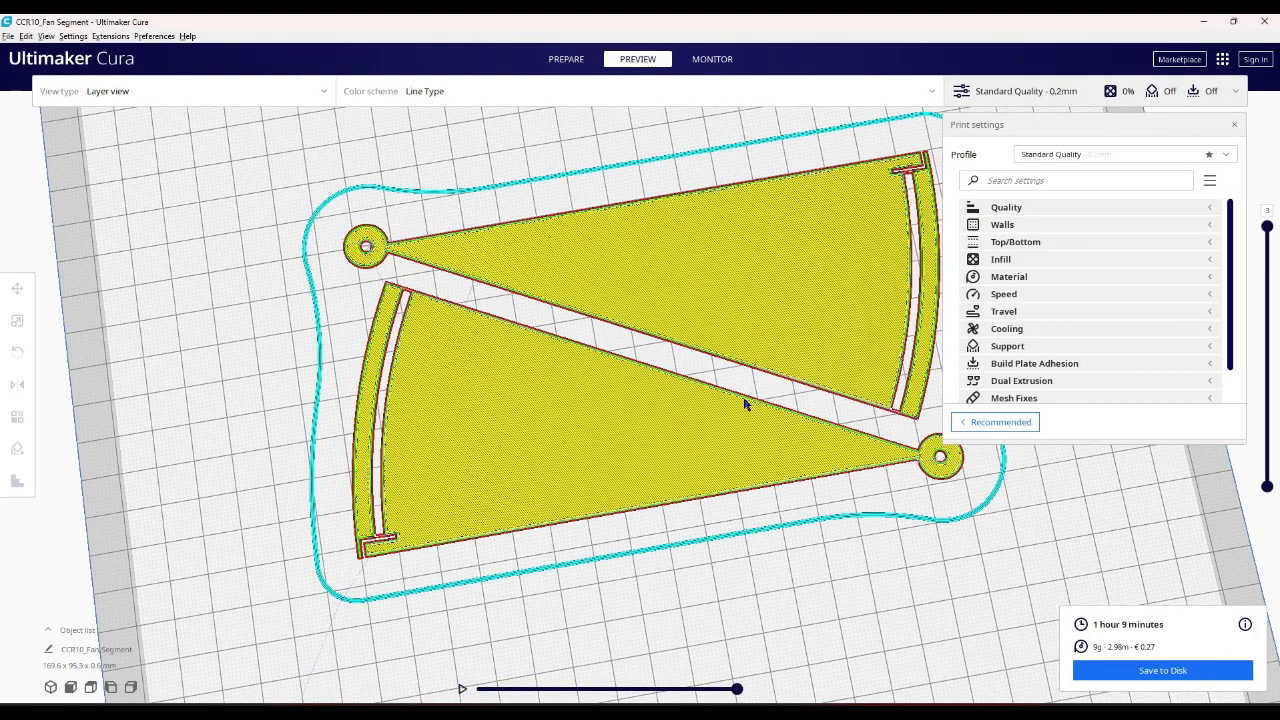
pyautogui.moveTo(744, 404); pyautogui.dragTo(697, 449, button='right')
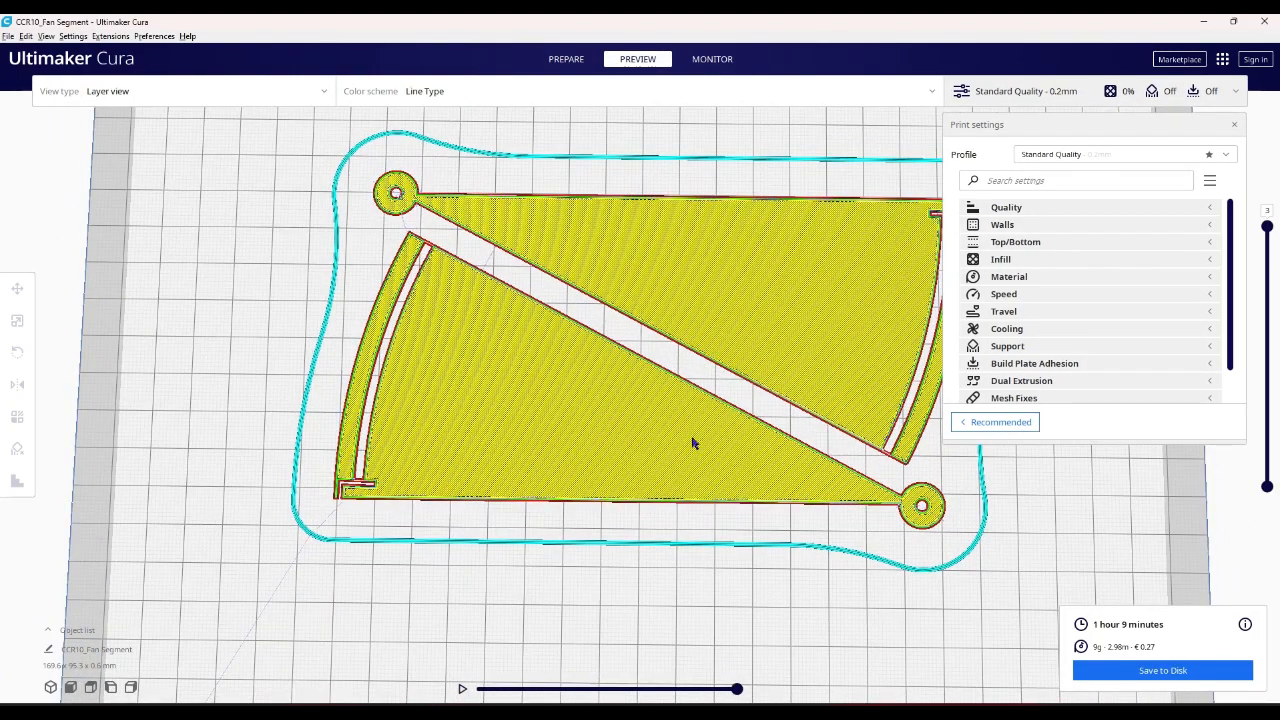
pyautogui.scroll(5, 330, 520)
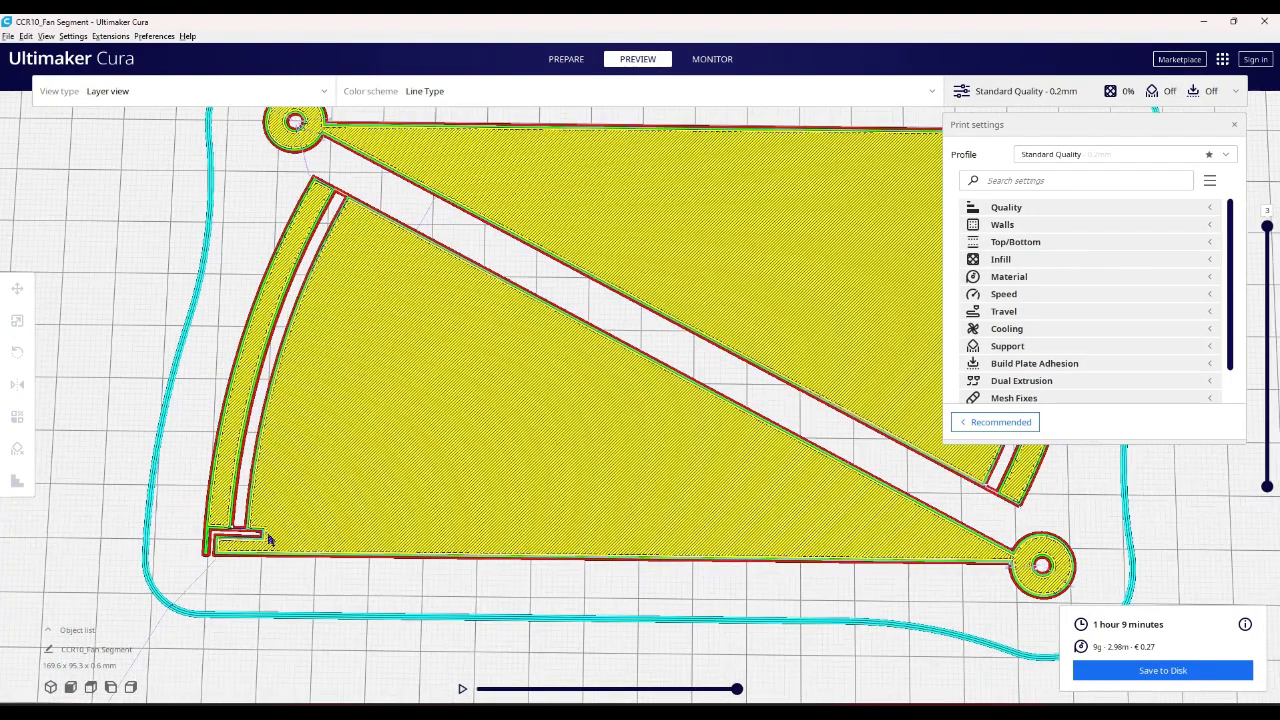
pyautogui.scroll(-3, 212, 553)
pyautogui.scroll(4, 212, 553)
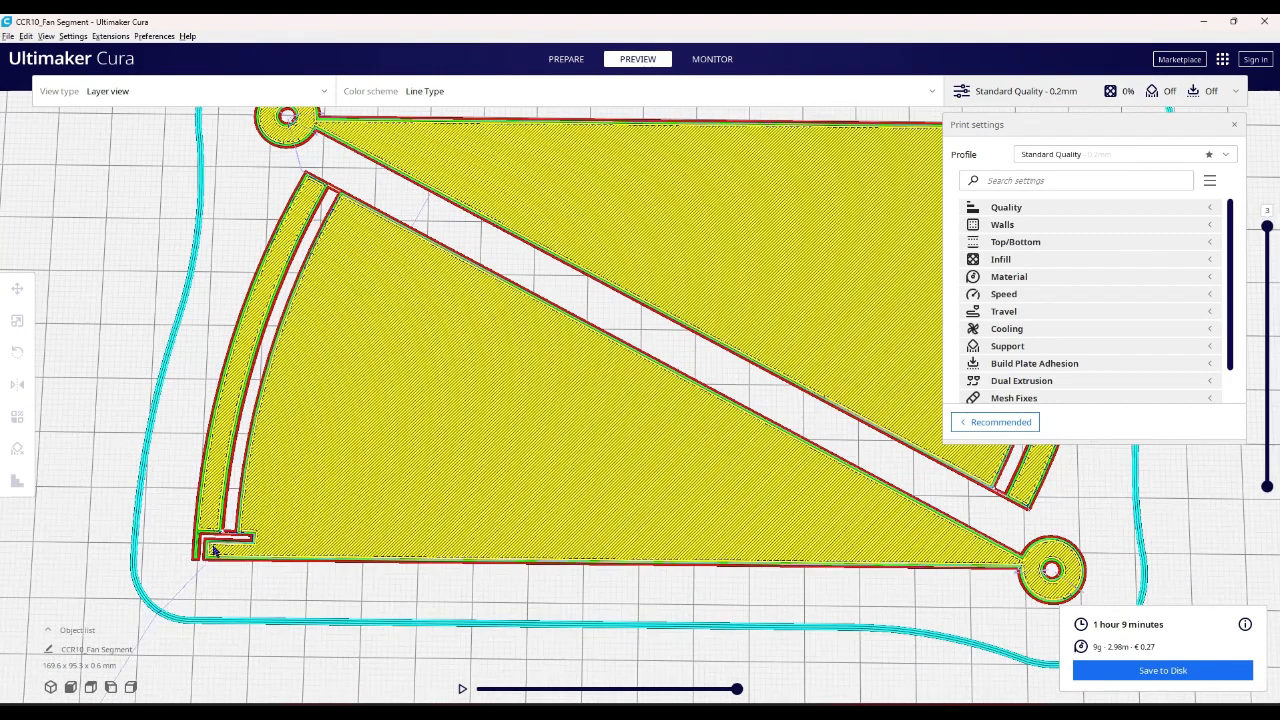
pyautogui.scroll(1, 198, 547)
pyautogui.moveTo(198, 547); pyautogui.dragTo(235, 566, button='right')
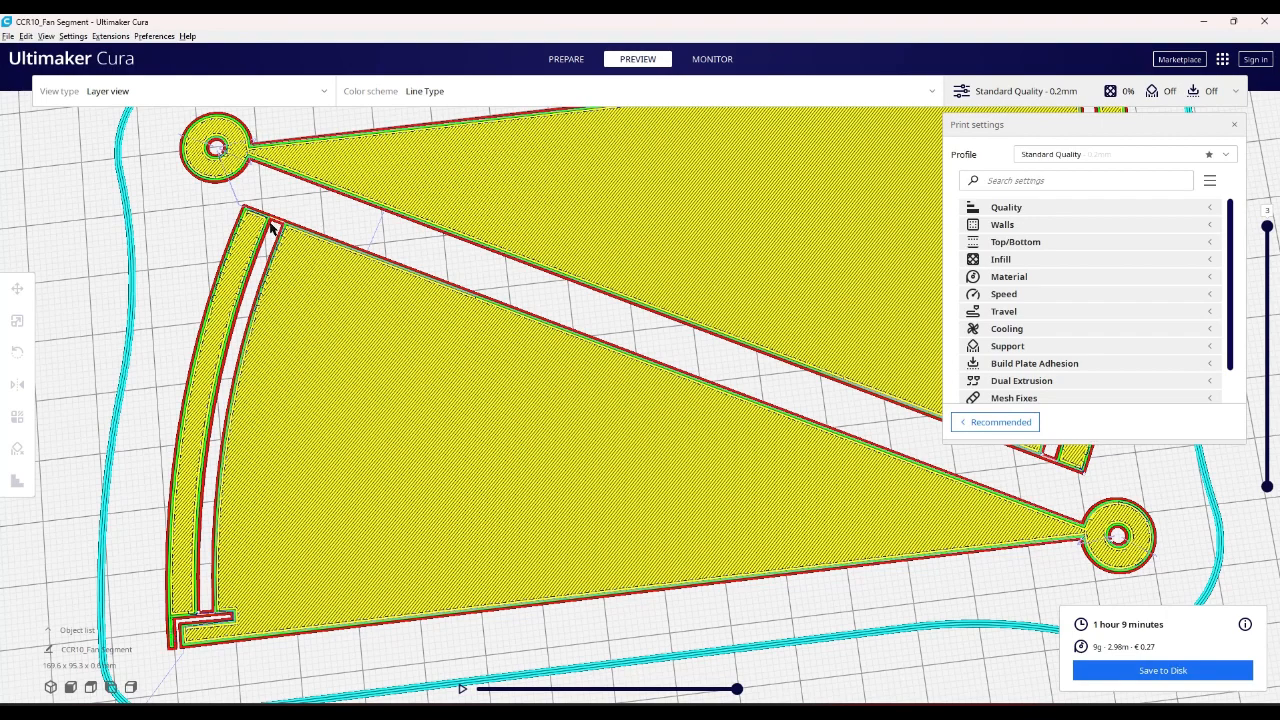
# - Examine the thin wall closing the curved slot at the far end of the segment's outer arc
pyautogui.scroll(2, 270, 227)
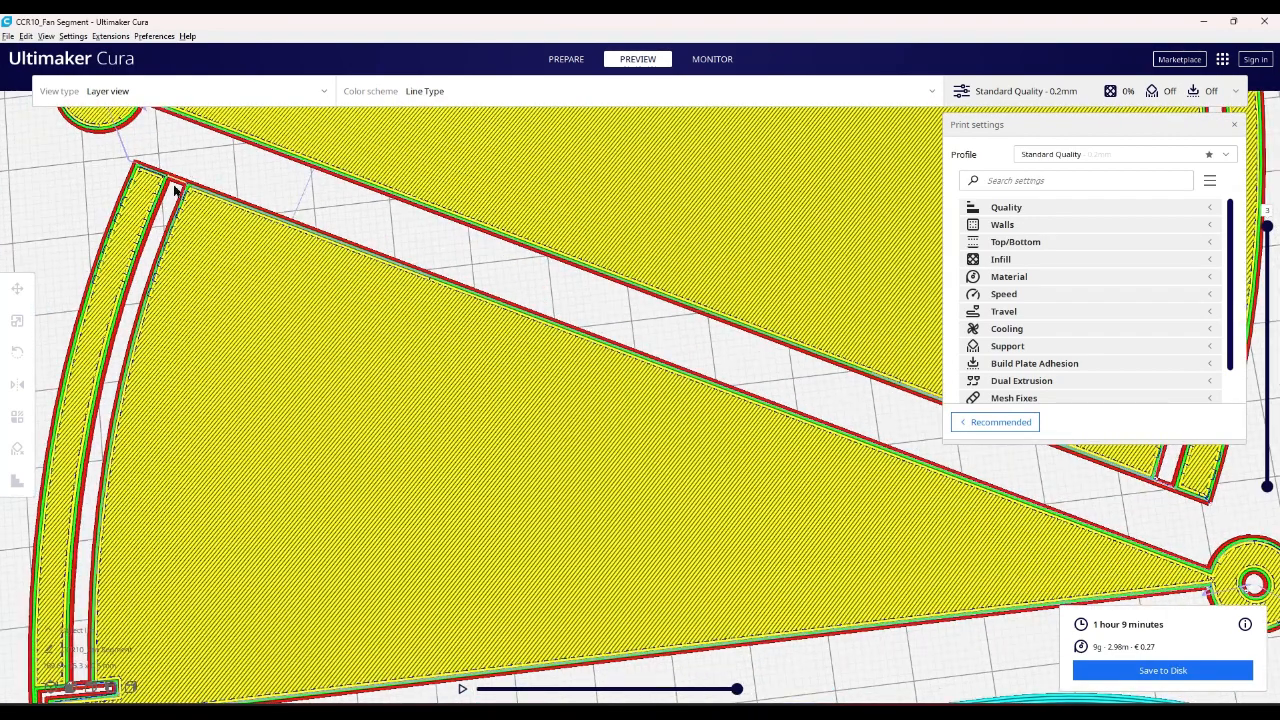
pyautogui.scroll(2, 190, 205)
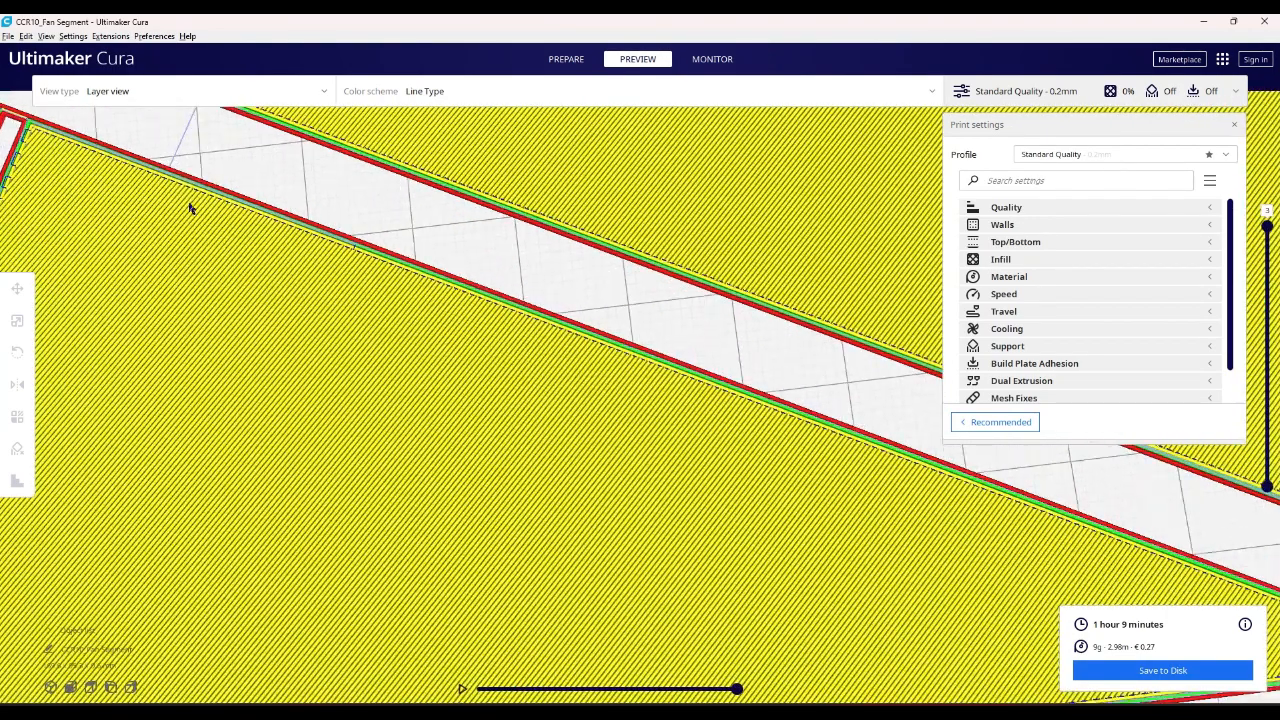
pyautogui.scroll(-5, 197, 208)
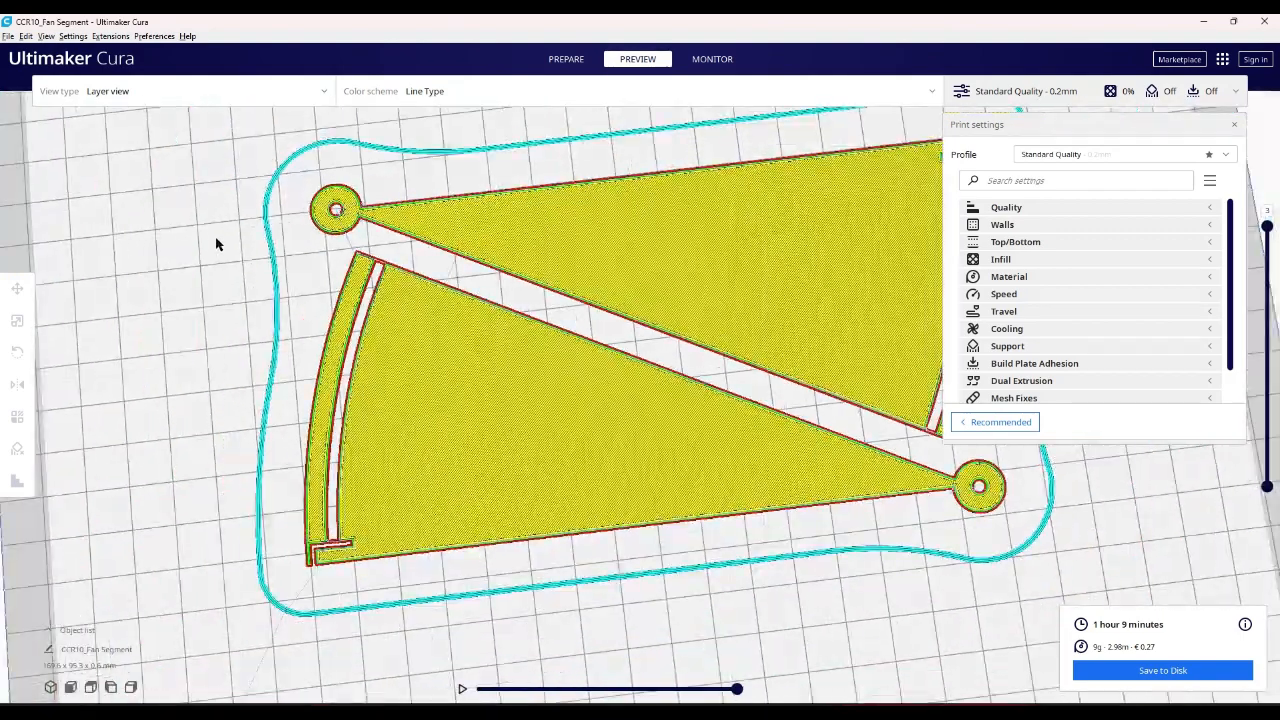
pyautogui.scroll(1, 327, 262)
pyautogui.scroll(1, 320, 240)
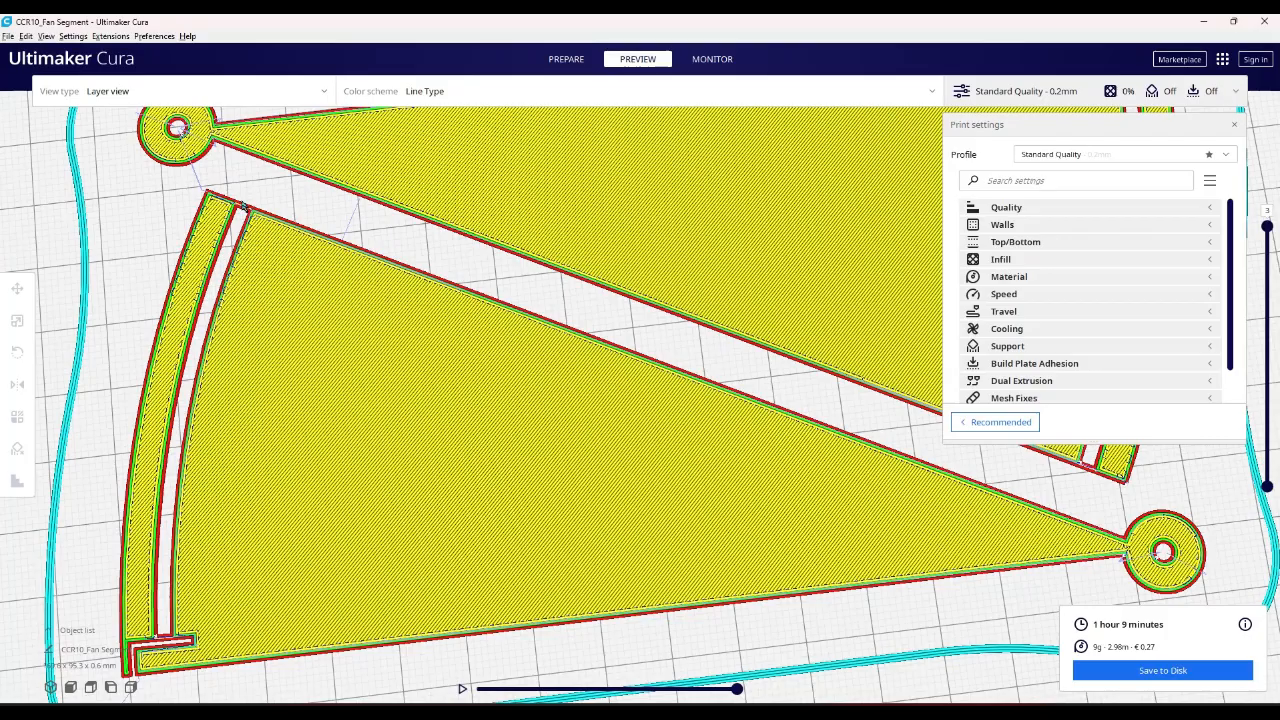
pyautogui.scroll(-1, 244, 208)
pyautogui.scroll(-4, 248, 215)
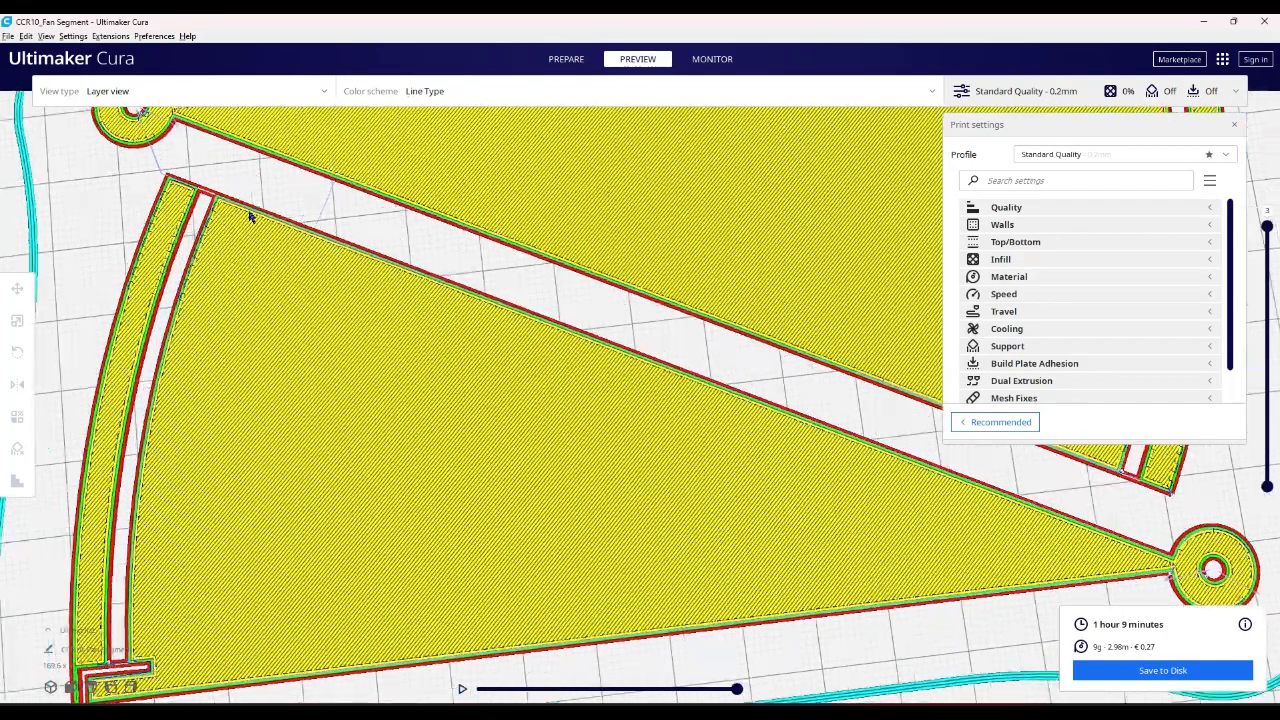
pyautogui.scroll(-1, 249, 218)
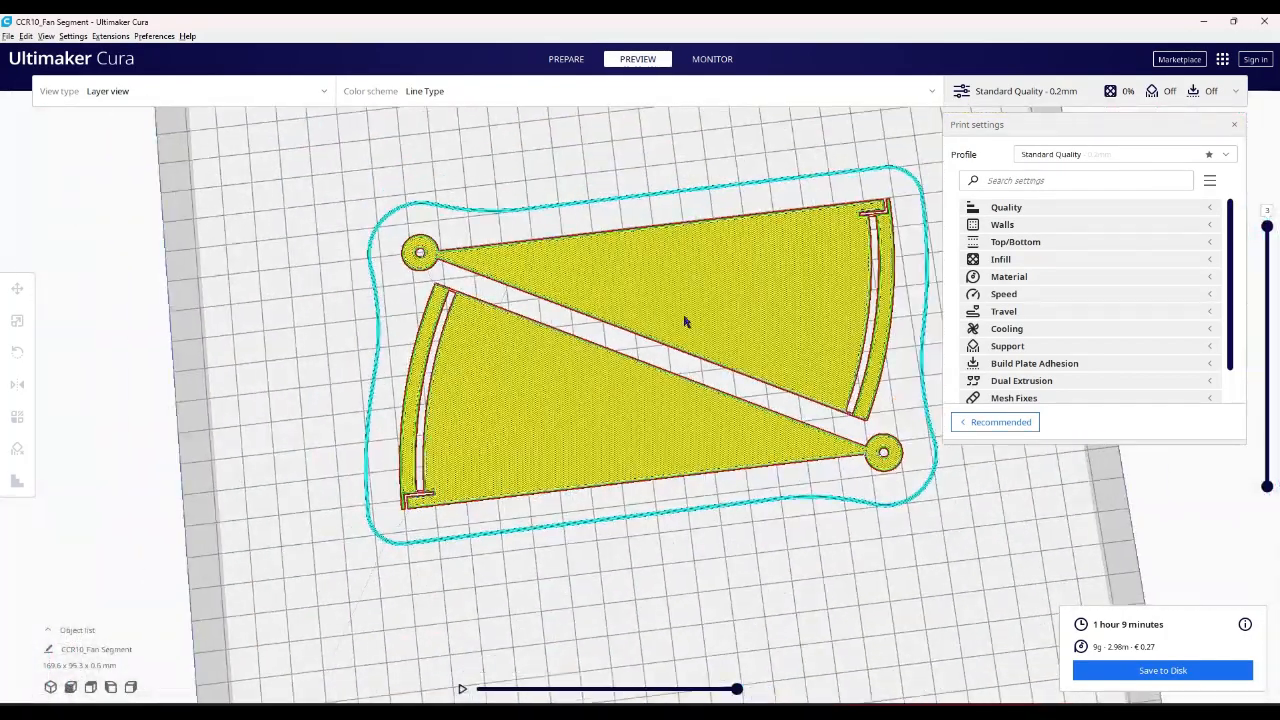
# - Limit the sliced preview to layer 1 and simulate its toolpath to the end, examining how the tab and slot print
pyautogui.moveTo(786, 343); pyautogui.dragTo(723, 420, button='right')
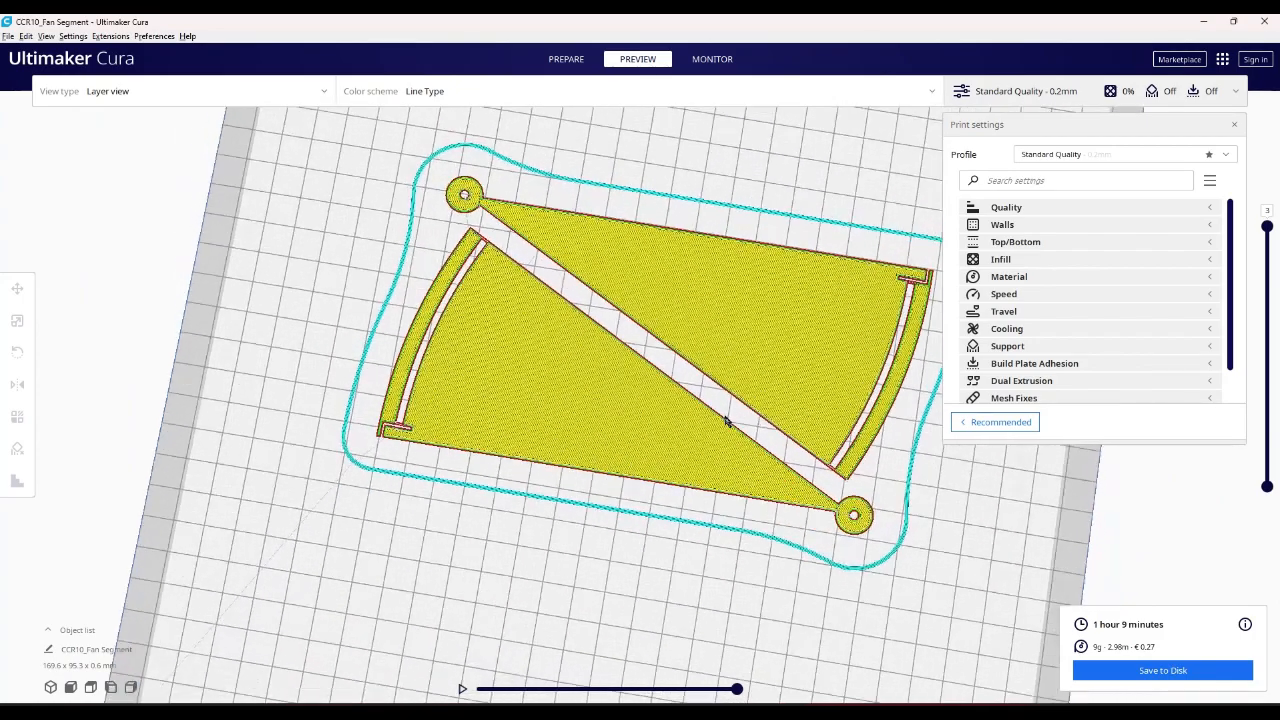
pyautogui.scroll(-1, 490, 404)
pyautogui.scroll(5, 451, 428)
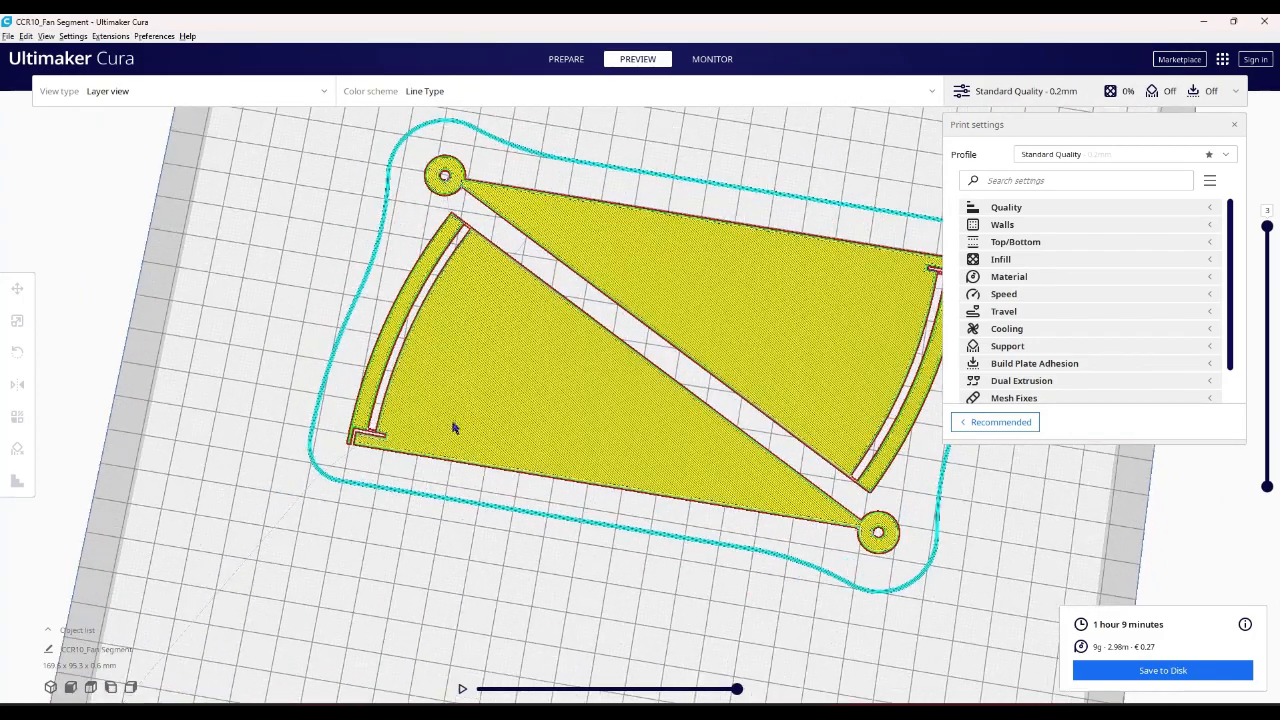
pyautogui.scroll(4, 214, 480)
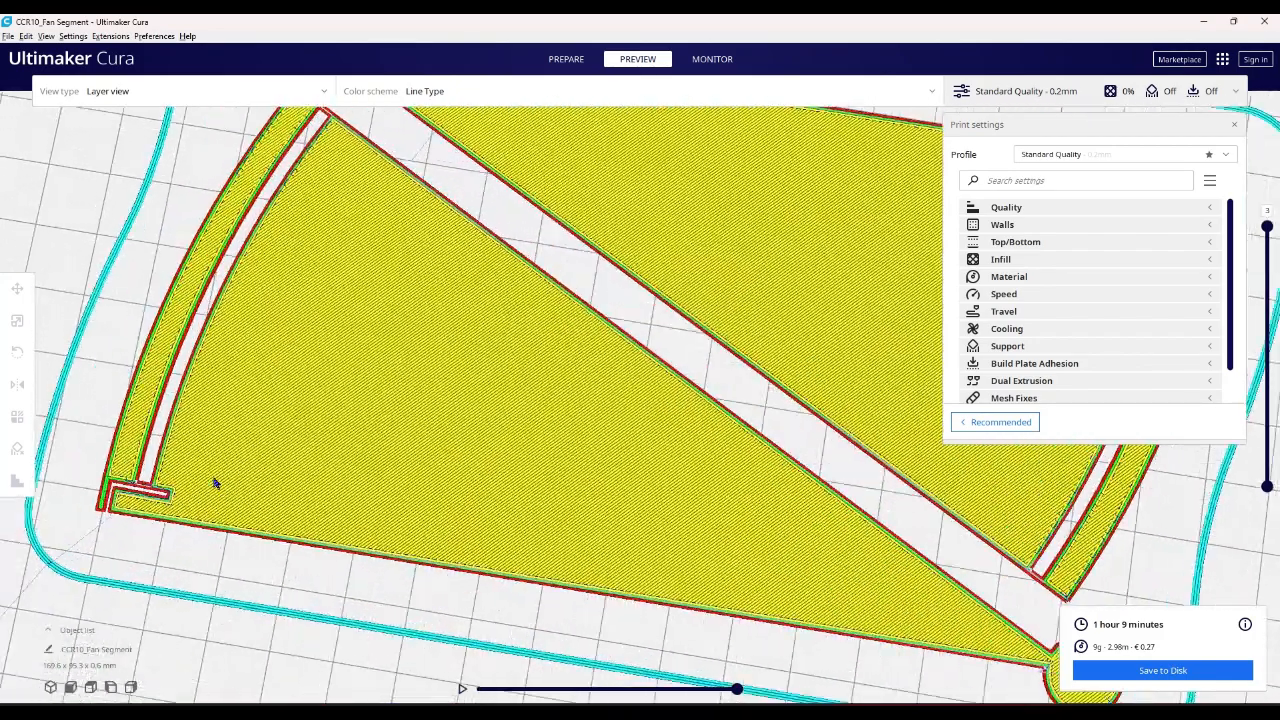
pyautogui.scroll(-5, 145, 503)
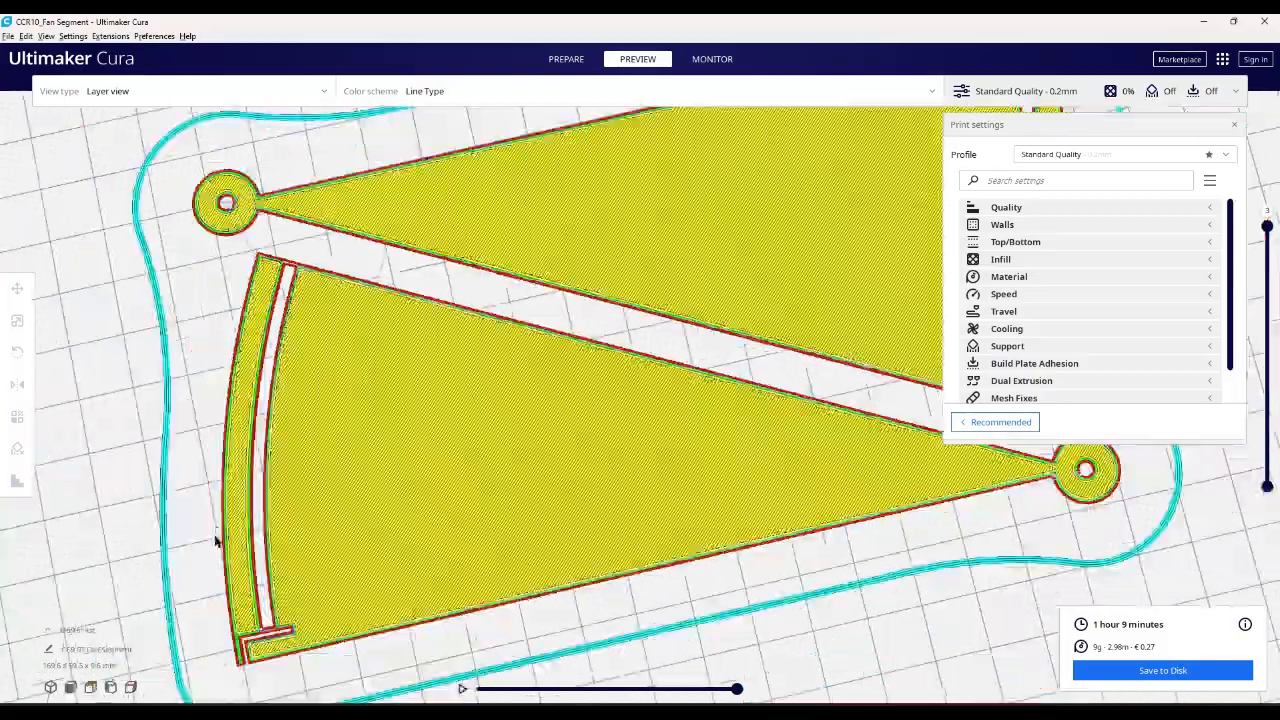
pyautogui.moveTo(270, 598); pyautogui.dragTo(526, 390, button='right')
pyautogui.moveTo(1267, 228); pyautogui.dragTo(1267, 466)
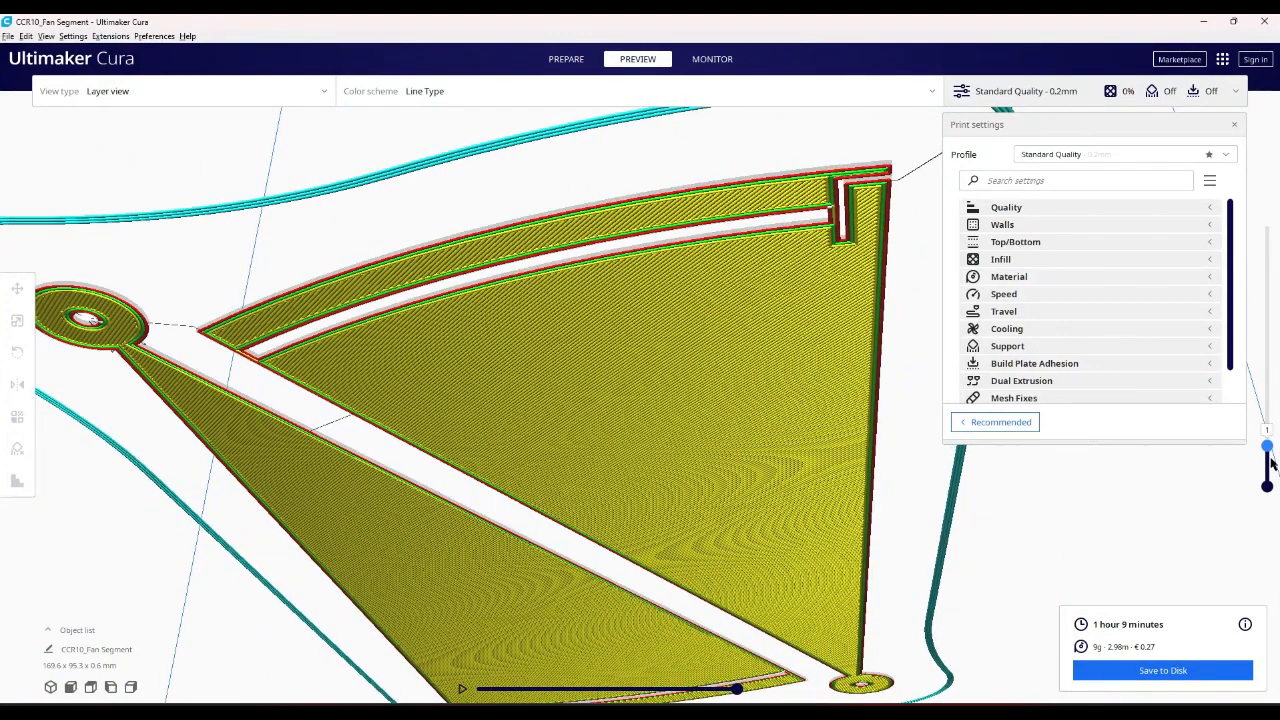
pyautogui.click(460, 690)
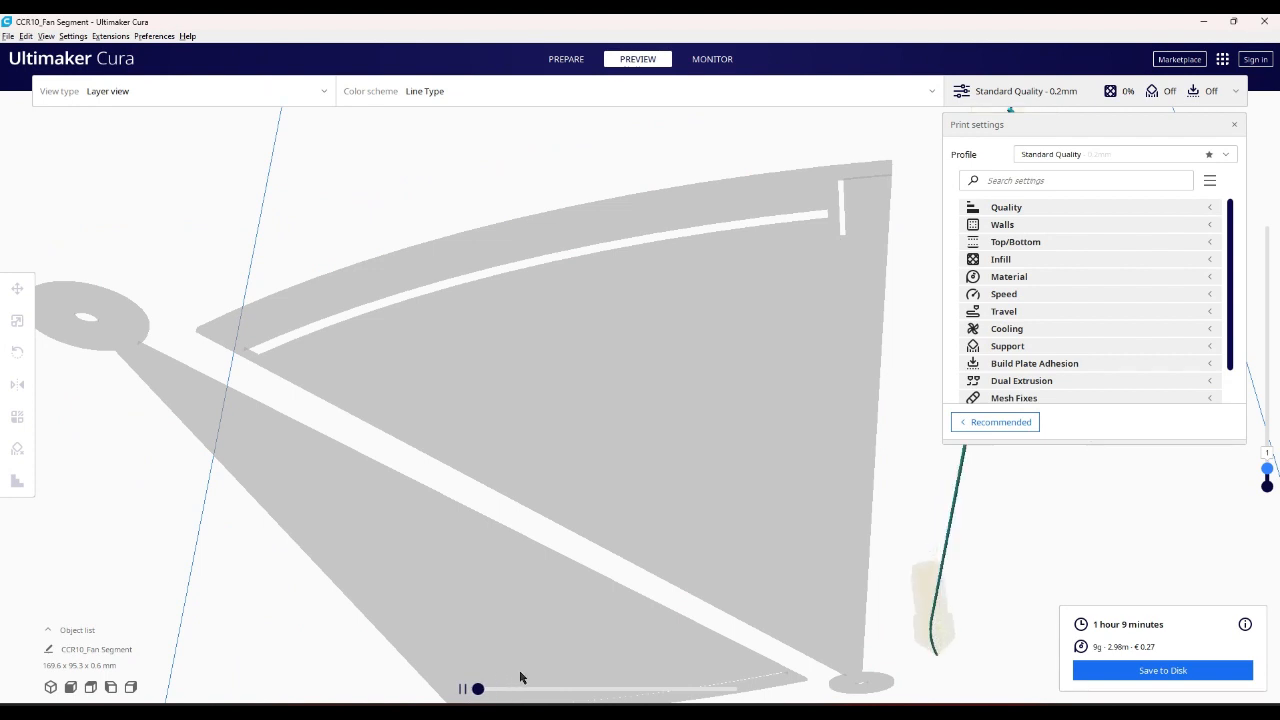
pyautogui.moveTo(477, 688); pyautogui.dragTo(743, 703)
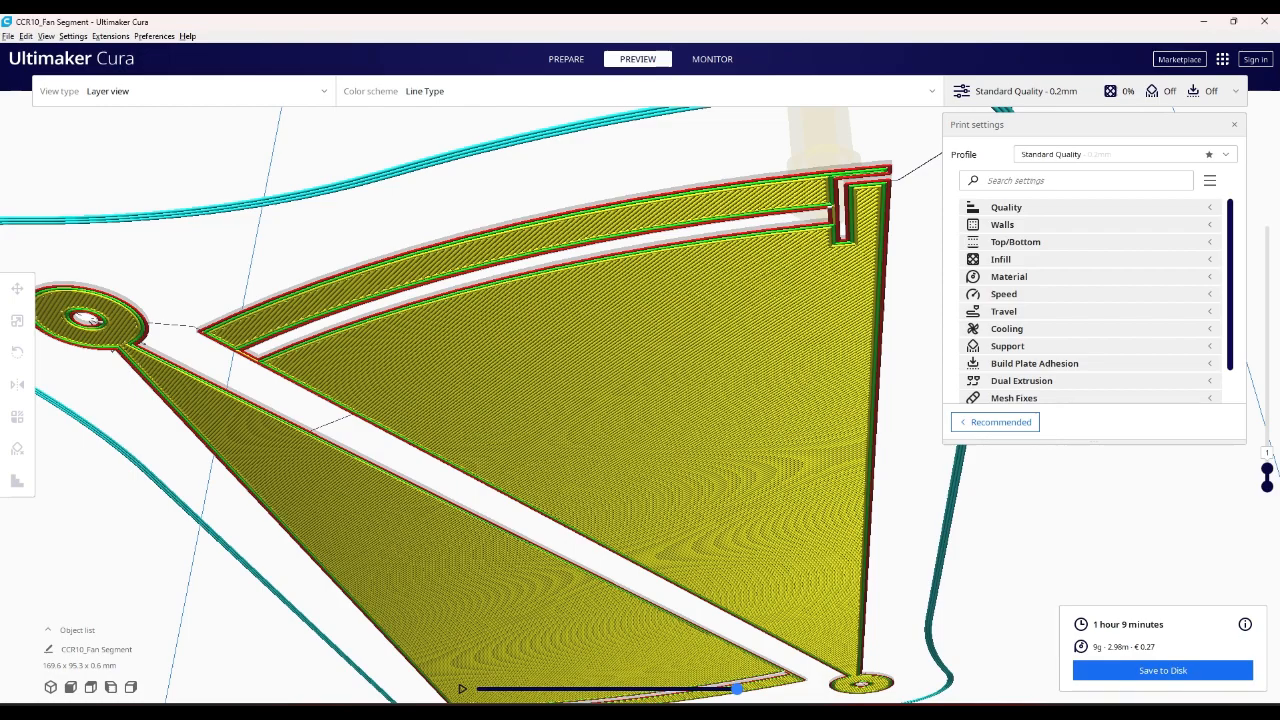
pyautogui.moveTo(834, 482); pyautogui.dragTo(613, 574, button='right')
pyautogui.scroll(-3, 854, 545)
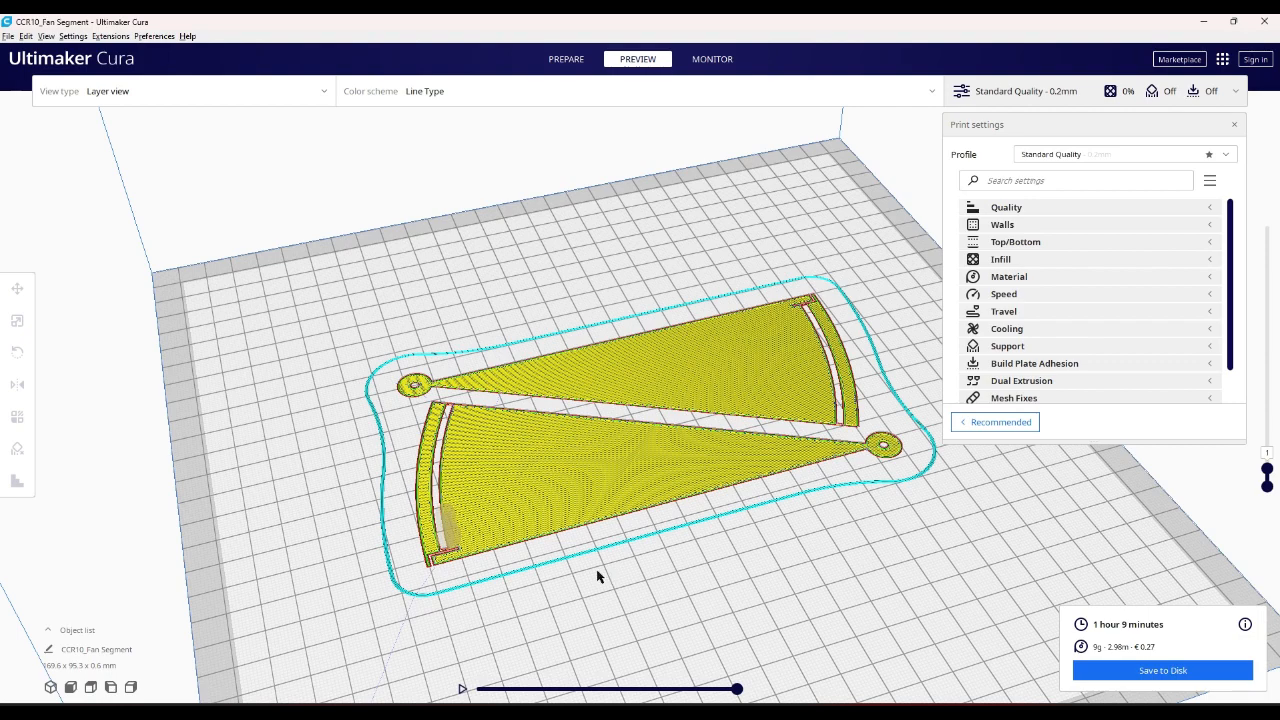
pyautogui.moveTo(597, 576); pyautogui.dragTo(551, 620, button='right')
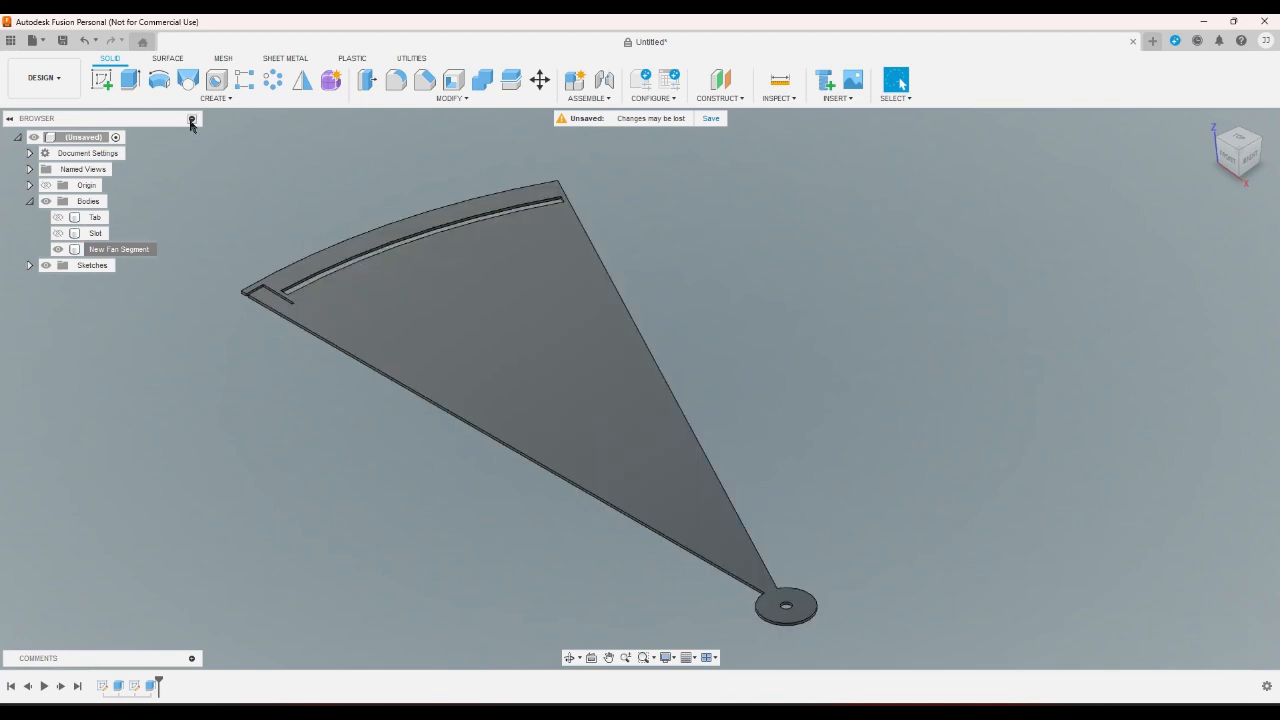
# - Switch to Autodesk Fusion, start a sketch on the fan segment's flat face and project that face's geometry into it
pyautogui.click(112, 88)
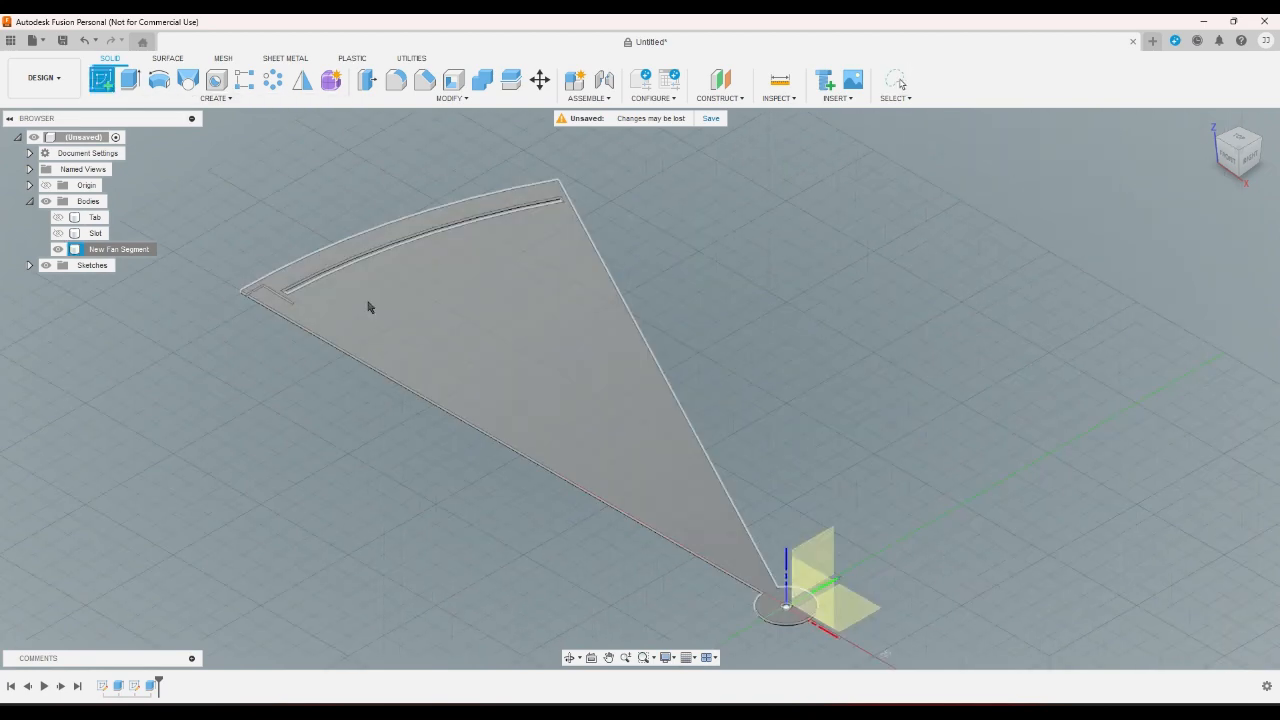
pyautogui.click(367, 302)
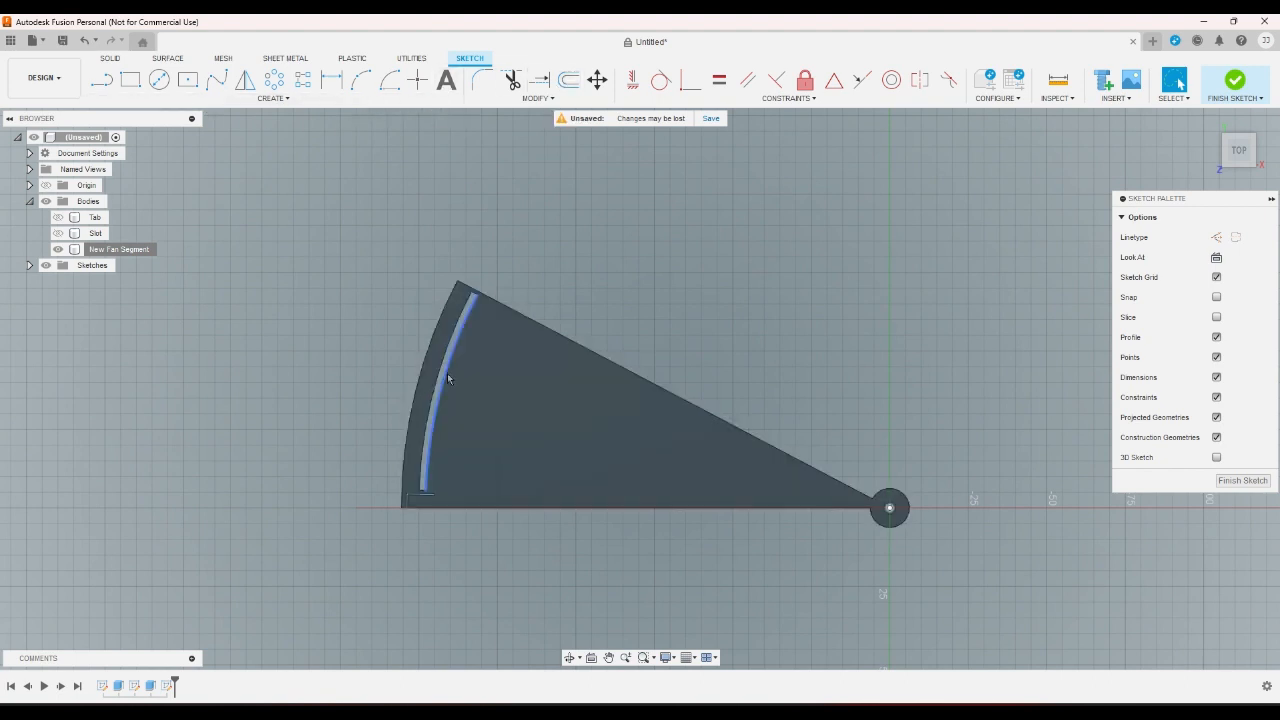
pyautogui.press('p')
pyautogui.click(517, 460)
pyautogui.click(517, 460)
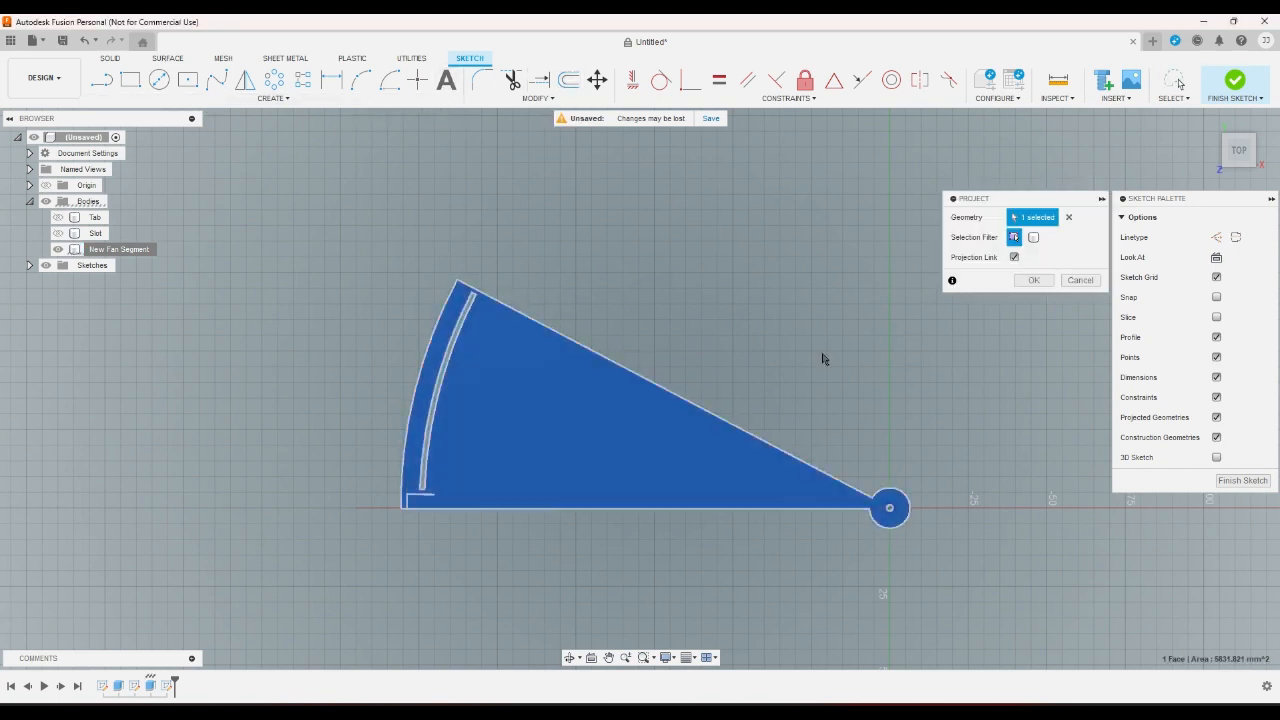
pyautogui.click(1033, 280)
# - Offset the projected fan outline inward by 11.06 mm and finish the sketch
pyautogui.click(568, 80)
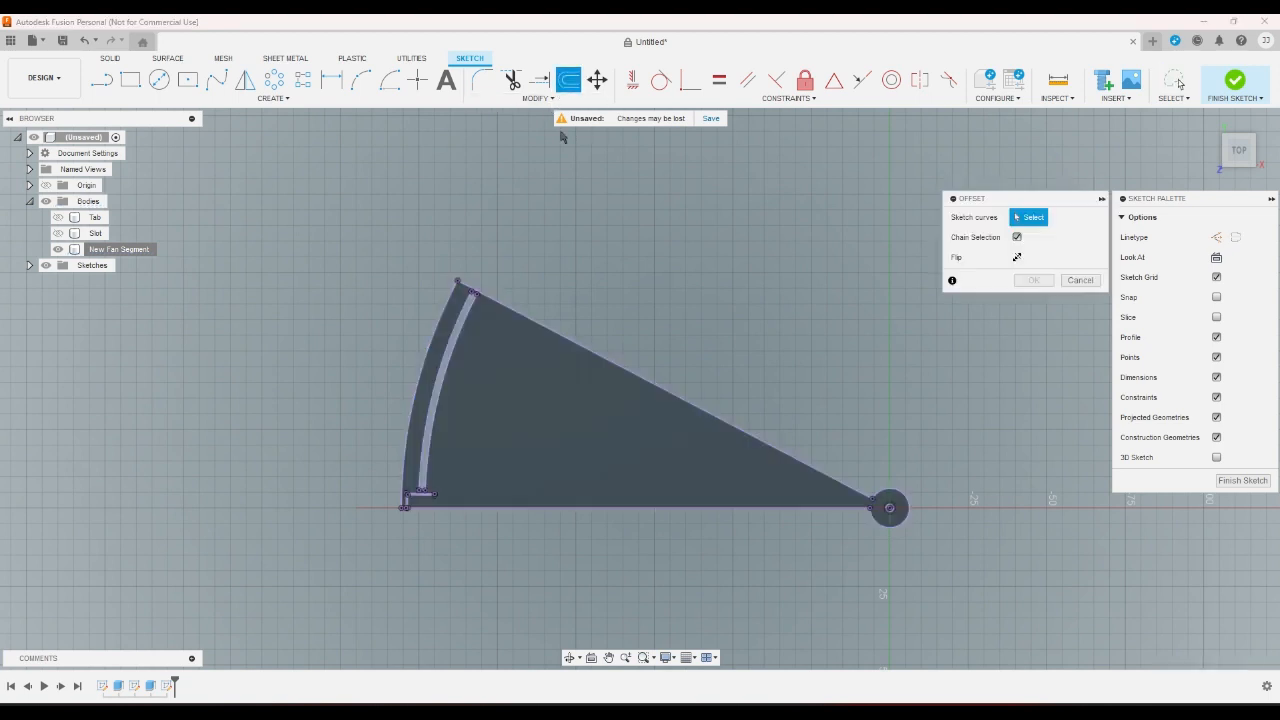
pyautogui.click(528, 318)
pyautogui.moveTo(523, 320); pyautogui.dragTo(508, 343)
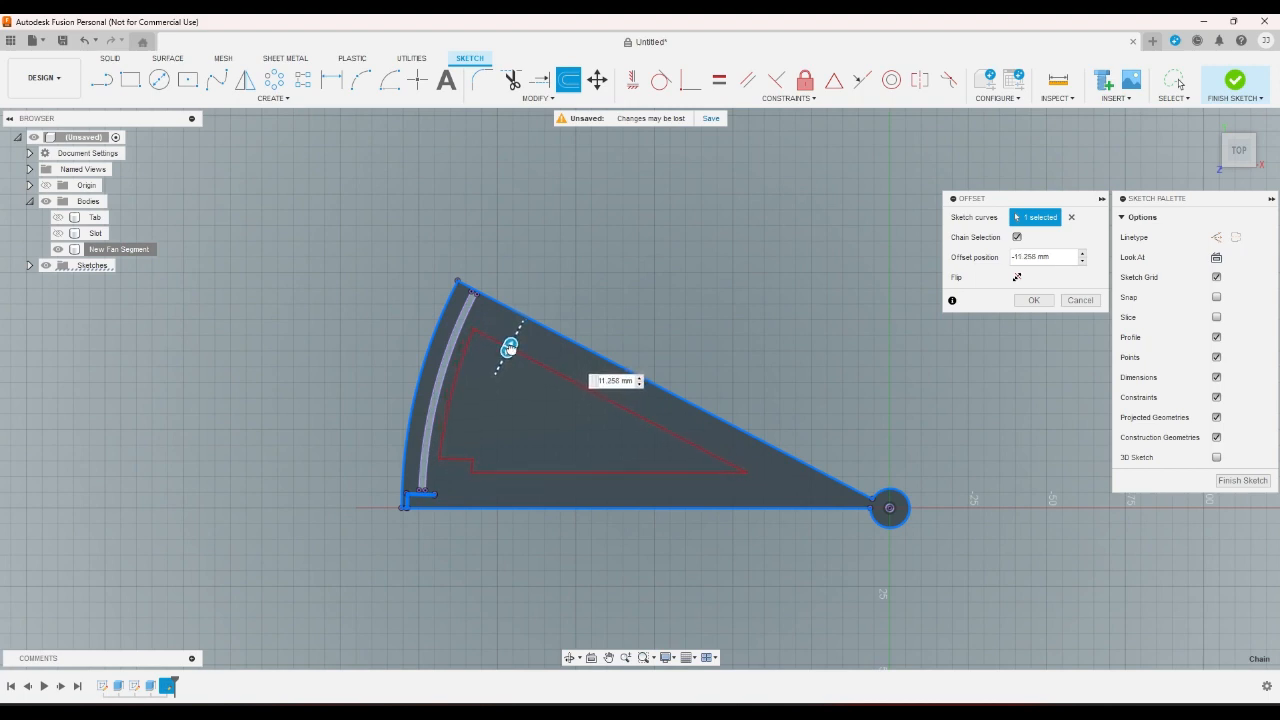
pyautogui.click(1034, 300)
pyautogui.click(1235, 82)
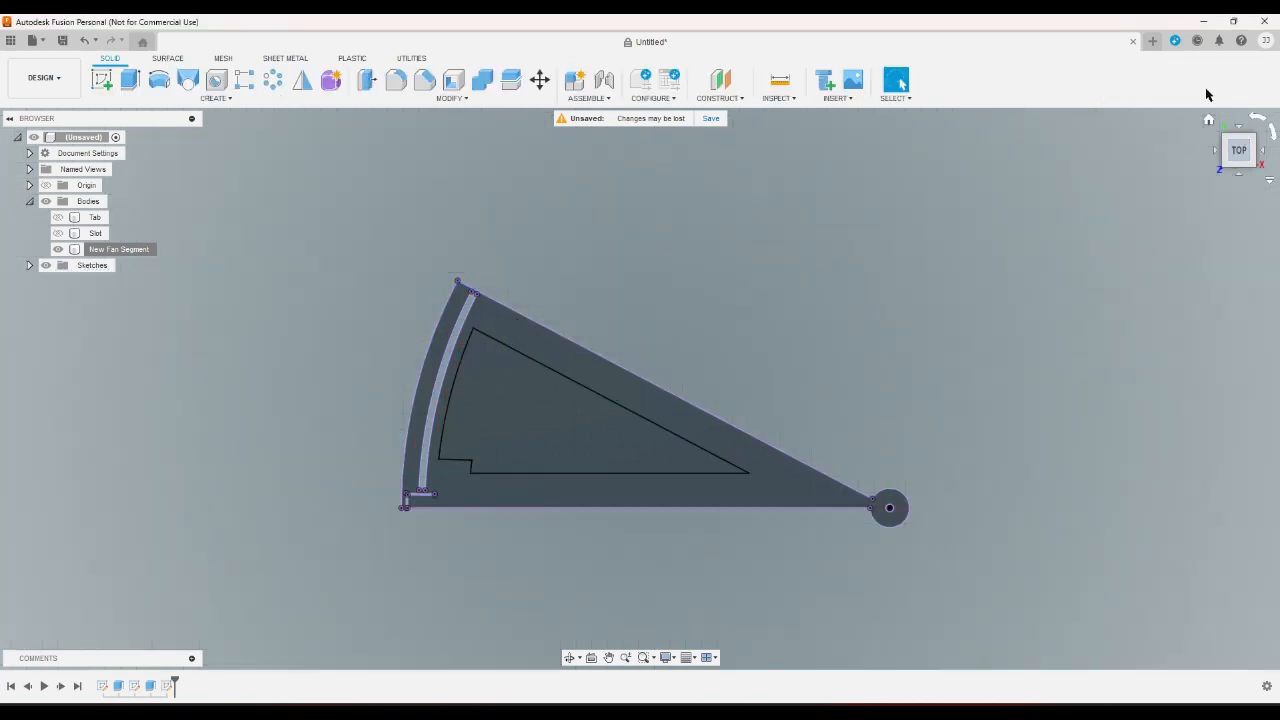
# - Extrude the inset fan profile downward as a shallow recess in the segment's face and inspect it in the home view
pyautogui.click(130, 80)
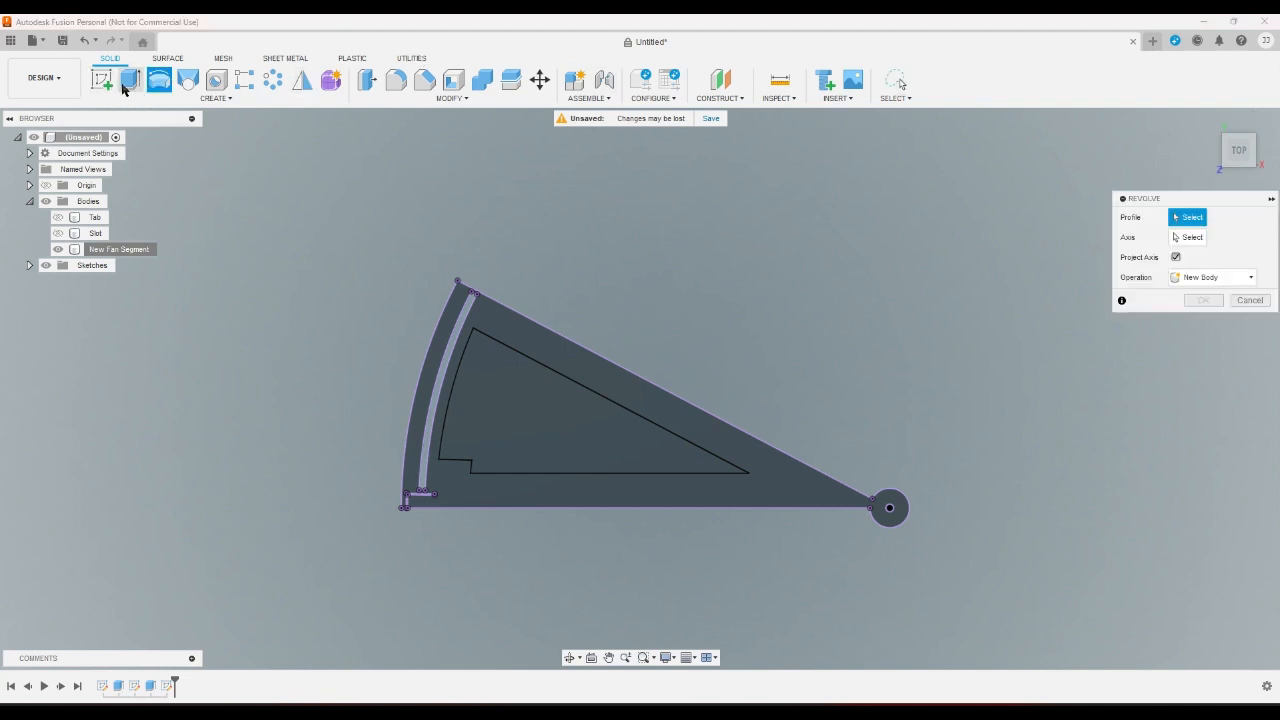
pyautogui.click(470, 382)
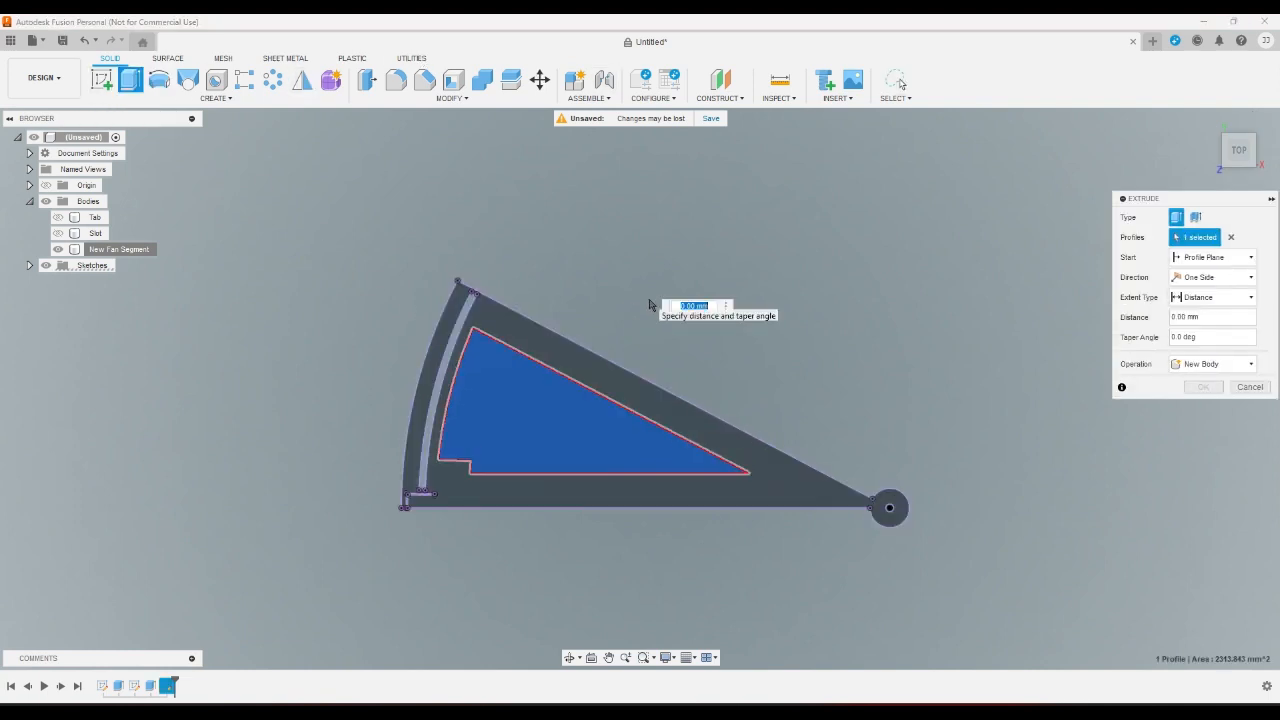
pyautogui.press('BackSpace')
pyautogui.write('-2')
pyautogui.press('Return')
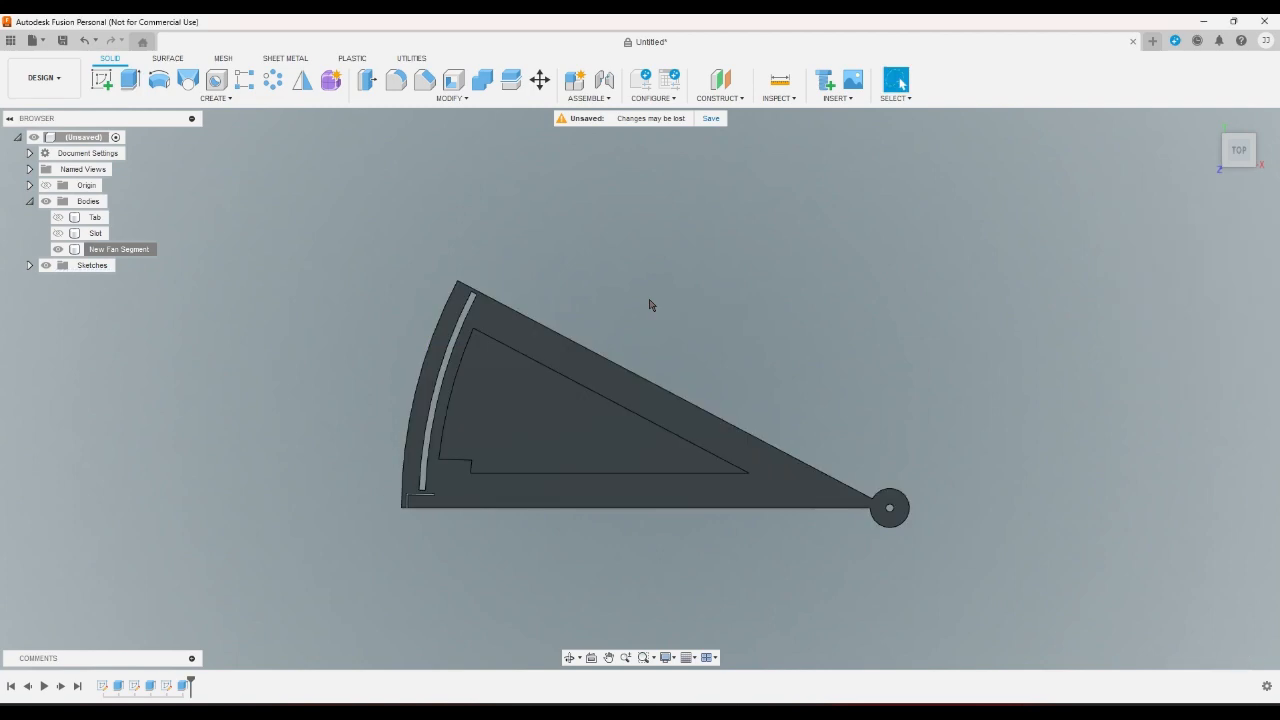
pyautogui.click(1210, 125)
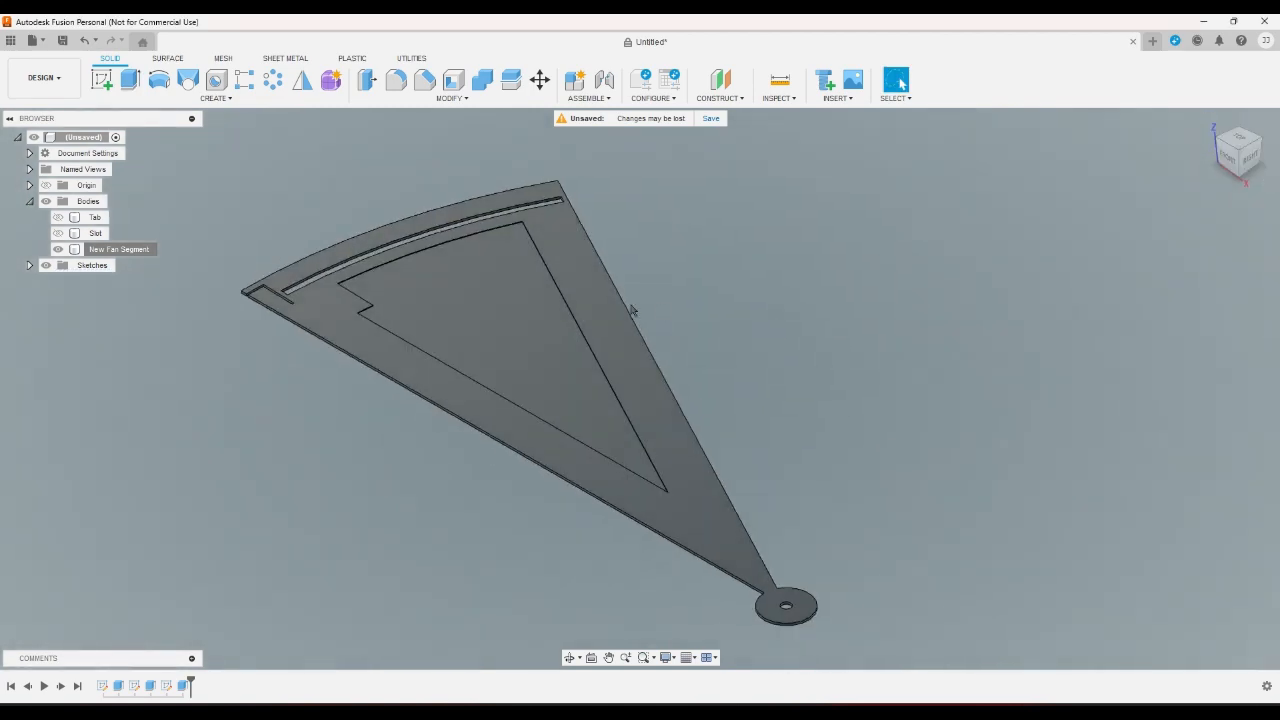
pyautogui.scroll(3, 455, 286)
pyautogui.scroll(-5, 457, 286)
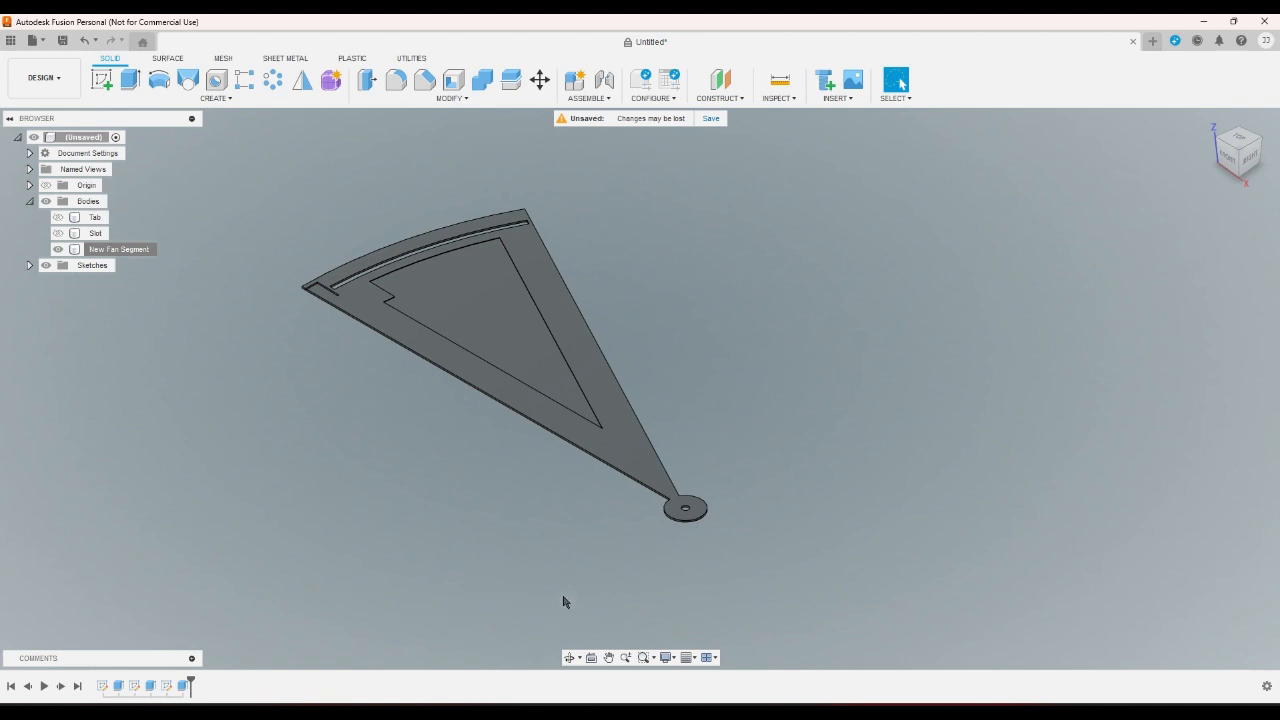
# - Undo the recess extrusion, the inset outline and the sketch on the fan segment's face
pyautogui.hotkey('ctrl', 'z')
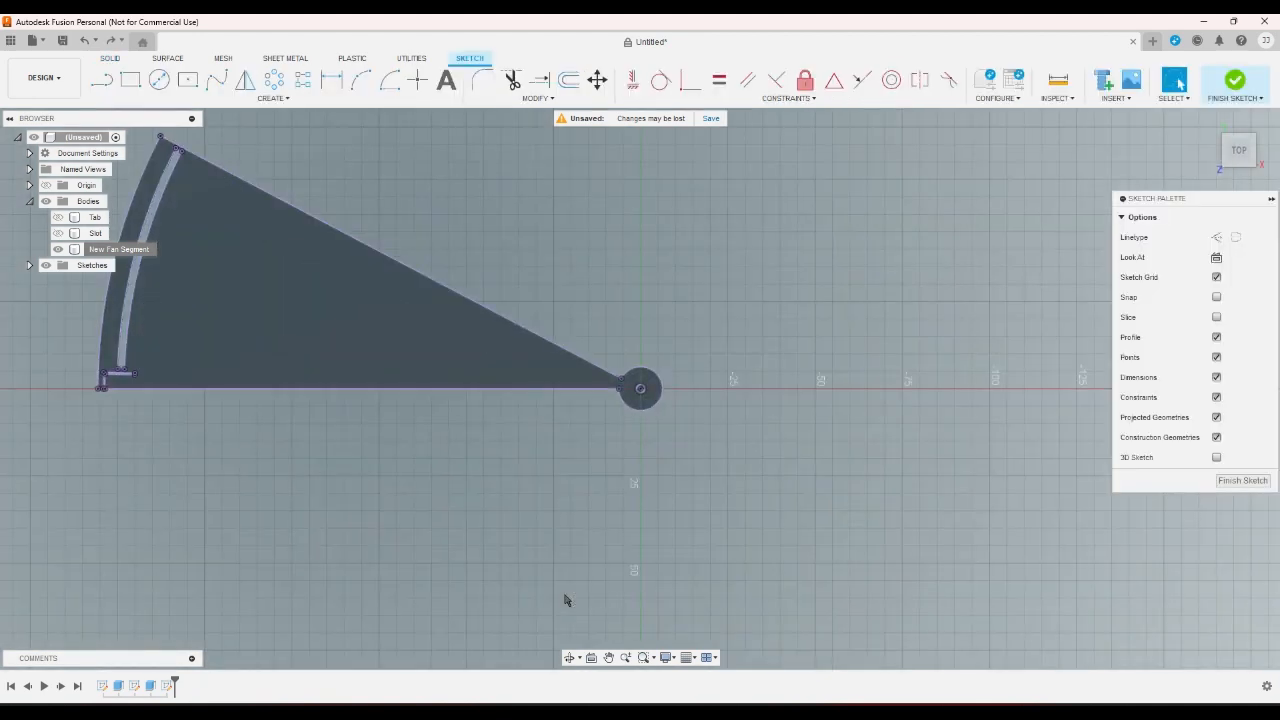
pyautogui.hotkey('ctrl', 'z')
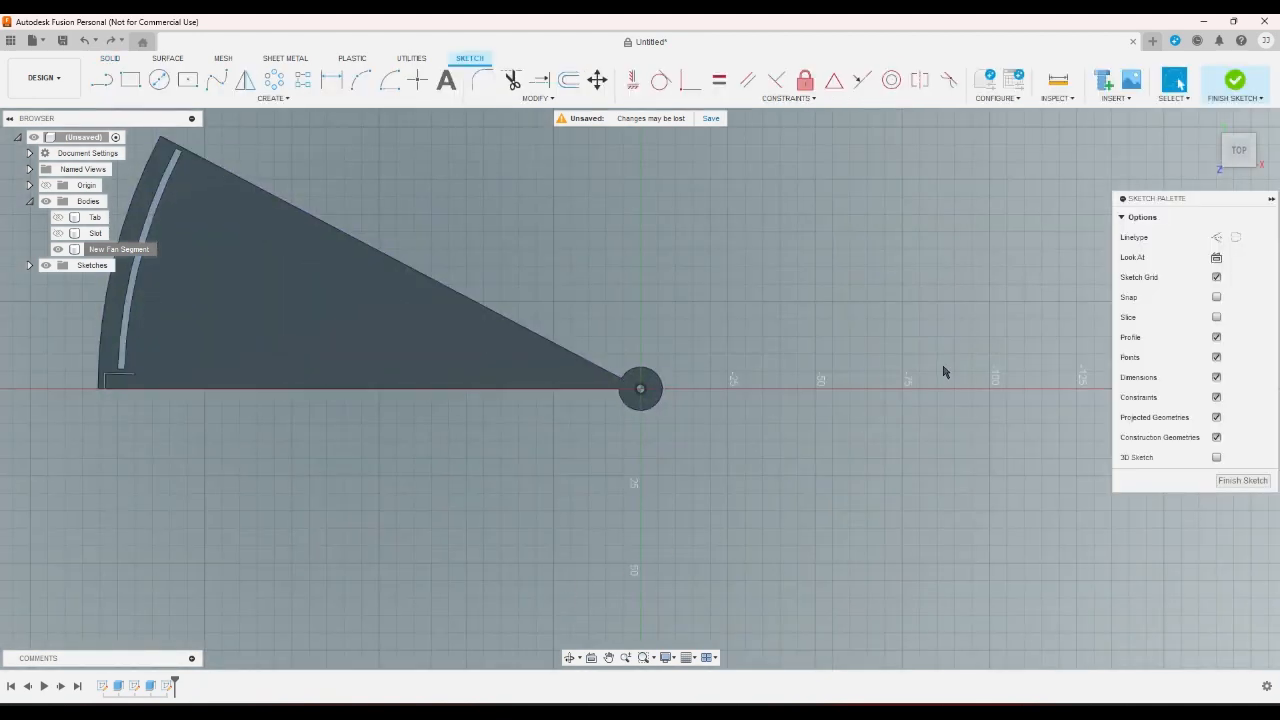
pyautogui.hotkey('ctrl', 'z')
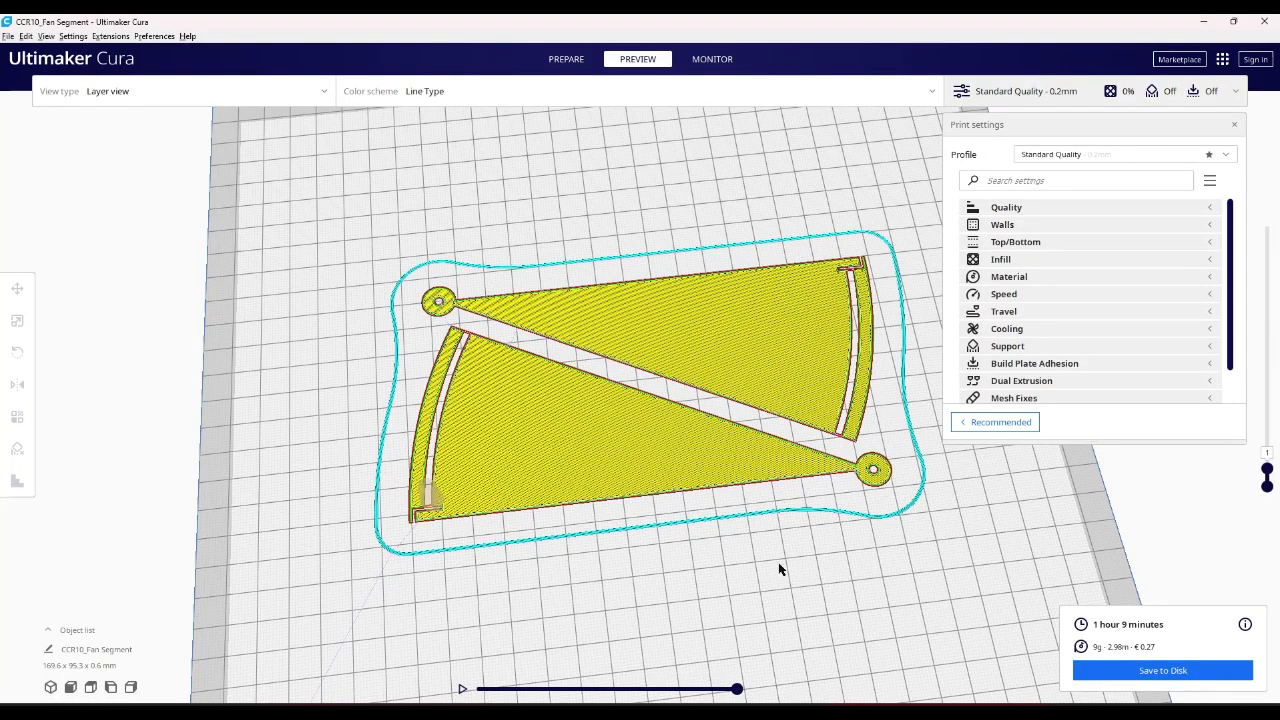
# - Switch to Ultimaker Cura and save the sliced fan segments to the Tests folder as New Fan Segment.gcode
pyautogui.moveTo(781, 569); pyautogui.dragTo(671, 604, button='right')
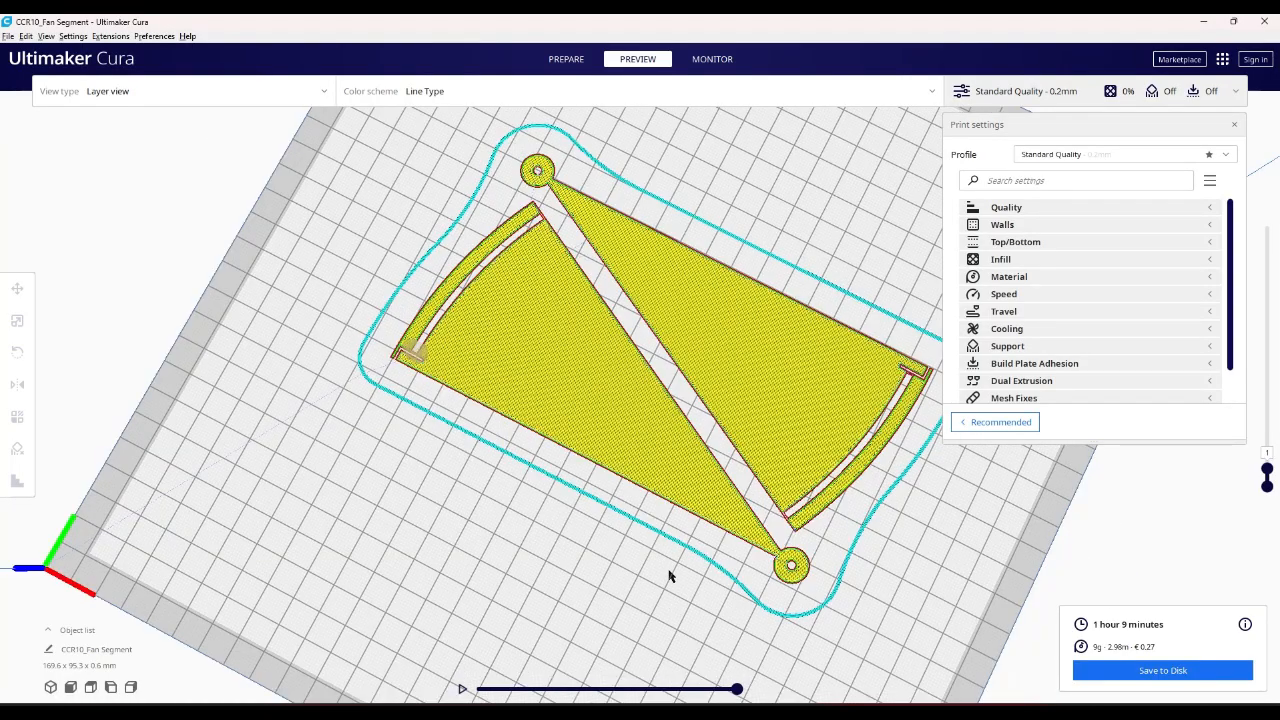
pyautogui.scroll(3, 625, 530)
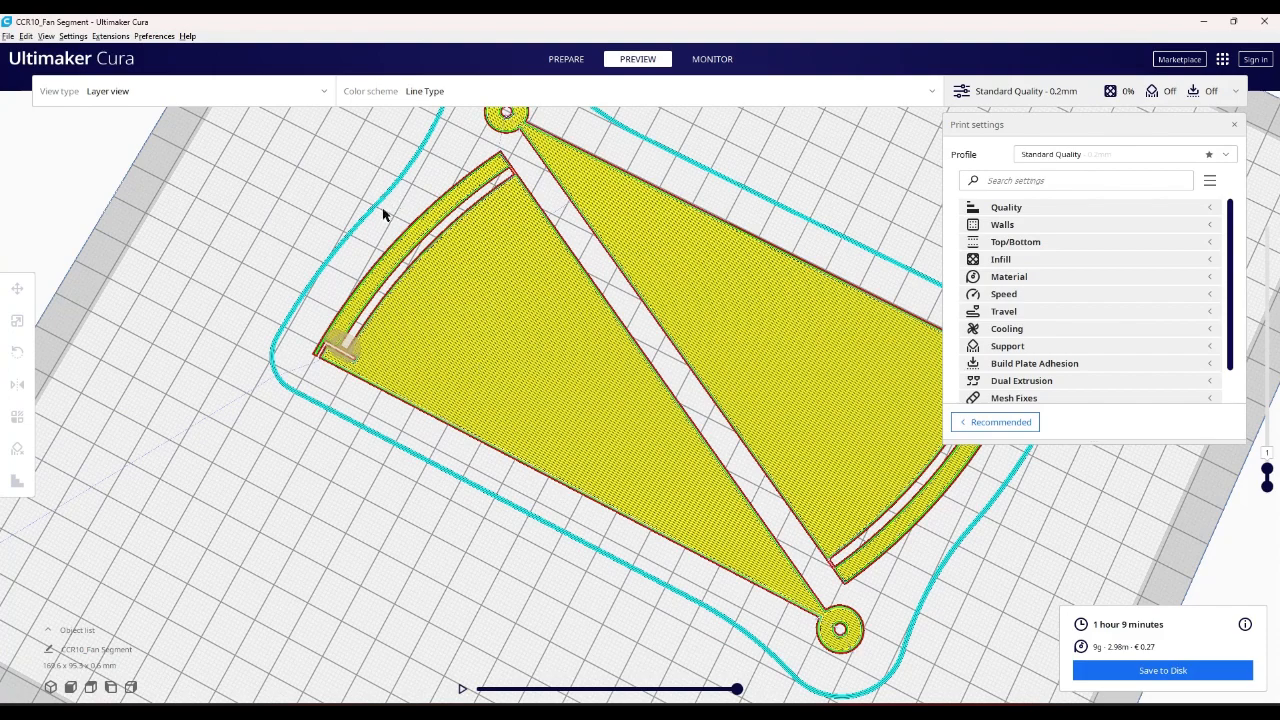
pyautogui.scroll(-6, 383, 214)
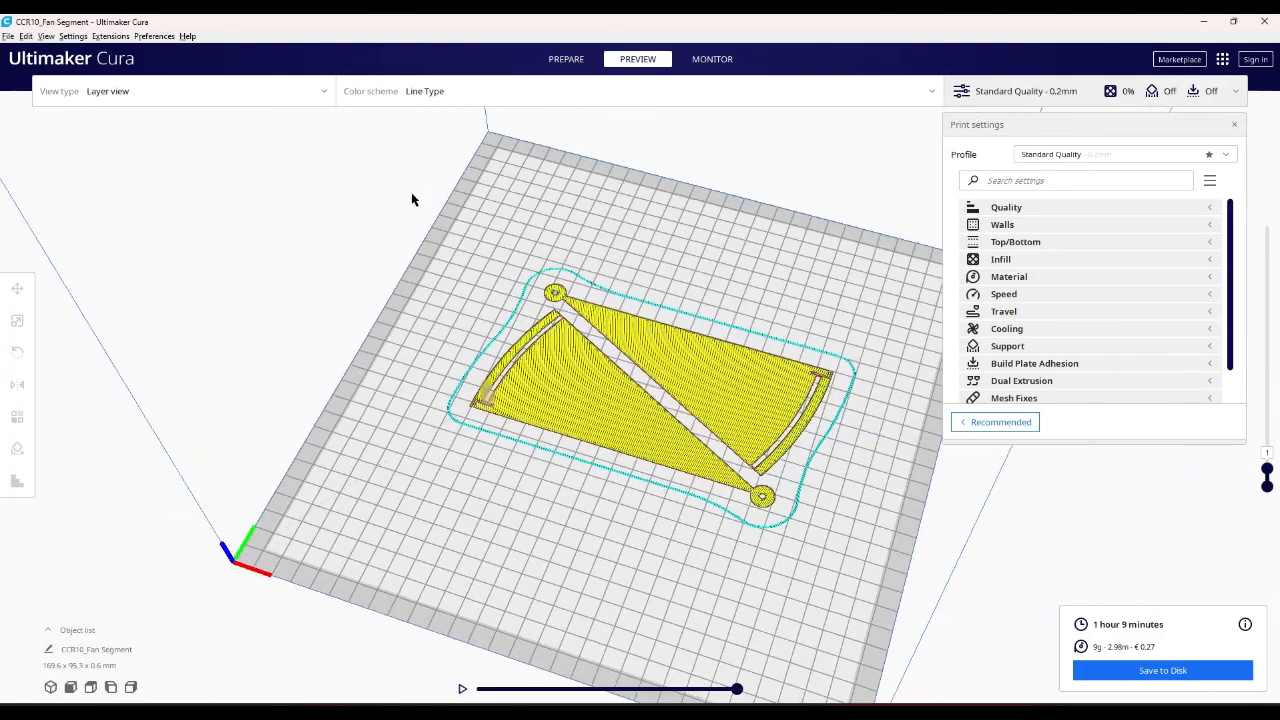
pyautogui.click(1162, 670)
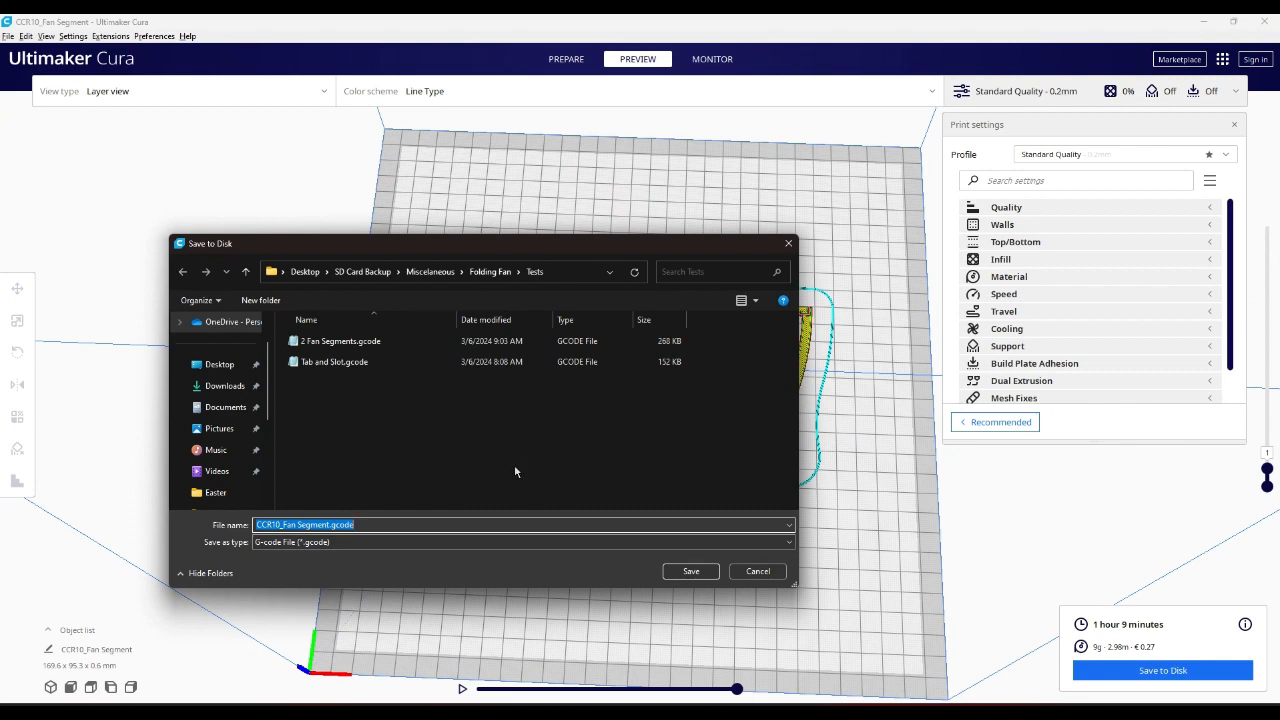
pyautogui.press('Home')
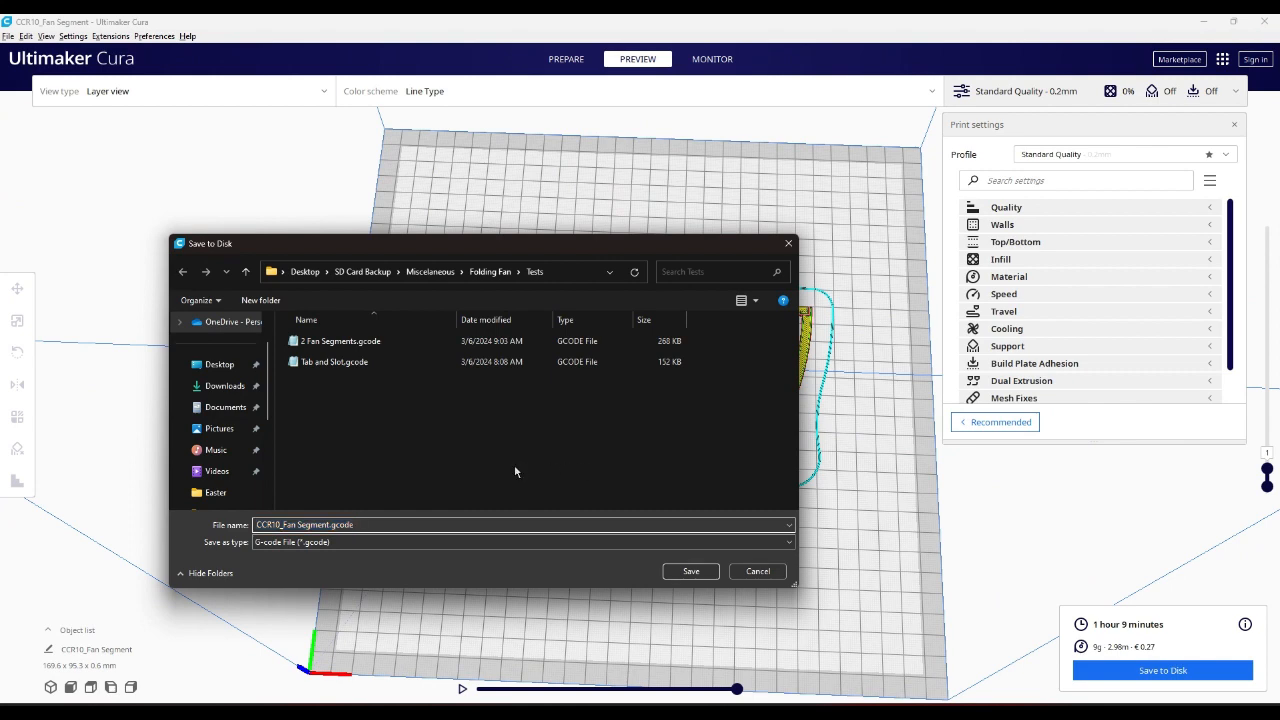
pyautogui.press('Delete')
pyautogui.press('Delete')
pyautogui.press('Delete')
pyautogui.press('Delete')
pyautogui.press('Delete')
pyautogui.press('Delete')
pyautogui.write('New')
pyautogui.press('Return')
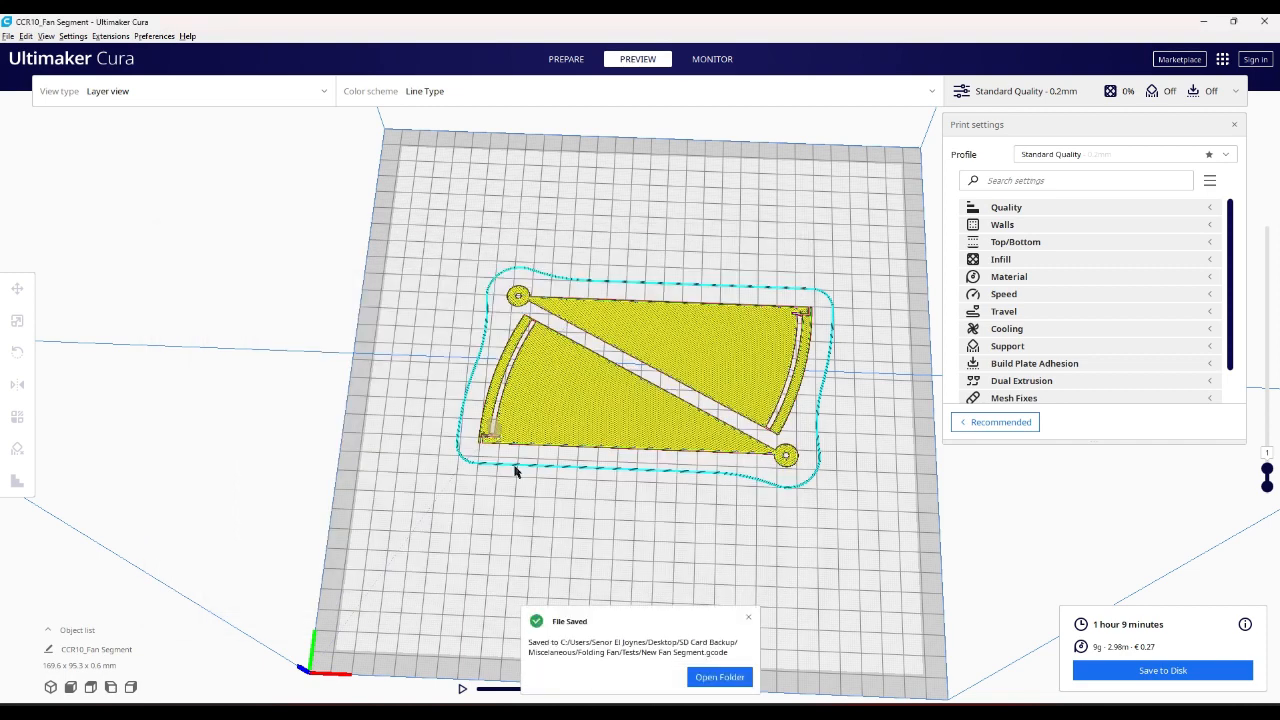
pyautogui.click(749, 618)
# - Delete the fan segments from the build plate
pyautogui.moveTo(731, 606)
pyautogui.mouseDown(button='right')
pyautogui.moveTo(640, 523)
pyautogui.moveTo(650, 428)
pyautogui.moveTo(711, 540)
pyautogui.moveTo(708, 604)
pyautogui.mouseUp(button='right')
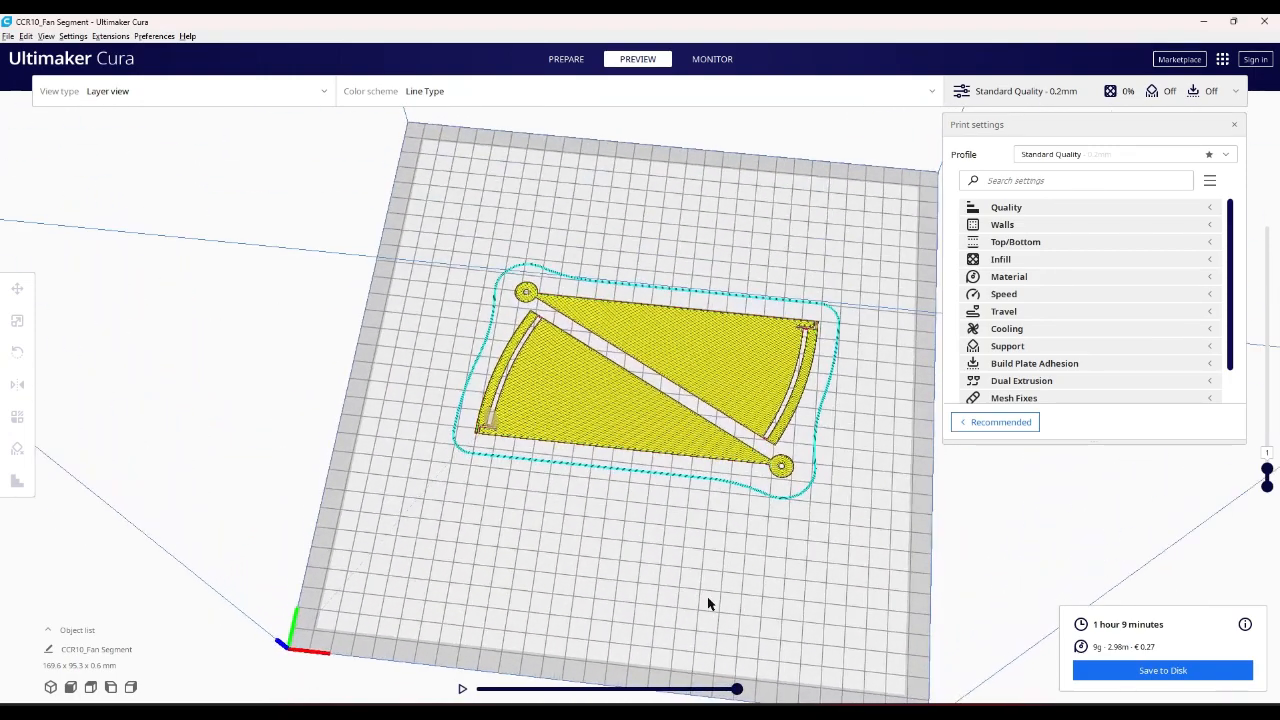
pyautogui.scroll(3, 707, 604)
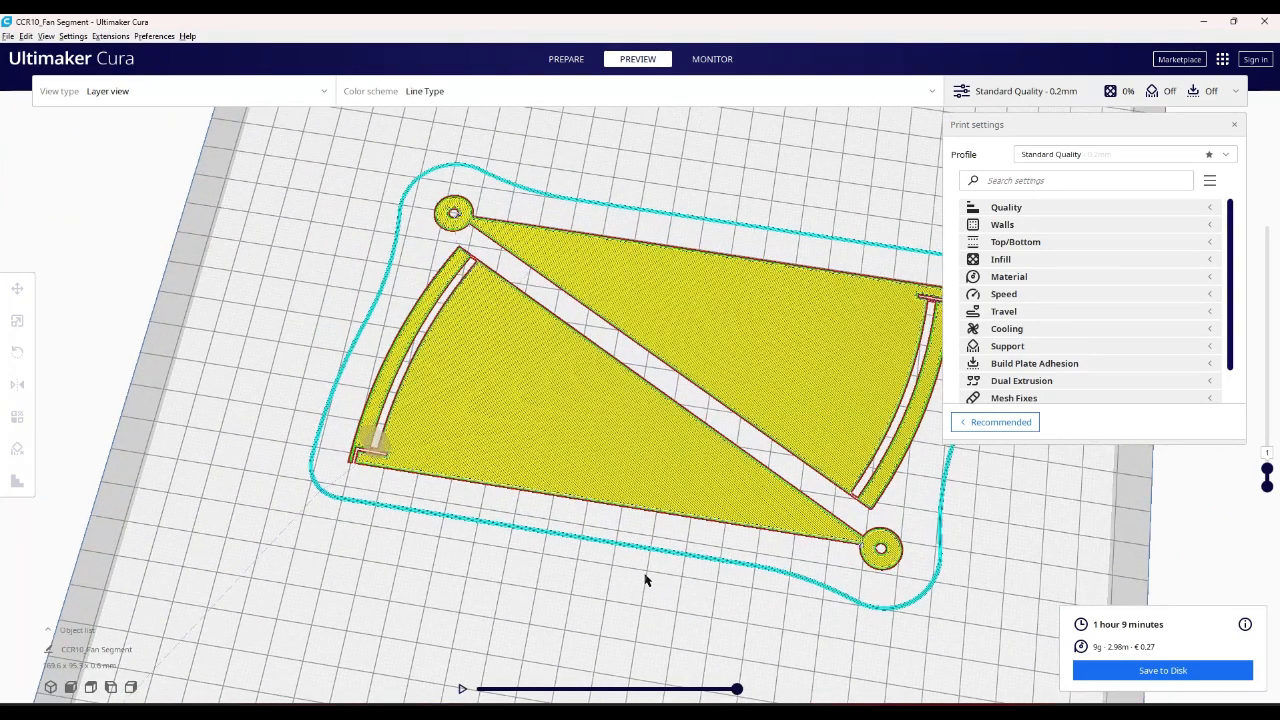
pyautogui.click(630, 468)
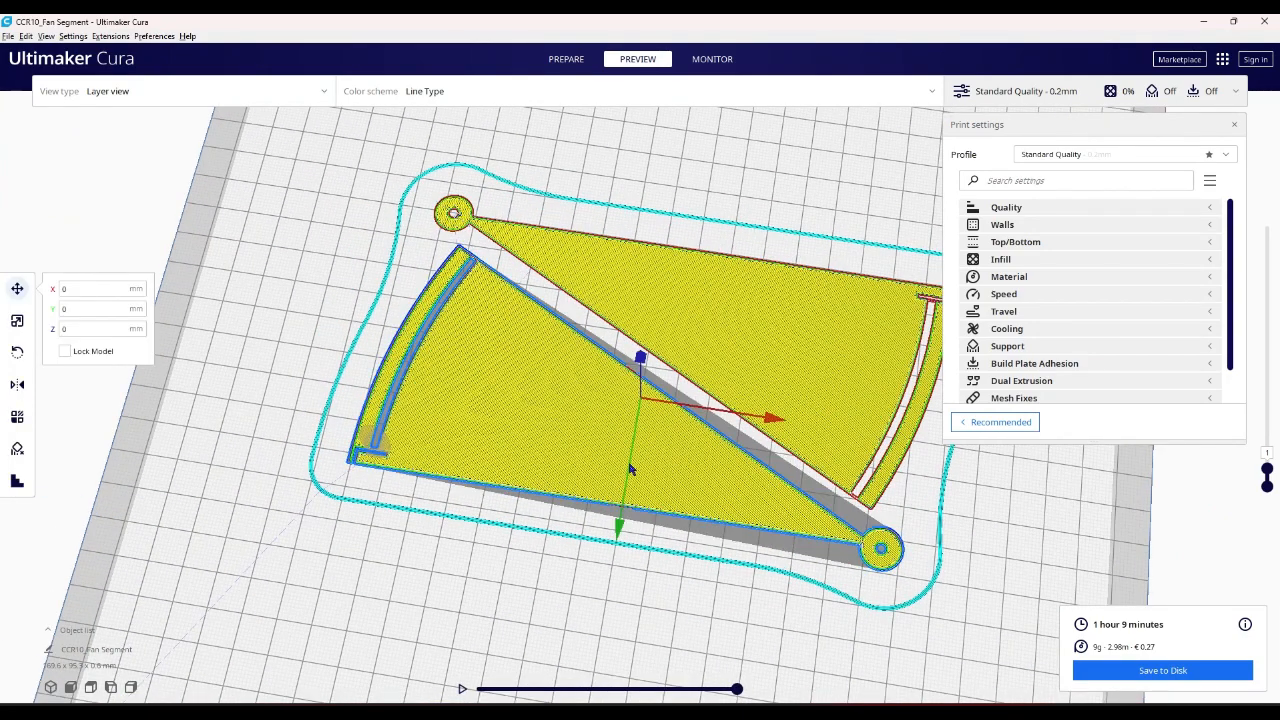
pyautogui.press('Delete')
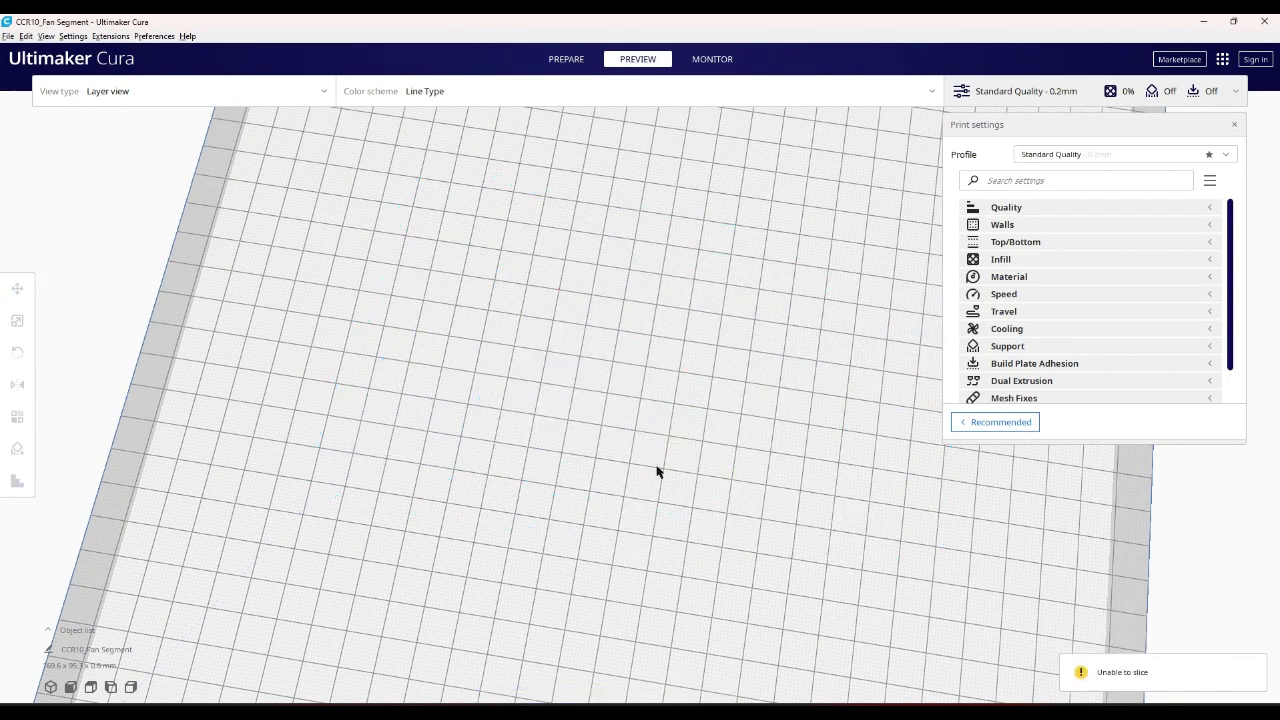